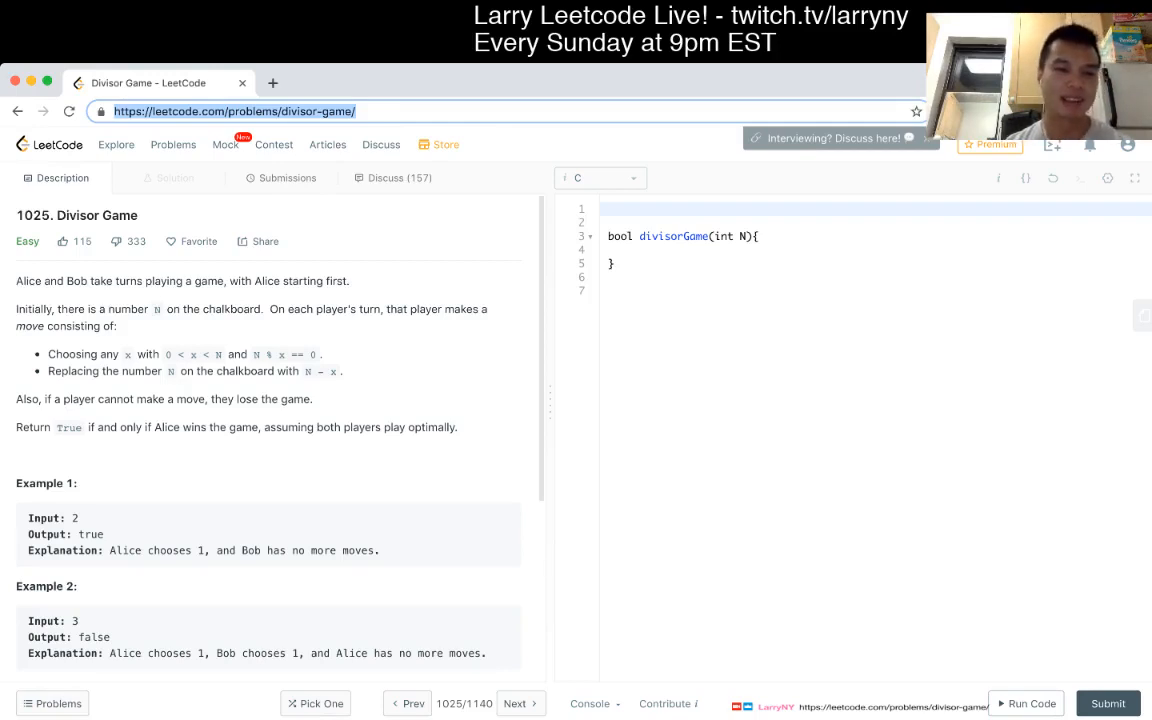
scroll(270, 400, "down", 1)
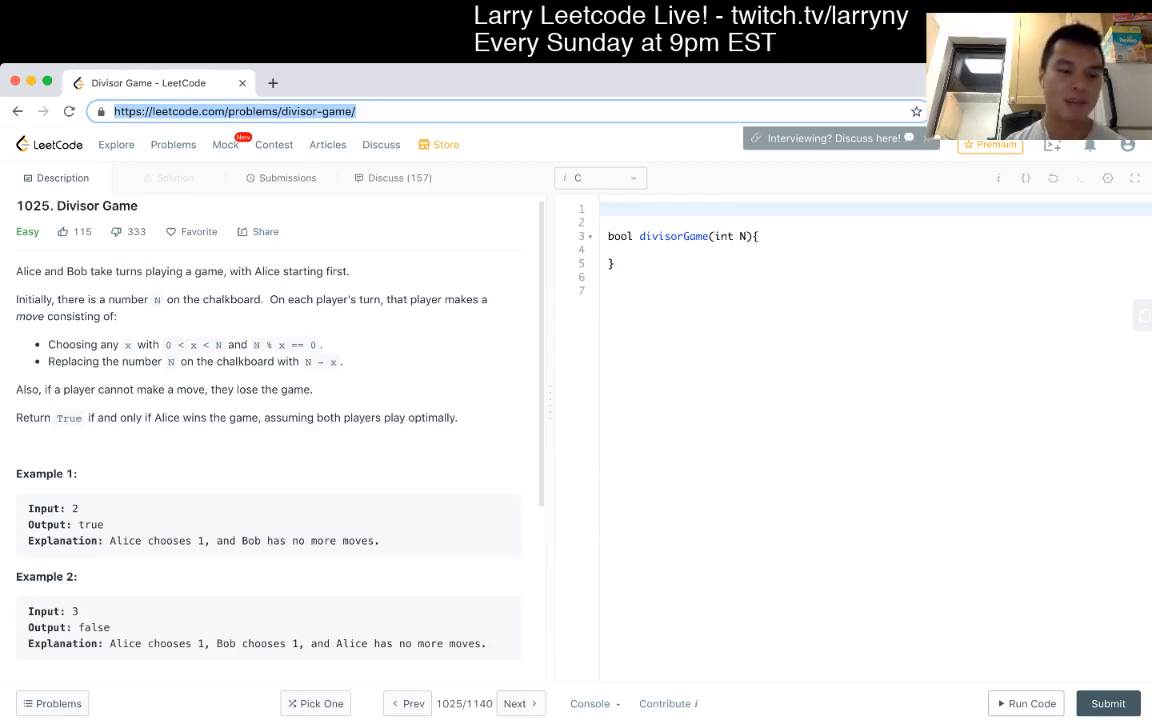
Add comment notes below divisorGame: '// 1' and '// 6 -> 1, 2, 3'
left_click(166, 325)
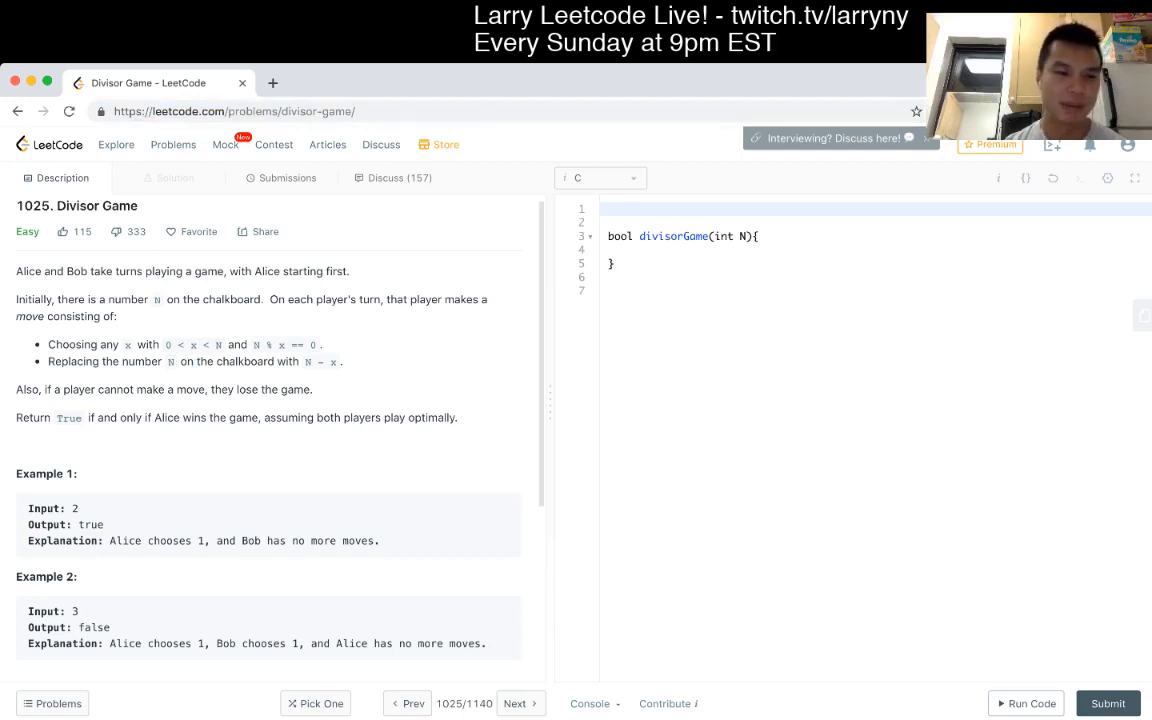
scroll(250, 400, "down", 1)
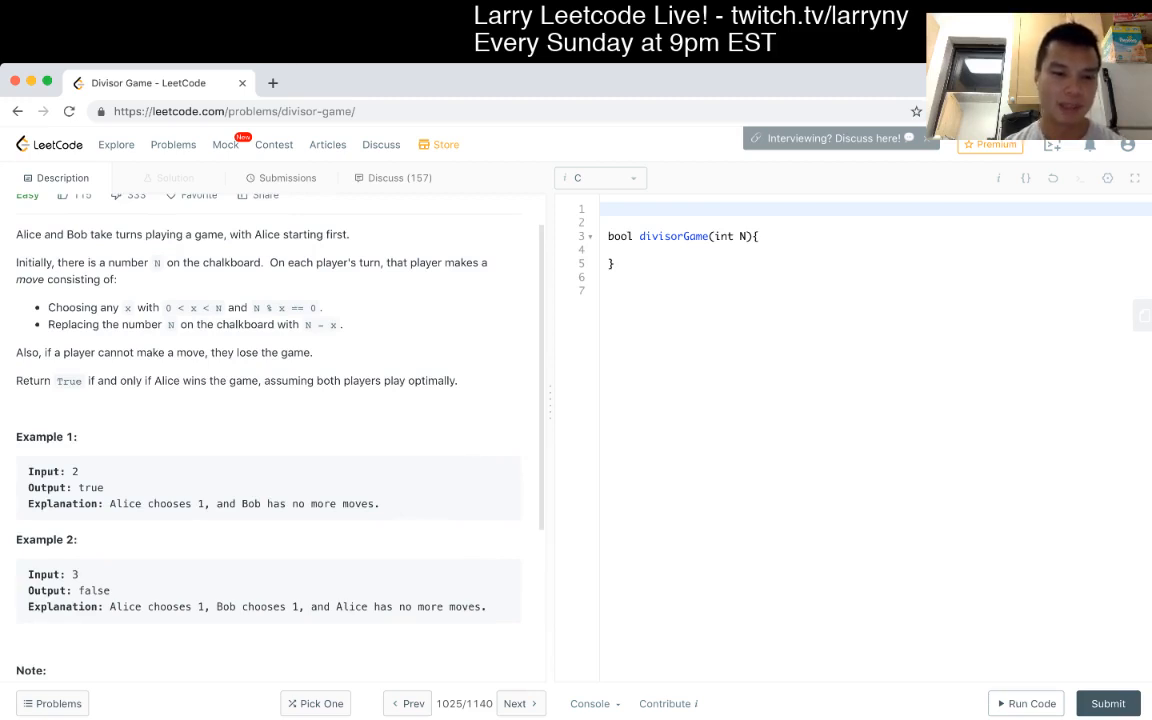
scroll(270, 400, "down", 3)
scroll(270, 400, "up", 2)
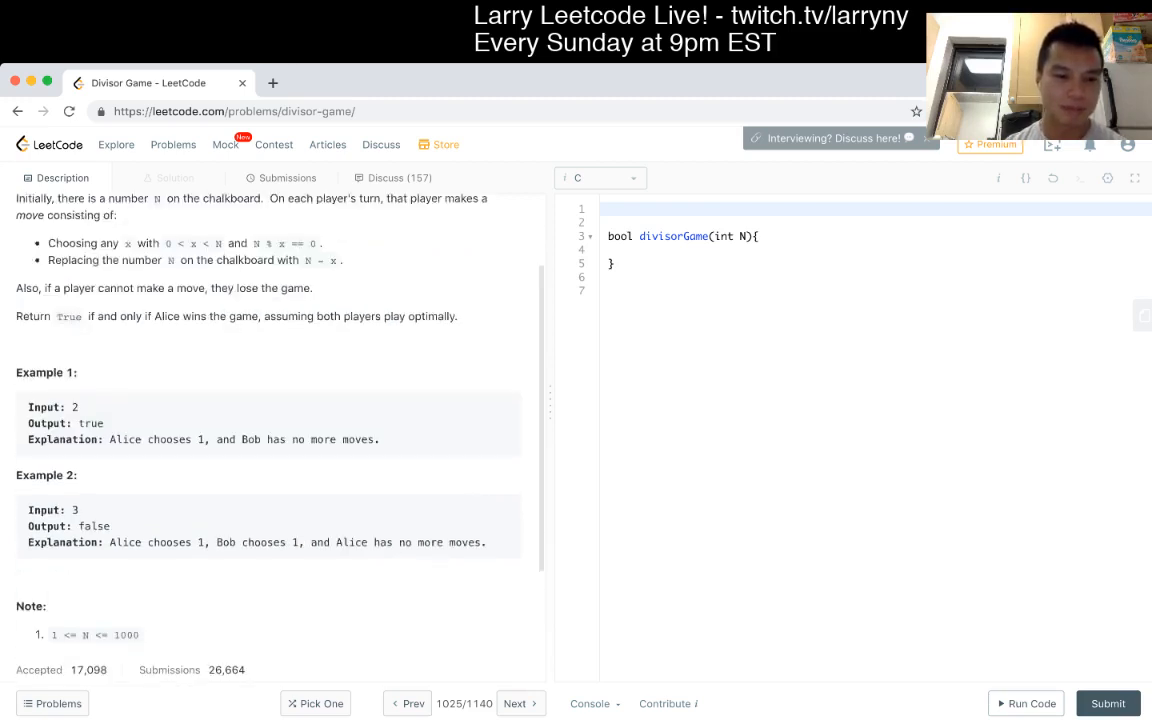
scroll(270, 400, "up", 2)
scroll(270, 400, "up", 1)
scroll(270, 400, "up", 1)
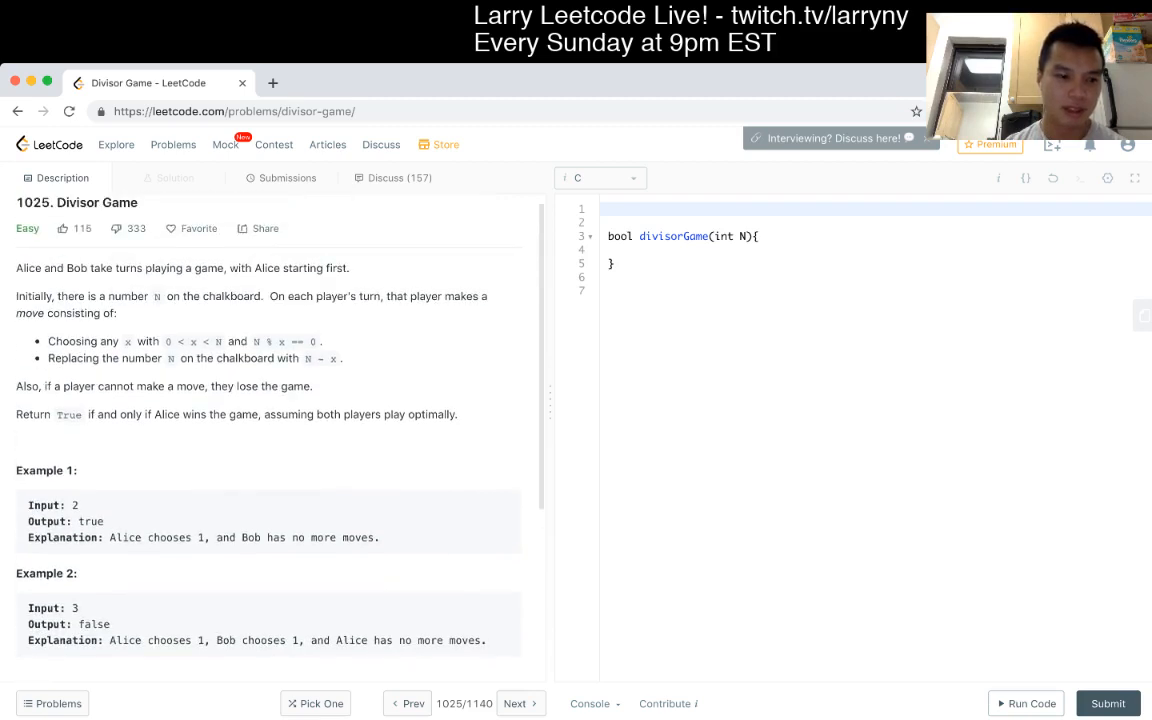
scroll(270, 400, "down", 5)
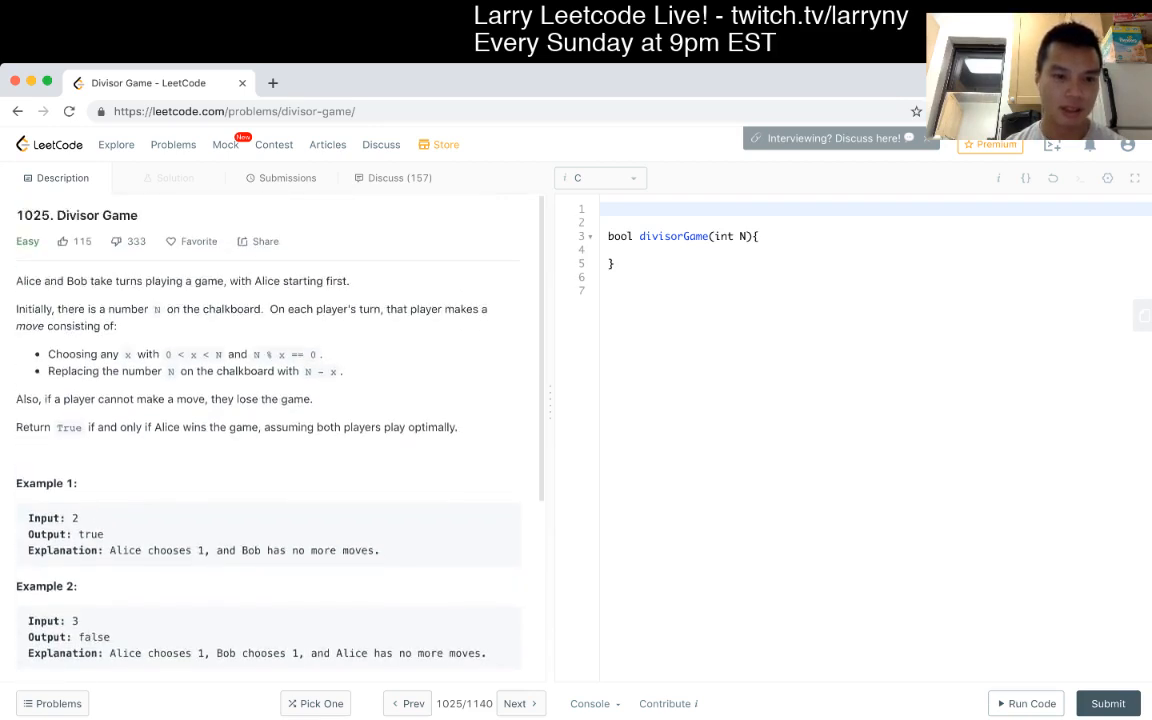
scroll(270, 400, "up", 5)
scroll(270, 400, "down", 3)
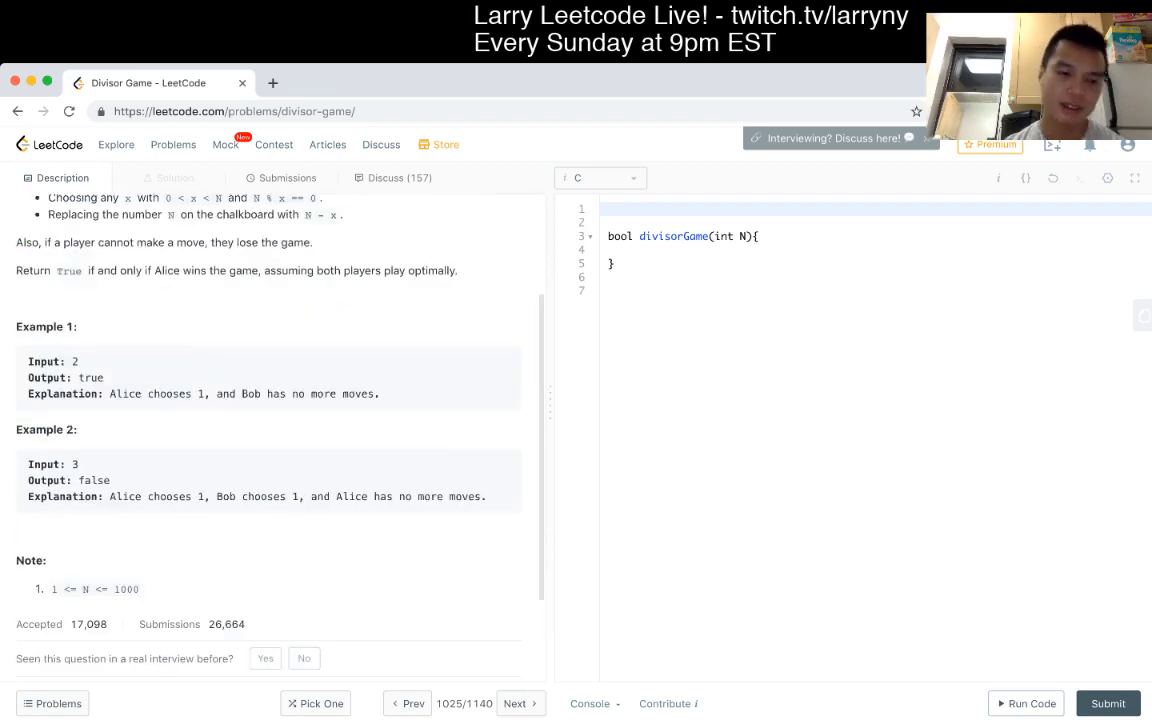
scroll(270, 400, "up", 5)
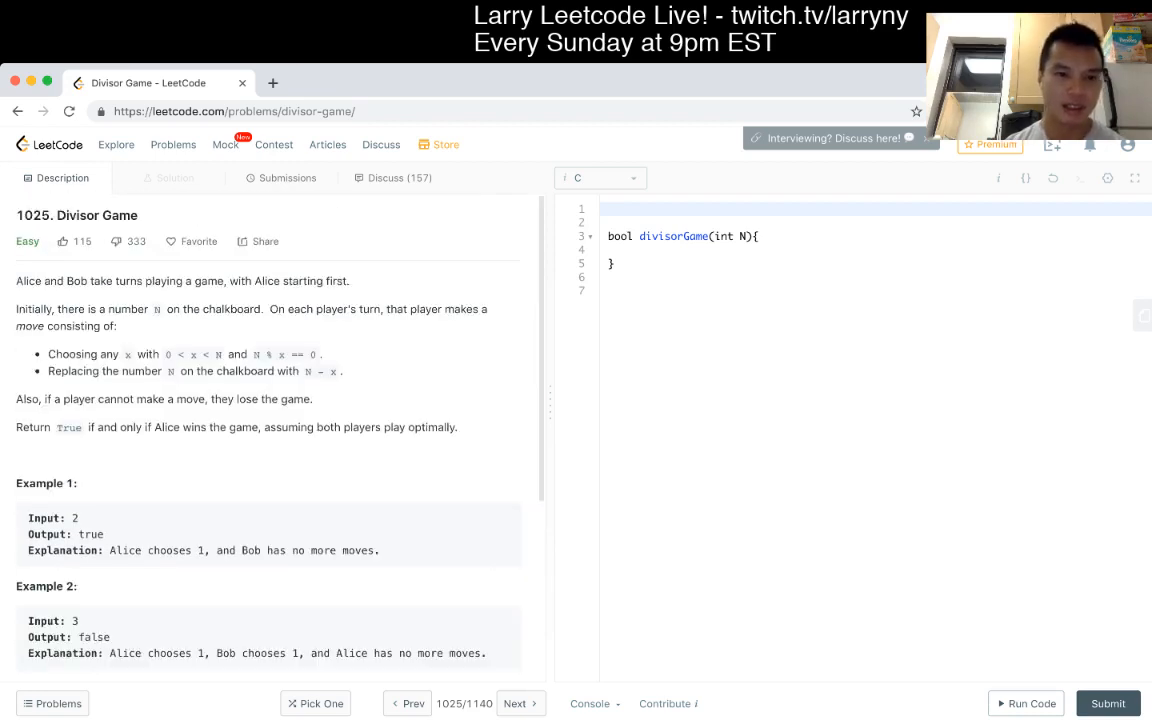
scroll(270, 400, "down", 1)
scroll(270, 400, "up", 1)
scroll(270, 400, "down", 1)
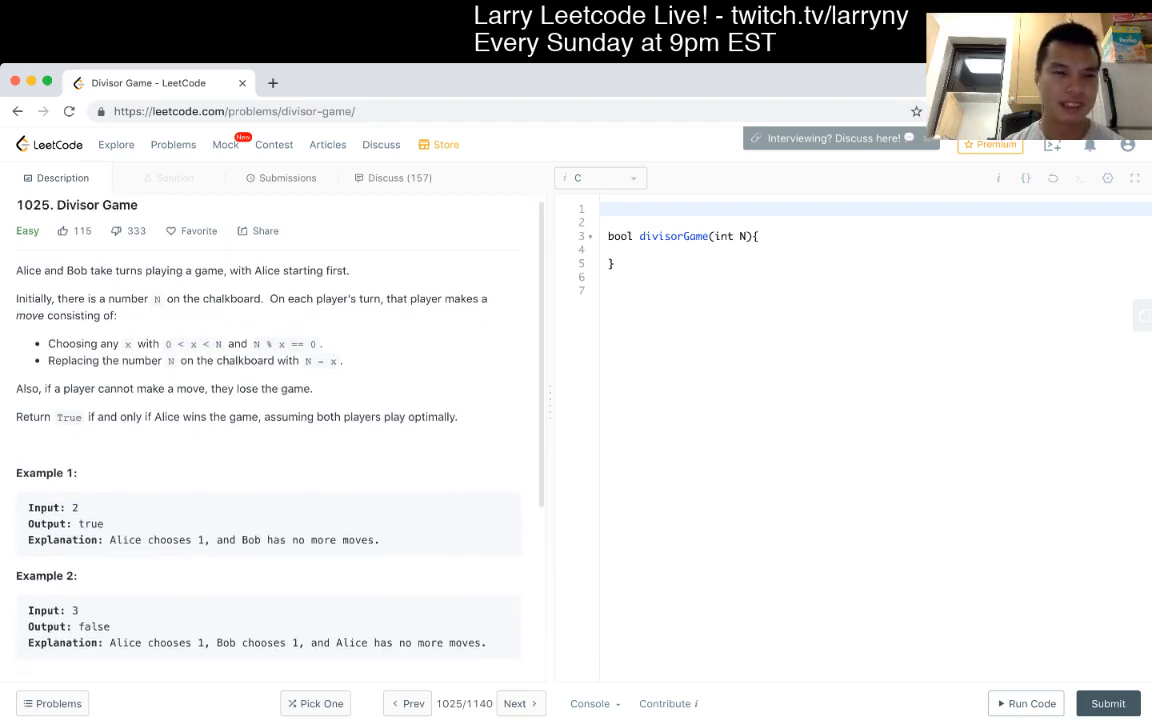
scroll(270, 400, "down", 1)
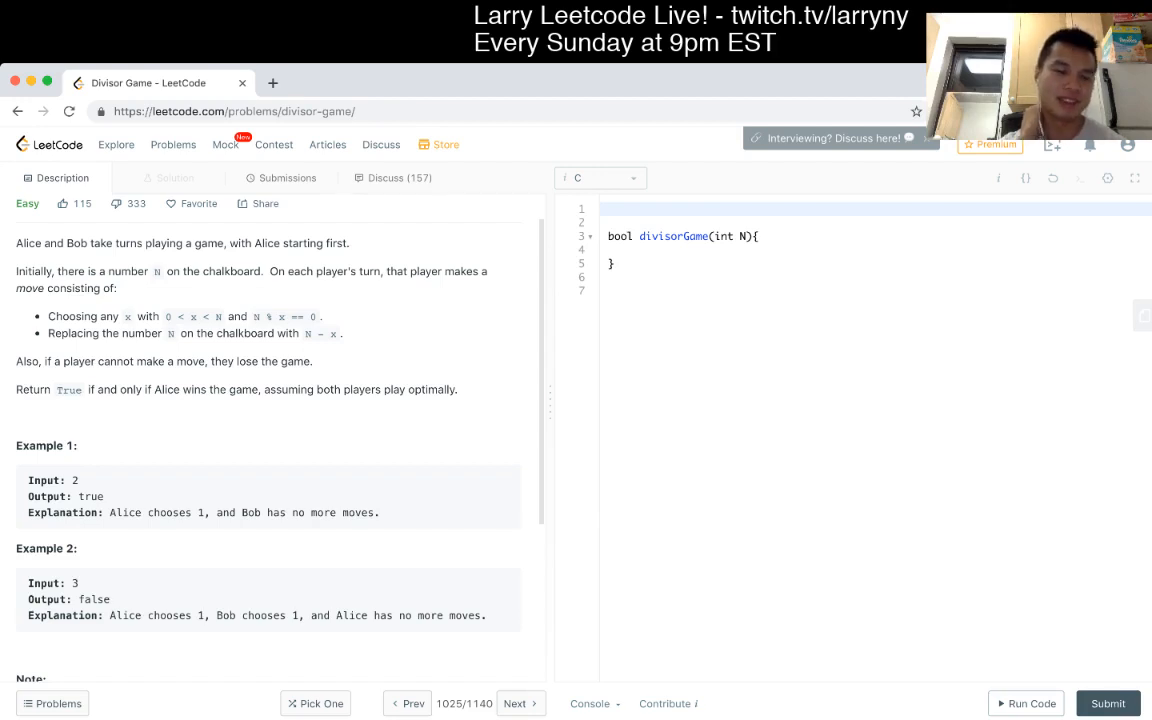
scroll(270, 400, "up", 1)
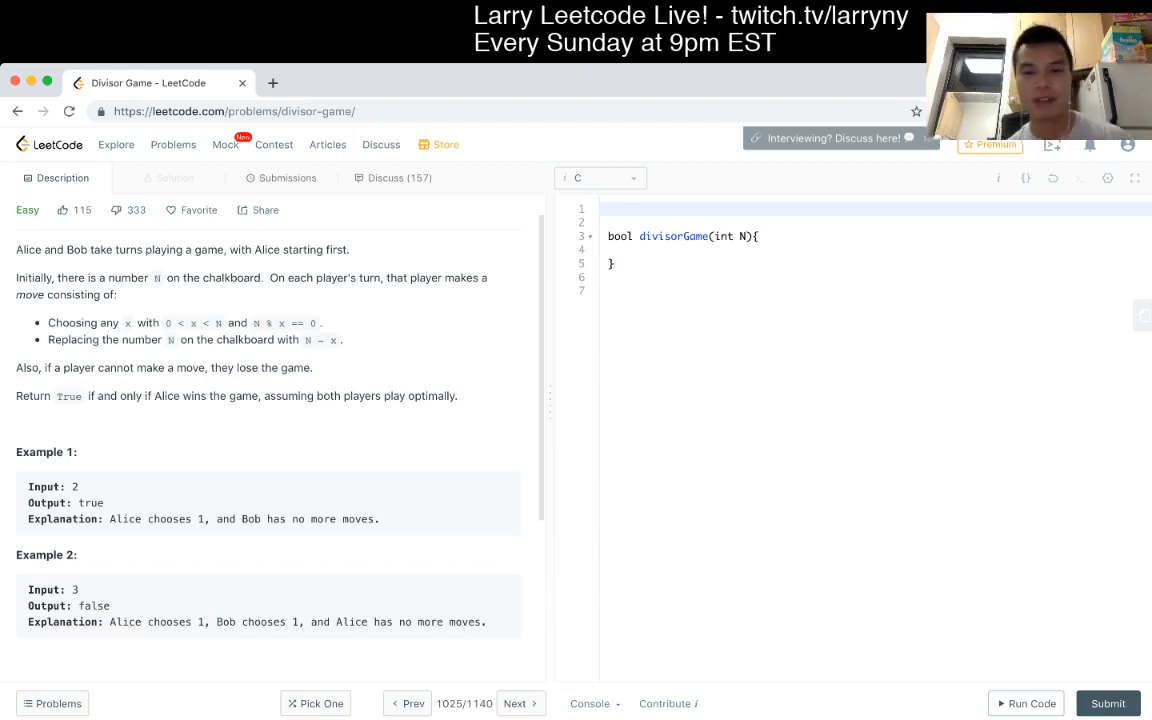
key("ctrl+End")
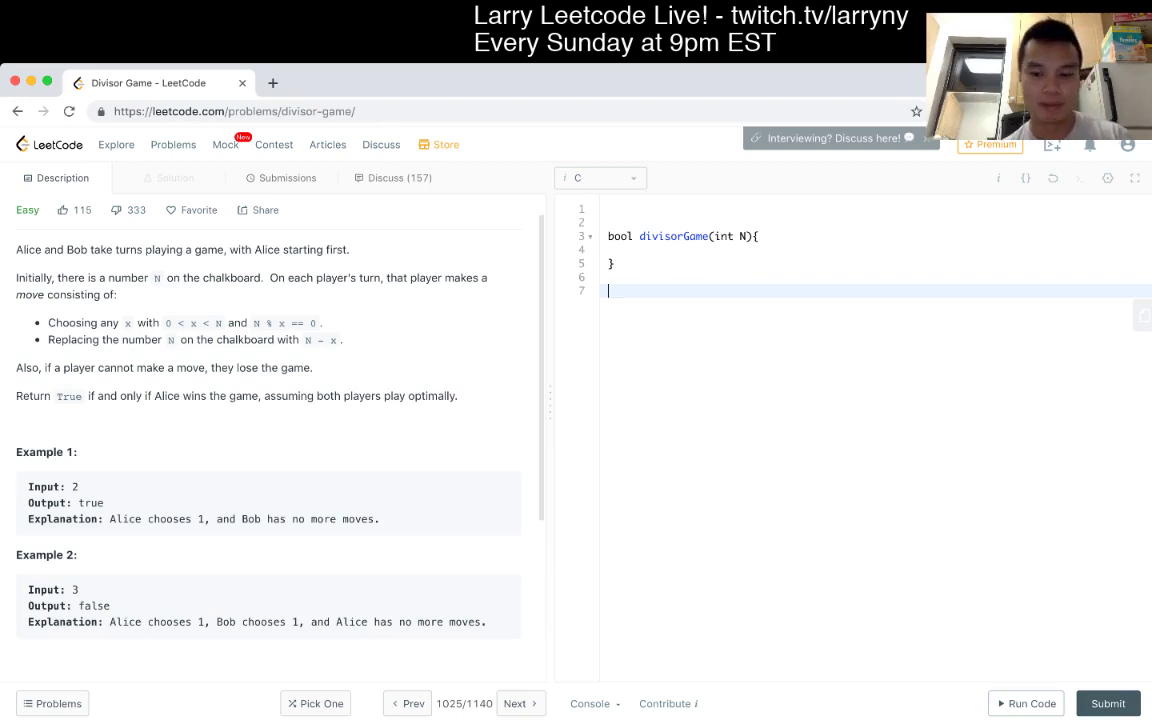
type("// ")
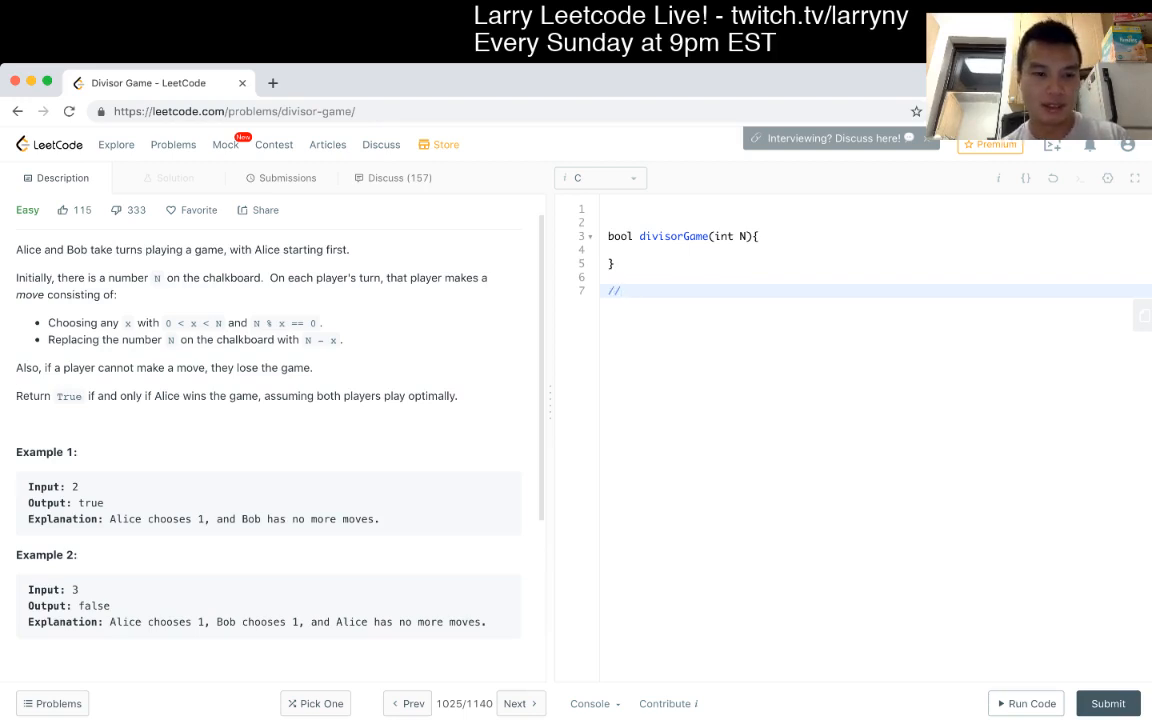
type("1 and ")
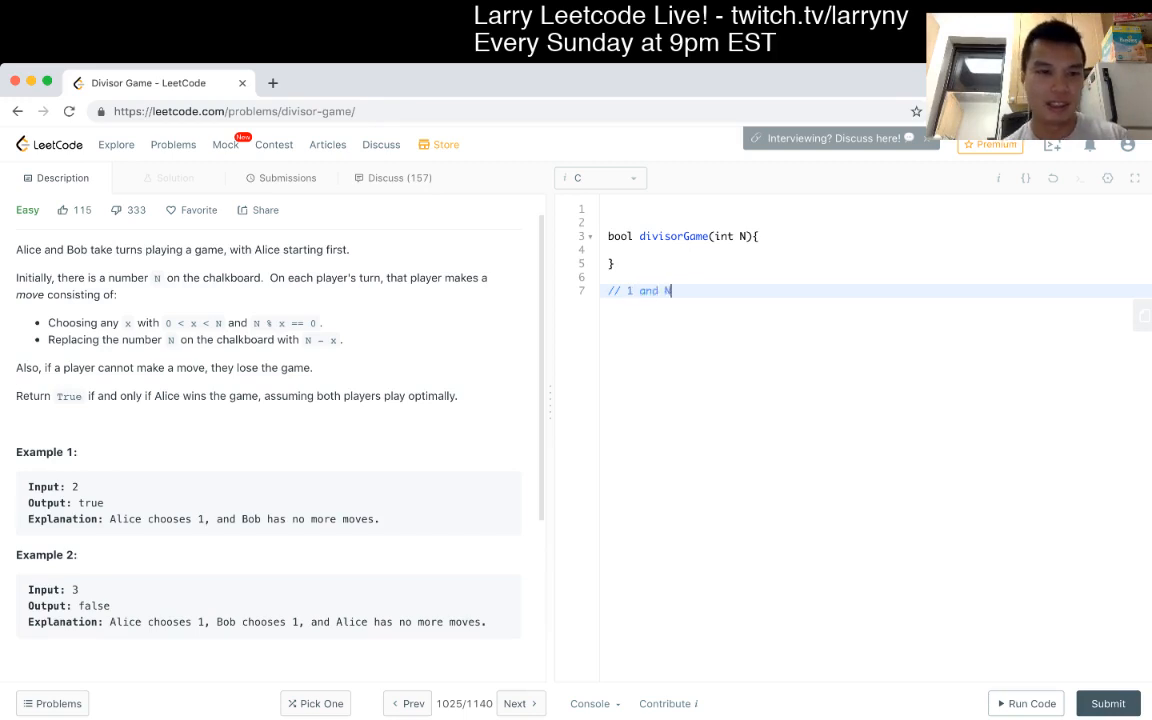
type("N")
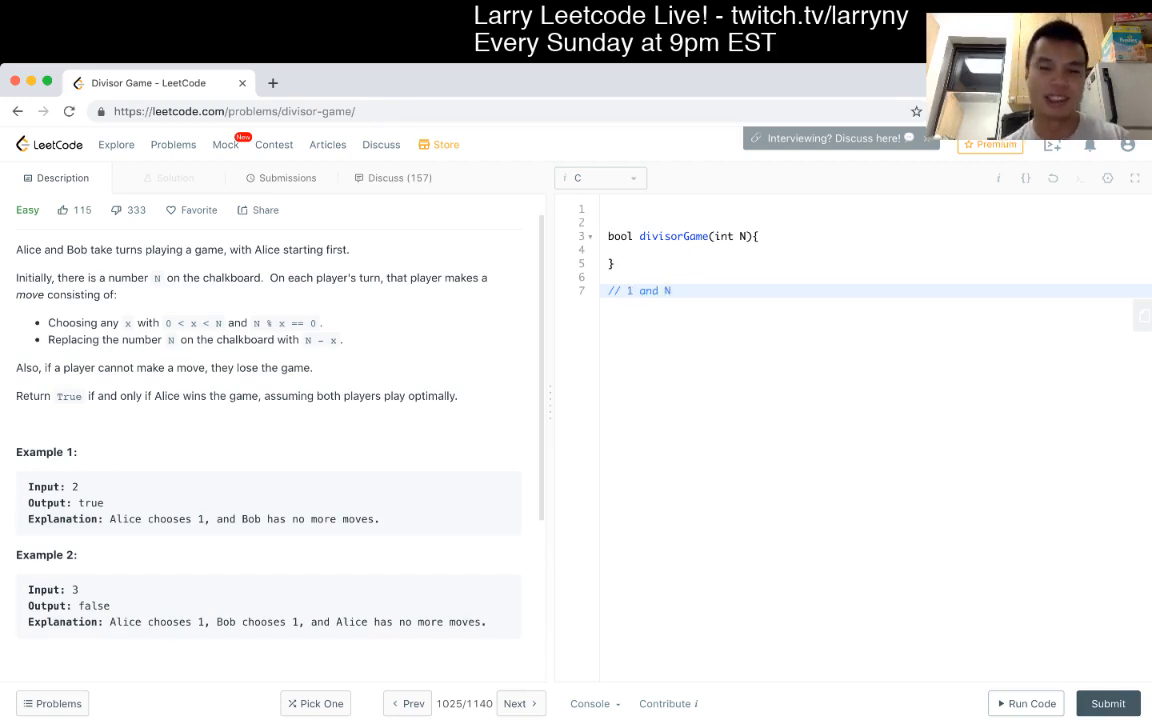
key("BackSpace")
key("BackSpace")
key("BackSpace")
key("BackSpace")
key("BackSpace")
key("BackSpace")
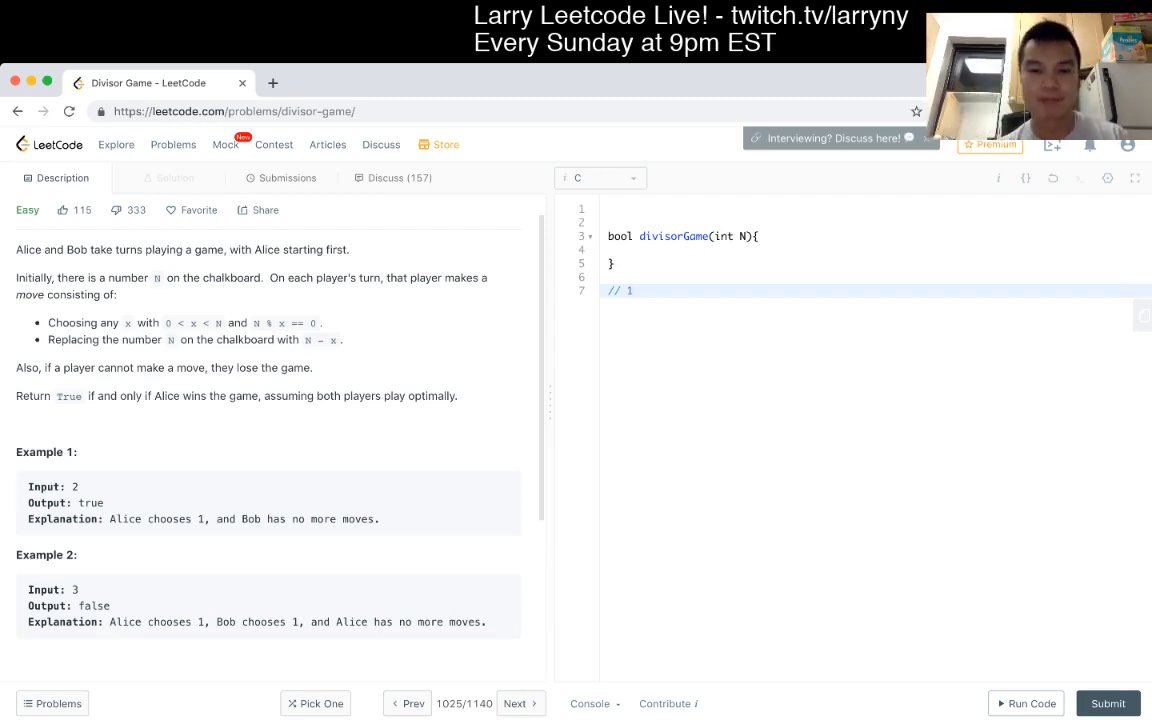
key("Return")
type("//")
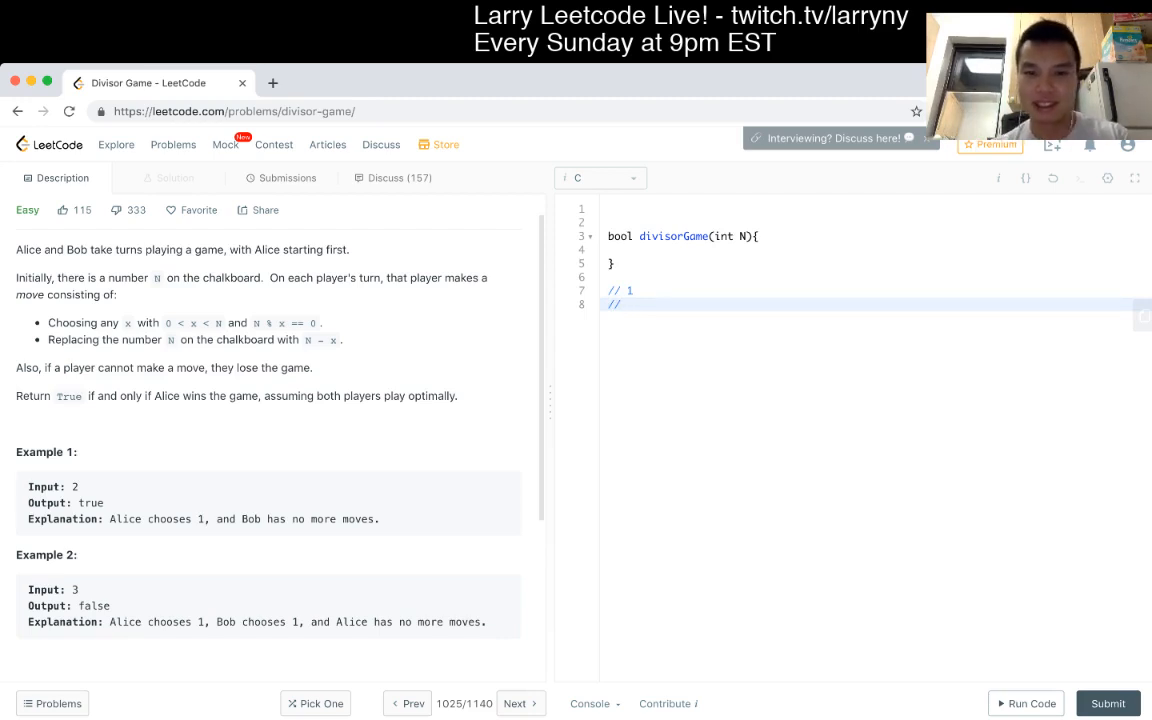
type(" 6")
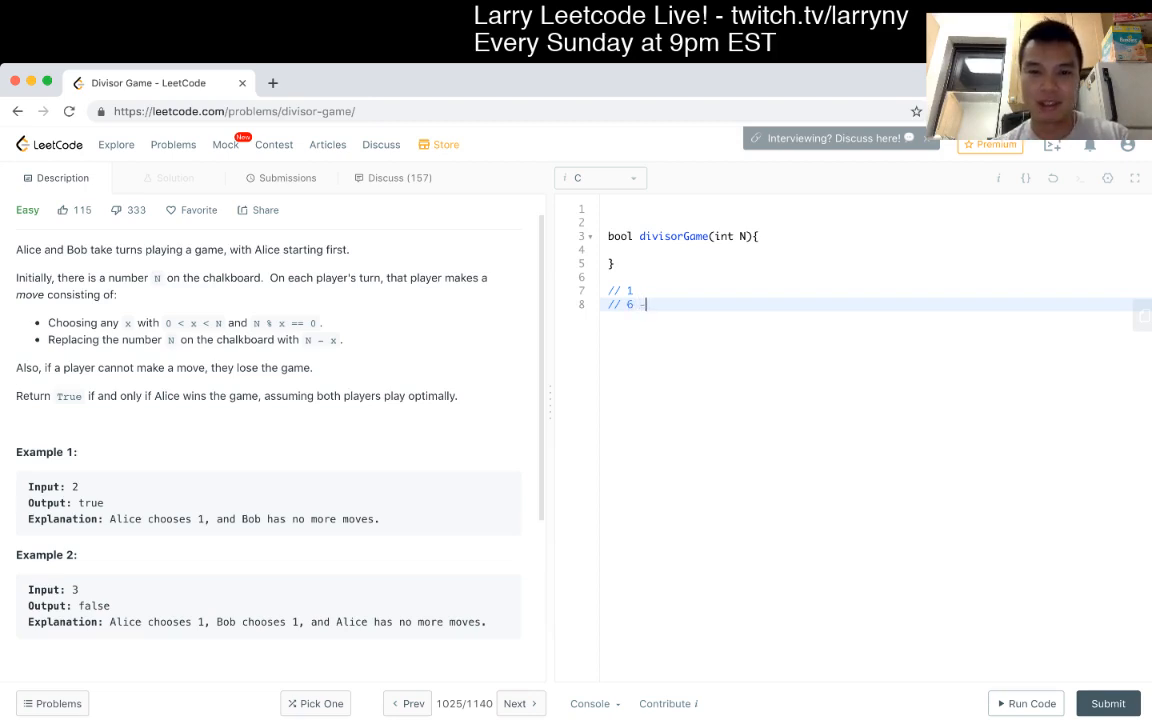
type(" -> 1, 2, 3")
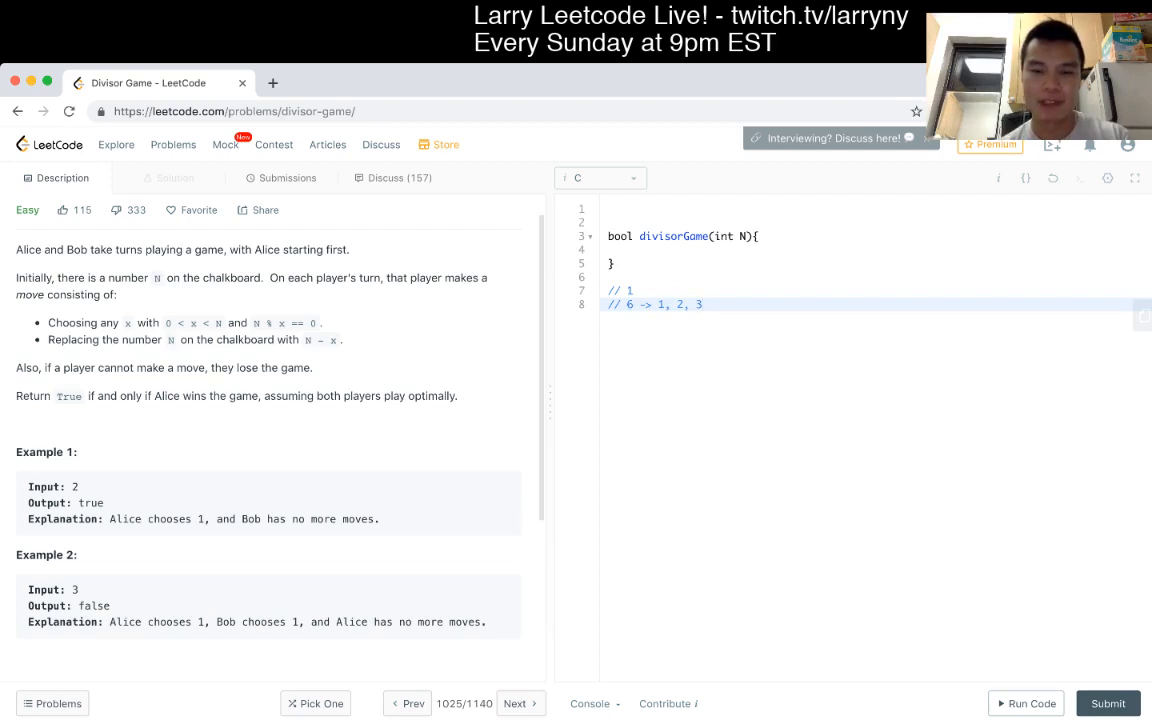
Add a second comment block listing cases '// 1', '// 2 Alice wins', '// 2'
key("Return")
key("Return")
key("Return")
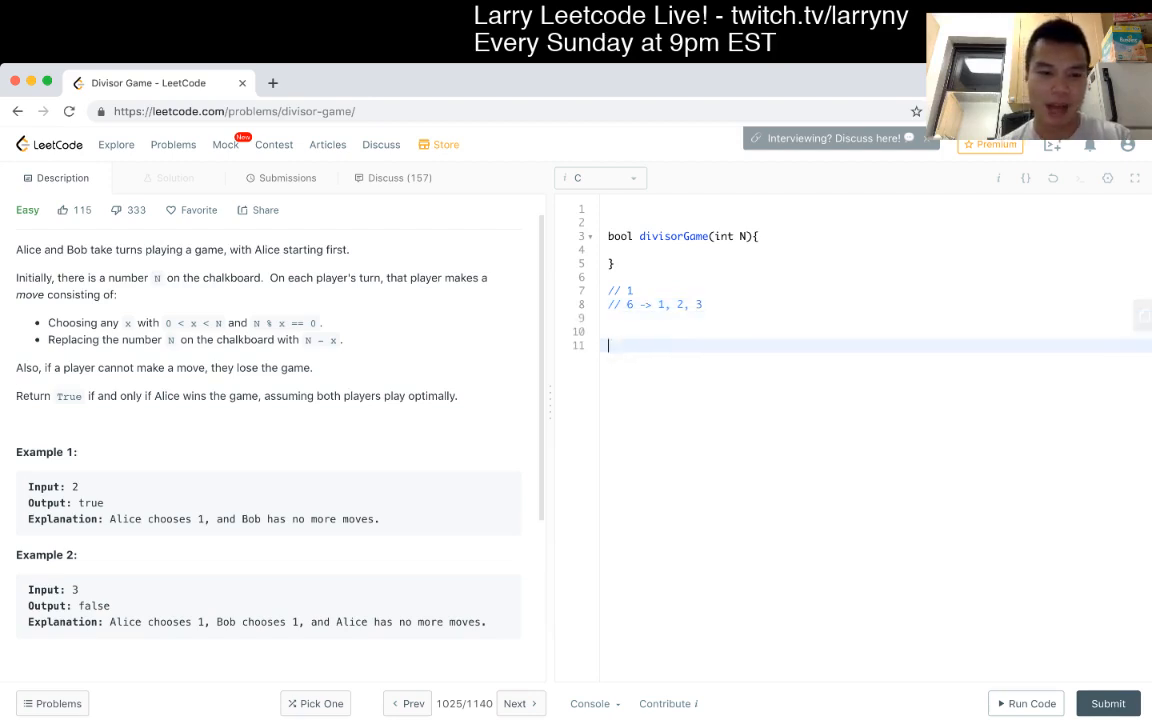
type("//")
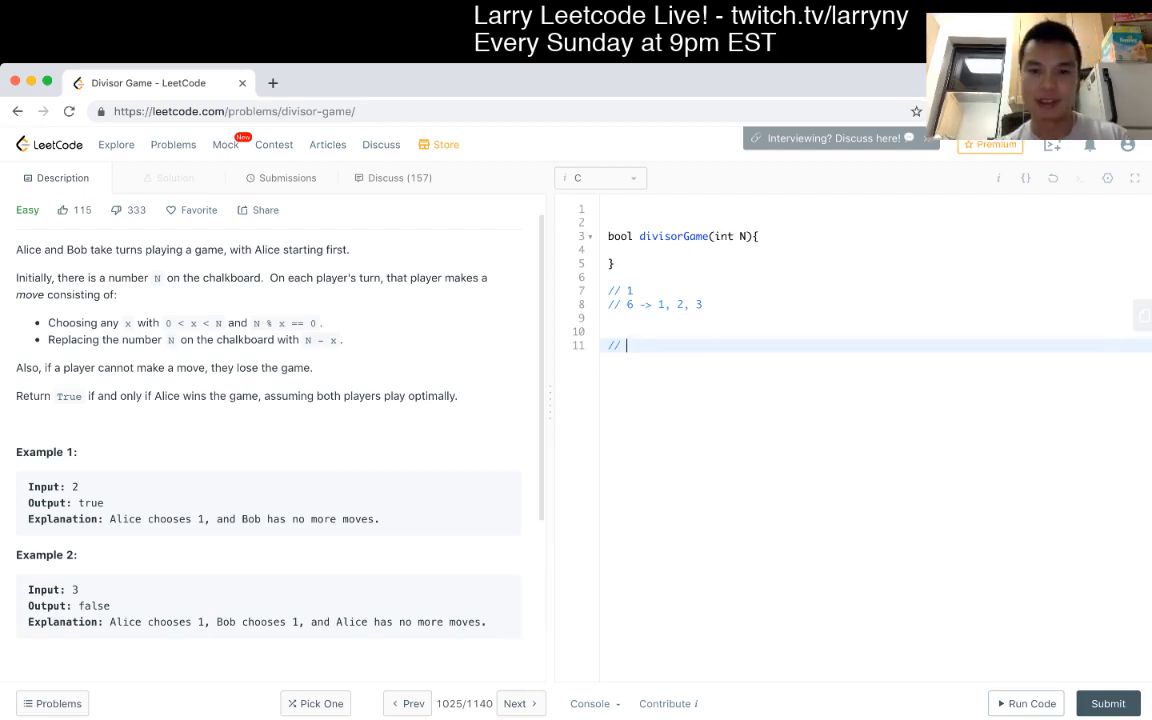
type("1 A")
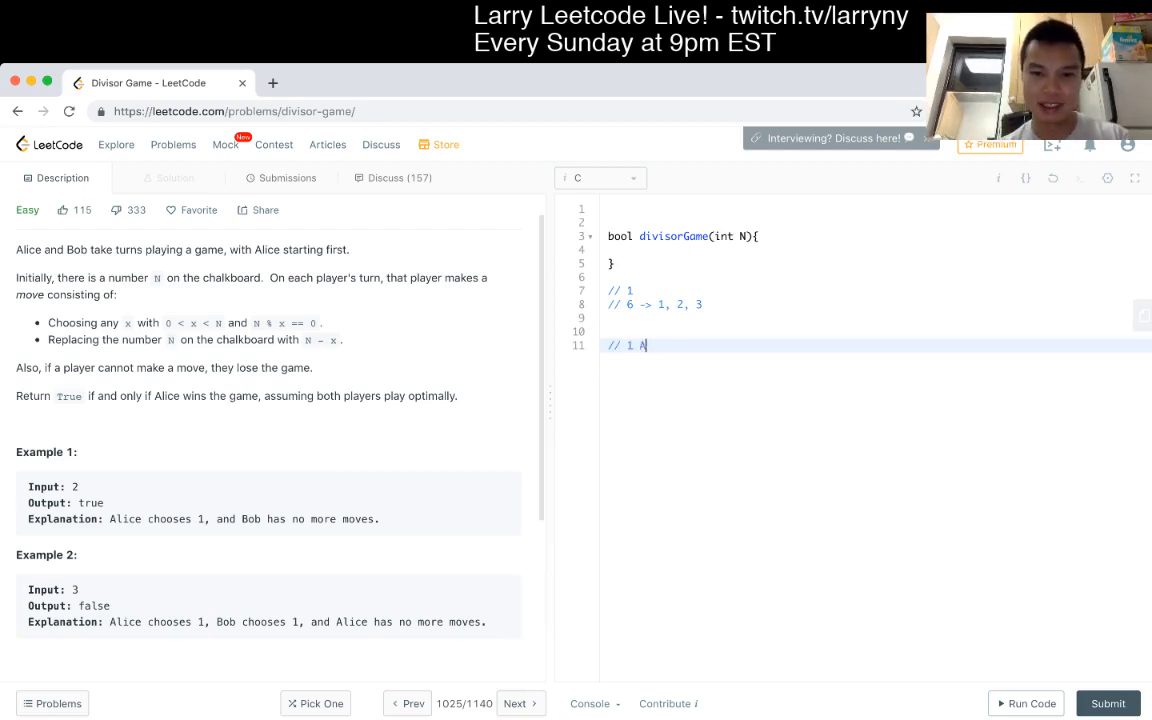
type("lice")
key("Return")
type("// 2")
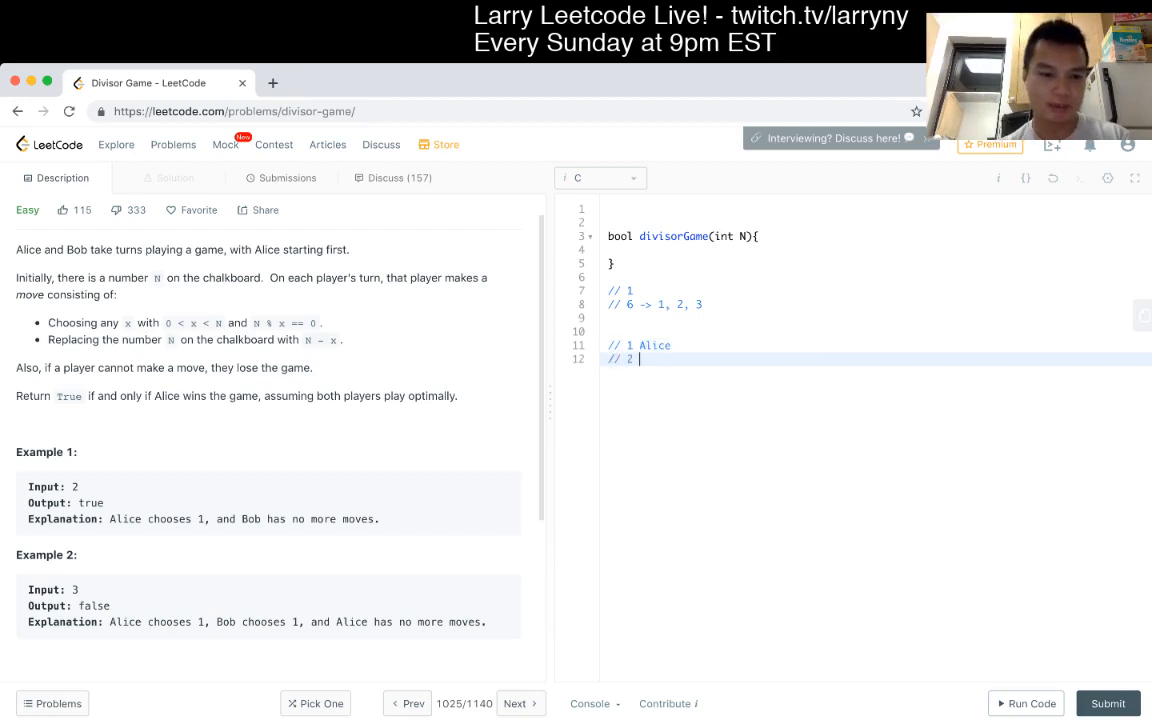
key("Up")
key("BackSpace")
key("BackSpace")
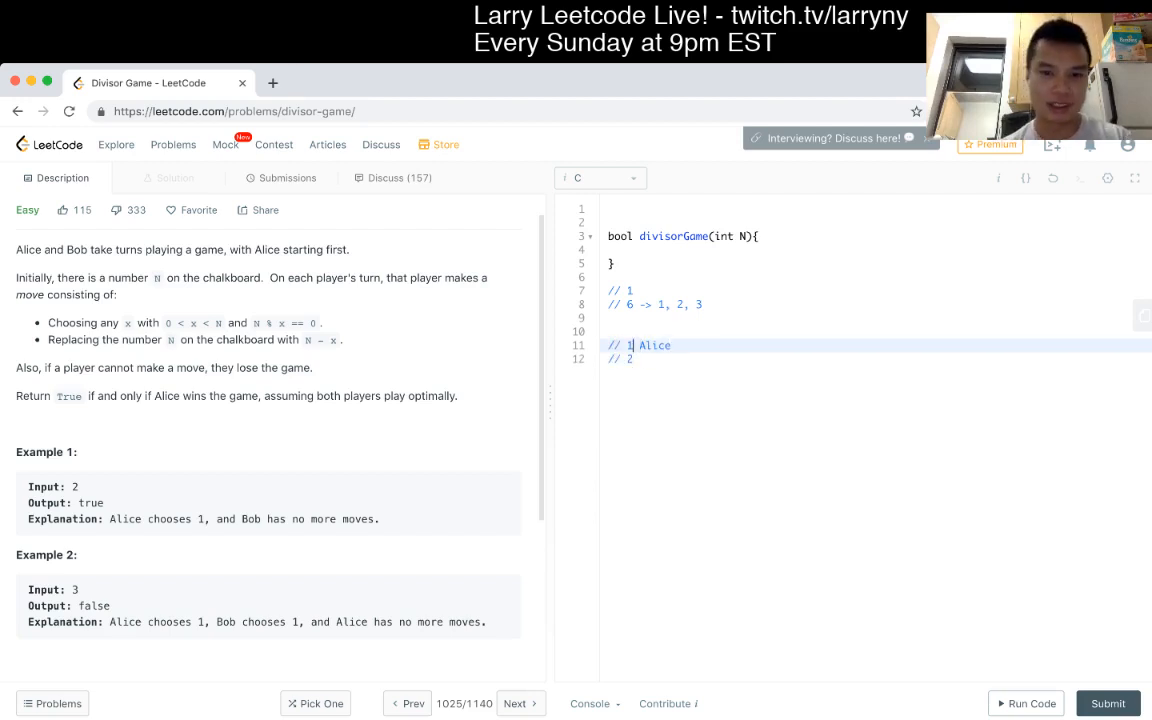
type("2 ")
type(" wins")
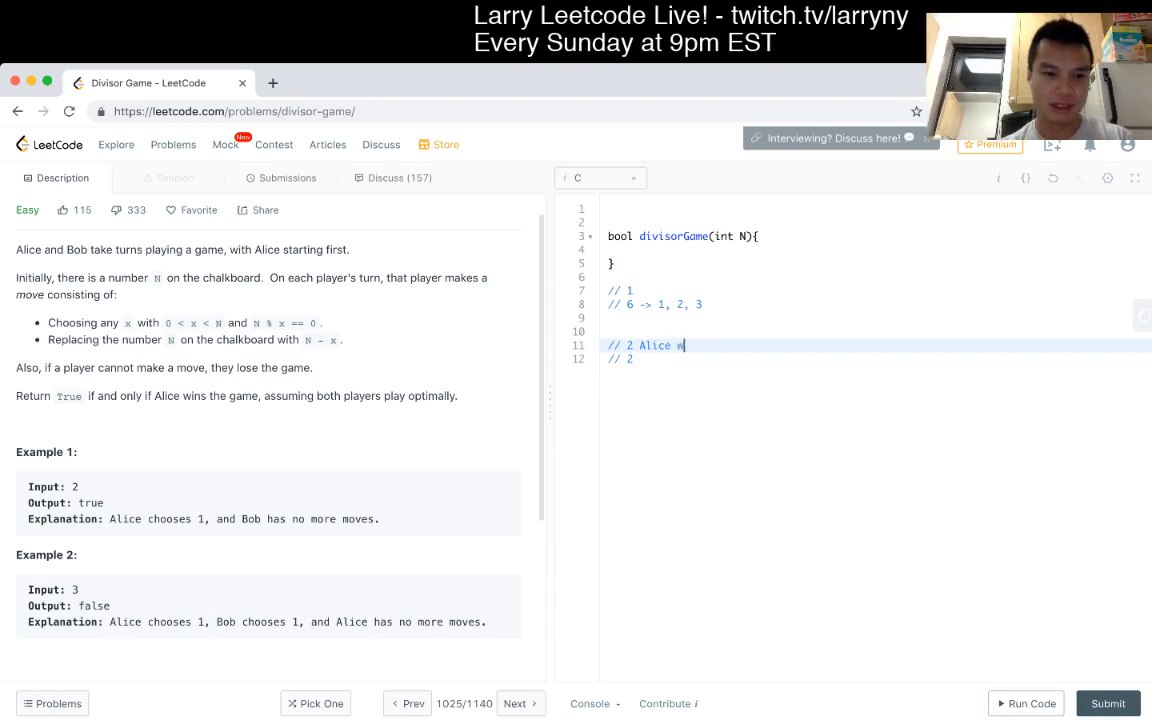
key("Up")
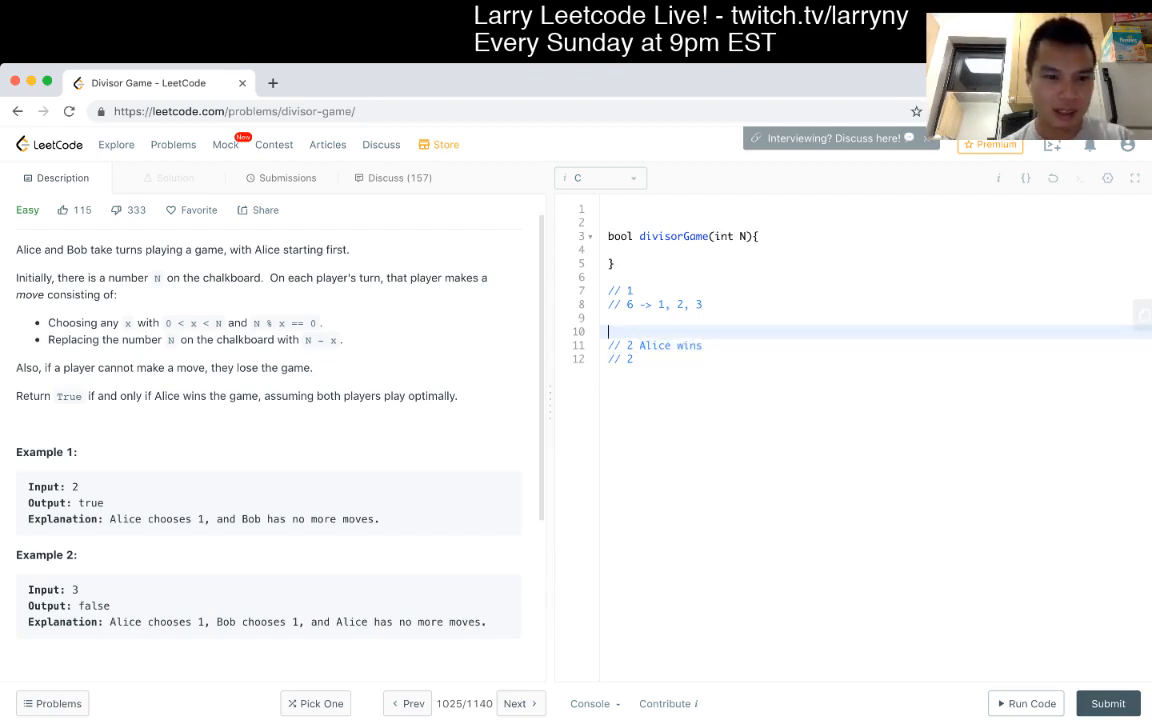
type("// ")
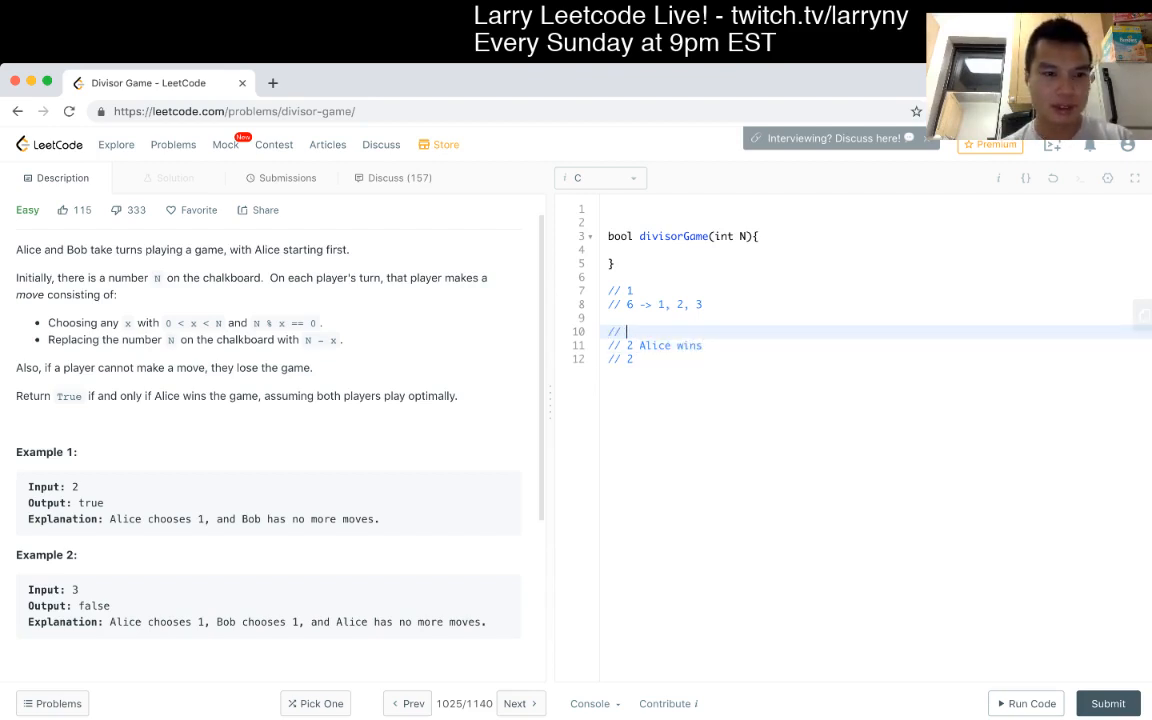
type("1")
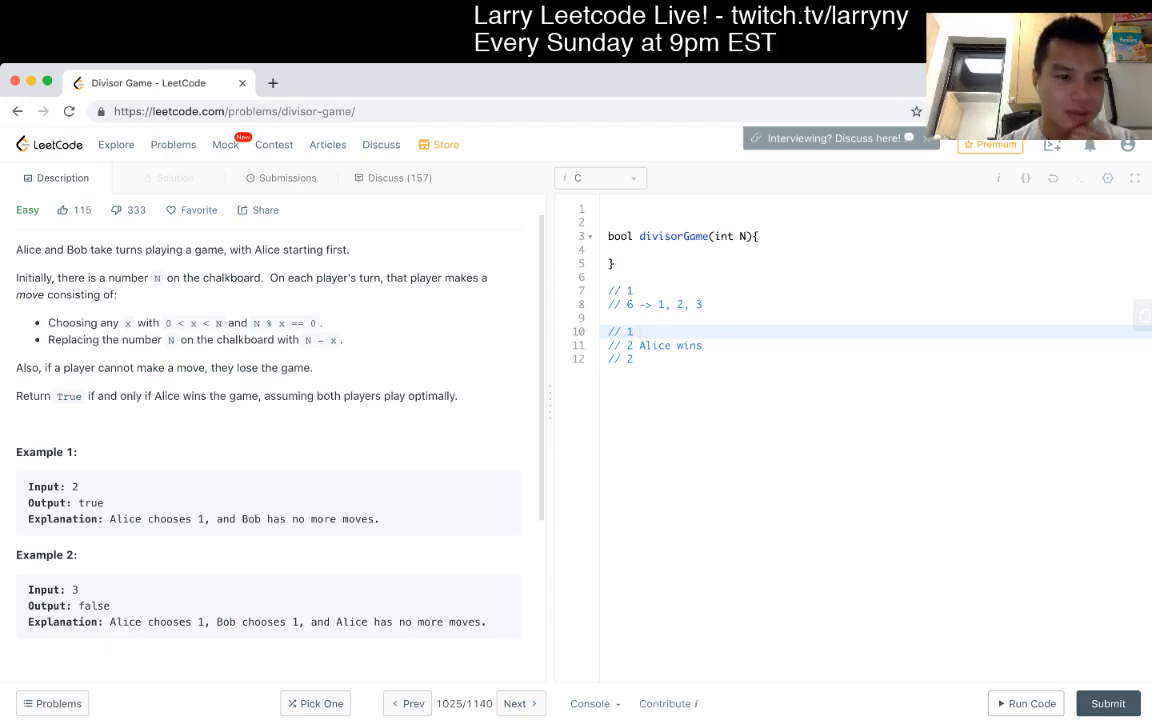
key("Down")
key("Down")
key("Up")
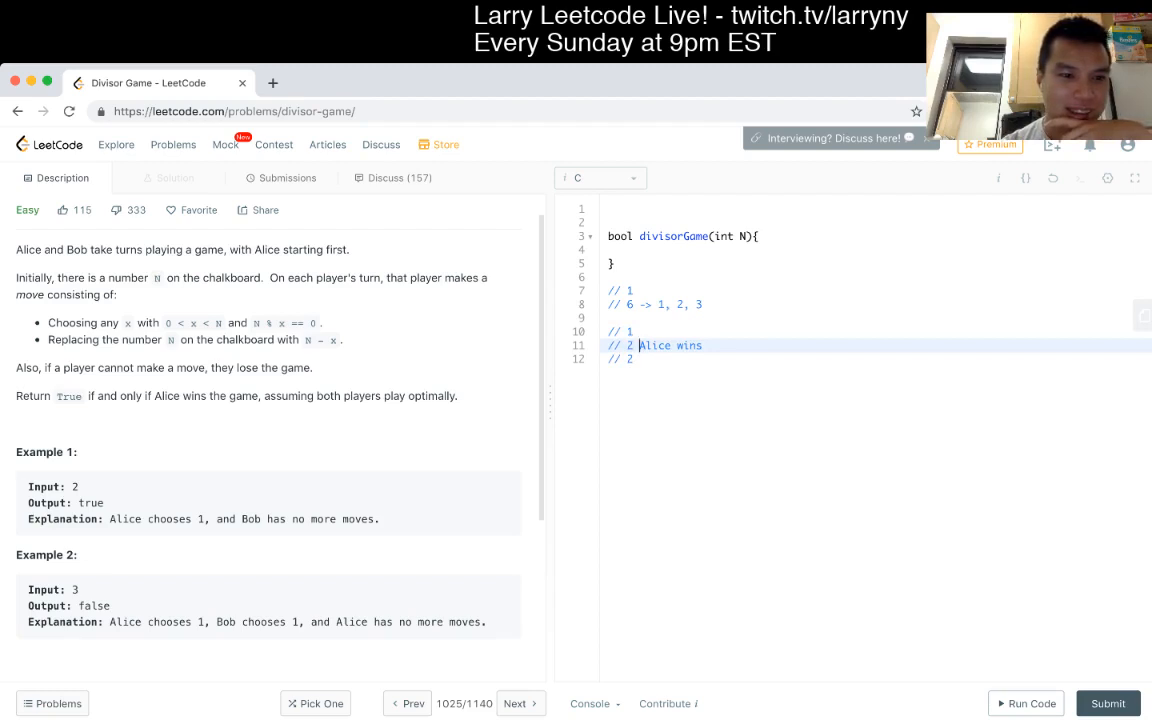
key("Up")
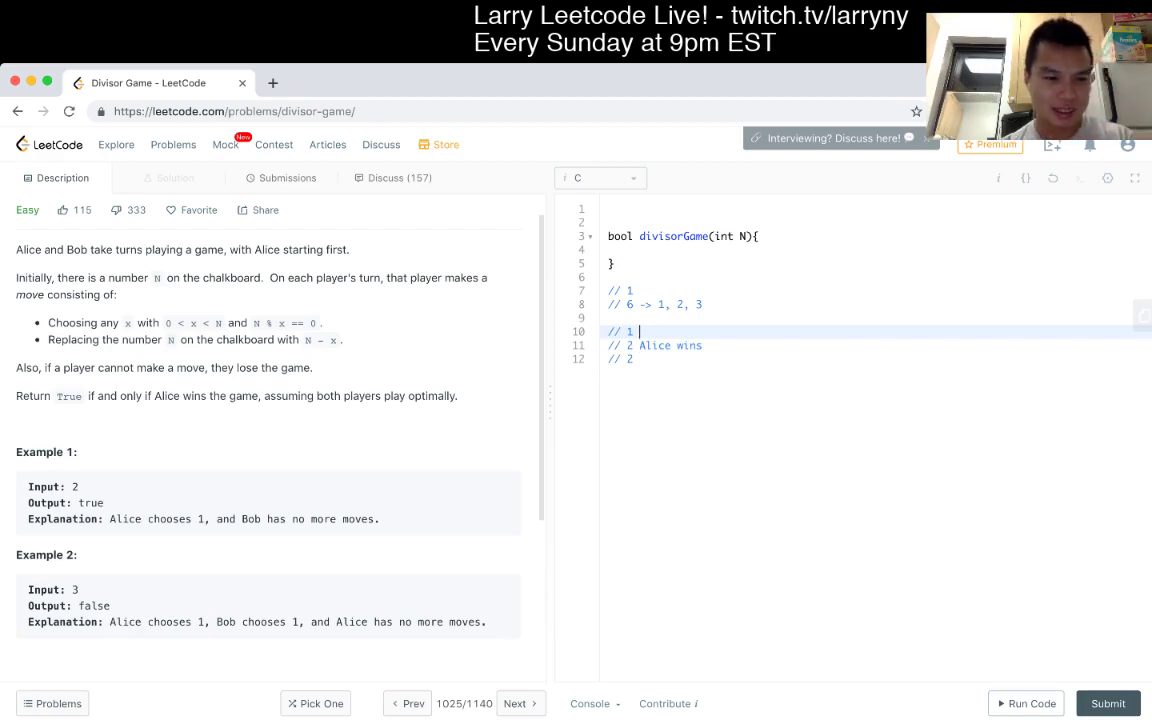
Review Example 1 and the move condition in the description, then refocus the case notes
left_click_drag(28, 486, 379, 518)
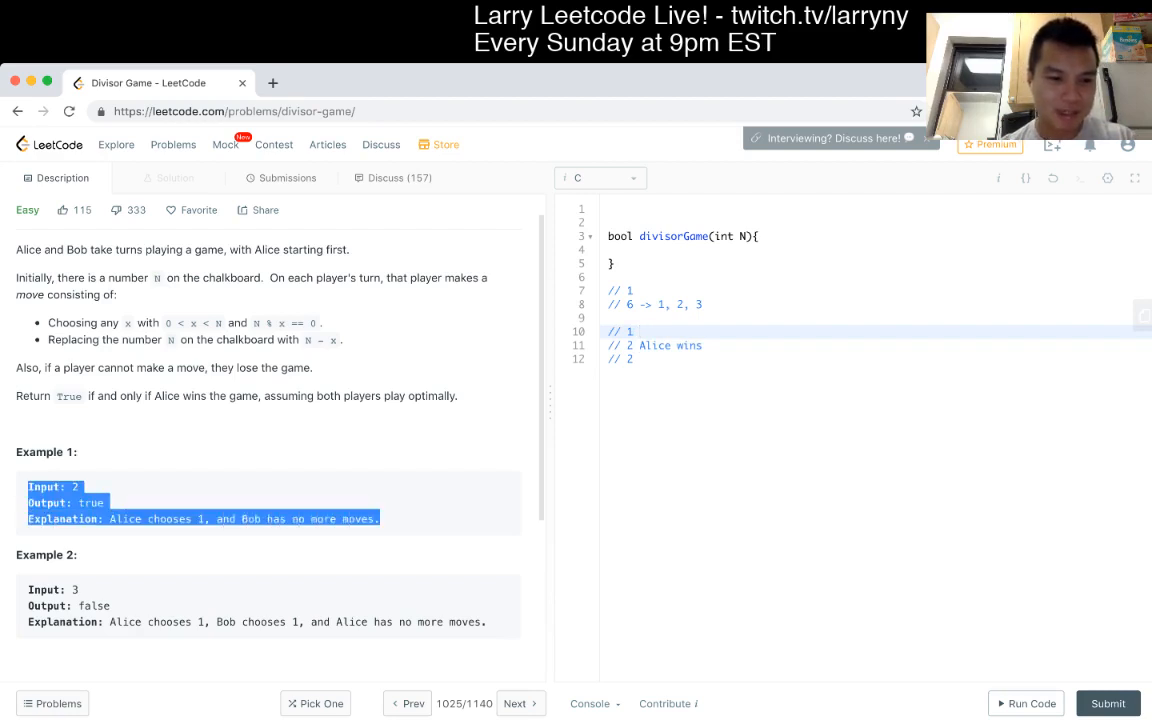
left_click(200, 450)
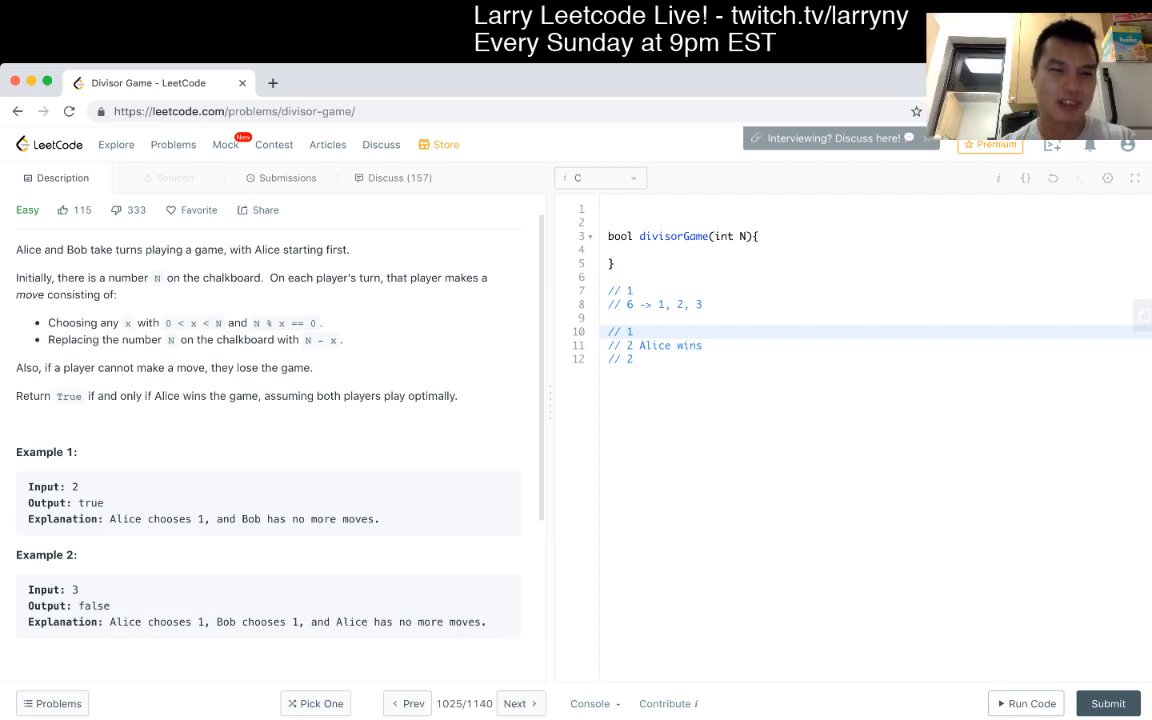
double_click(185, 323)
left_click(640, 331)
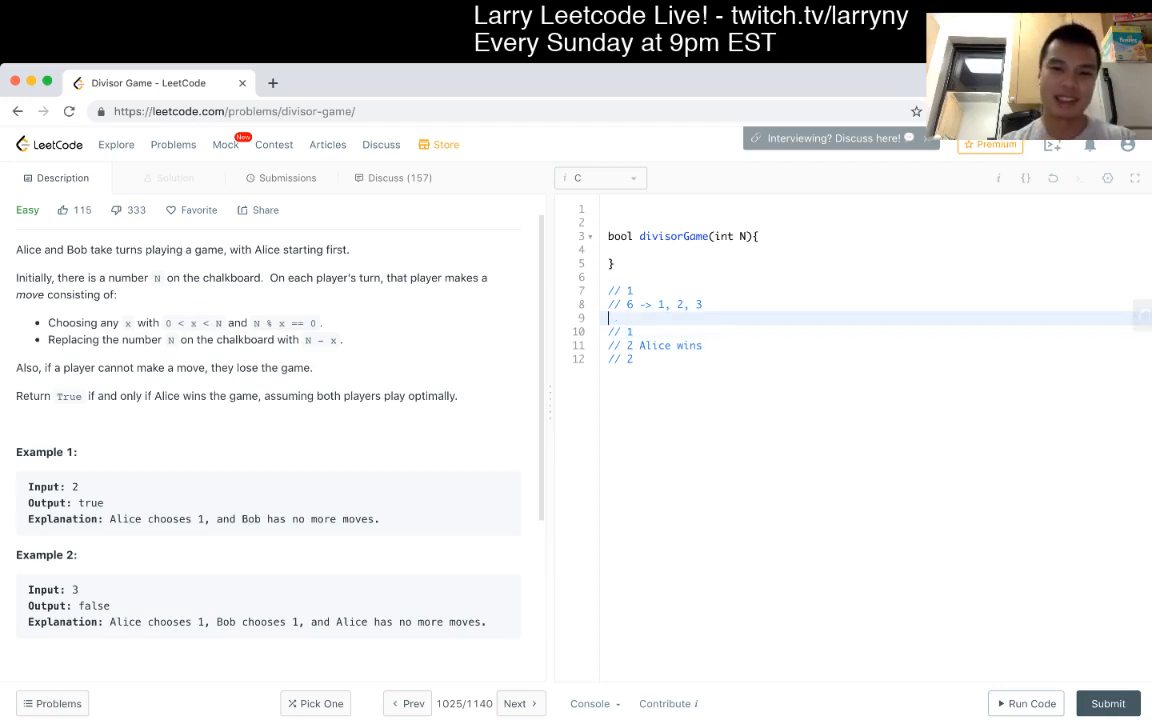
Mark case 1 as Bob and rewrite the last note as '// 3 -> 2 Bob wins'
key("Home")
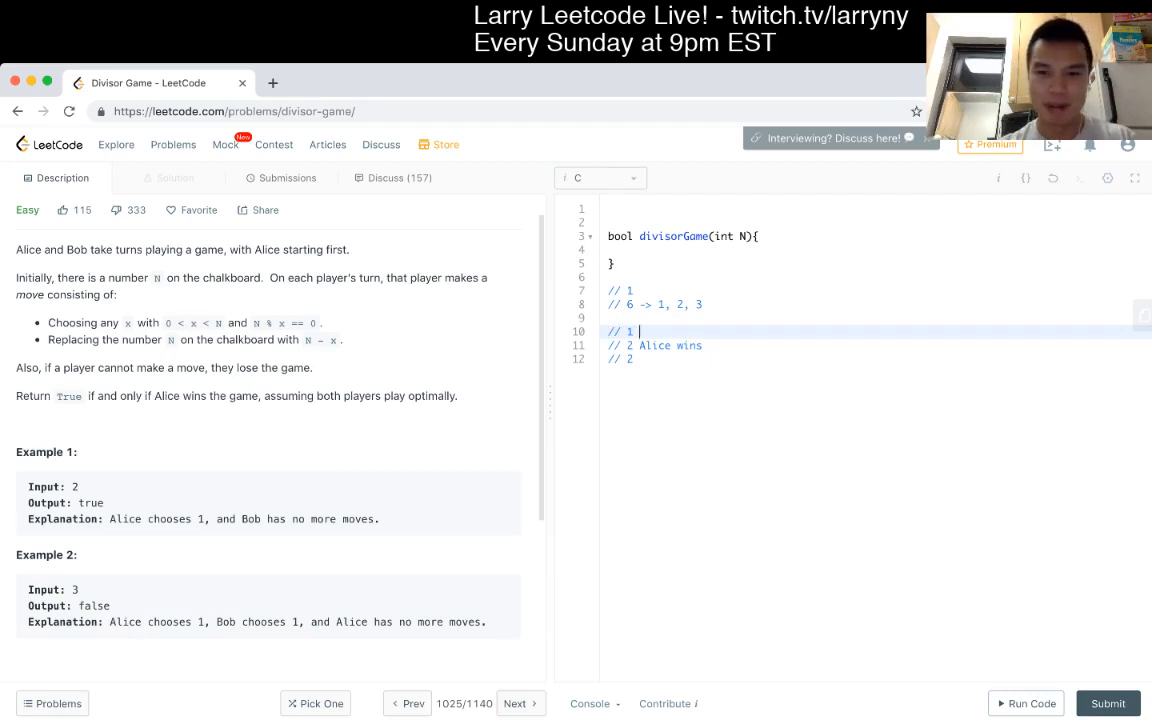
type("Bob")
key("Down")
key("Down")
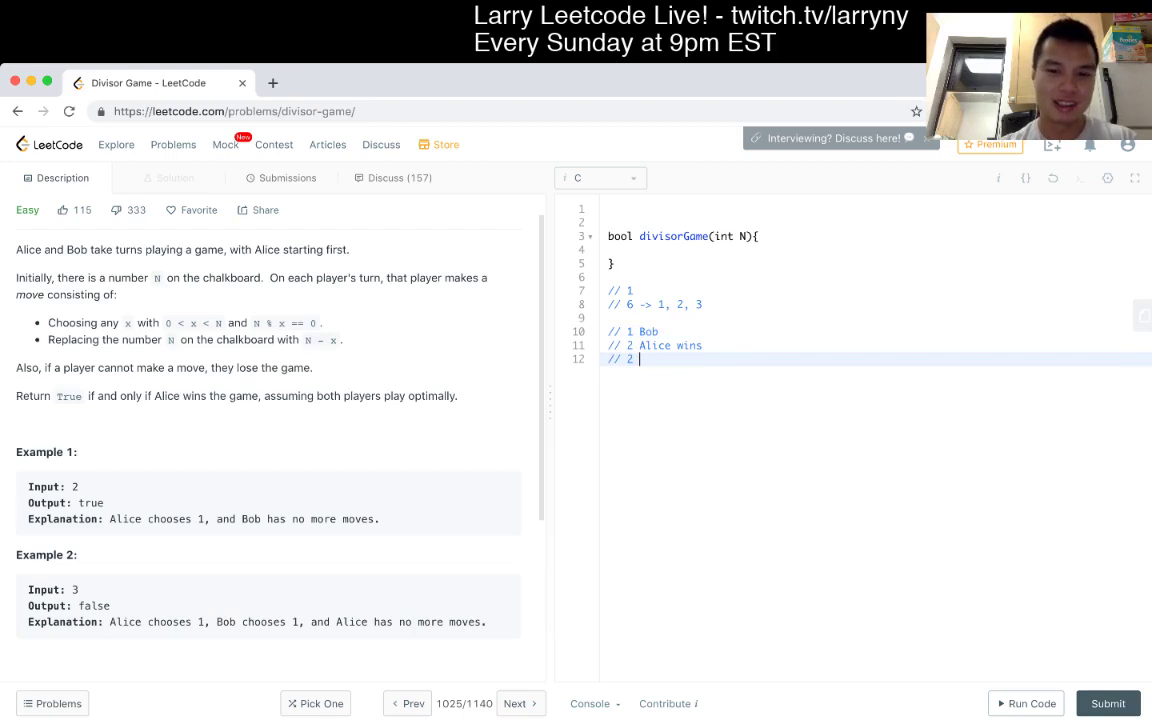
key("BackSpace")
key("BackSpace")
type("3")
key("Up")
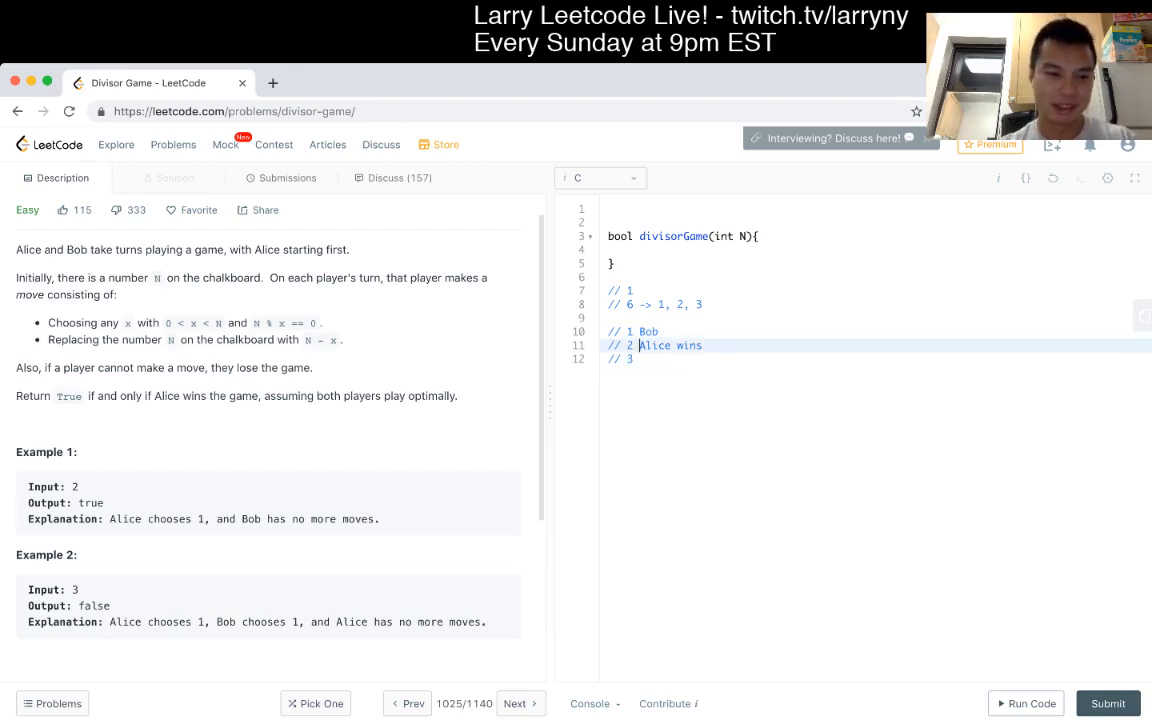
key("Down")
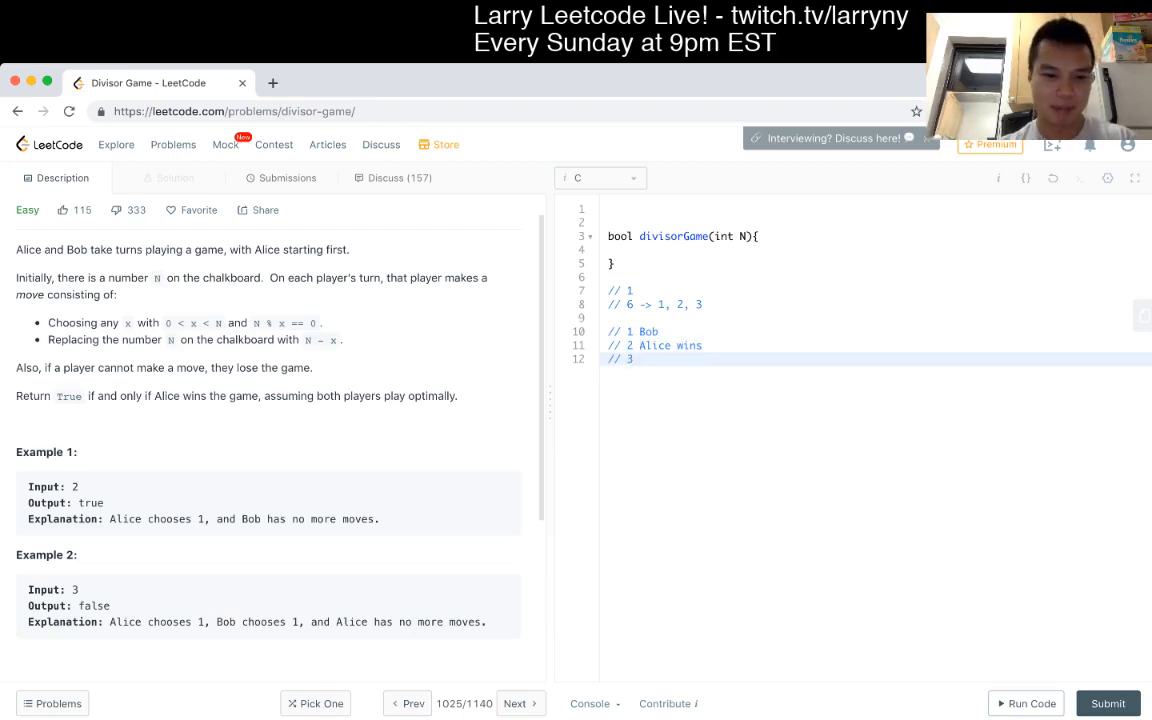
type("Bob")
key("BackSpace")
key("BackSpace")
key("BackSpace")
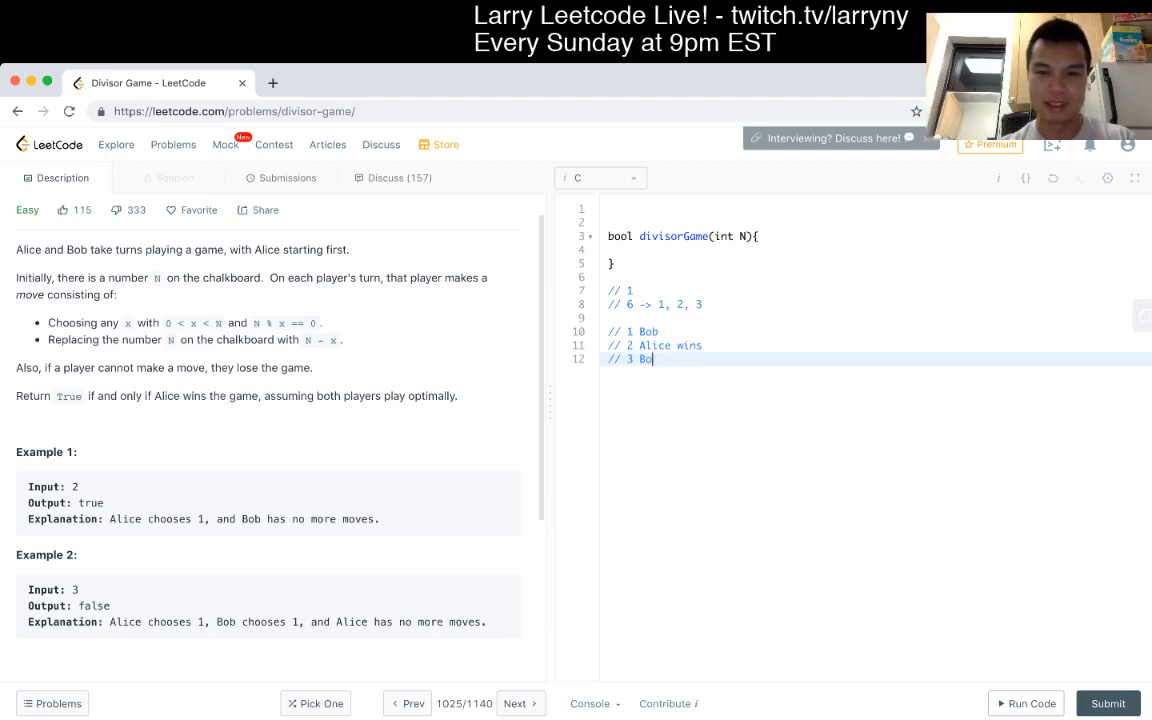
type("-> 2 ")
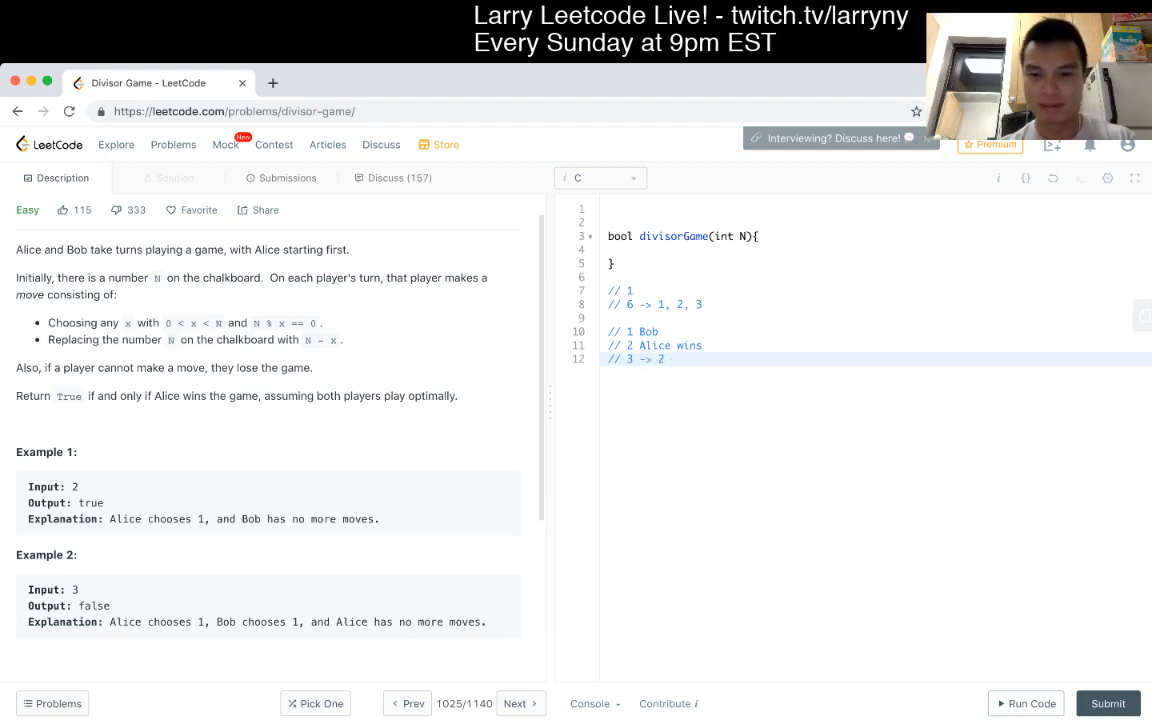
type("Bob wins")
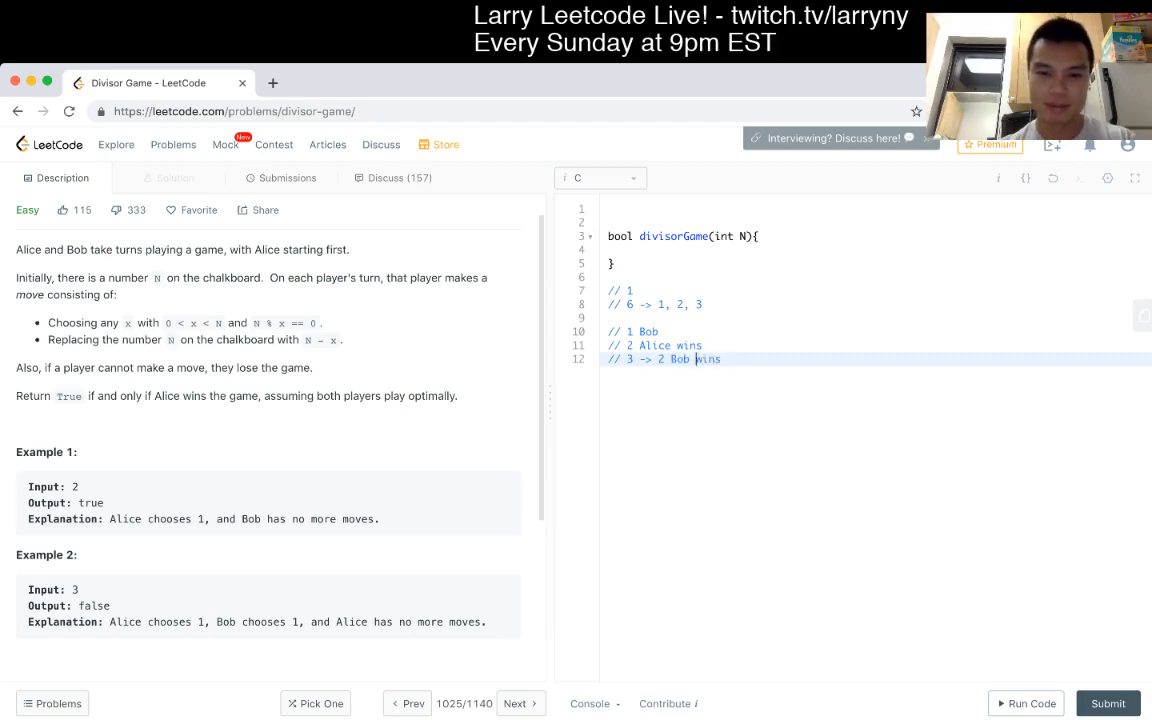
Add notes '// 4 -> Alice wins', '// 5 -> Bob wins' and a '// 6 ->' line
key("Return")
type("// 4 ->")
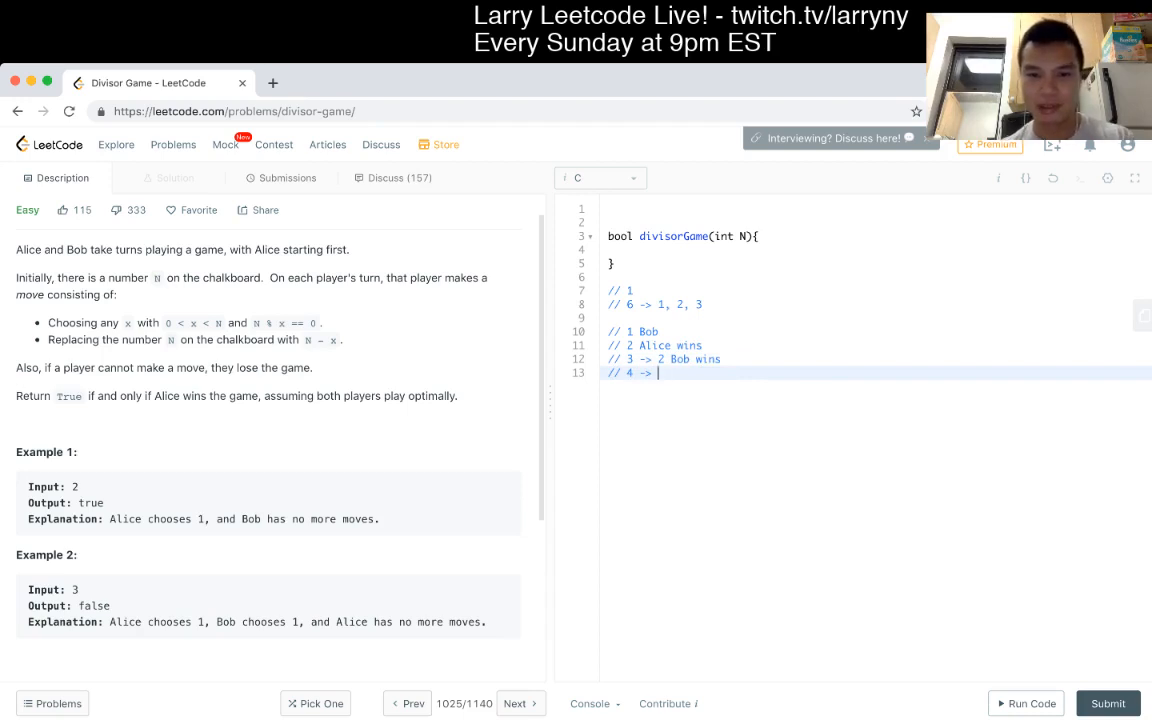
key("shift+Up")
key("shift+Up")
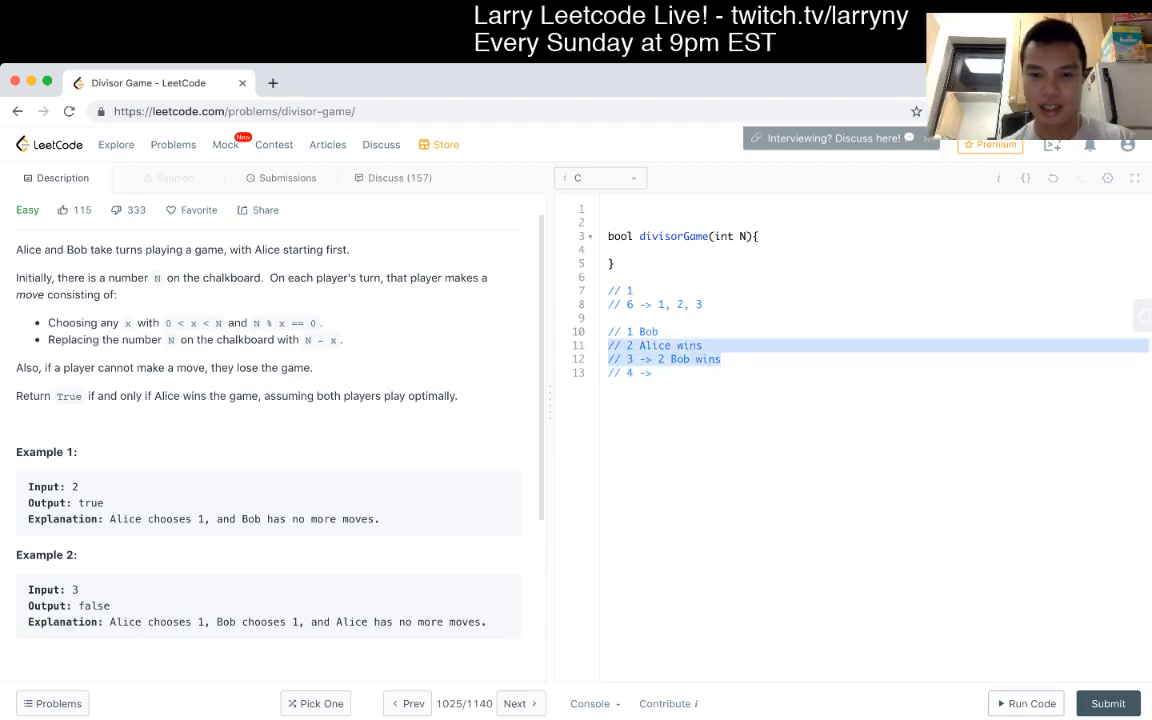
key("Down")
key("Down")
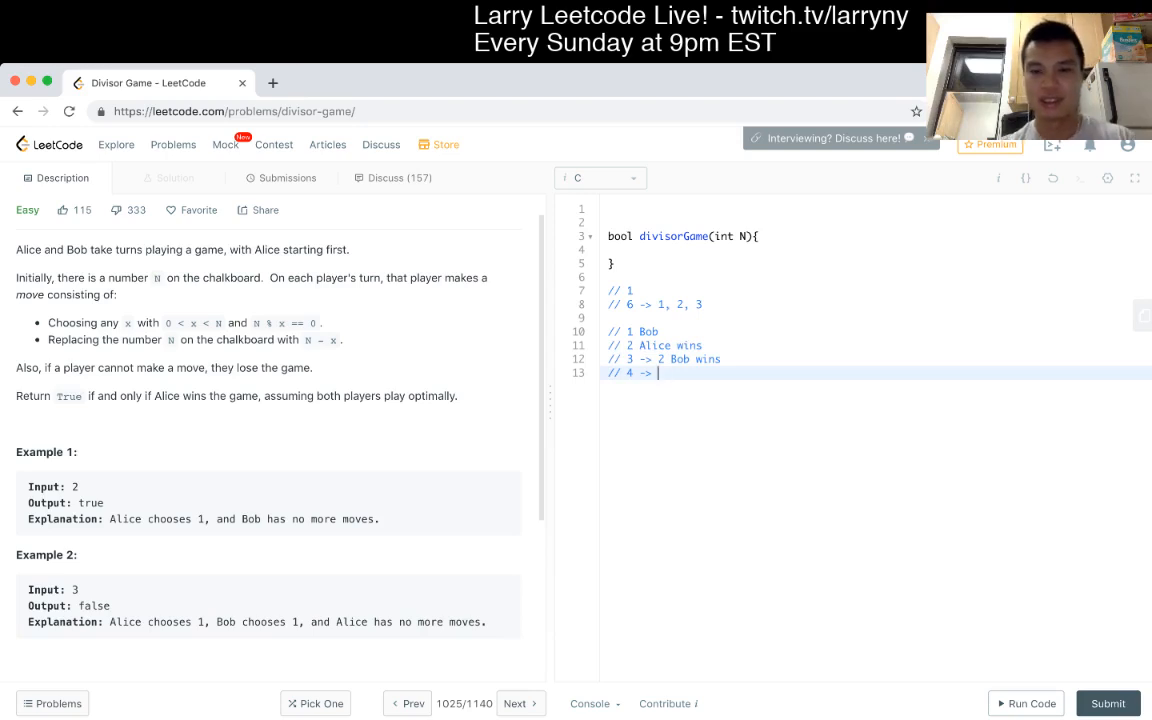
type("Alice wins")
key("Return")
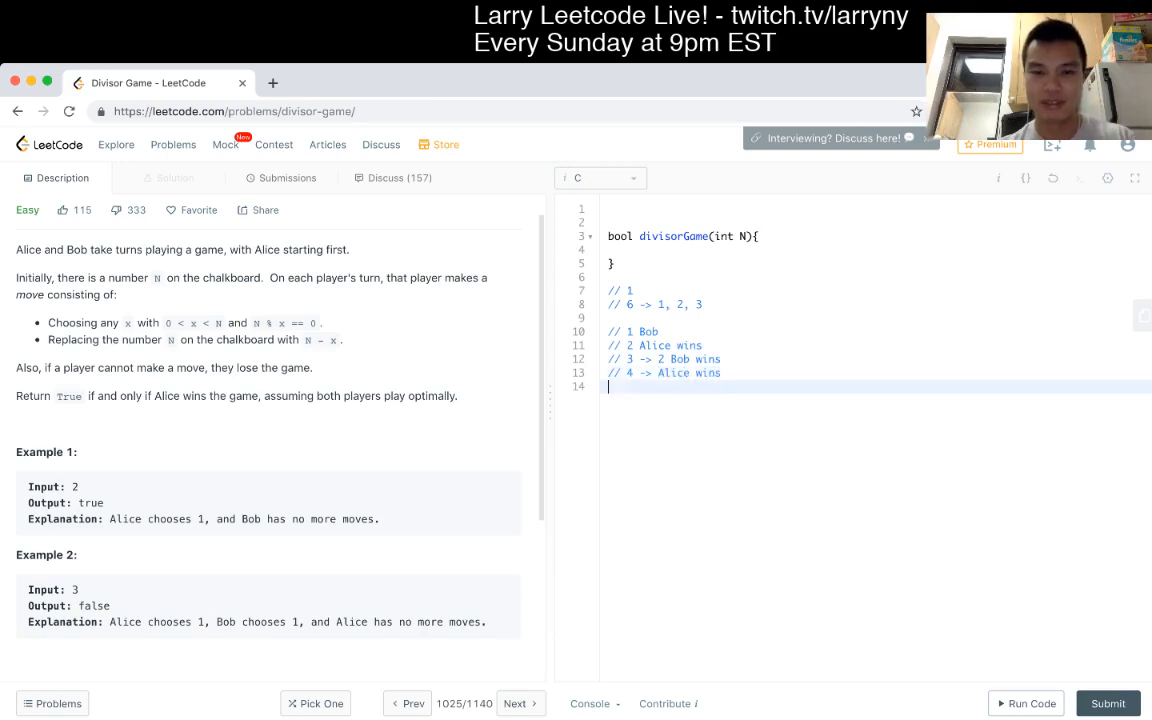
type("// 5 ->")
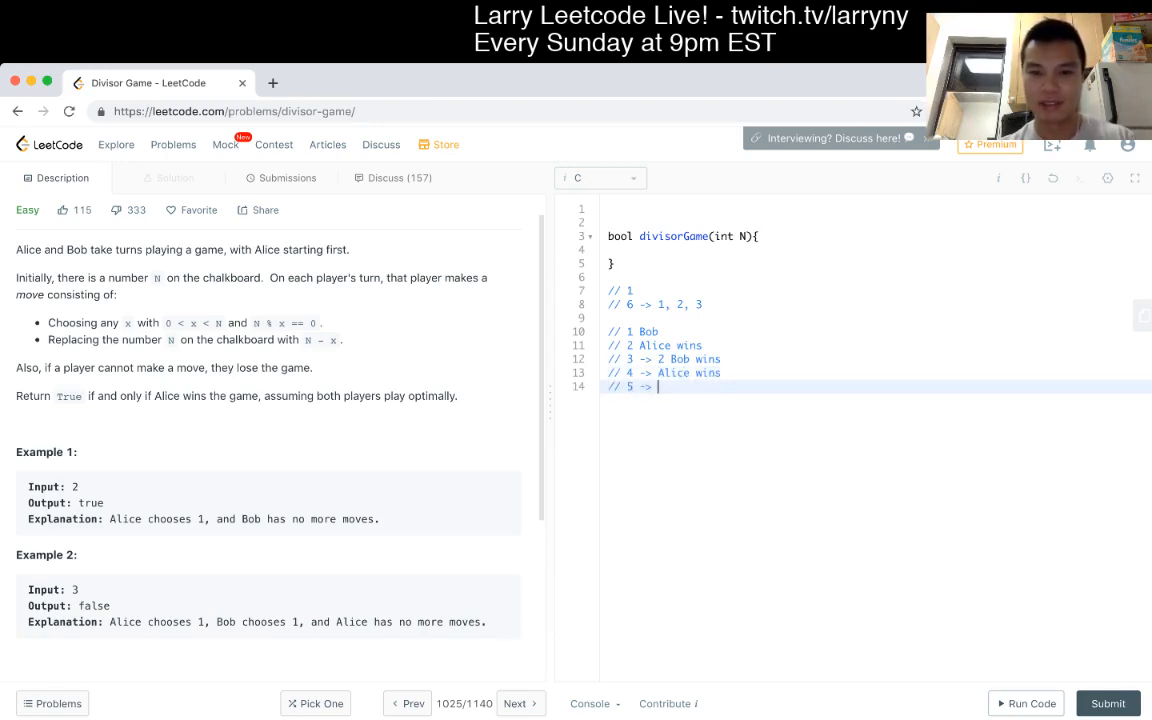
type(" Bob wins")
key("Return")
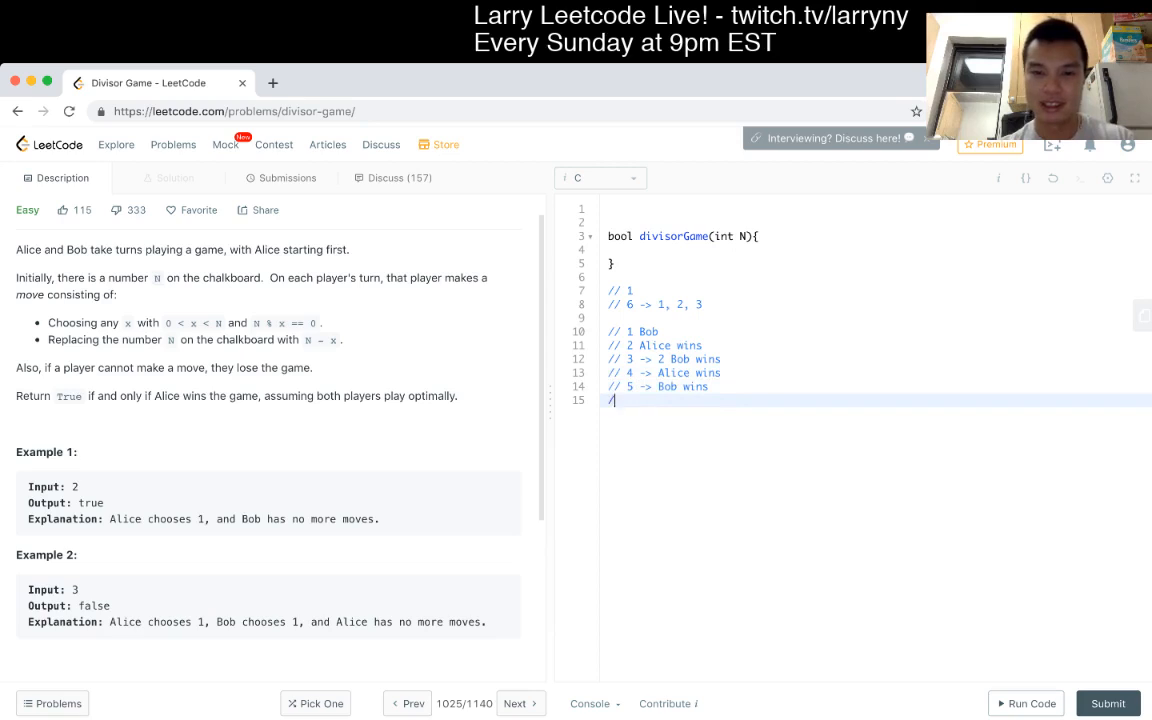
type("// 6 ->")
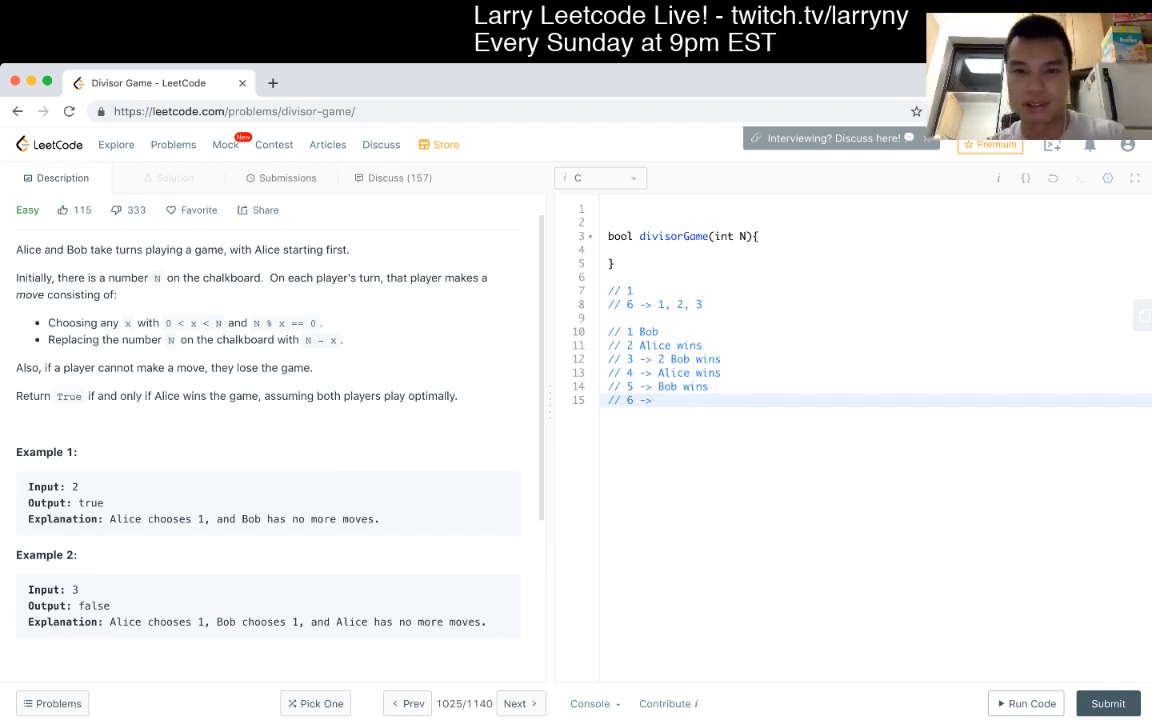
left_click(640, 249)
scroll(270, 400, "down", 5)
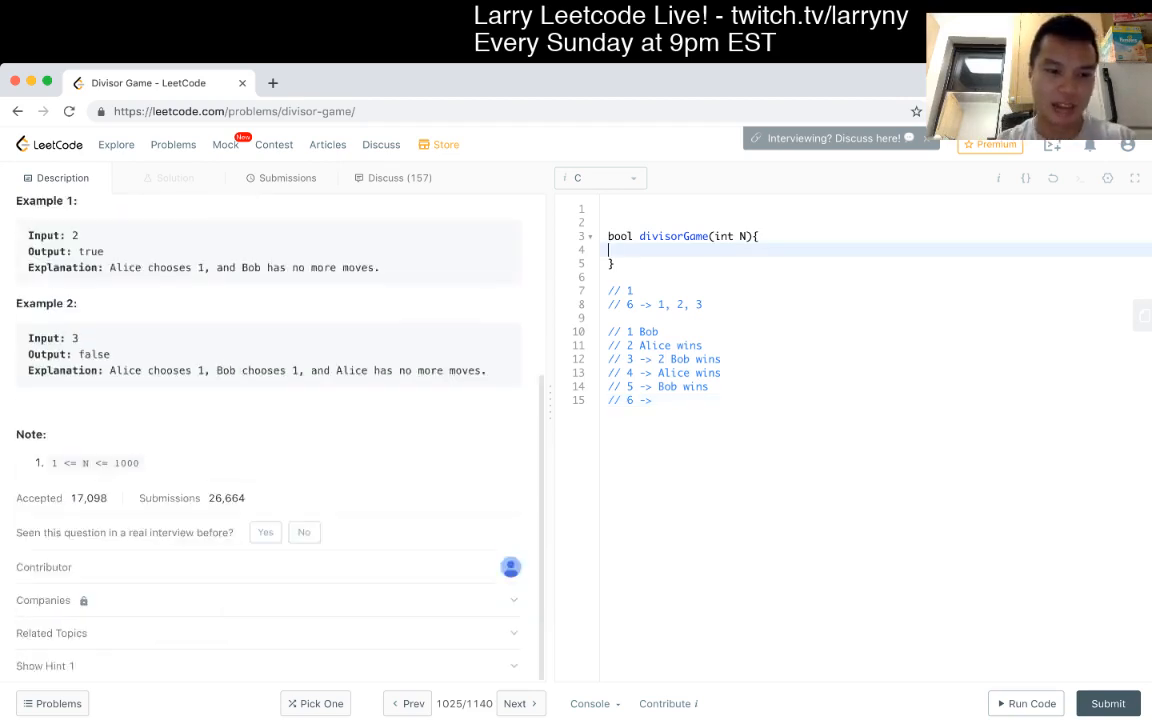
scroll(270, 400, "up", 5)
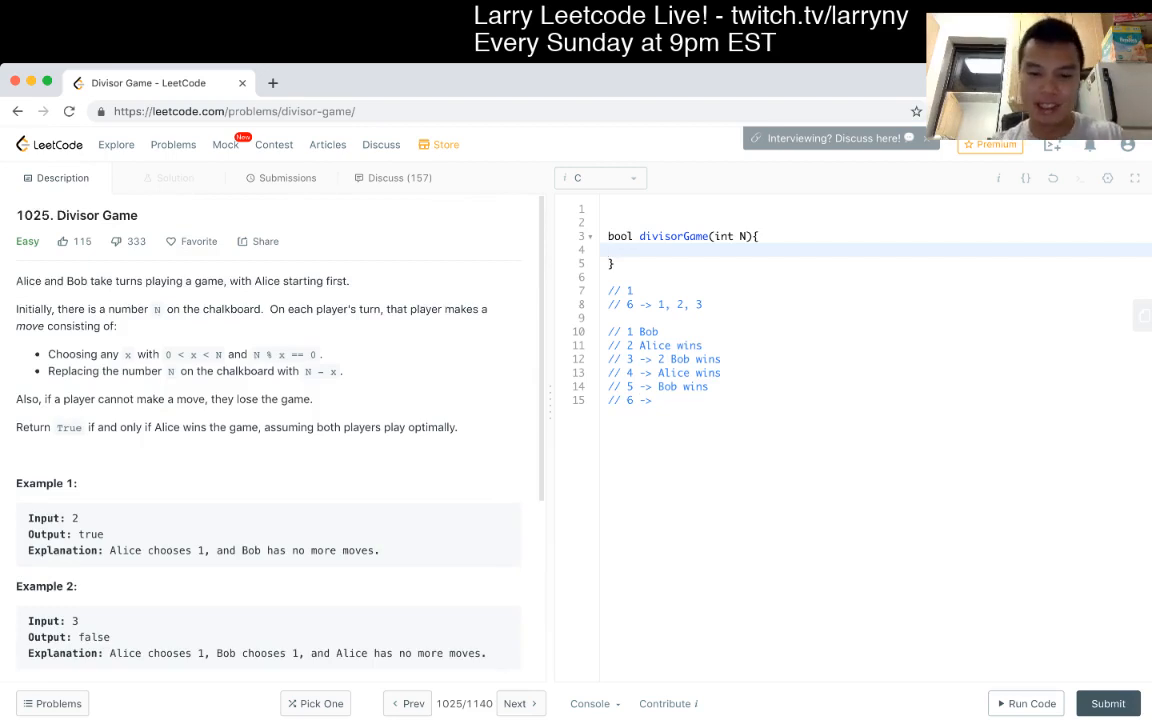
type("int")
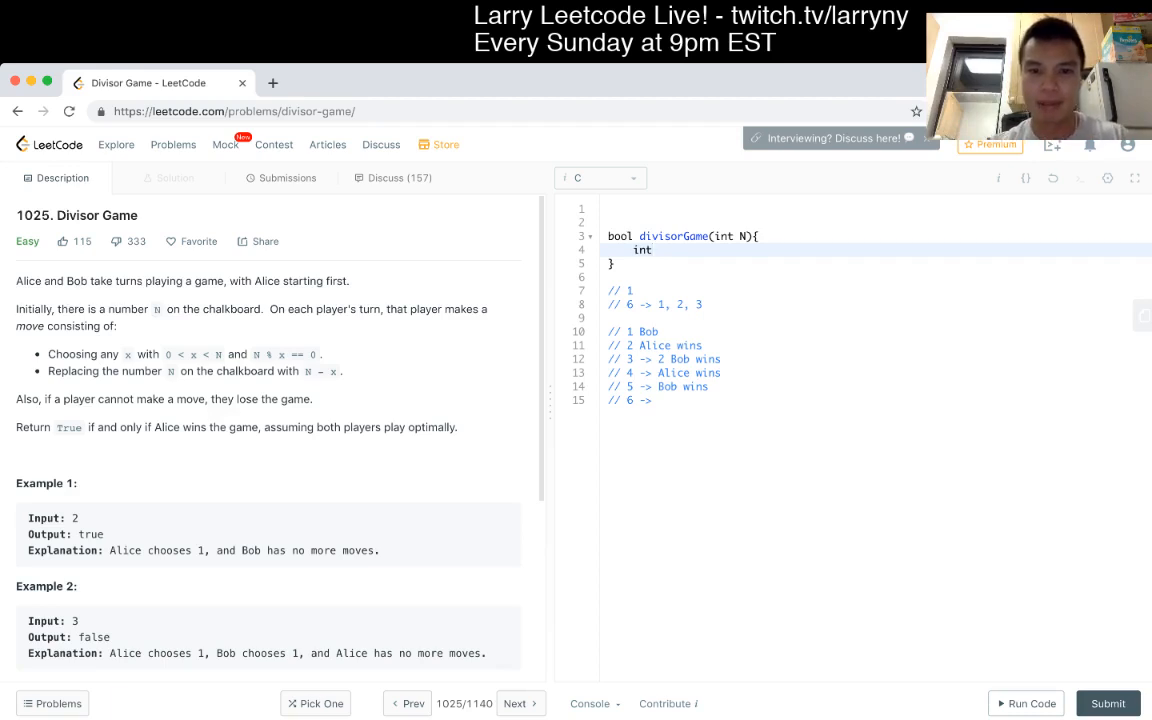
Drop the int from the function body and begin a global 'int can...' declaration on line 1
key("BackSpace")
key("BackSpace")
key("BackSpace")
key("Up")
key("Up")
key("Up")
type("int")
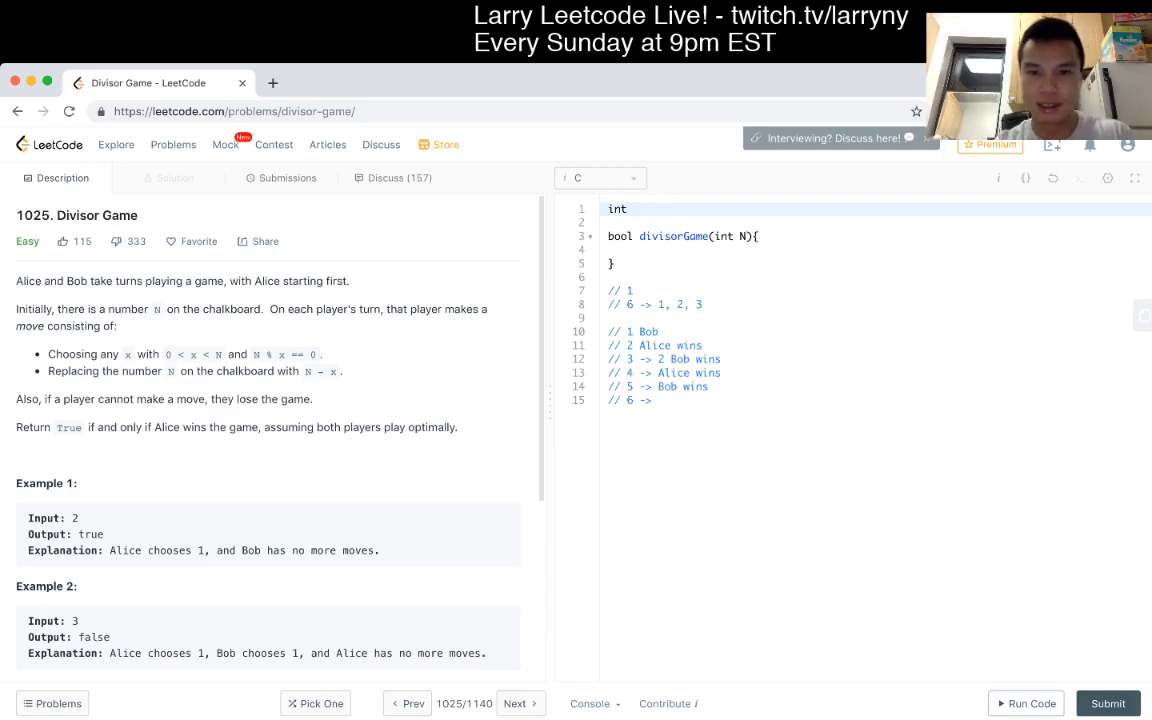
type(" can")
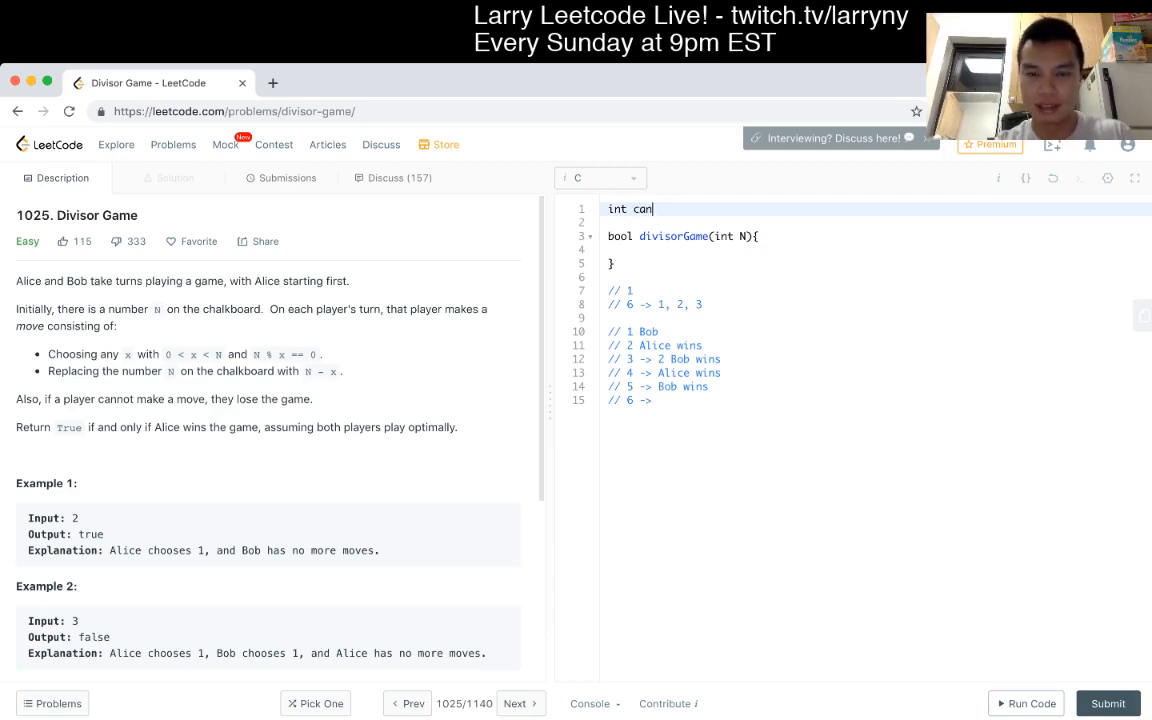
type("AliceWin[")
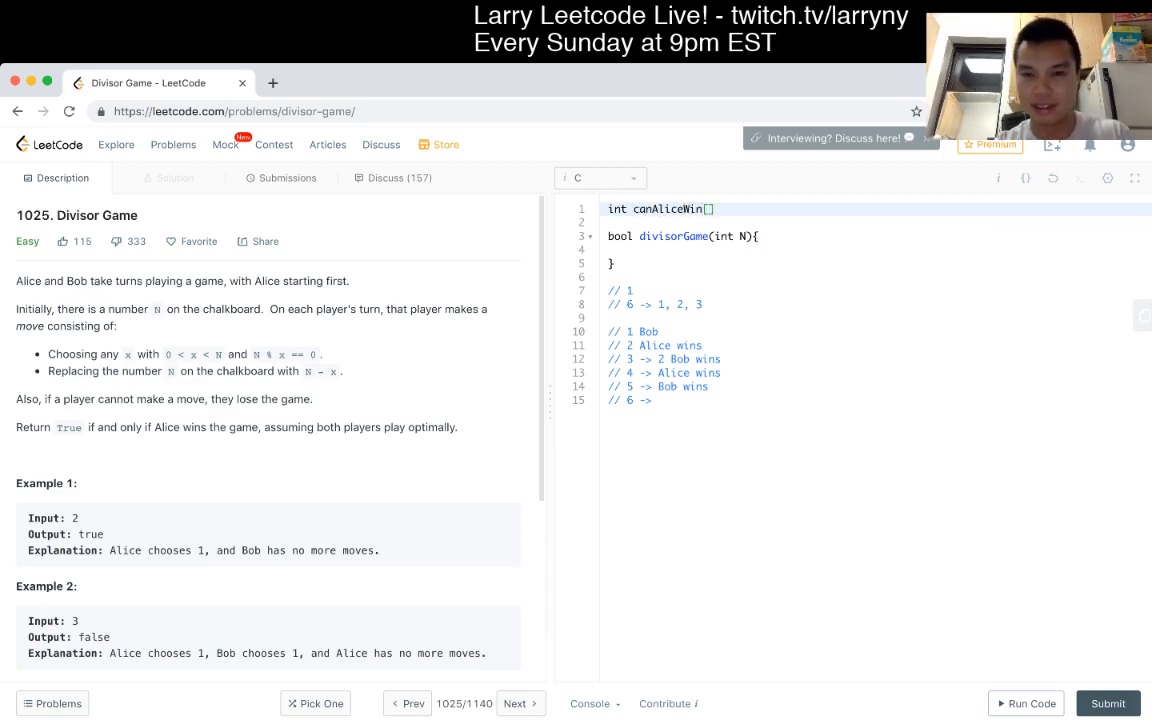
type("1005")
Finish the canAliceWin array declaration and start a base-case assignment inside divisorGame
key("Right")
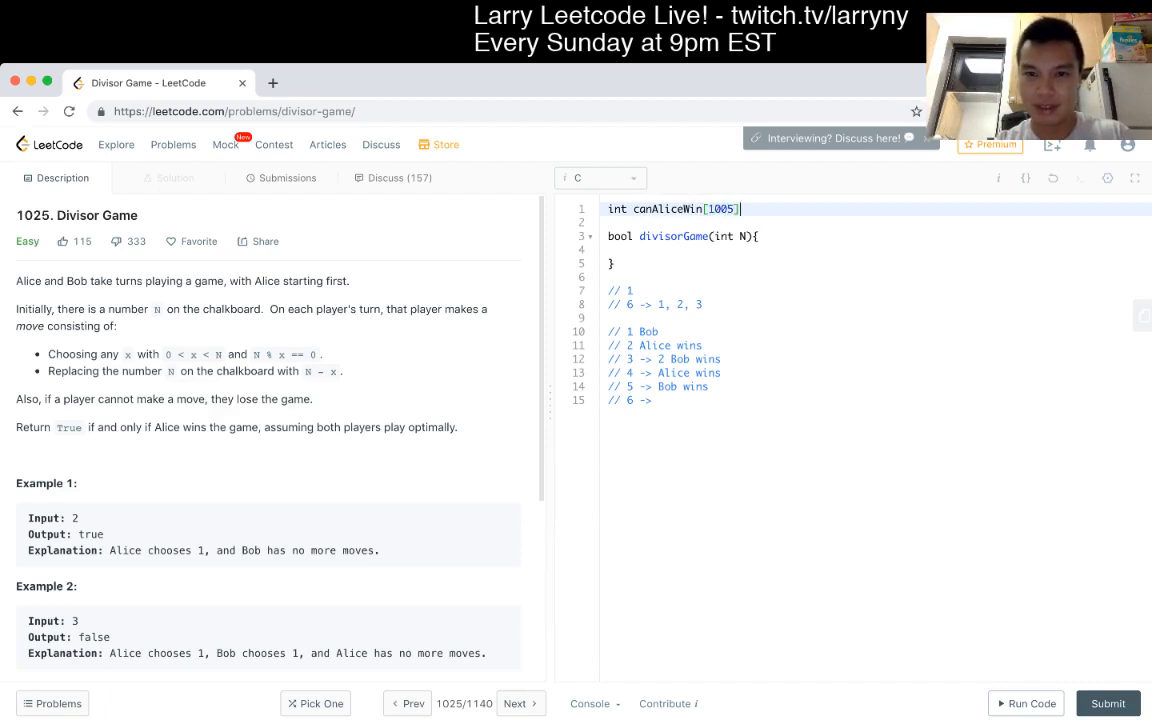
type(";")
key("Down")
key("Down")
key("Return")
key("Return")
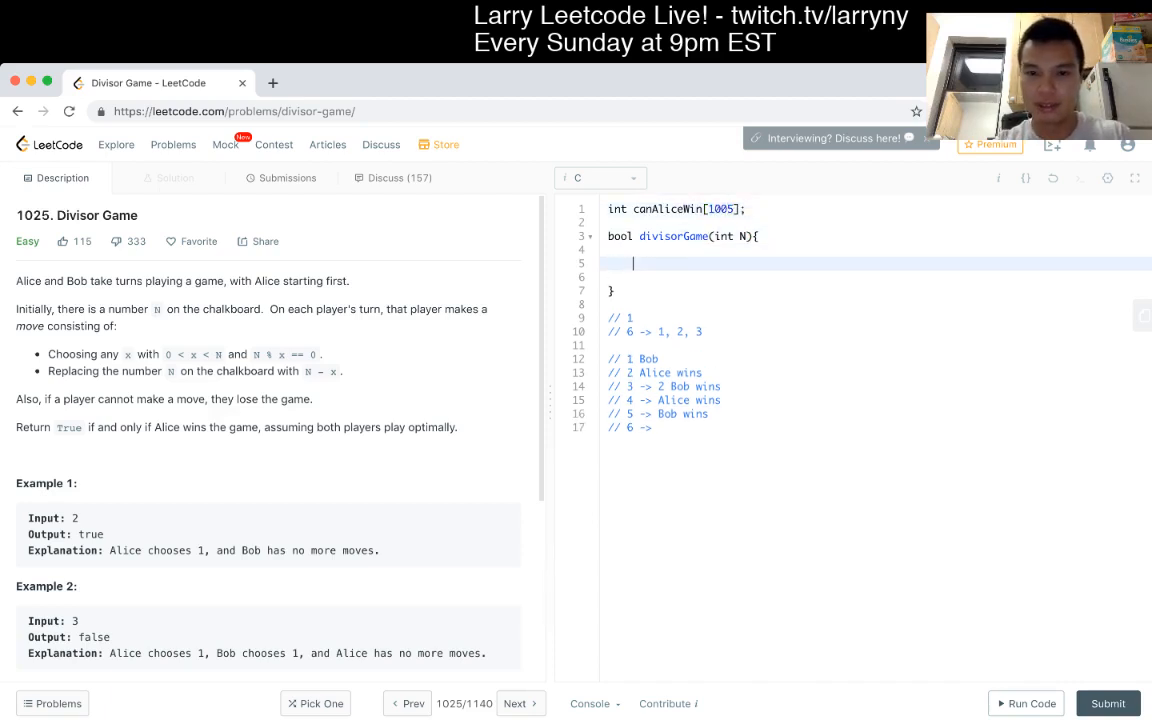
type("for (")
key("BackSpace")
key("BackSpace")
key("BackSpace")
key("BackSpace")
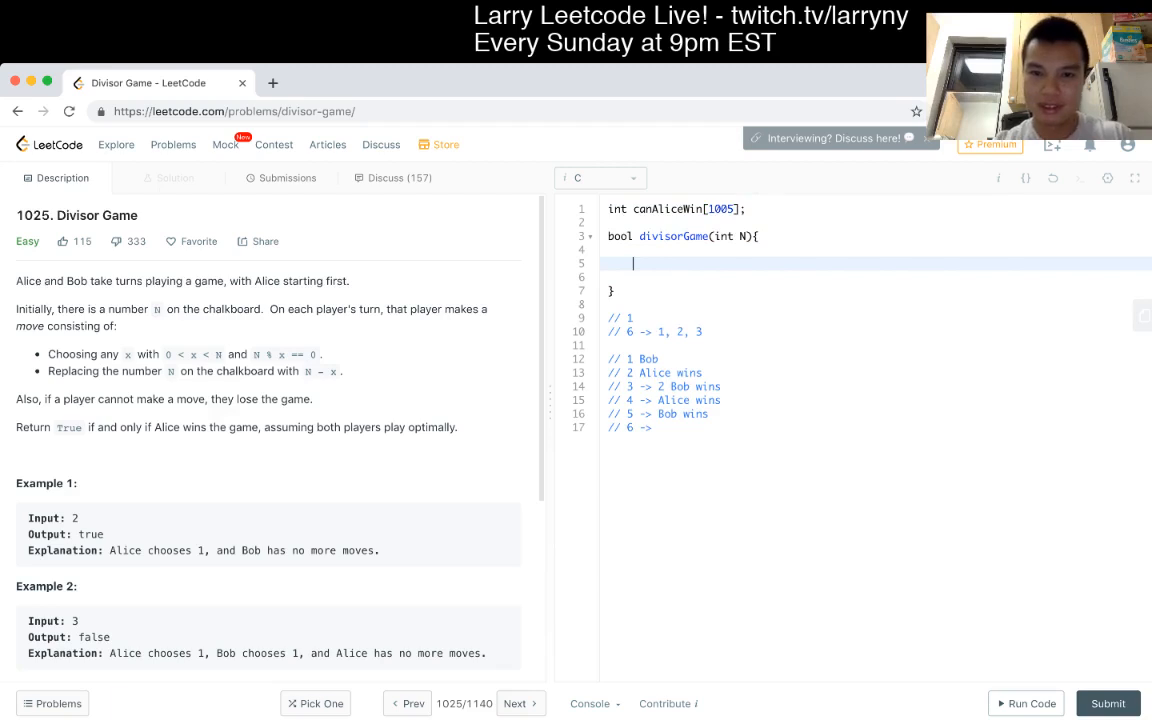
key("Up")
key("Up")
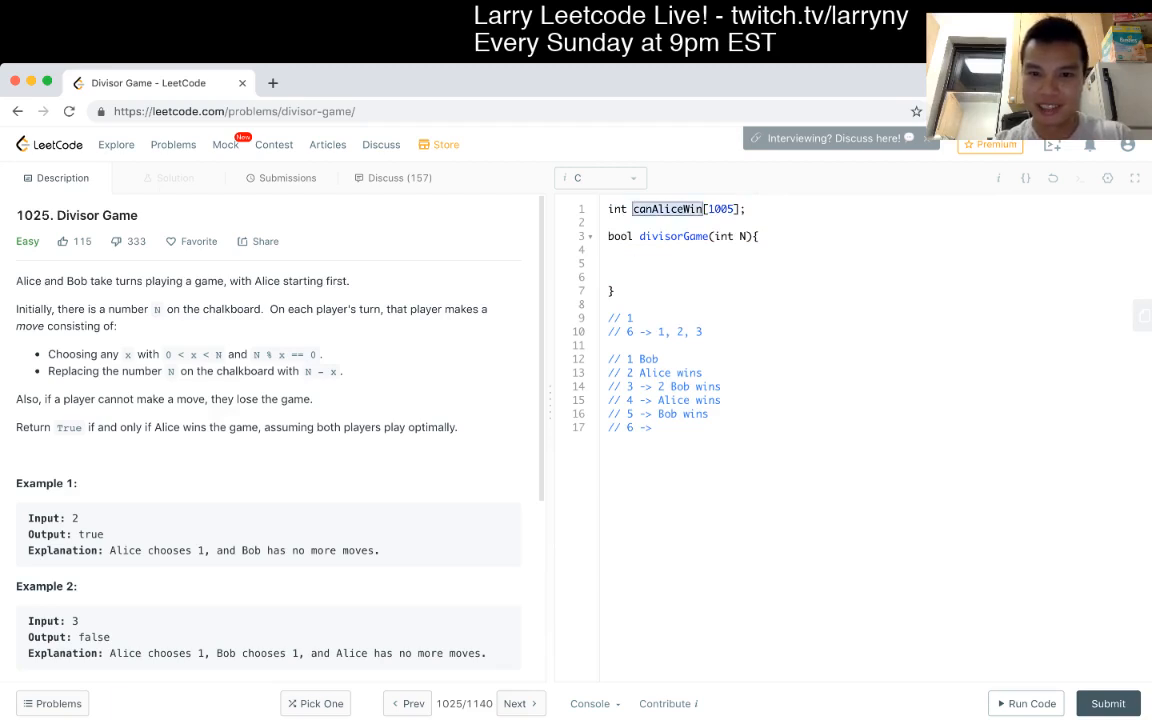
key("Down")
key("Down")
type("canAliceWin[")
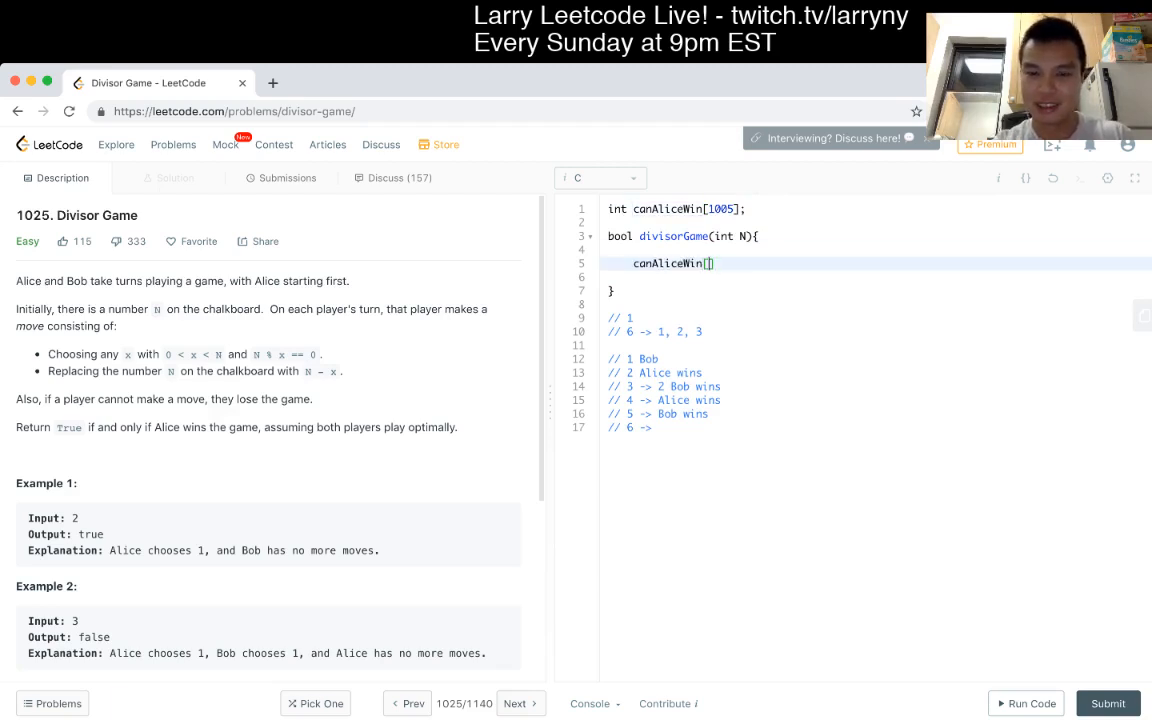
type("1] =")
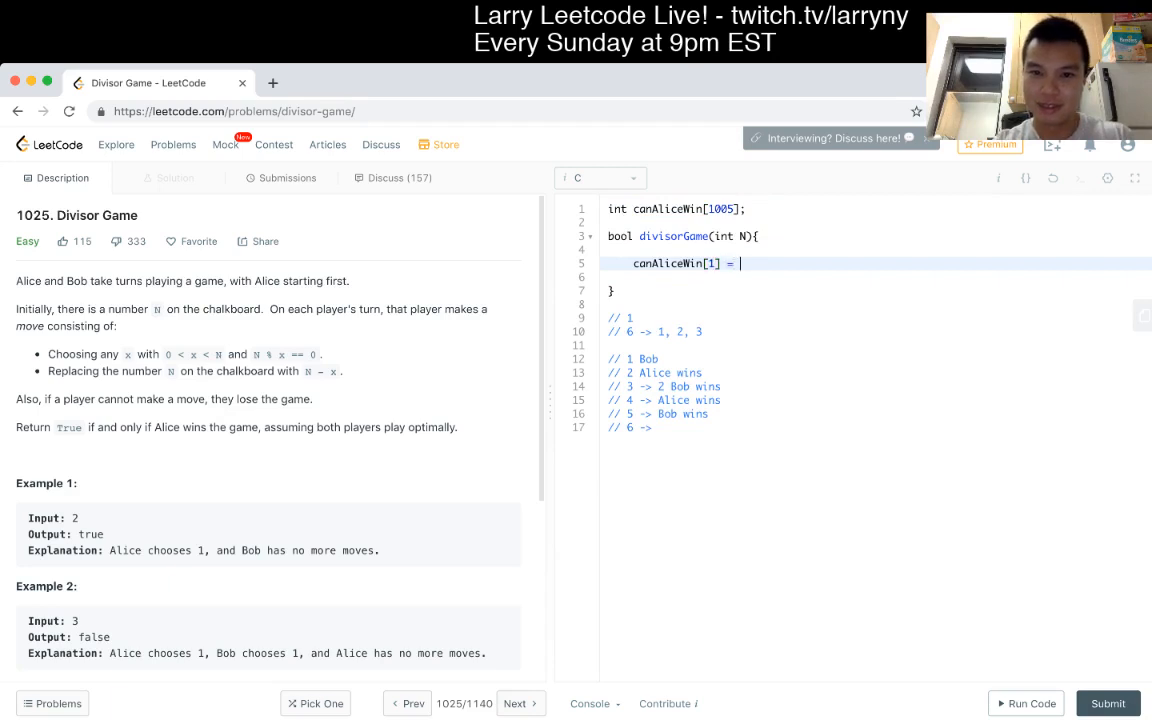
Define MAX 1005 above the array and size canAliceWin by MAX instead of 1005
key("ctrl+Home")
key("Return")
key("Up")
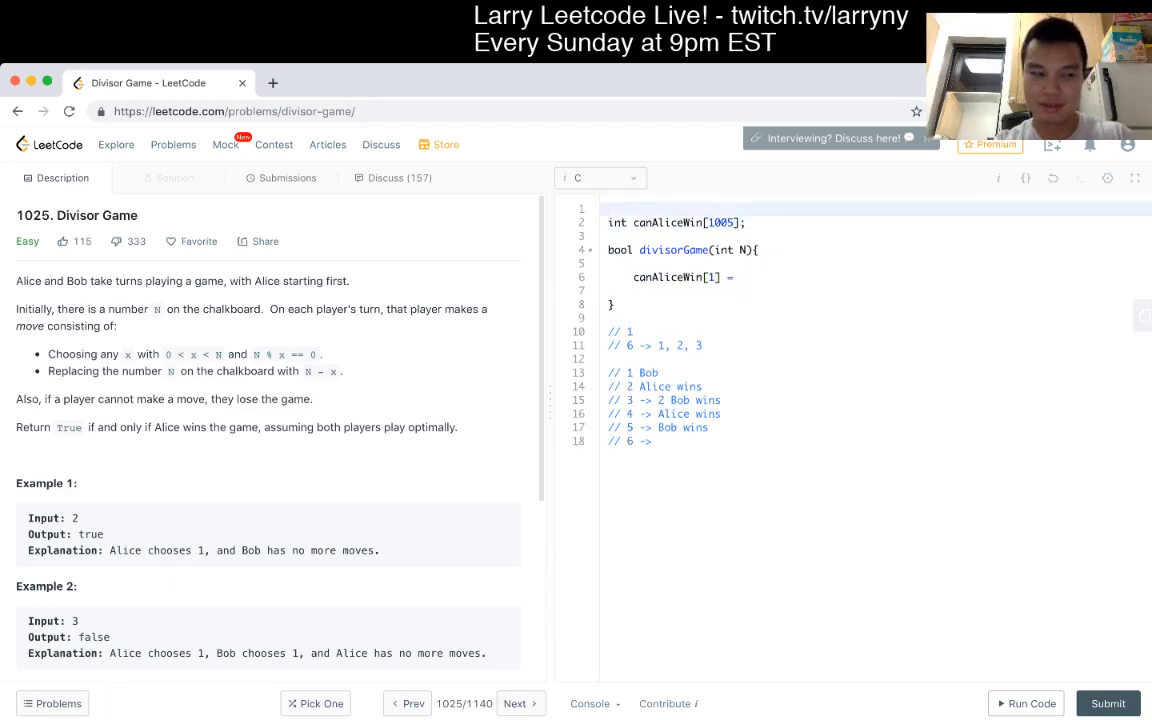
type("#define MAX ")
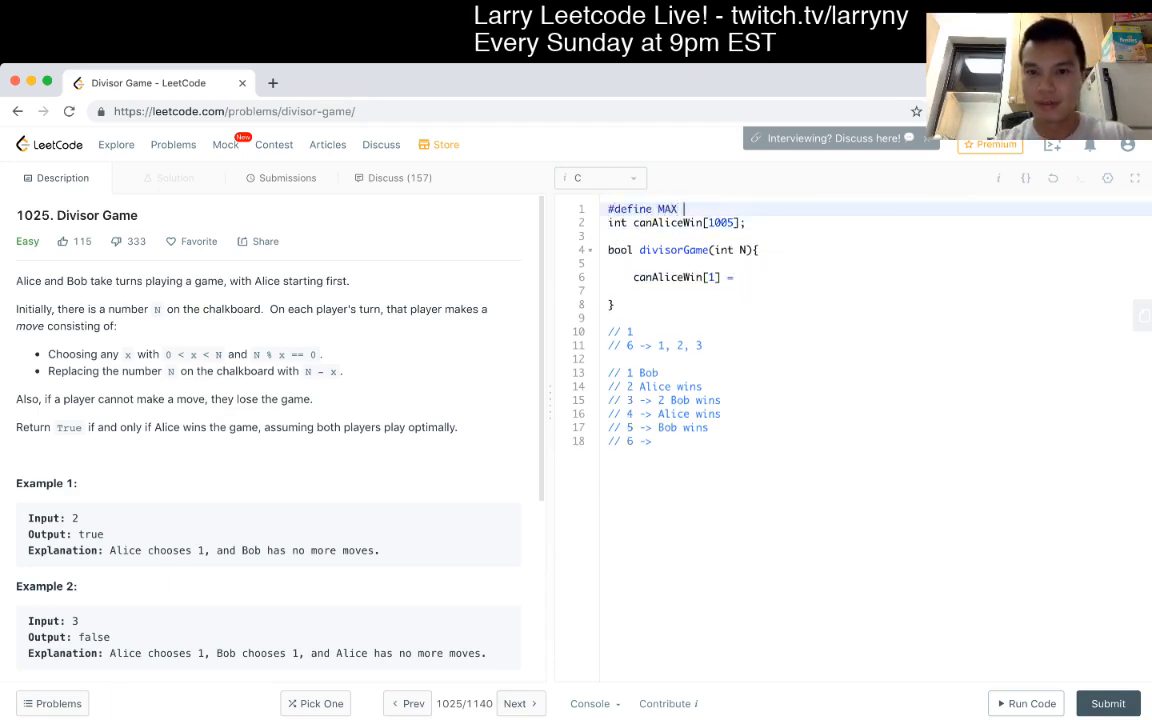
type("1005")
key("Down")
double_click(721, 222)
type("MAX")
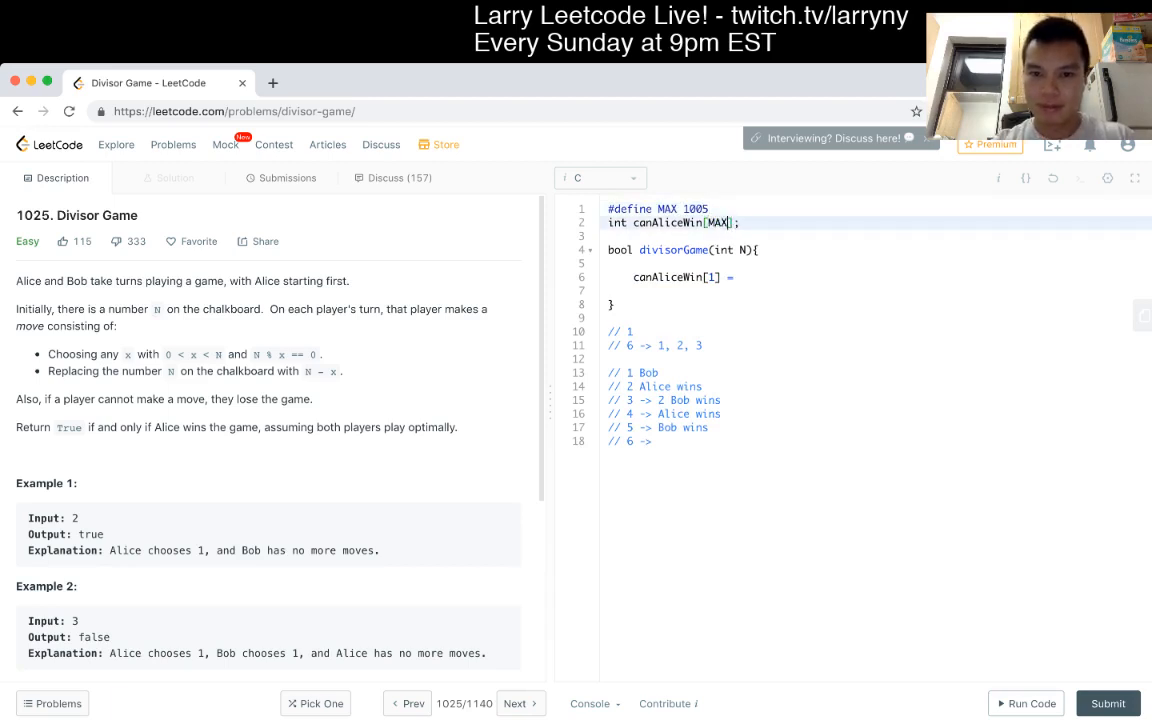
Set base cases canAliceWin[1] = 0 and canAliceWin[2] = 1
key("Down")
key("Down")
key("Down")
key("End")
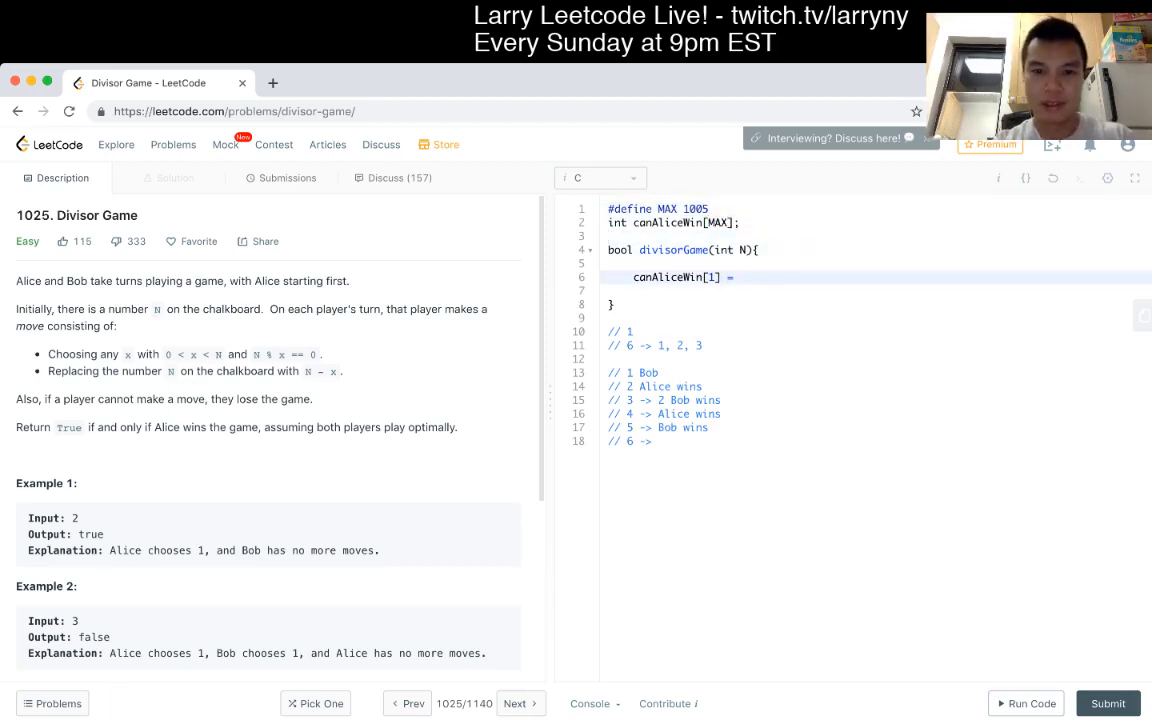
type("0;")
key("Return")
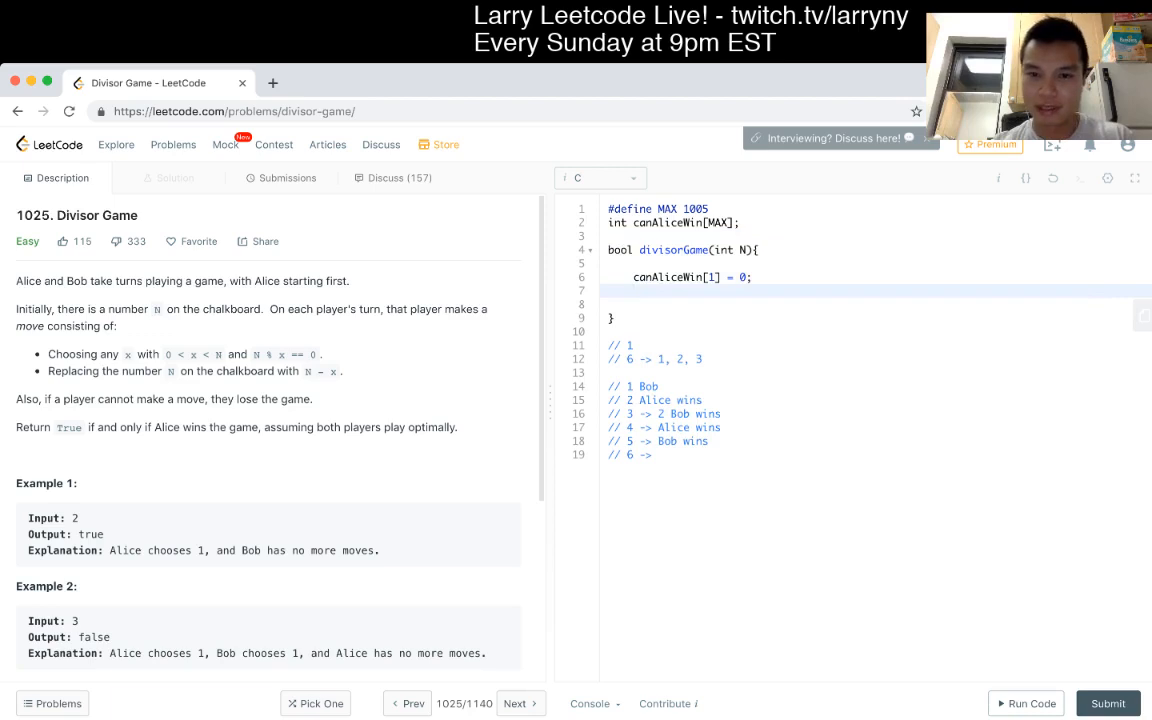
type("canAliceW")
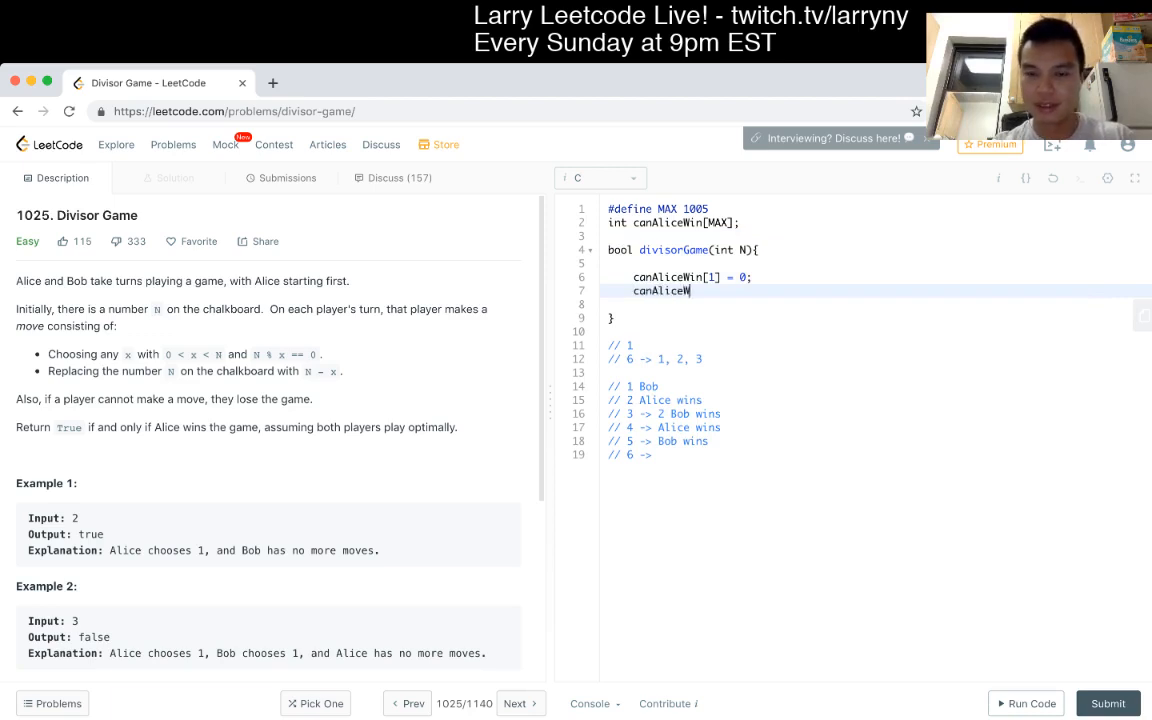
type("in[2] = 1;")
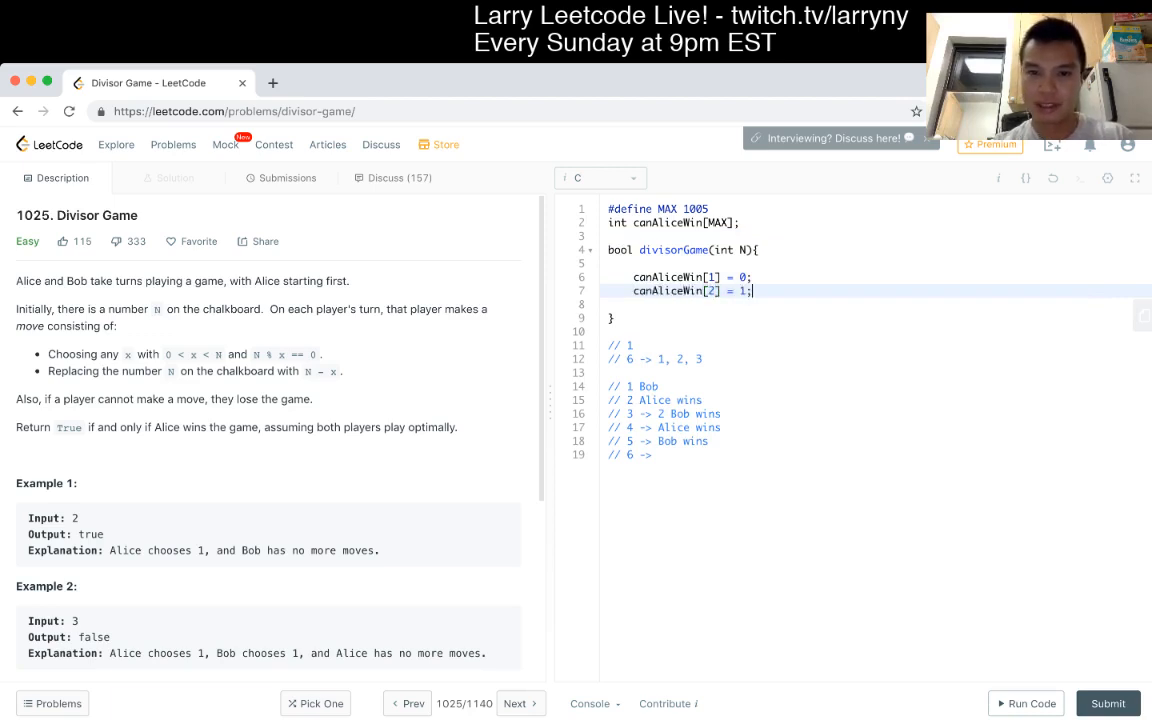
key("Return")
key("Return")
type("for ")
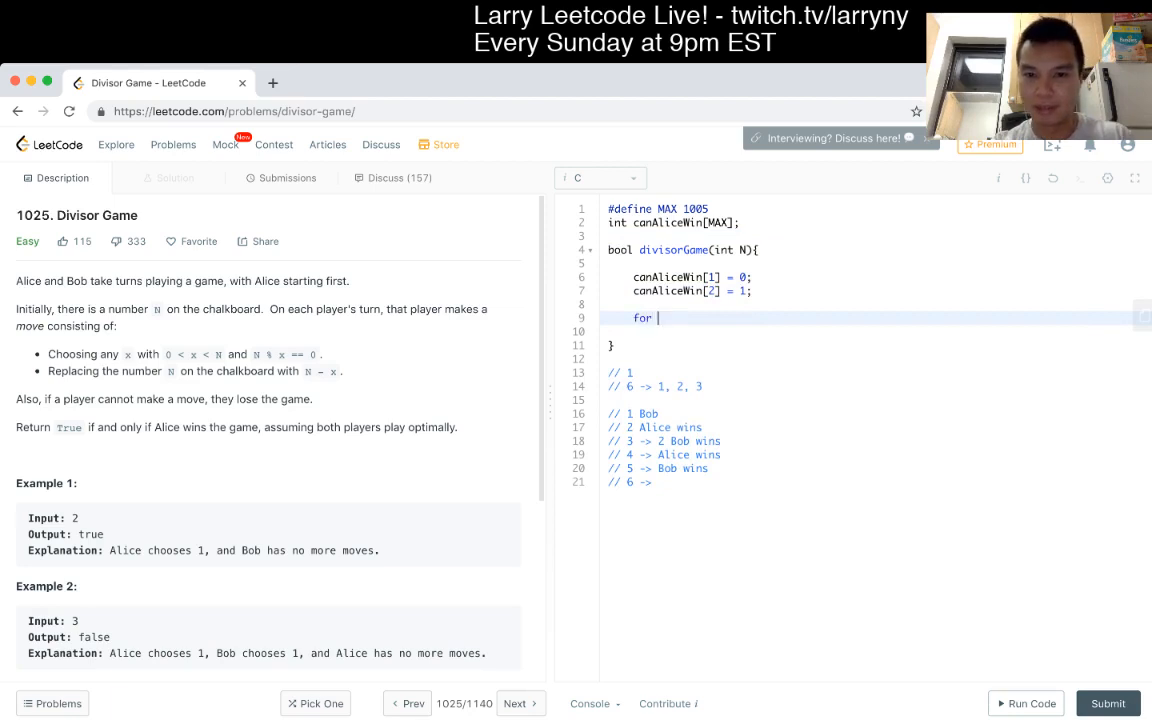
type("()")
Write 'for (i = 3; i <= N; i++) {' with its body and declare 'int i;' at the function top
key("Left")
type("i = 3; ")
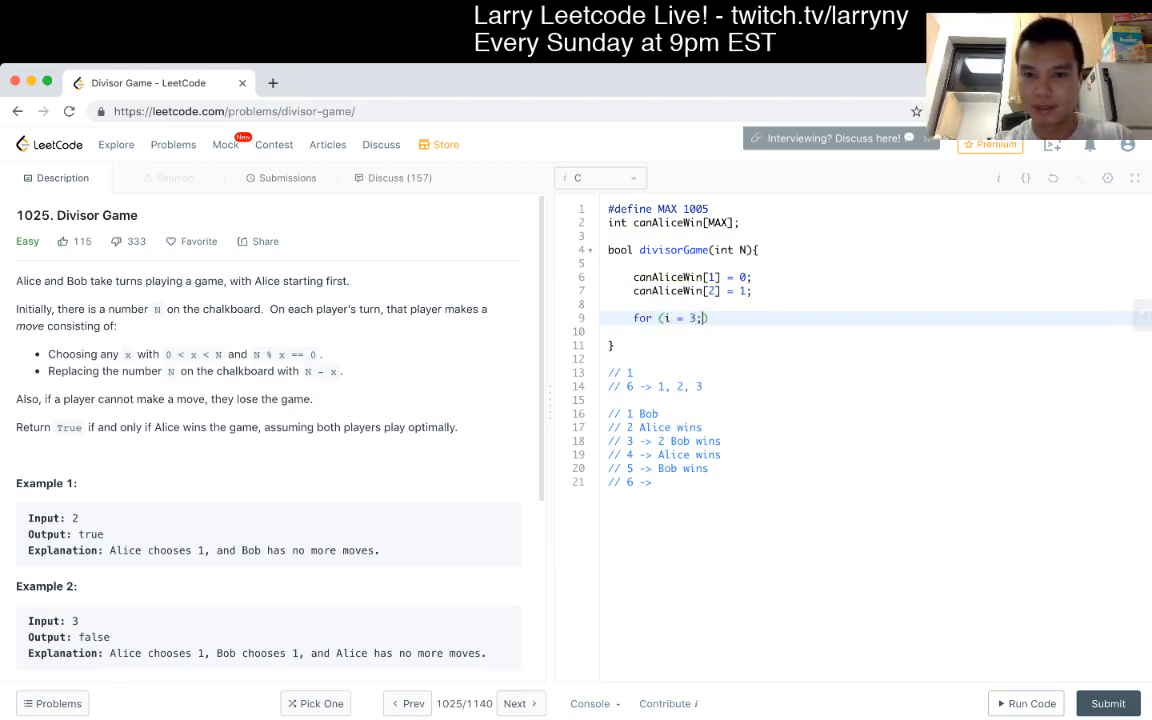
type("i <= ")
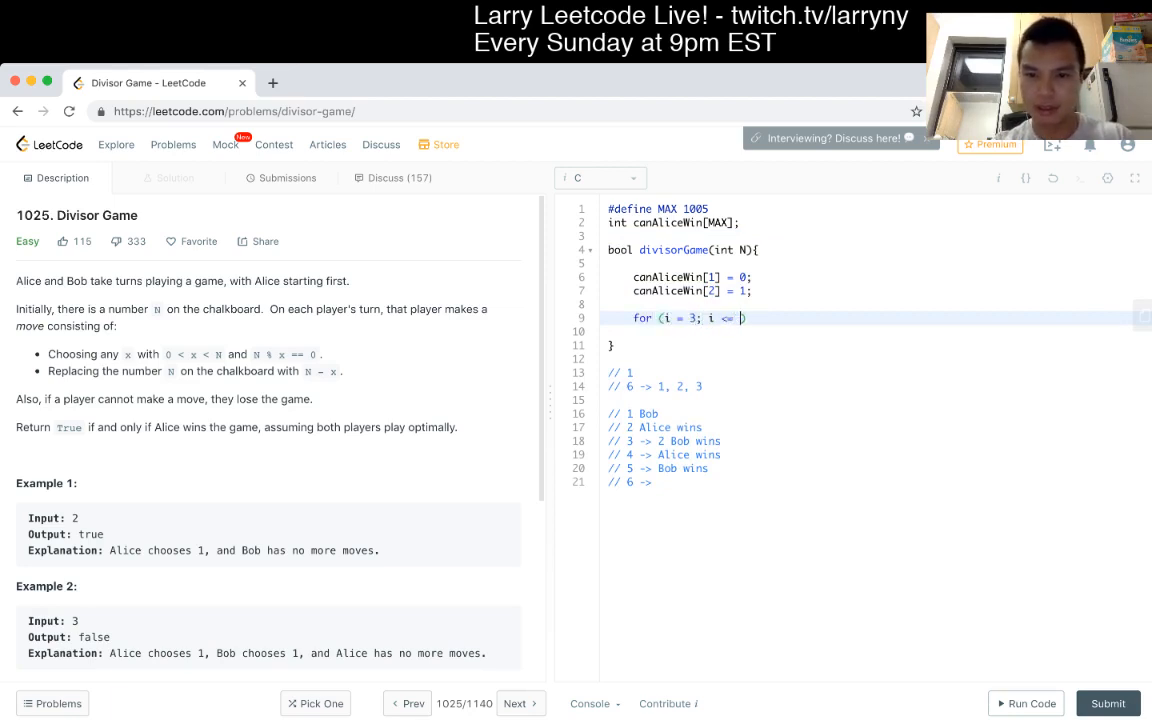
type("N; i++) {")
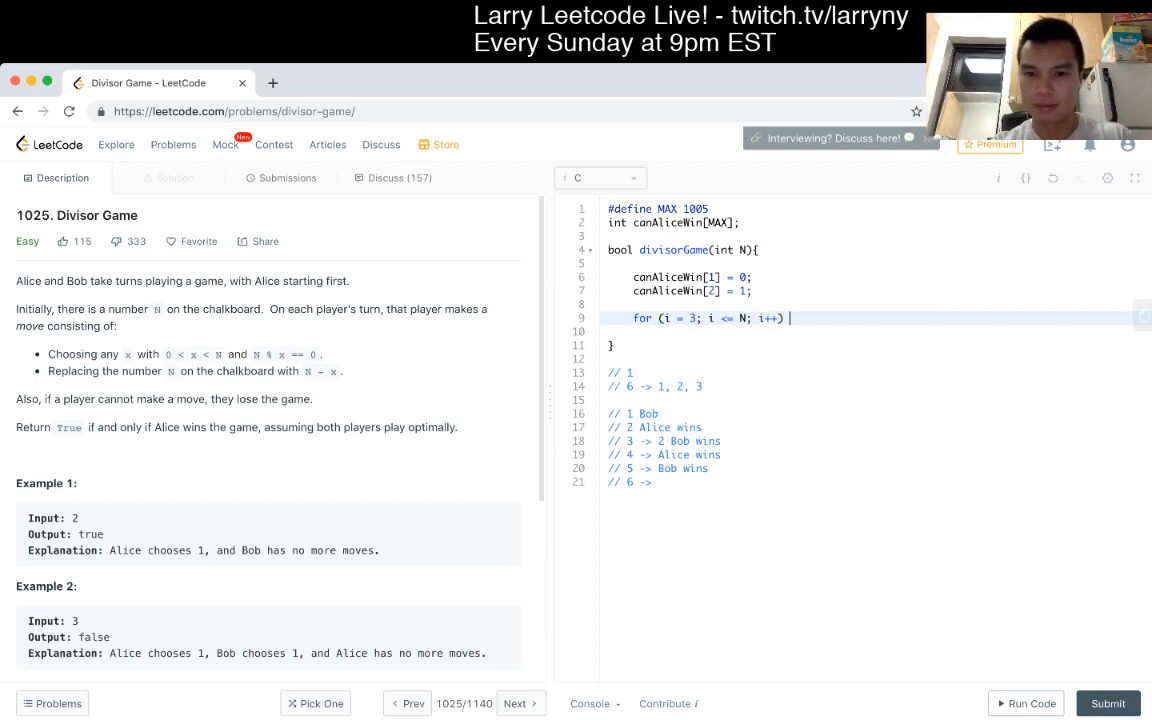
key("Return")
key("Down")
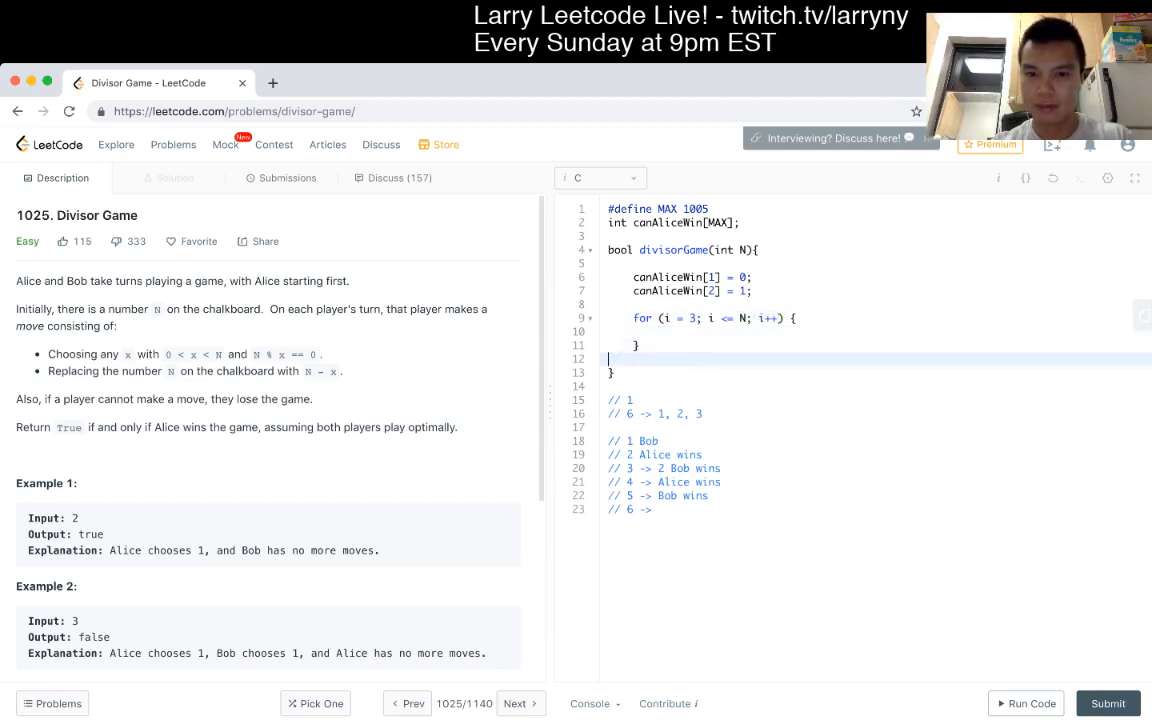
key("BackSpace")
key("Up")
key("Up")
key("Up")
key("Return")
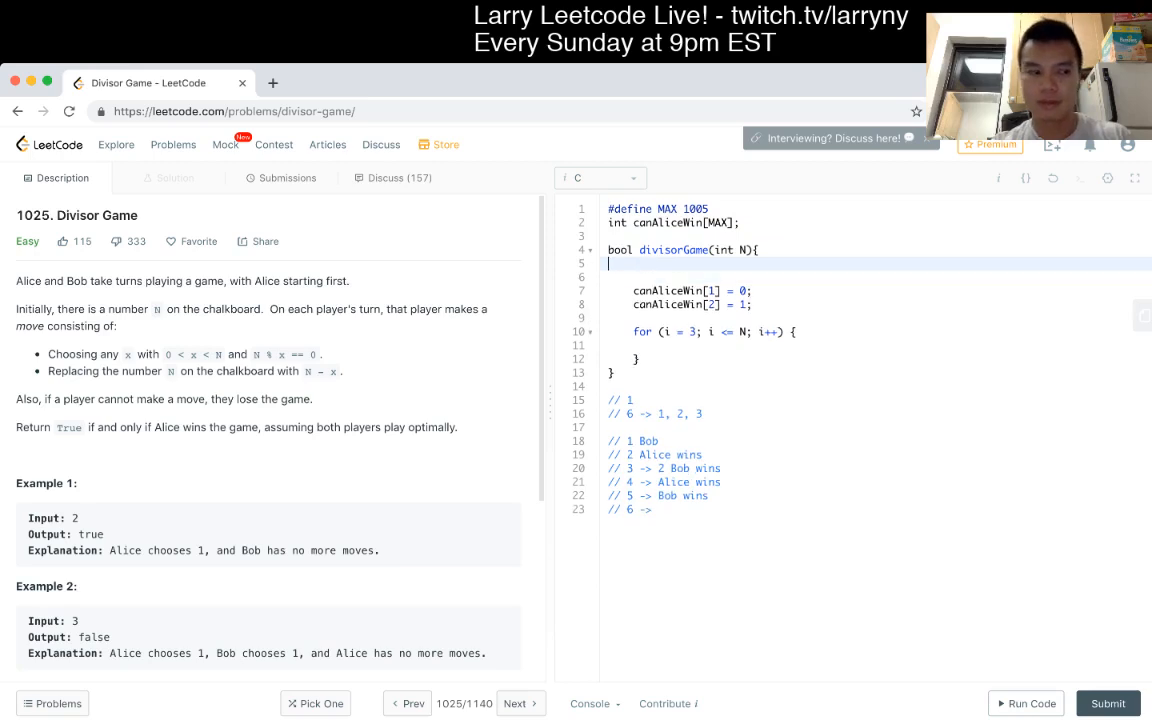
type("int i;")
key("Down")
key("Down")
key("Down")
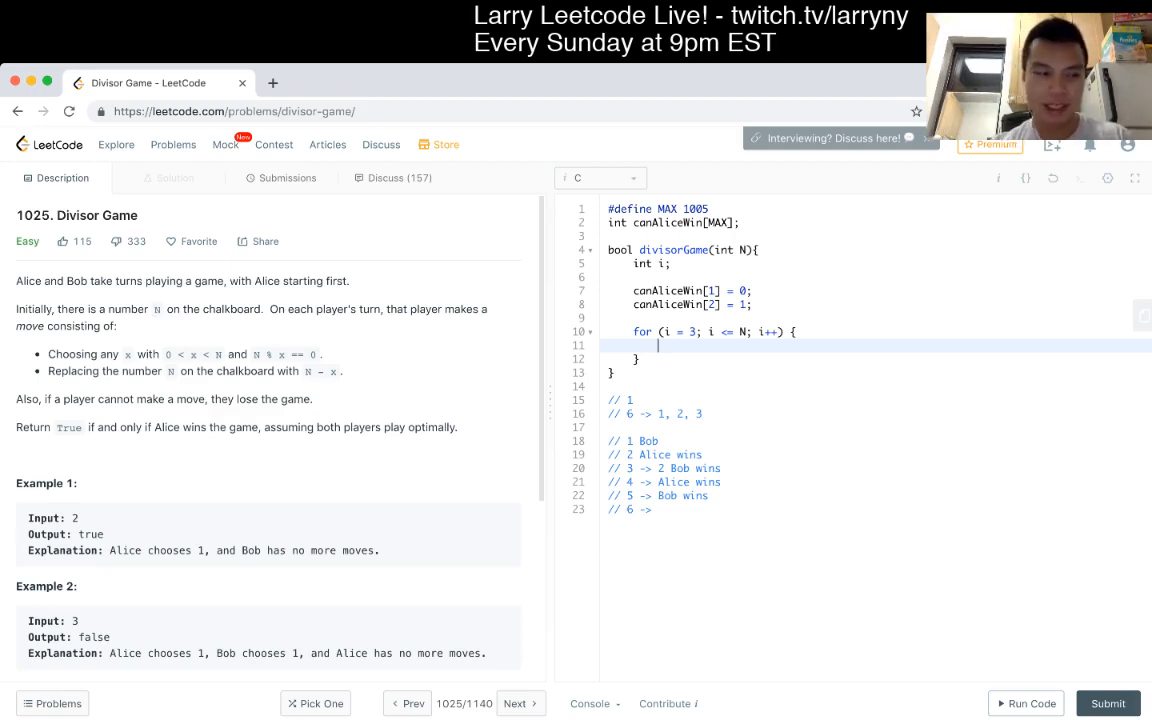
type("for (j ")
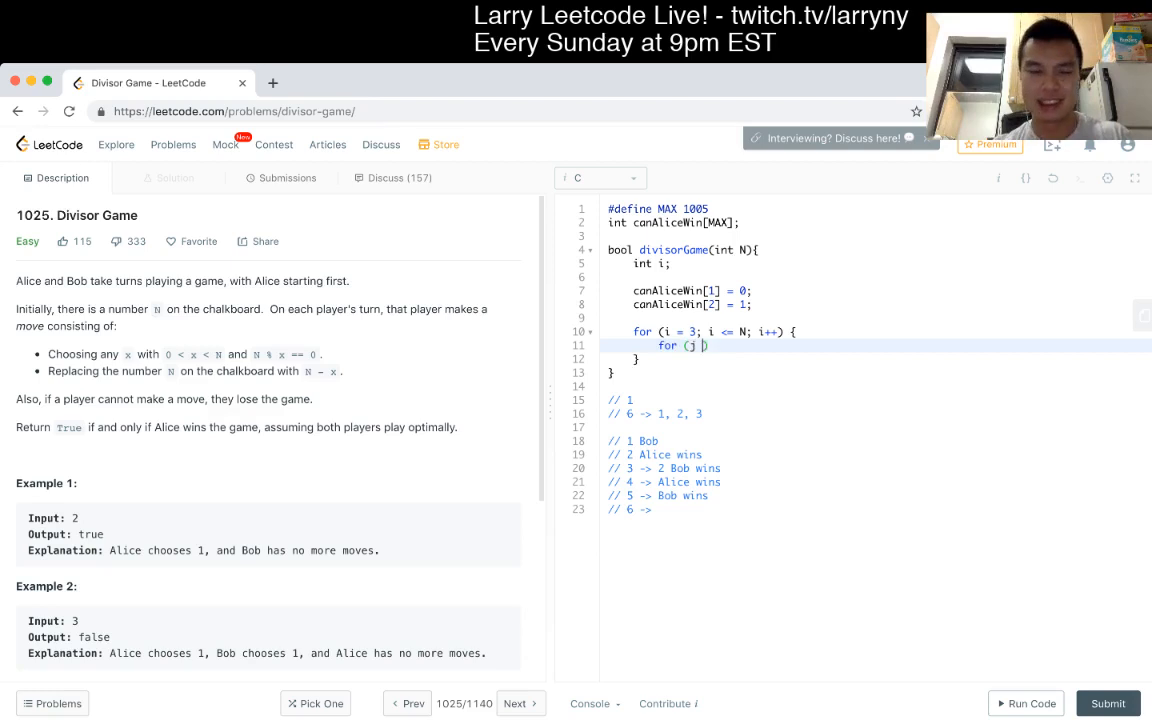
type("=")
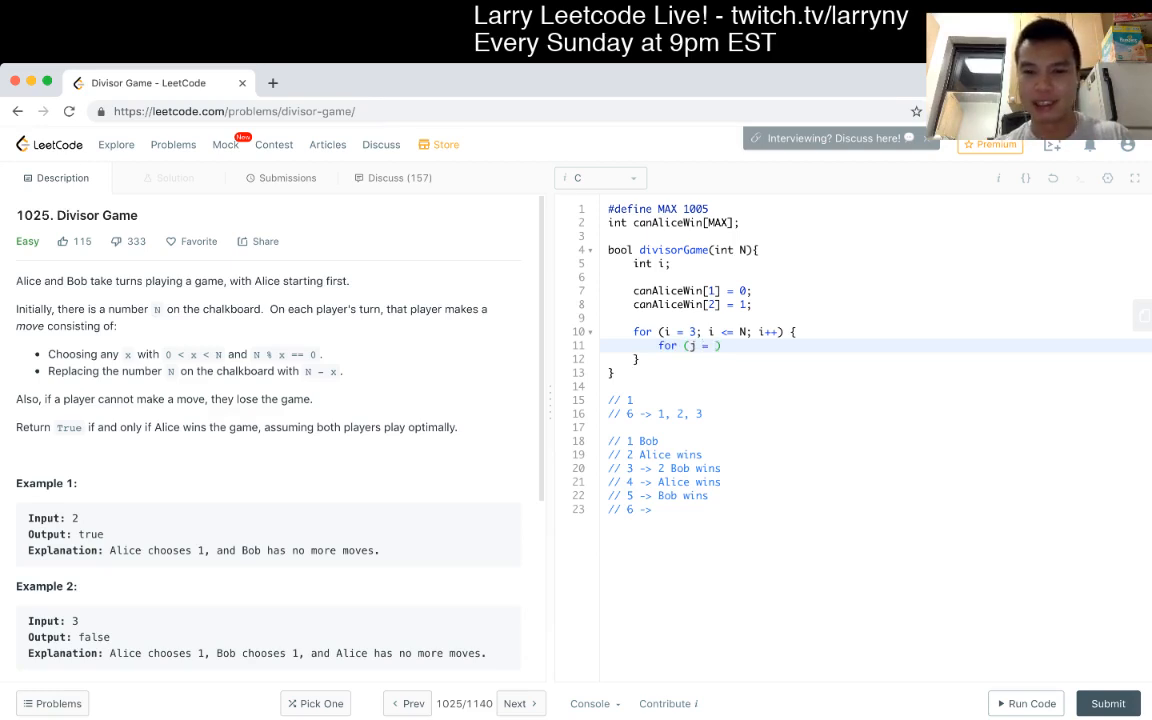
Add j to the variable declaration and return to the inner loop header
key("Up")
key("Up")
key("Up")
key("End")
key("Left")
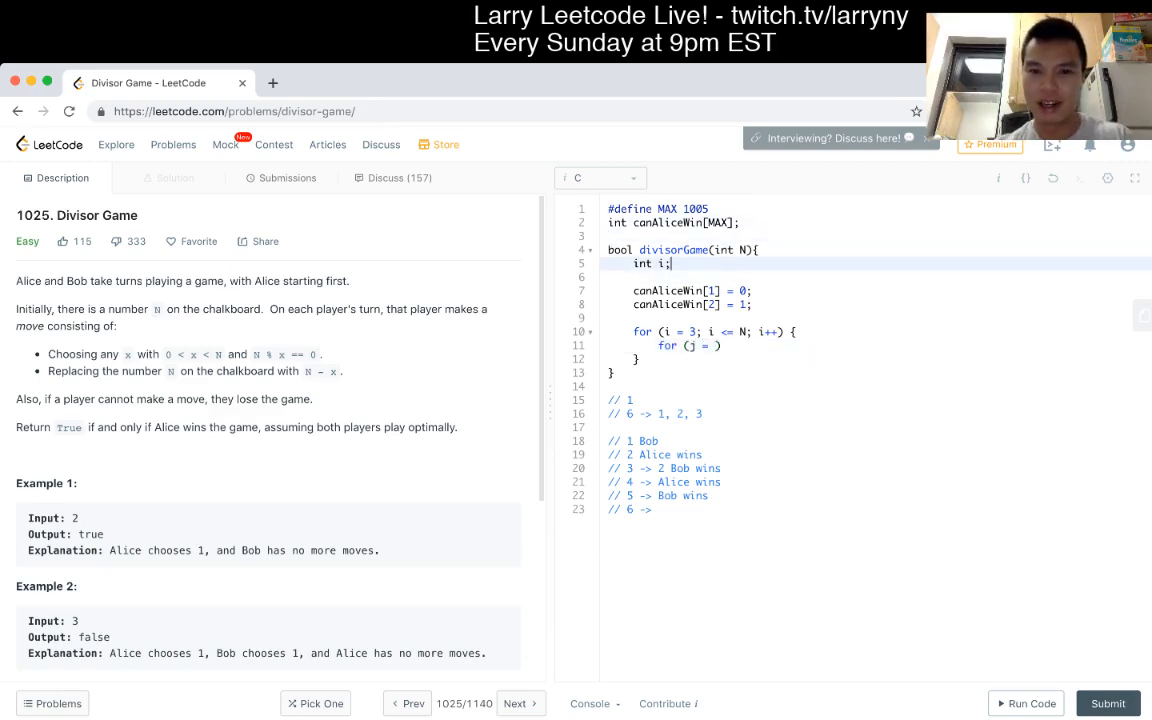
type(", j")
key("Down")
key("Down")
key("Down")
key("End")
key("Left")
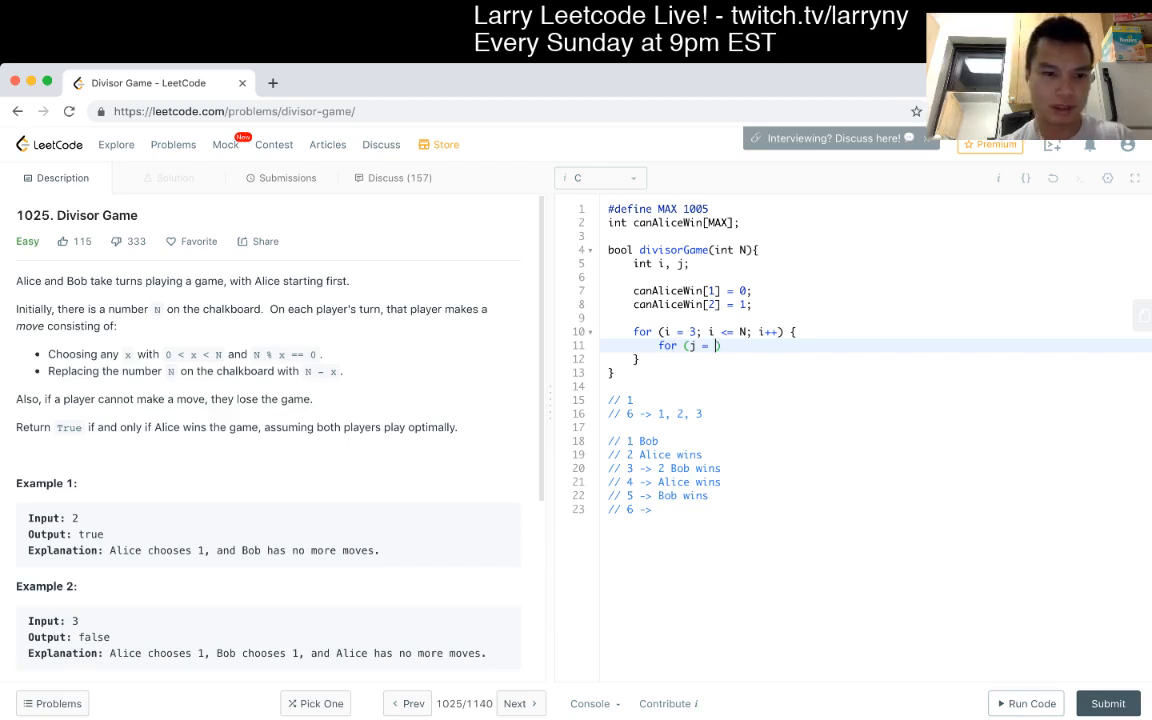
type("1; j <")
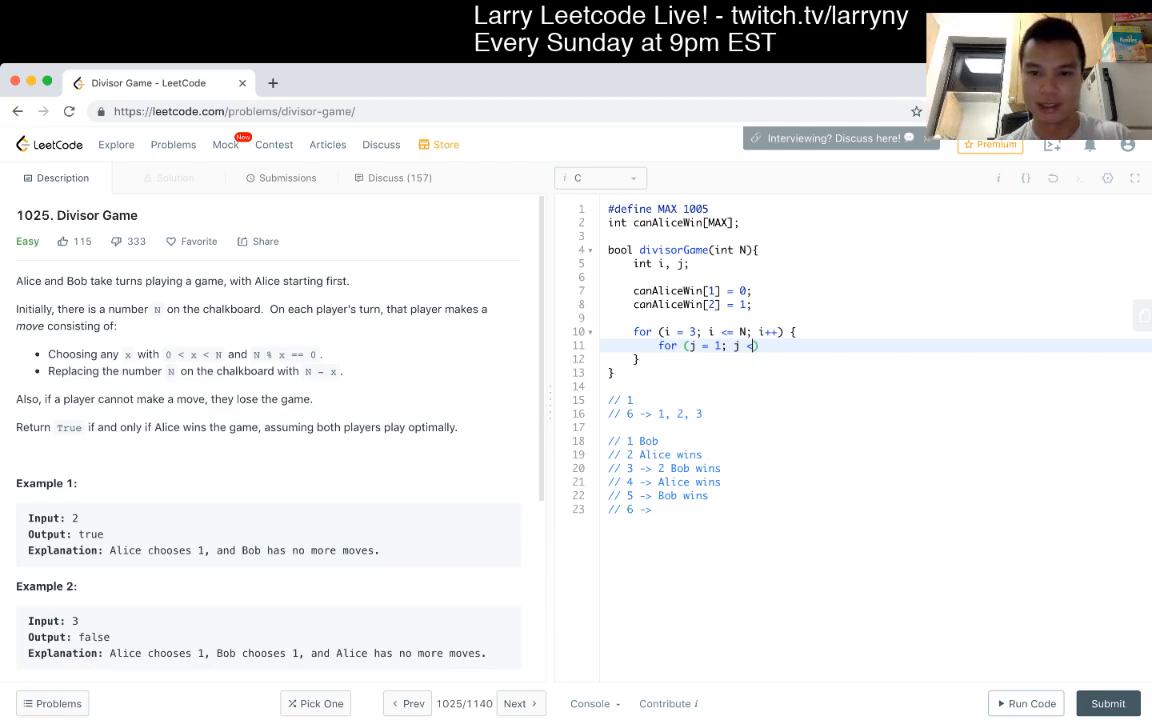
type(" N; j++")
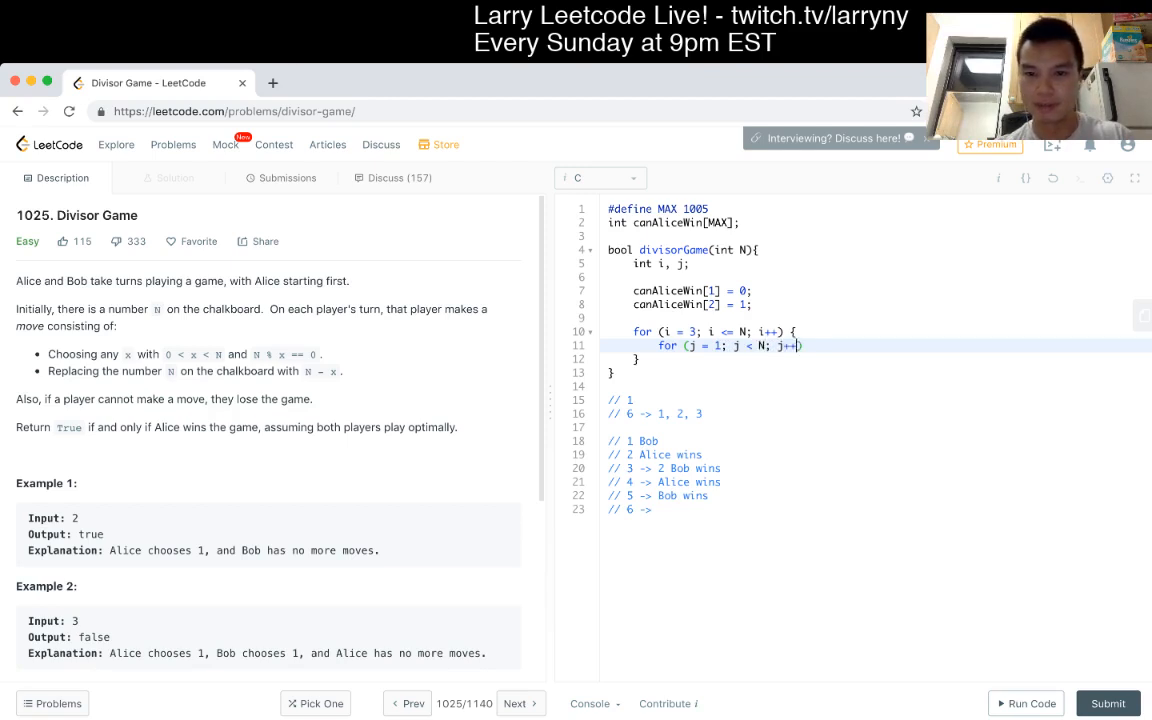
type(") {")
Write the inner j loop with an empty 'if (N % j == 0)' block and initialise canWin to 0 before it
key("Return")
type("if ")
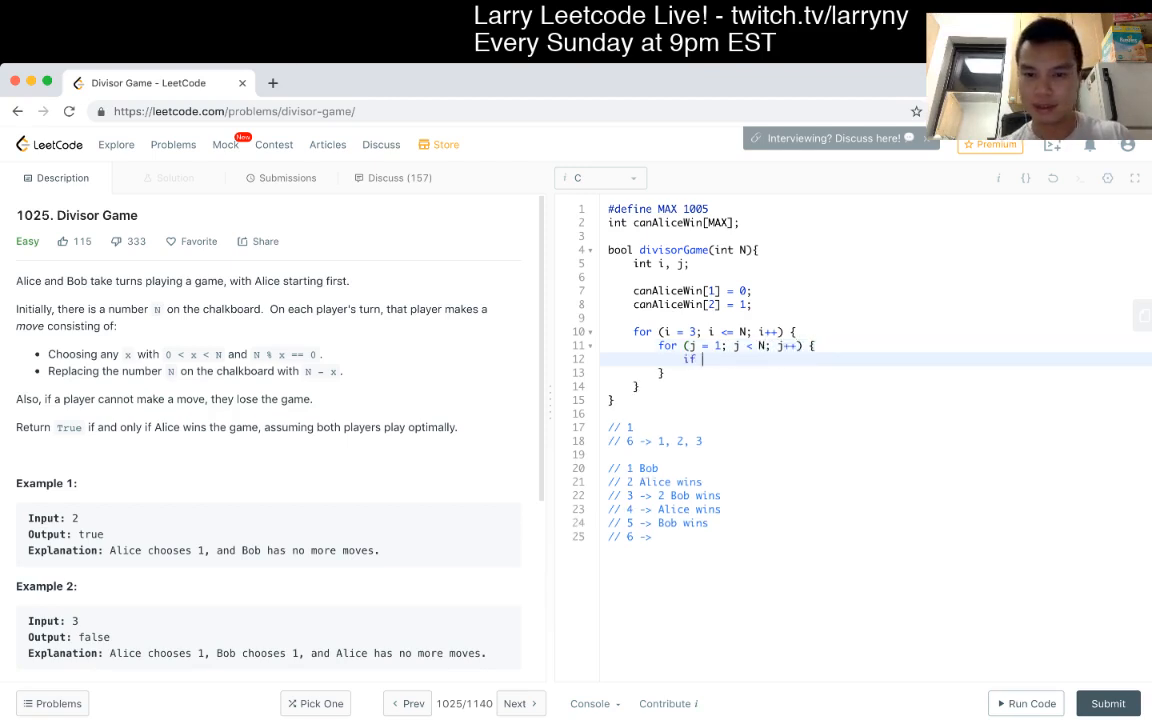
type("(")
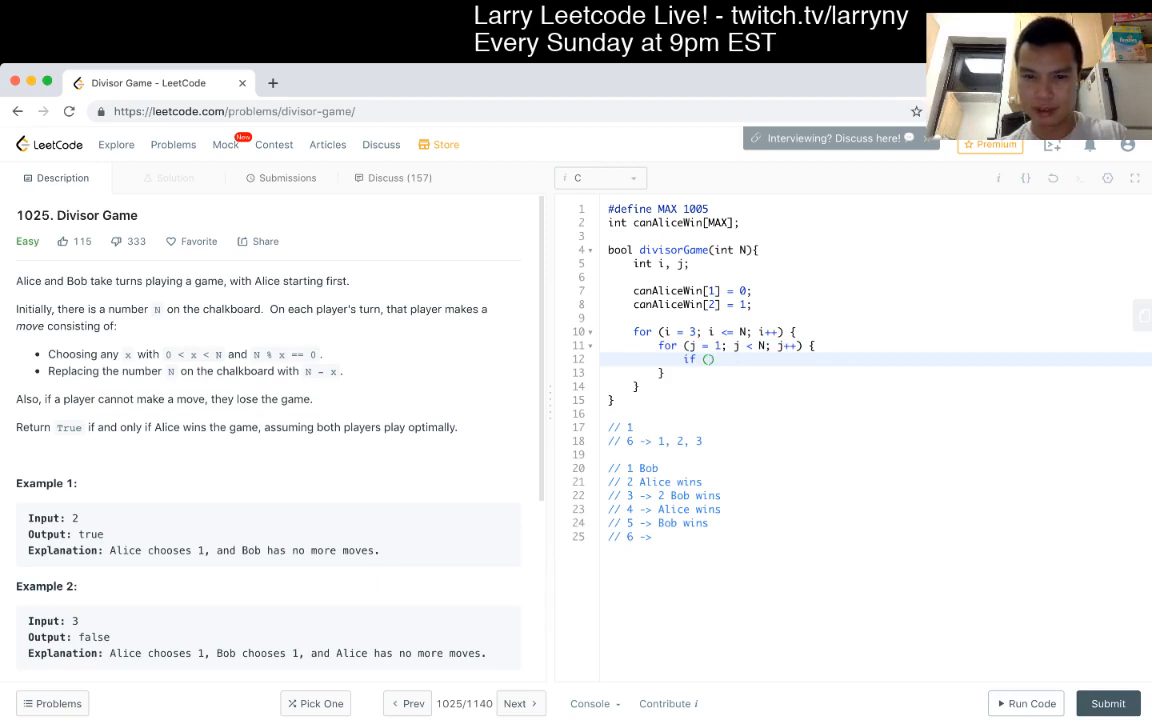
type("N % j =")
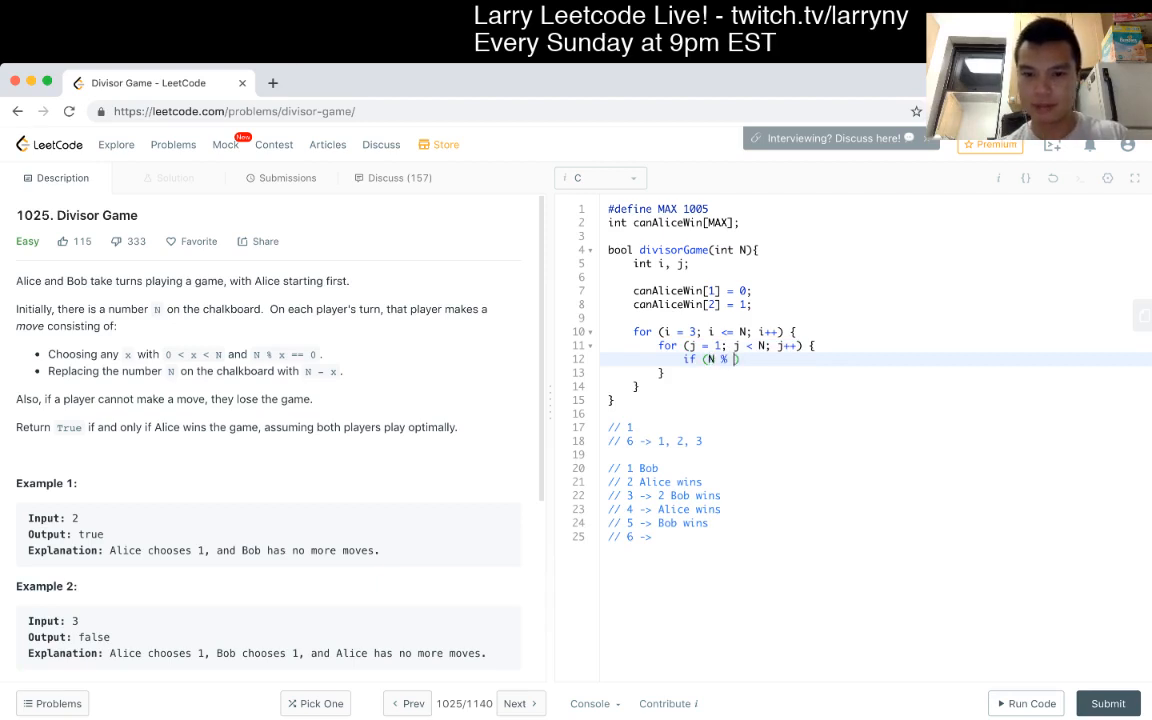
type("= 0) {")
key("Return")
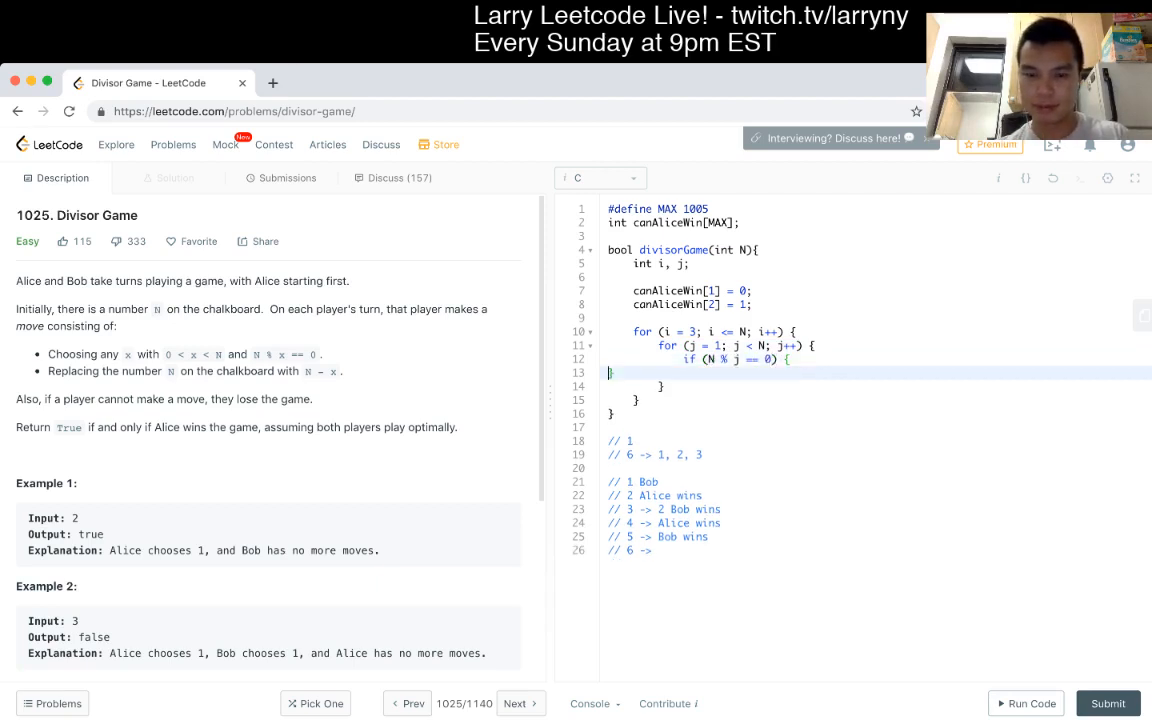
type("}")
key("Up")
key("Up")
key("Up")
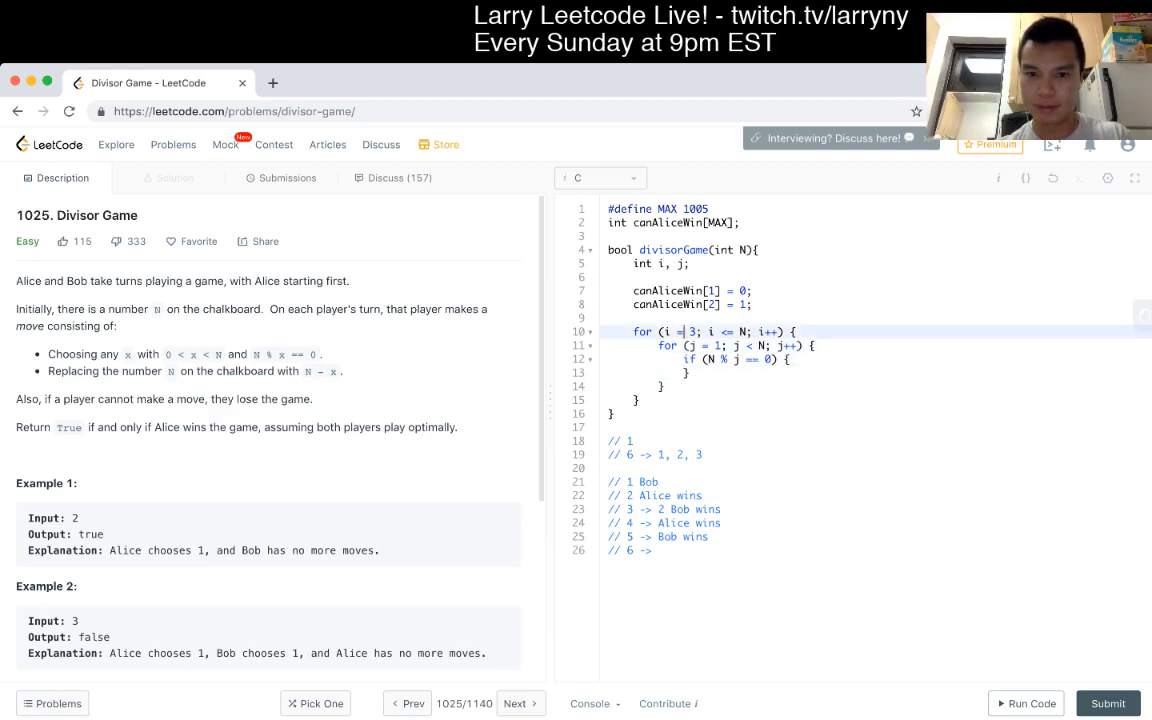
key("Up")
type(", can")
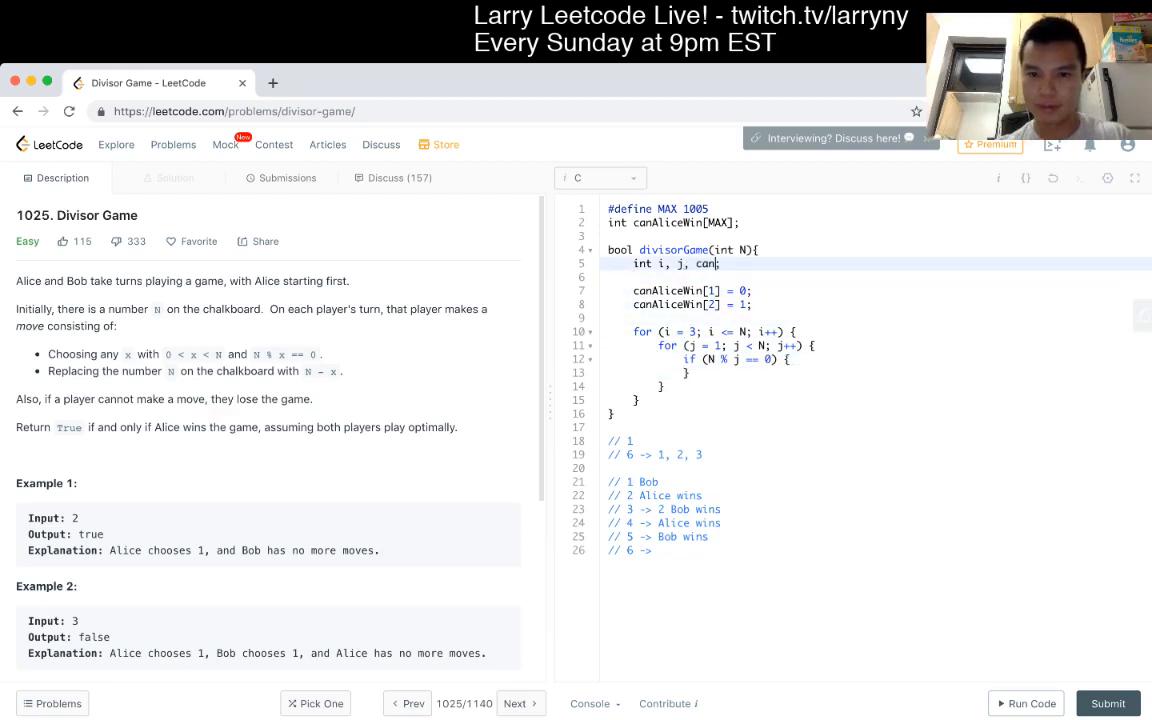
type("Win")
key("Down")
key("Down")
key("Down")
key("Down")
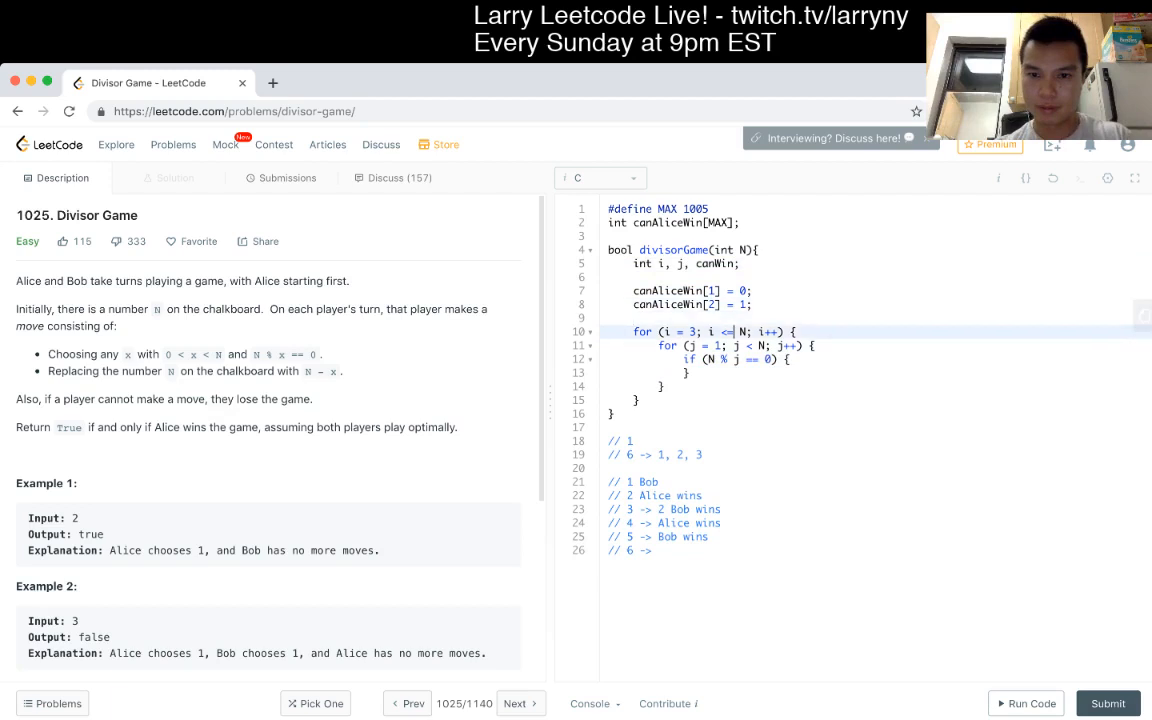
key("Down")
key("End")
key("Return")
key("Return")
key("Up")
type("canW")
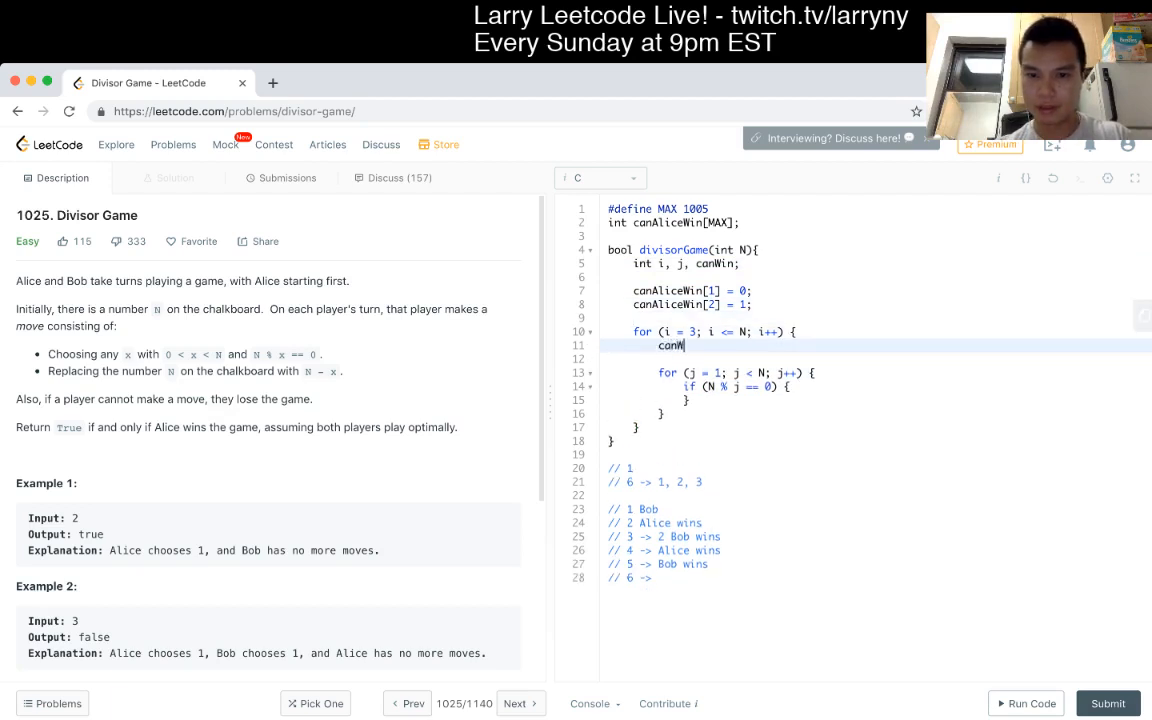
type("in =")
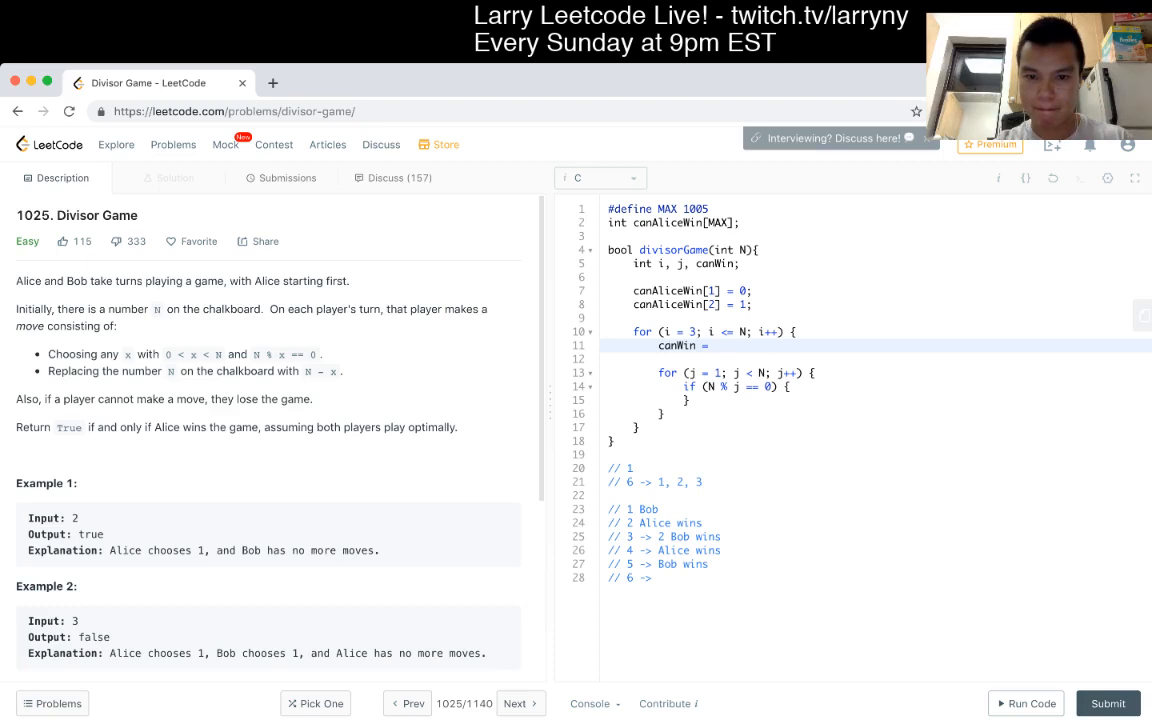
type("0")
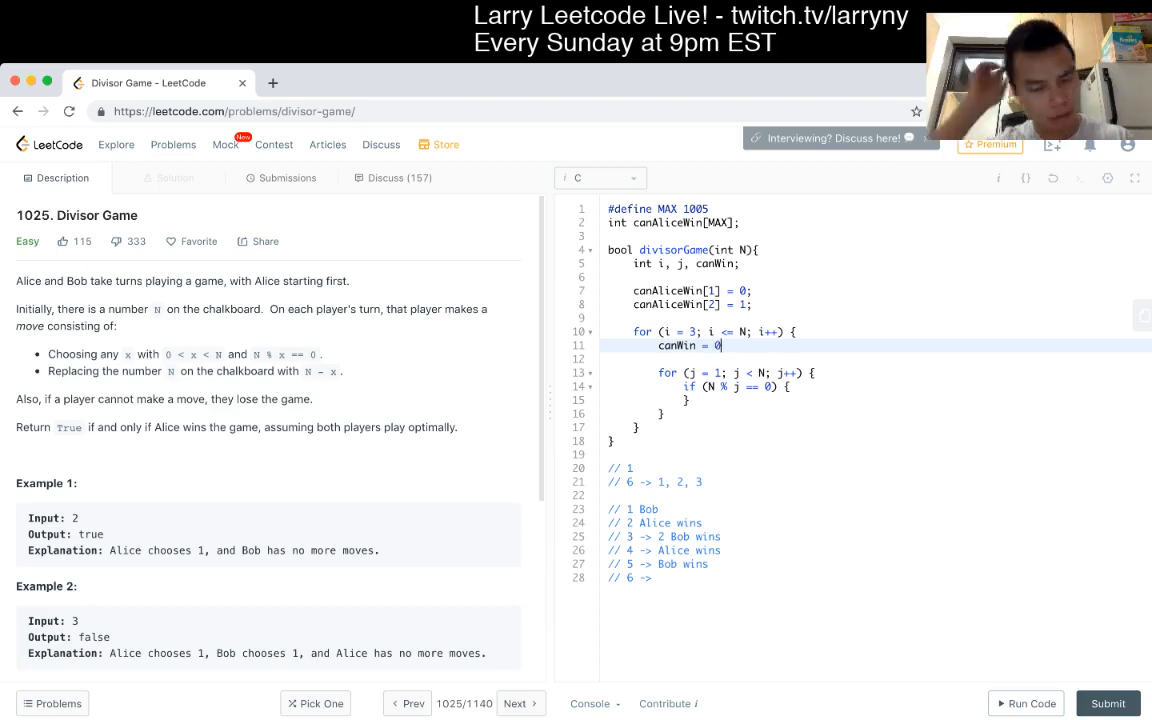
type(";")
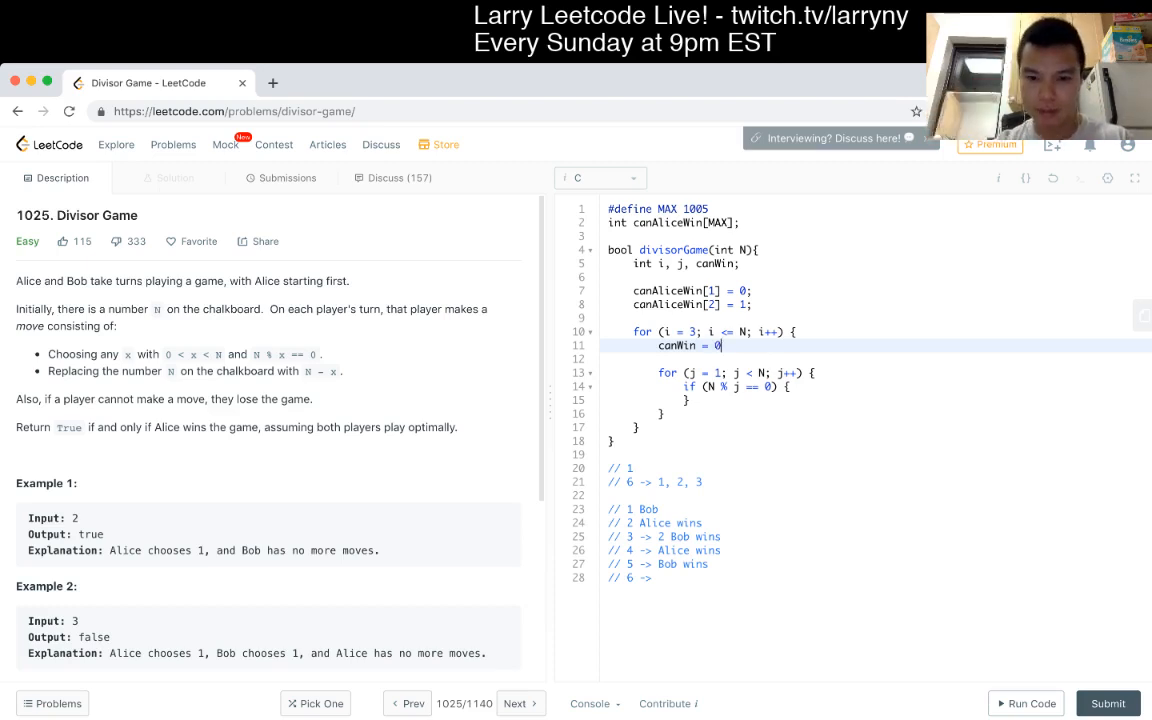
Review the winner notes for N = 1 to 5 and return to the empty divisor branch
key("Down")
key("Down")
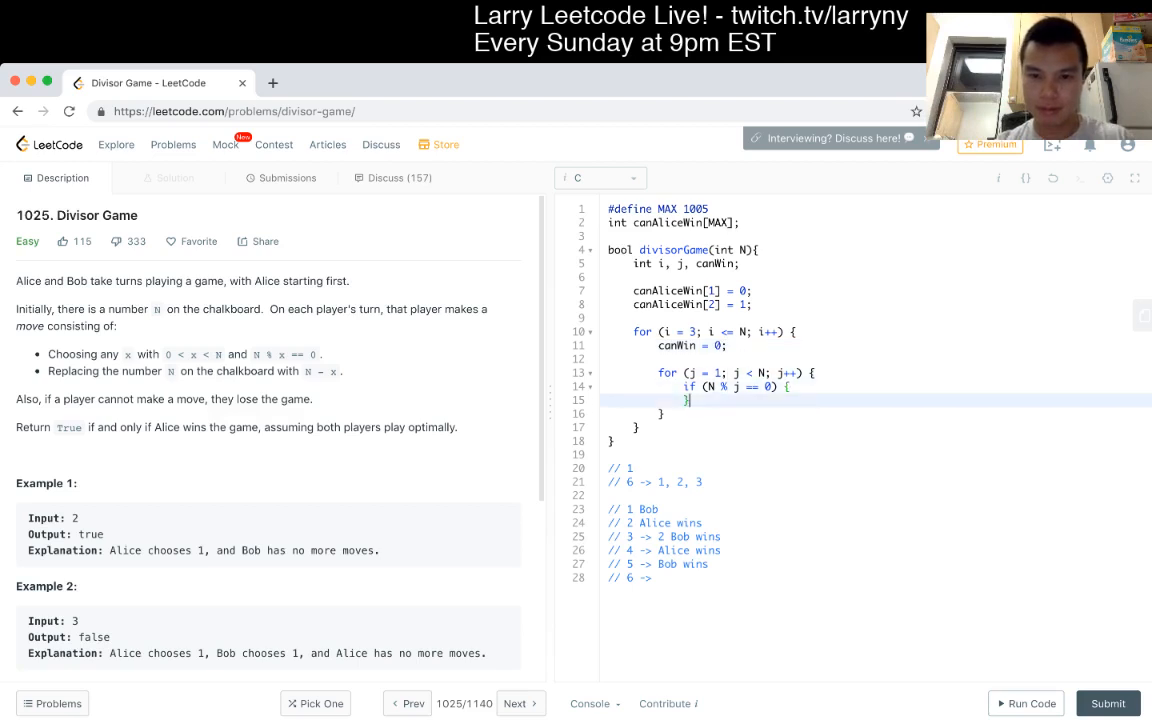
key("Down")
key("End")
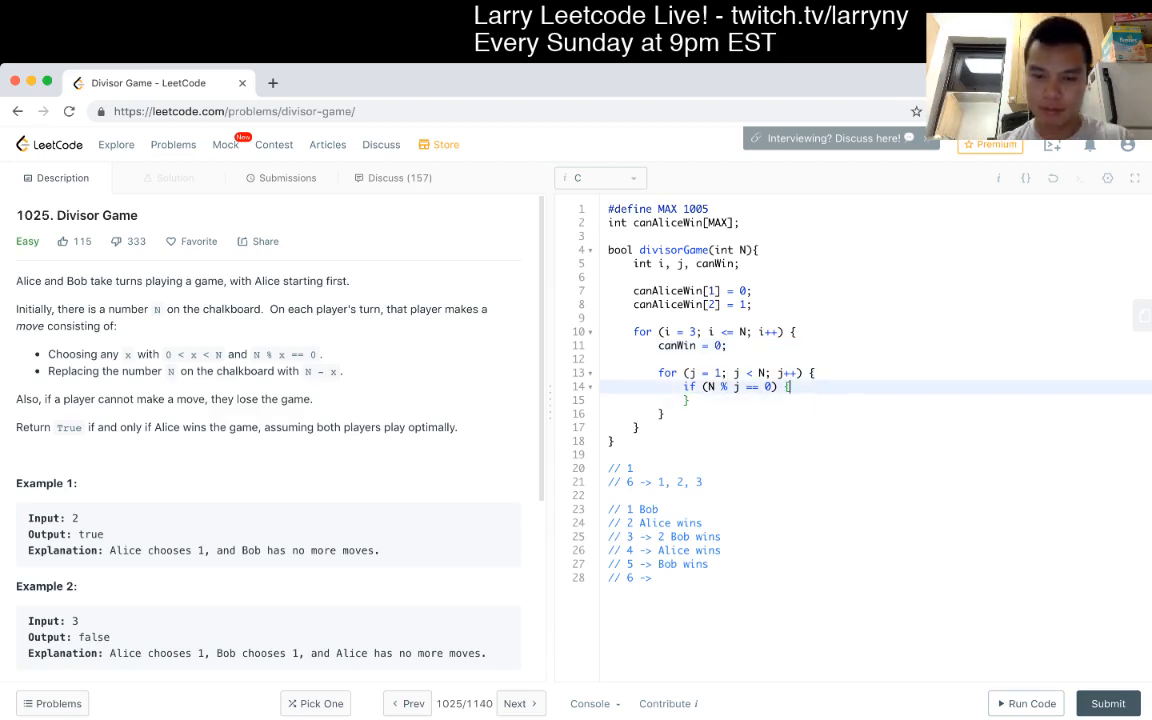
key("ctrl+End")
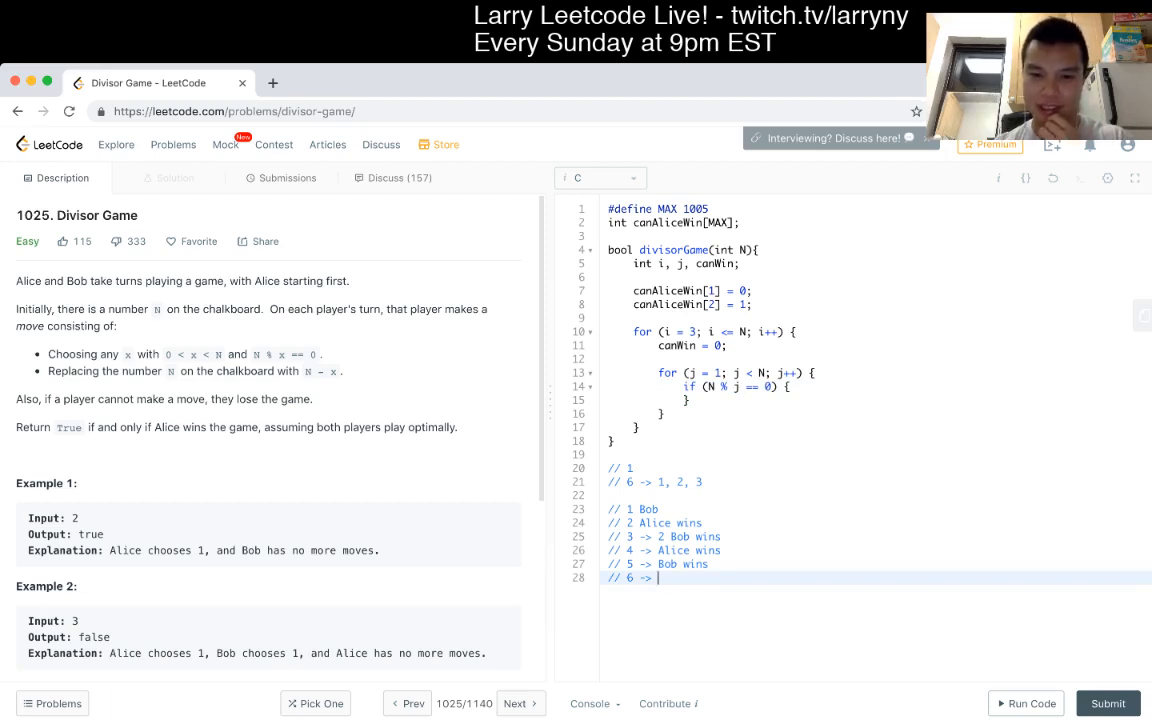
key("Up")
key("Up")
key("Up")
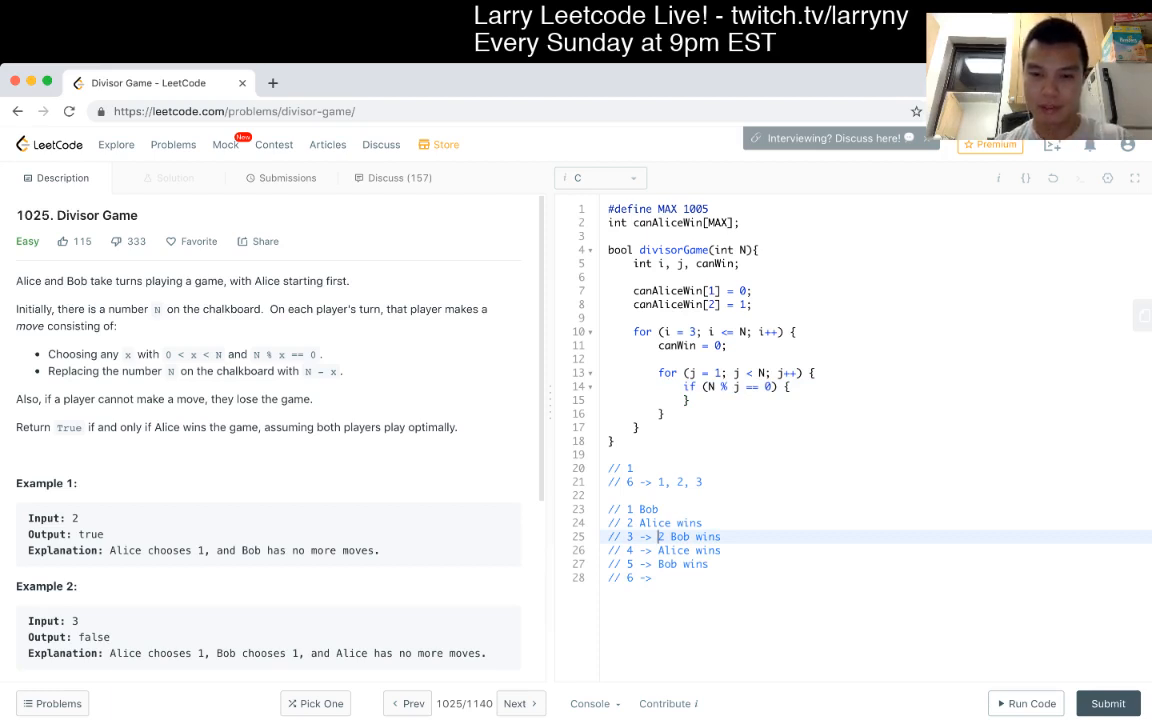
key("Up")
key("Down")
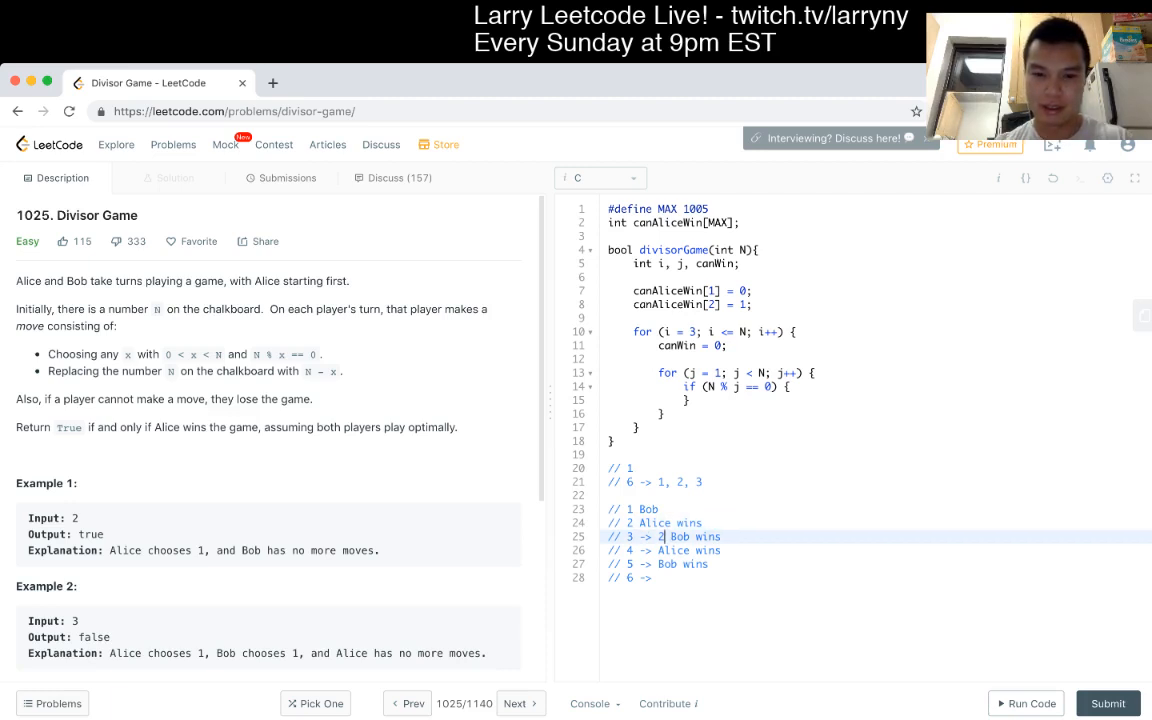
key("Up")
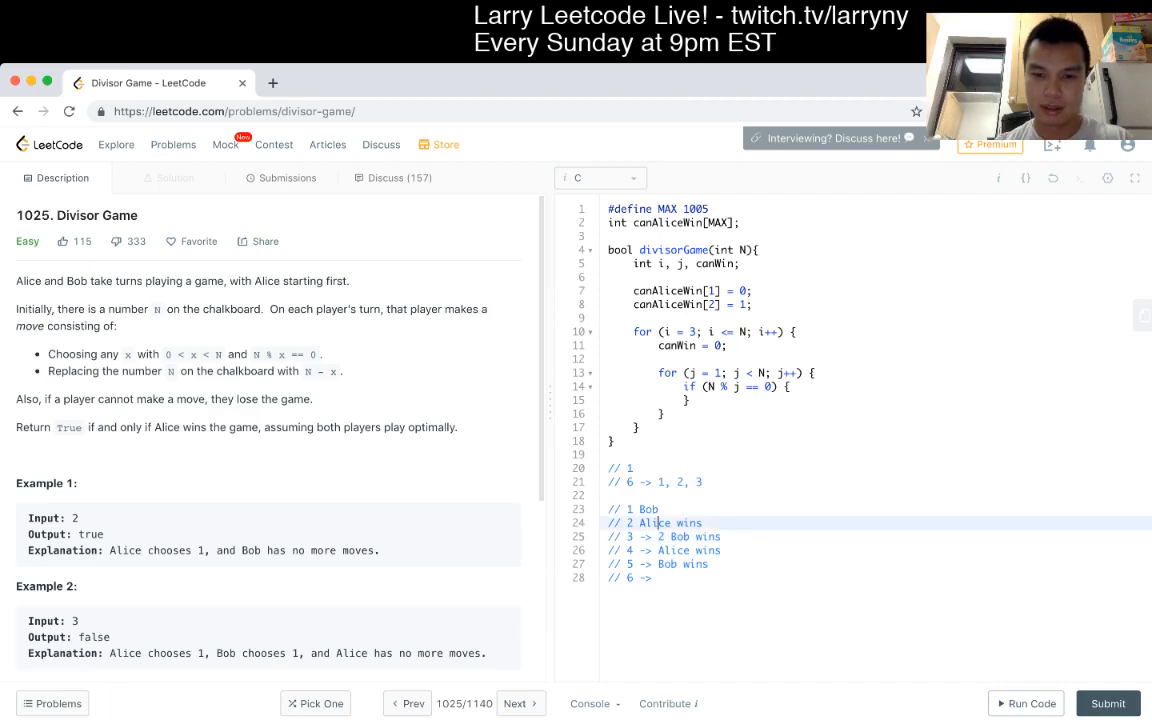
key("Up")
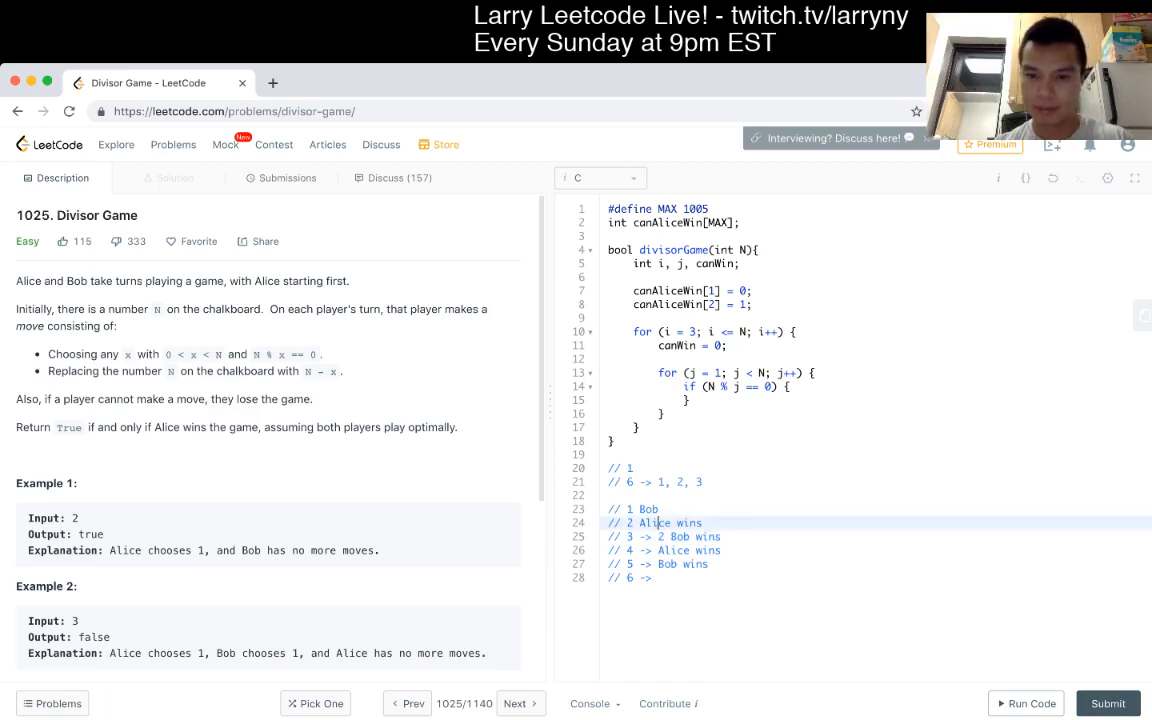
left_click(690, 400)
Make the divisor branch do 'canWin |= canAliceWin[N-j];' and leave blank lines after the inner loop
key("Up")
key("End")
key("Return")
type("ca")
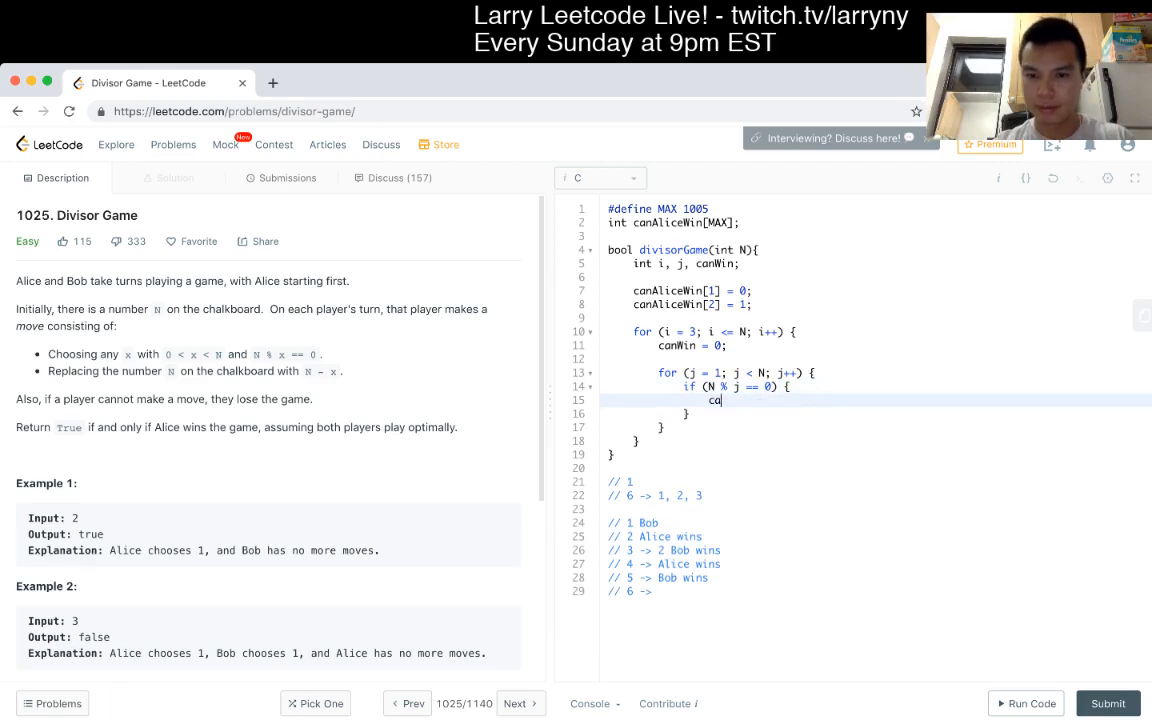
type("Win")
key("BackSpace")
key("BackSpace")
key("BackSpace")
type("n")
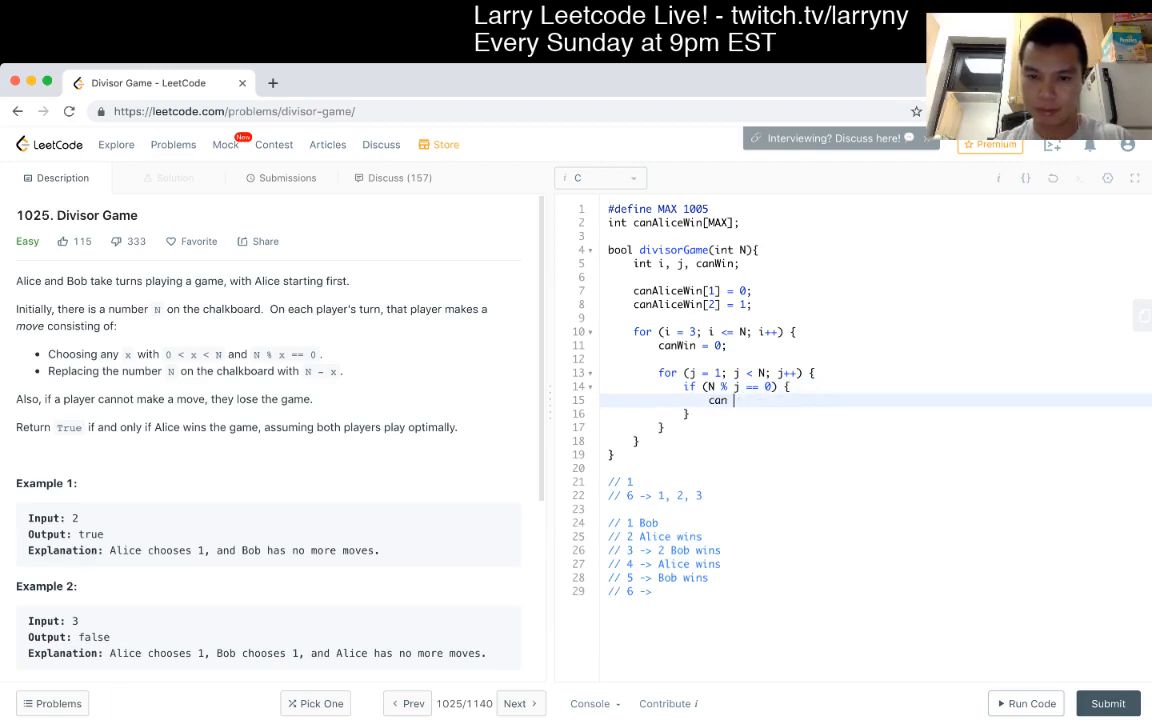
type("Win |=")
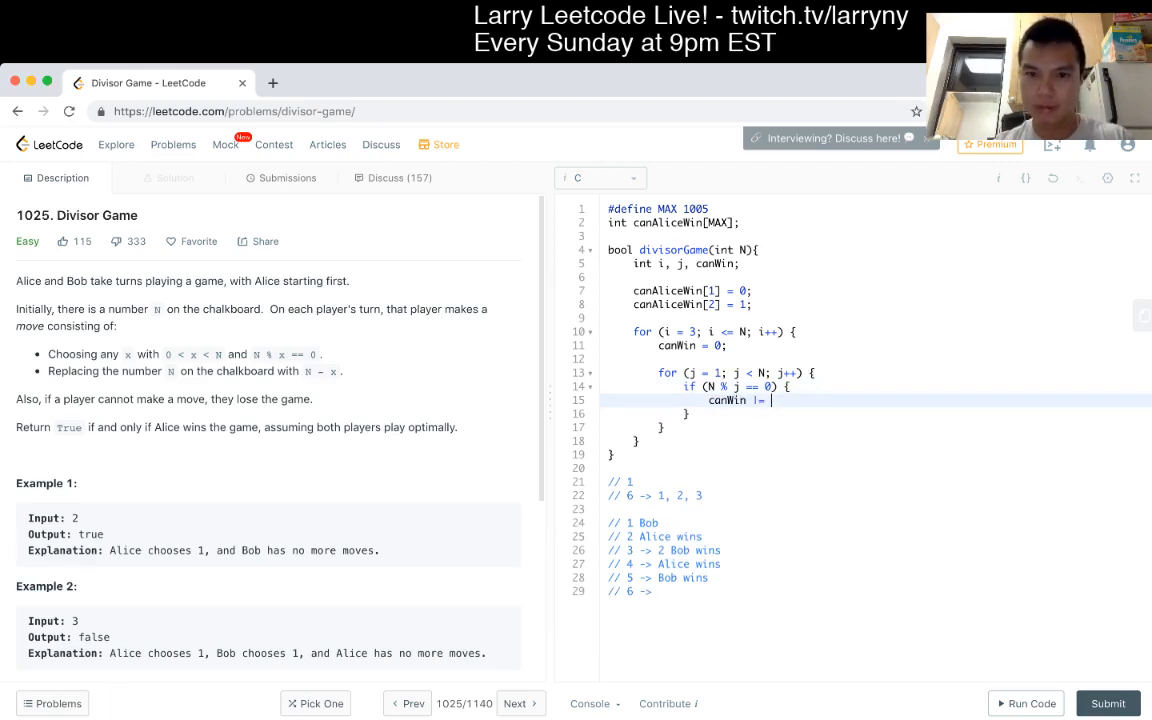
type(" canAliceWin")
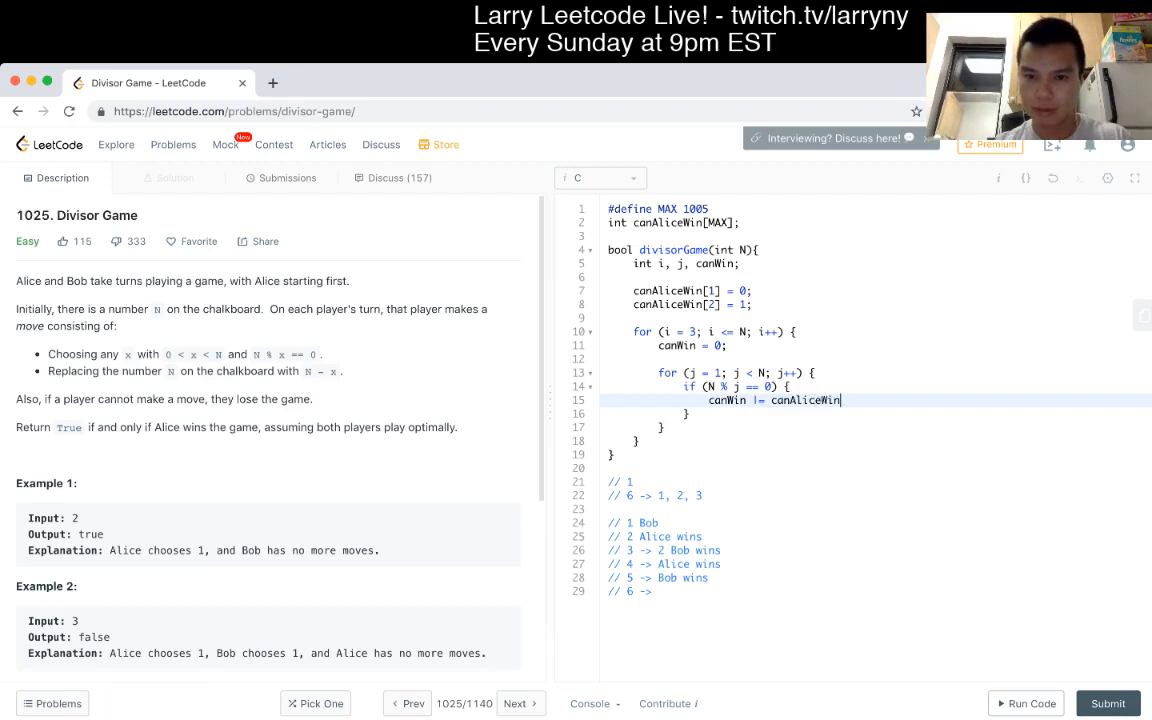
type("[")
type("N")
type("-j")
key("Right")
type(";")
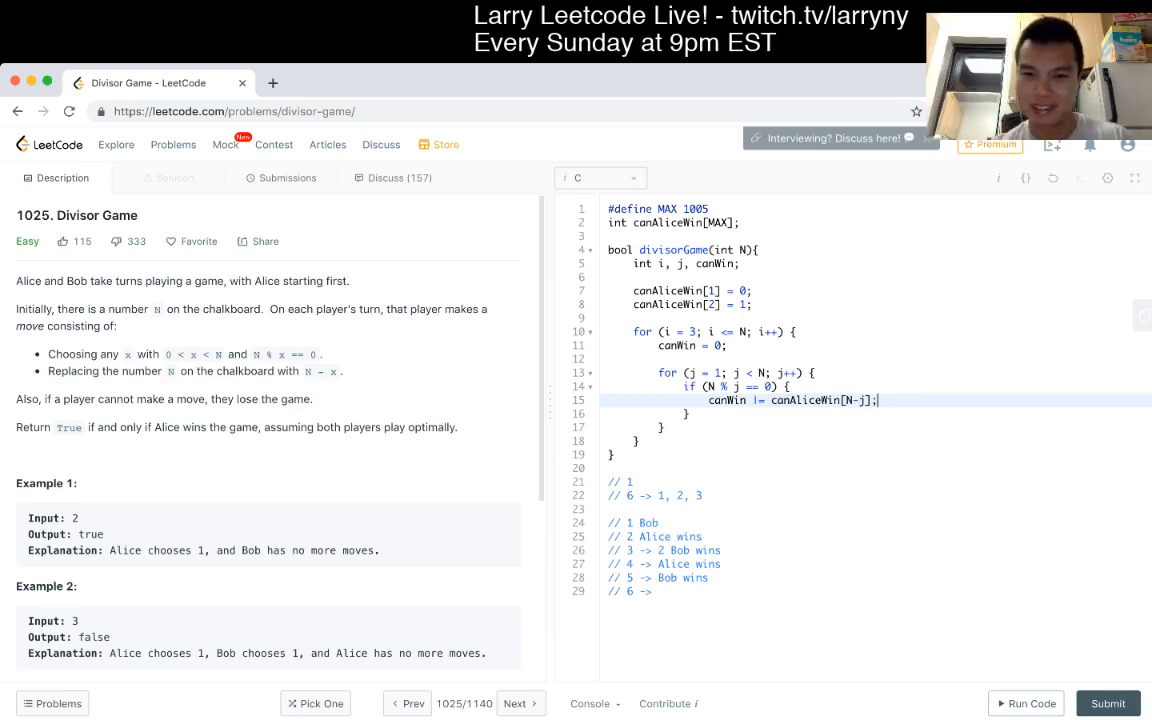
key("Down")
key("Down")
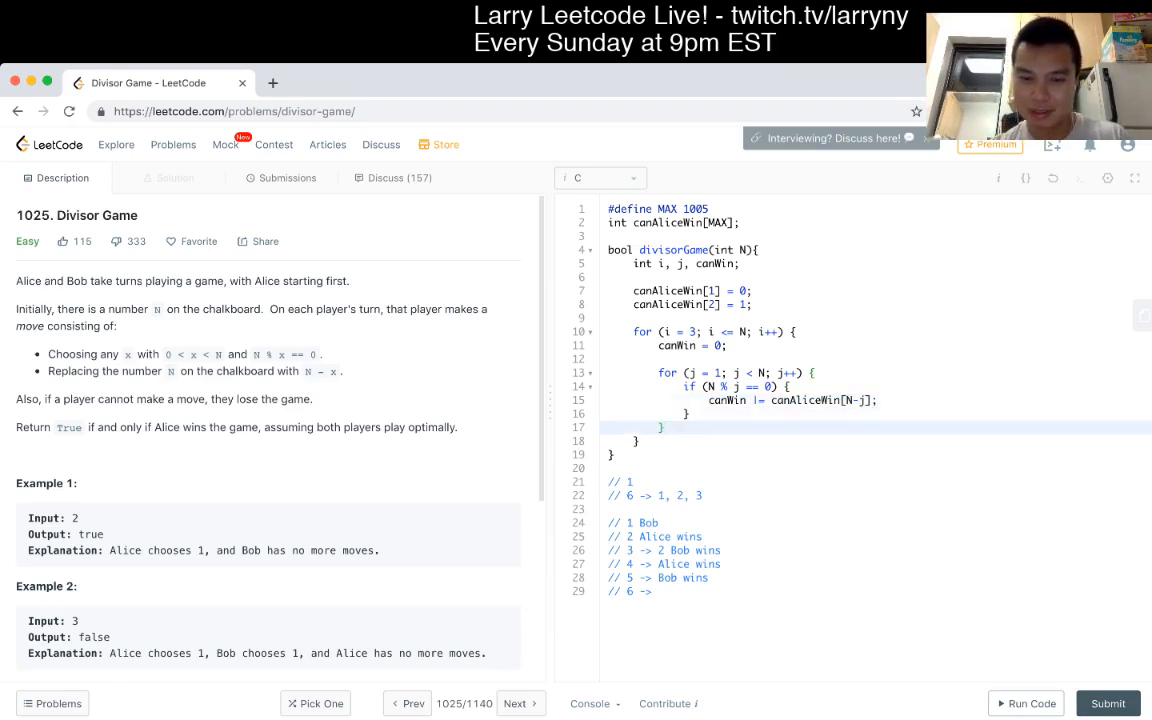
key("Return")
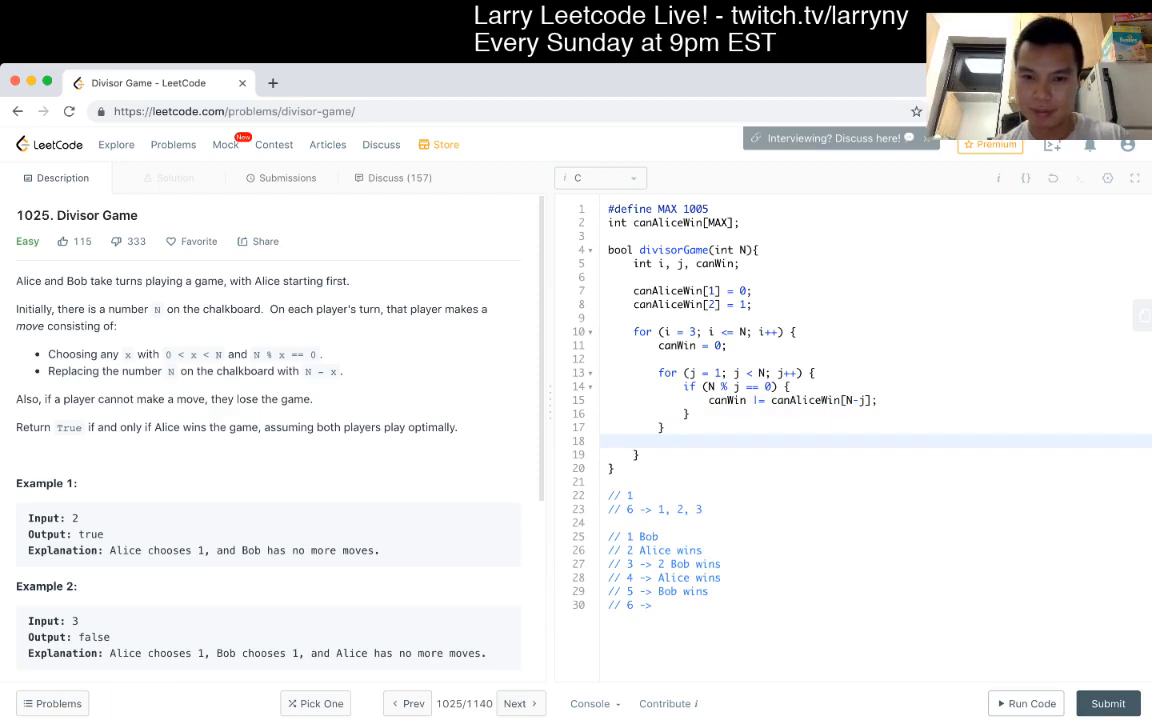
key("Return")
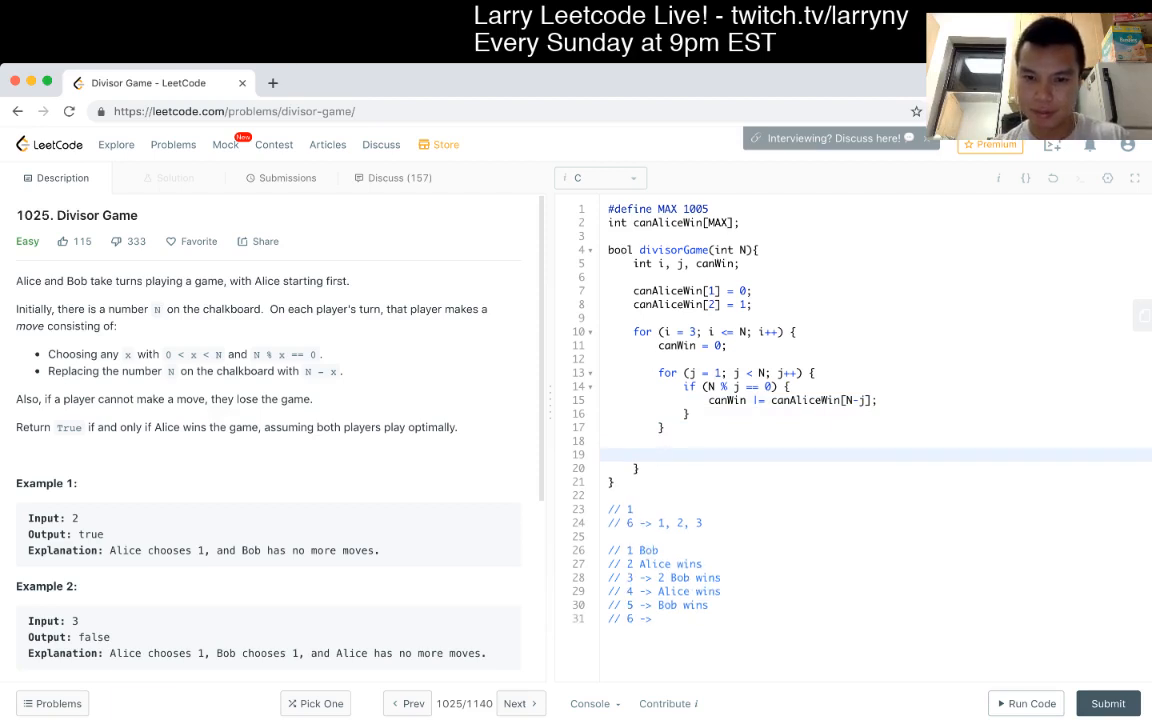
Start canWin at 1 and negate canAliceWin[N-j] in the divisor branch
left_click(720, 345)
key("BackSpace")
type("1")
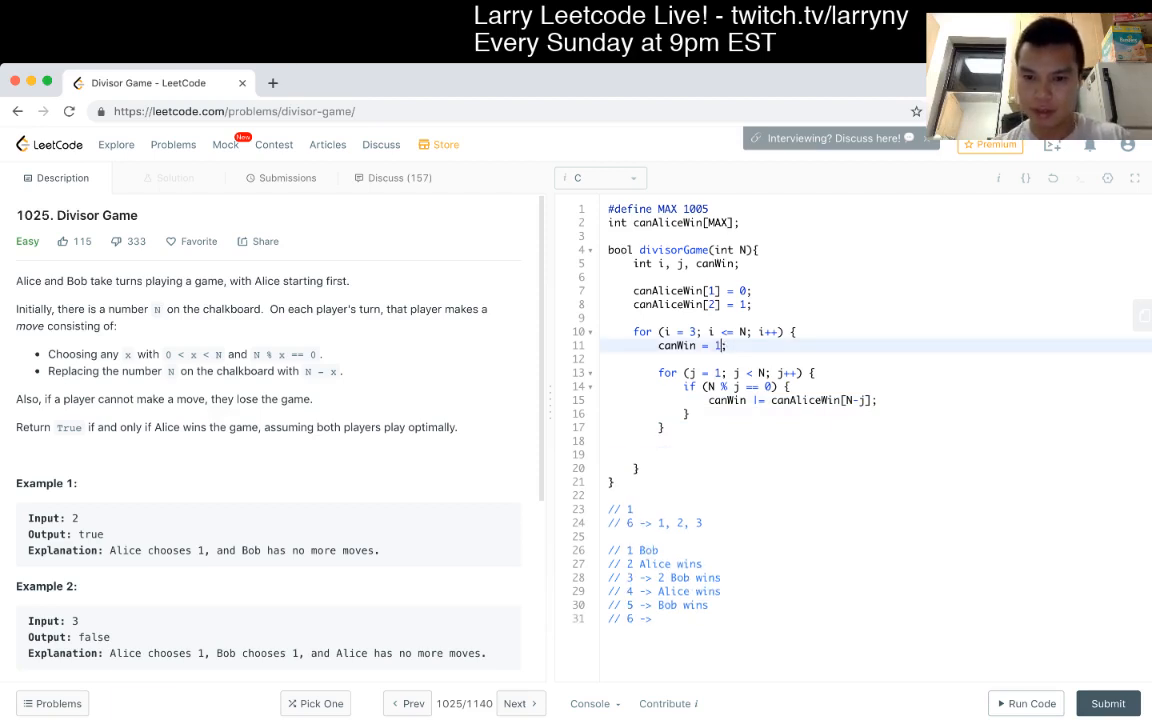
left_click(771, 400)
type("!")
left_click(665, 454)
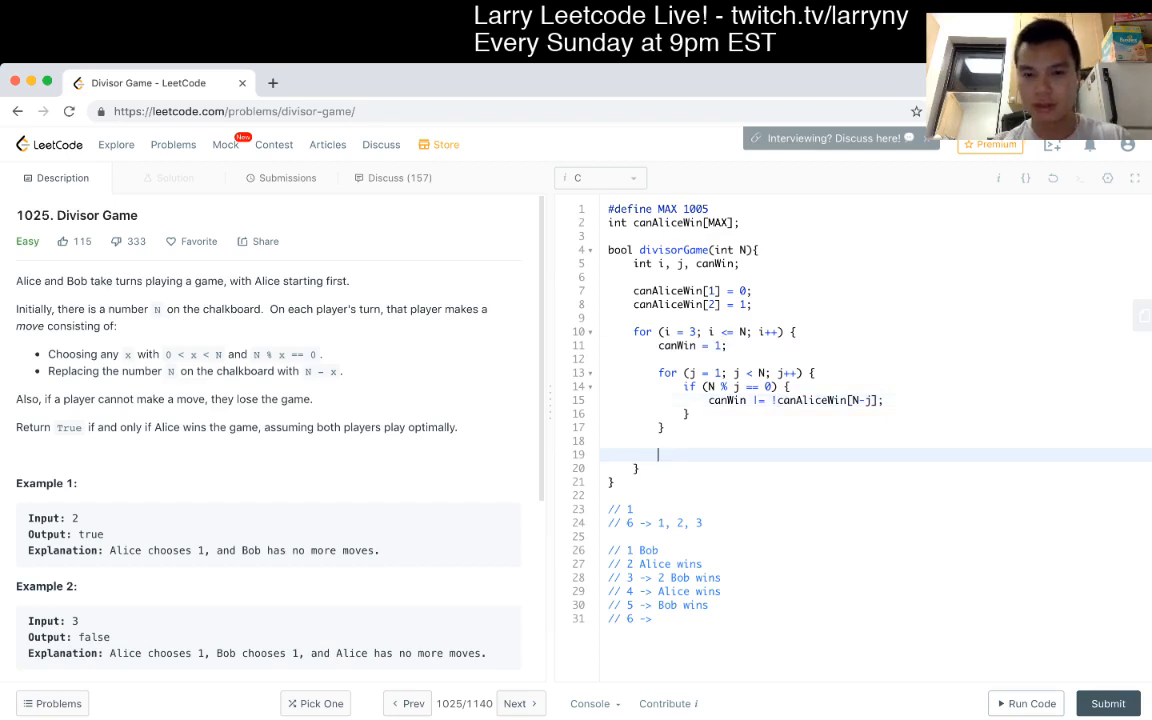
type("if (canWin")
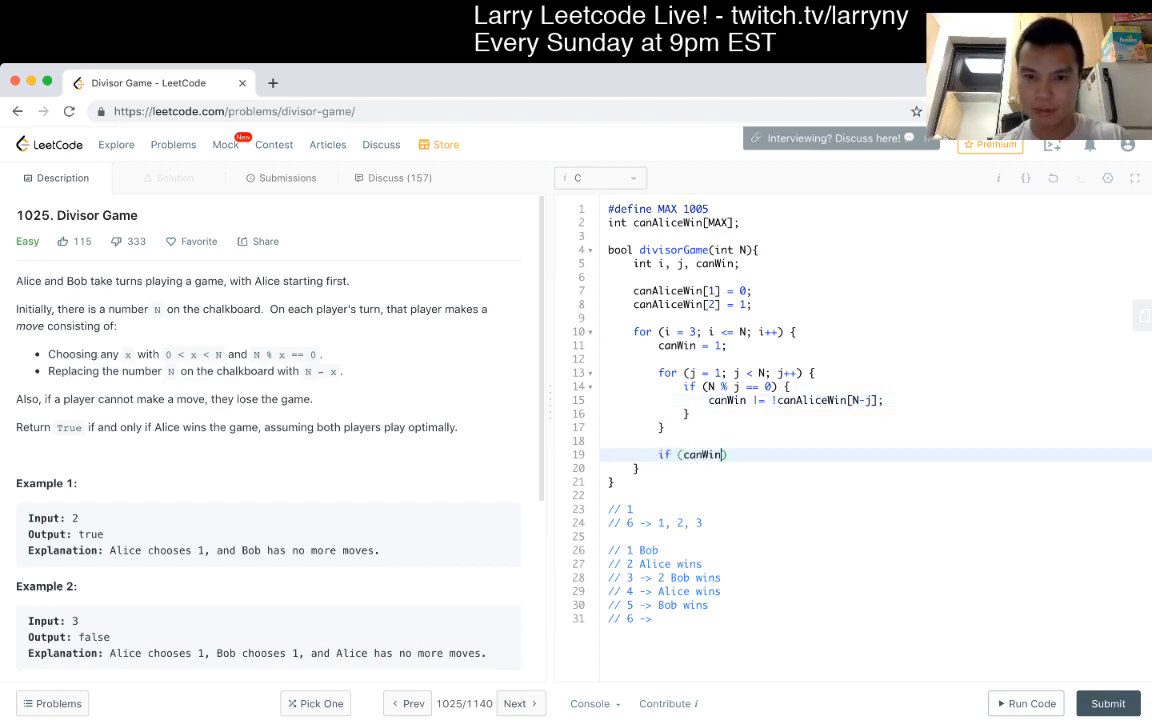
After the inner loop store 'canAliceWin[i] = !canWin;' and delete the leftover canWin check block
key("Right")
type("{")
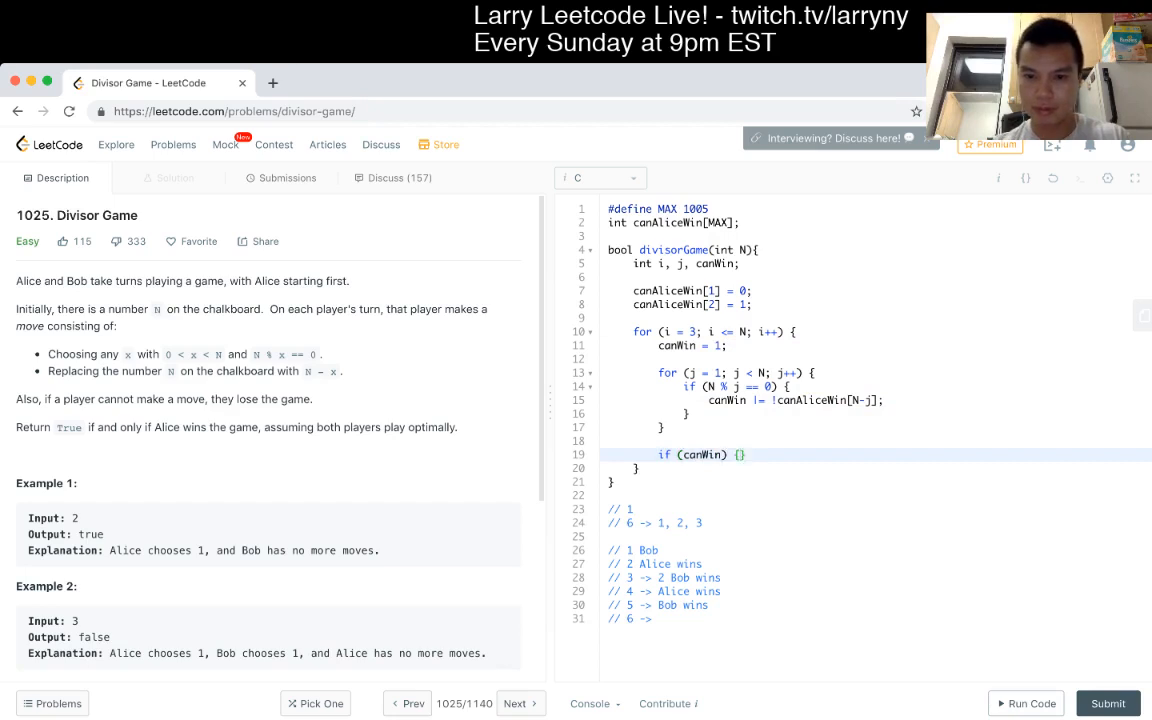
key("Return")
type("canA")
key("Up")
key("Up")
key("Return")
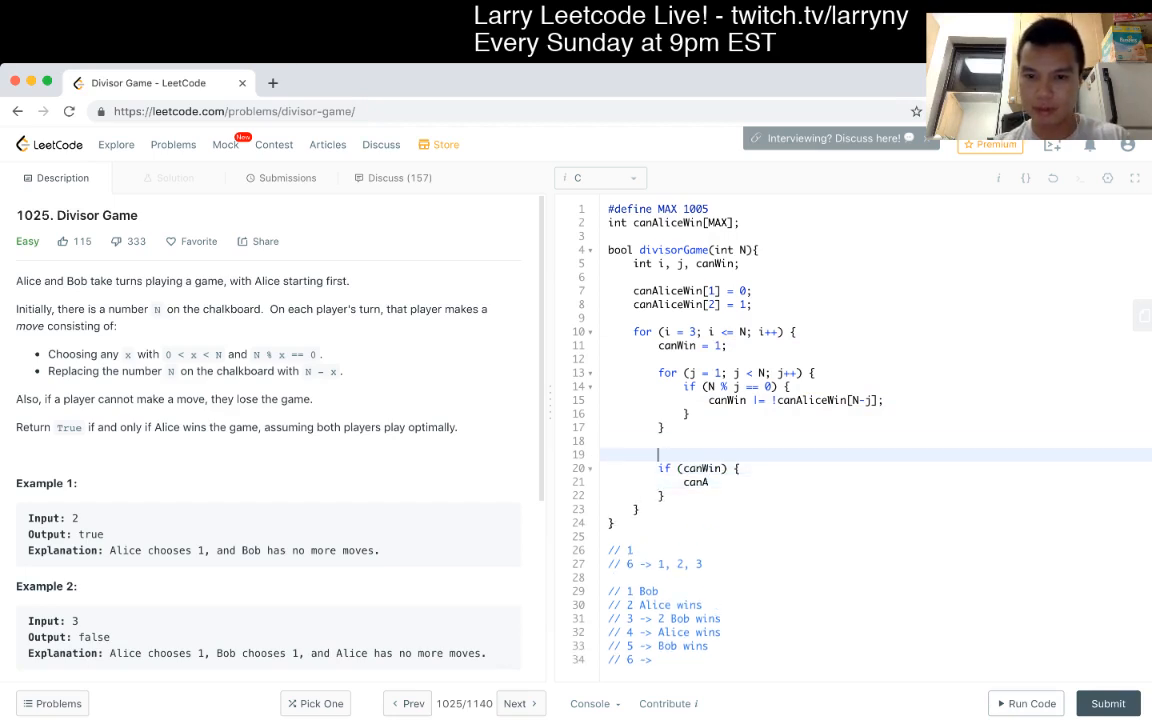
type("canAliceWin[")
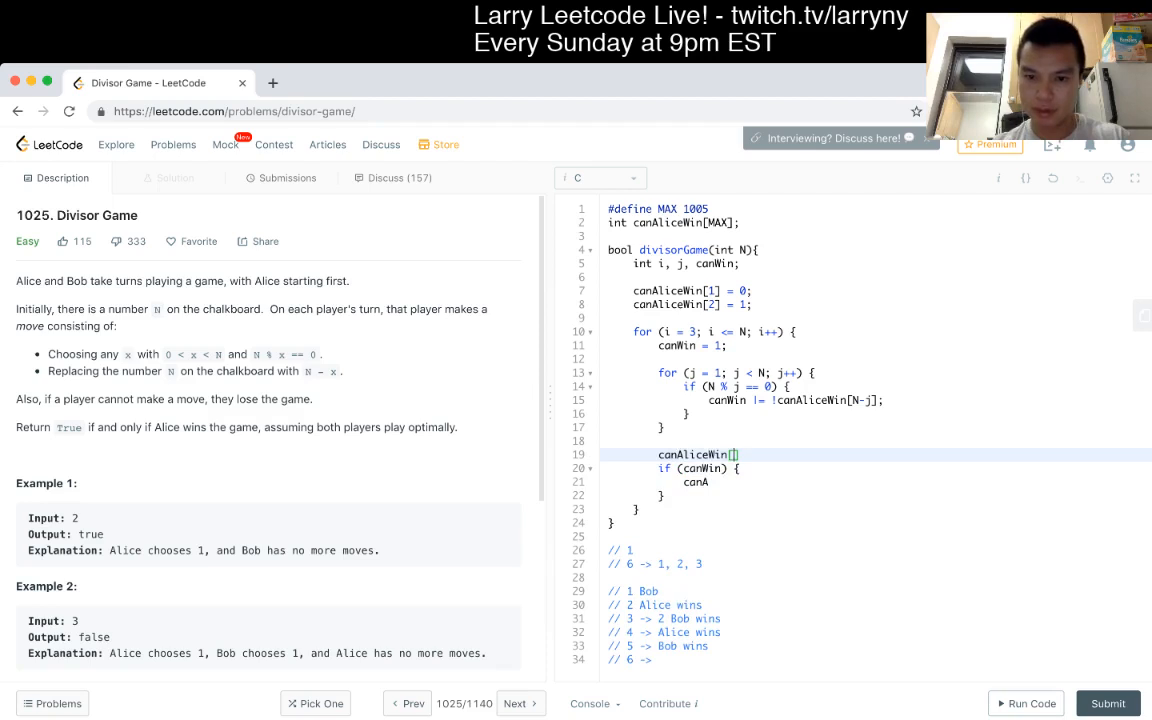
type("i]")
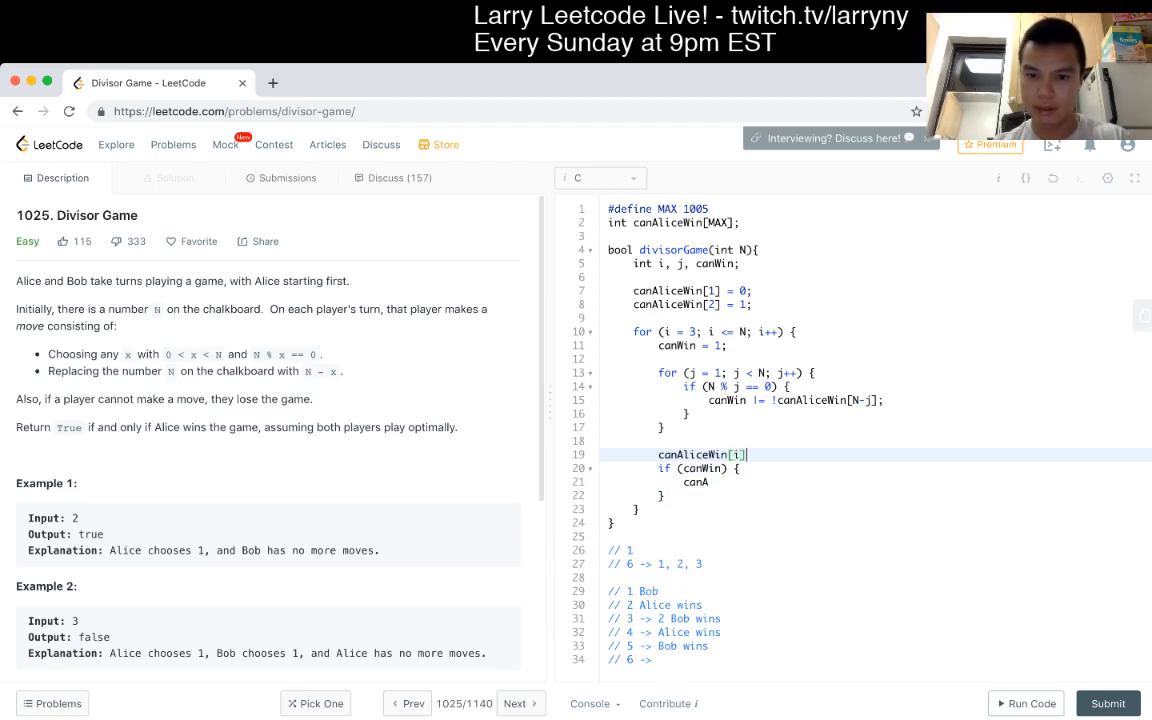
type(" = !canWin")
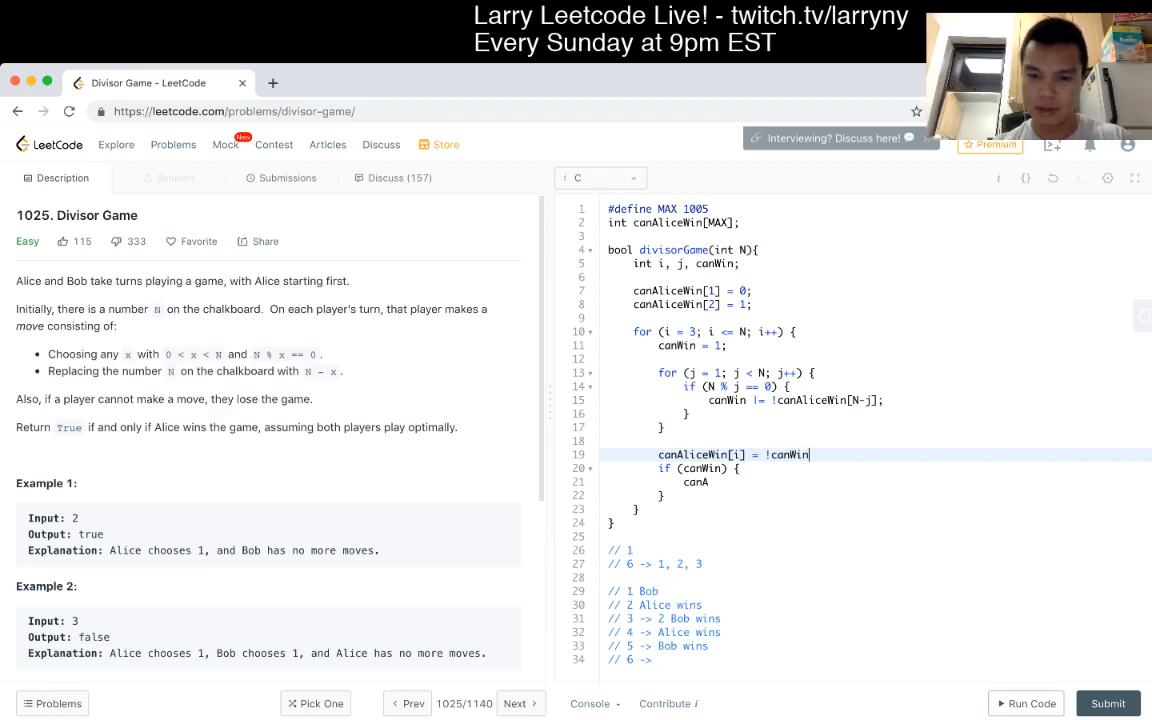
type(";")
key("shift+Down")
key("shift+Down")
key("shift+Down")
key("BackSpace")
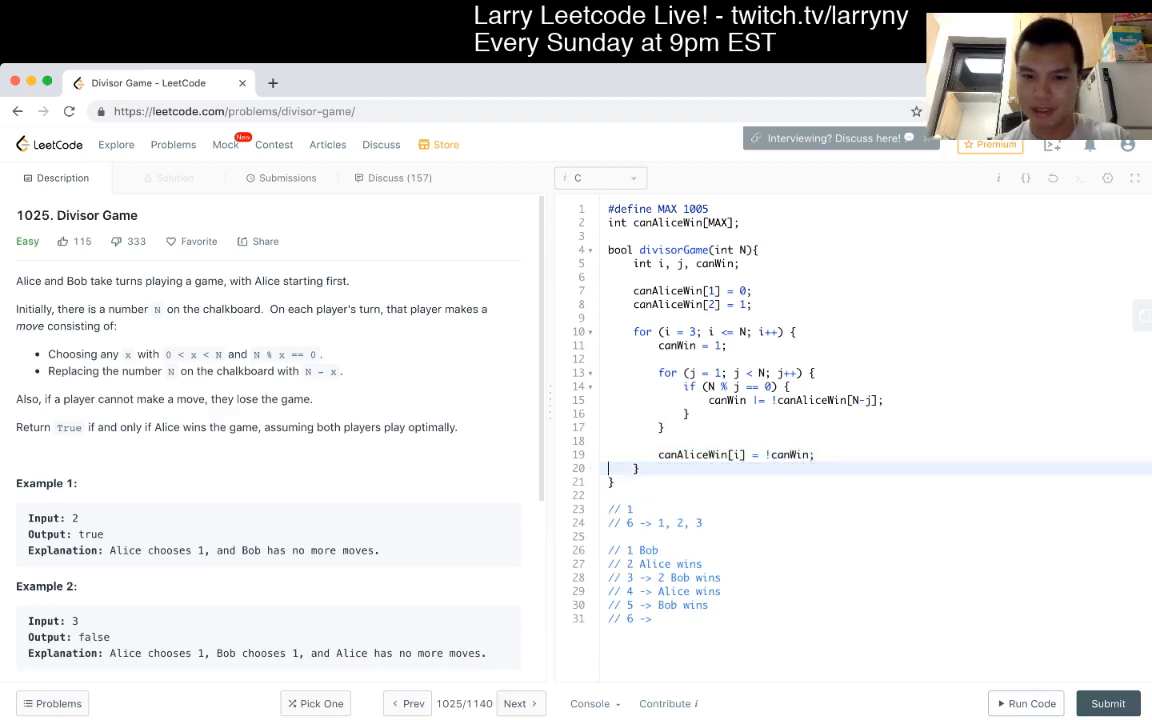
Return canAliceWin[N] at the end and run the solution on the sample input
key("Down")
key("Return")
key("Return")
type("return ")
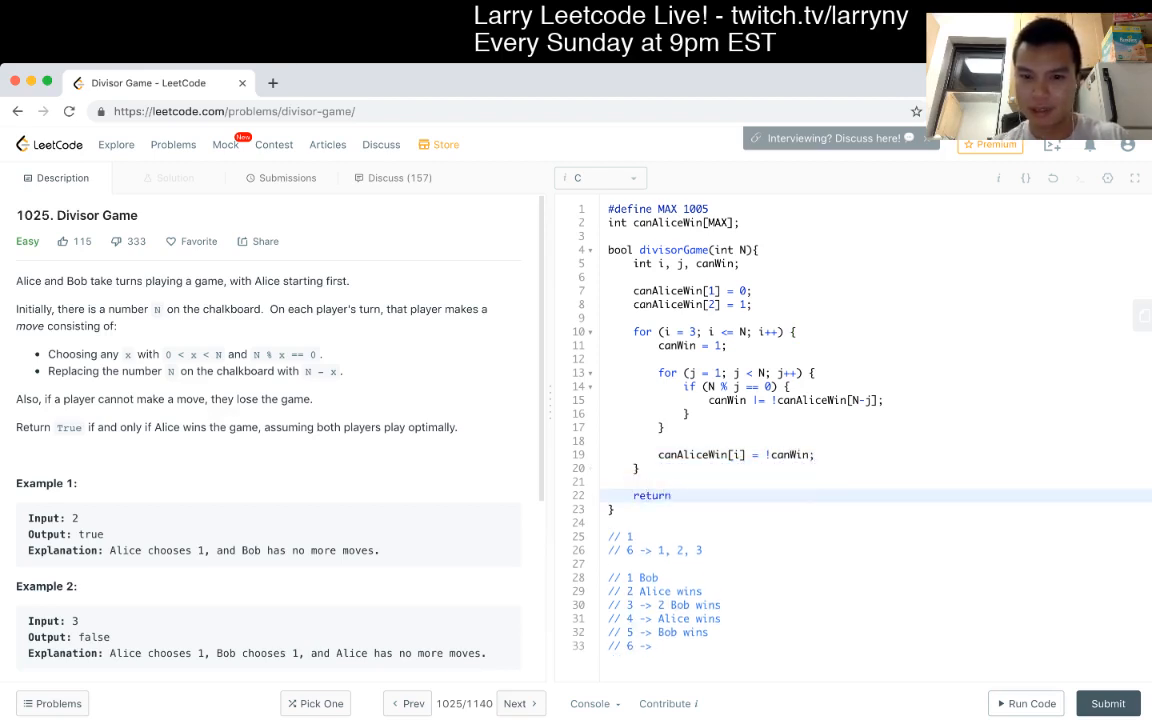
type("canAliceWin[")
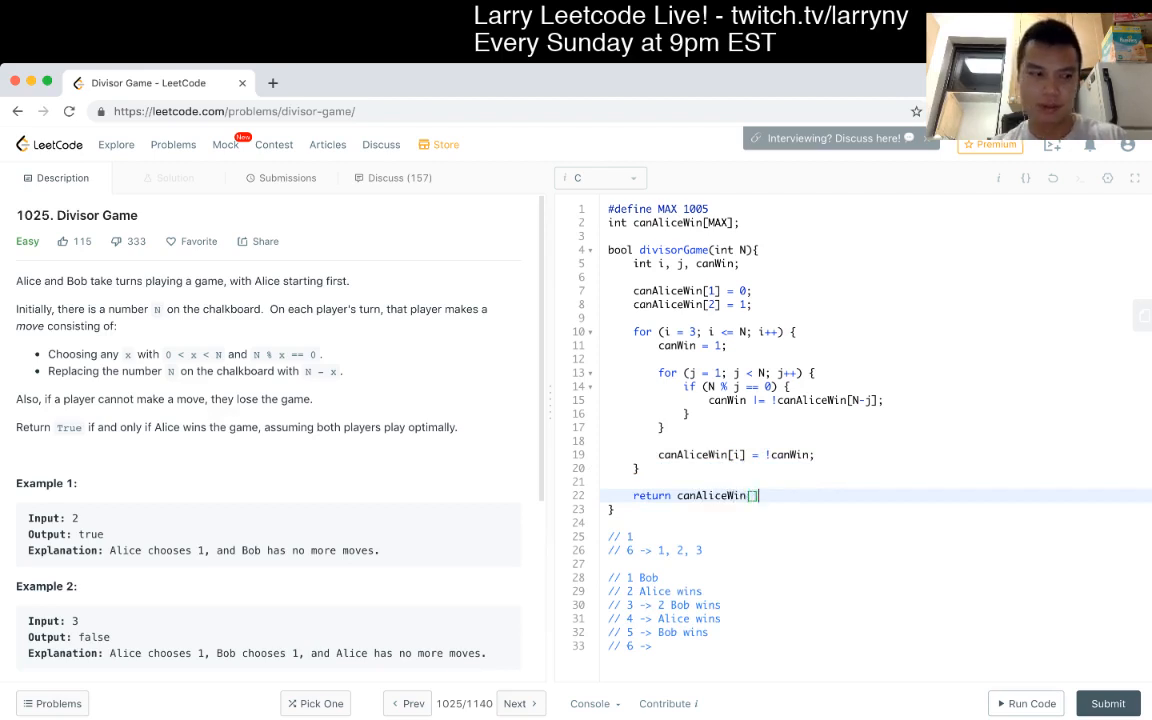
type("N];")
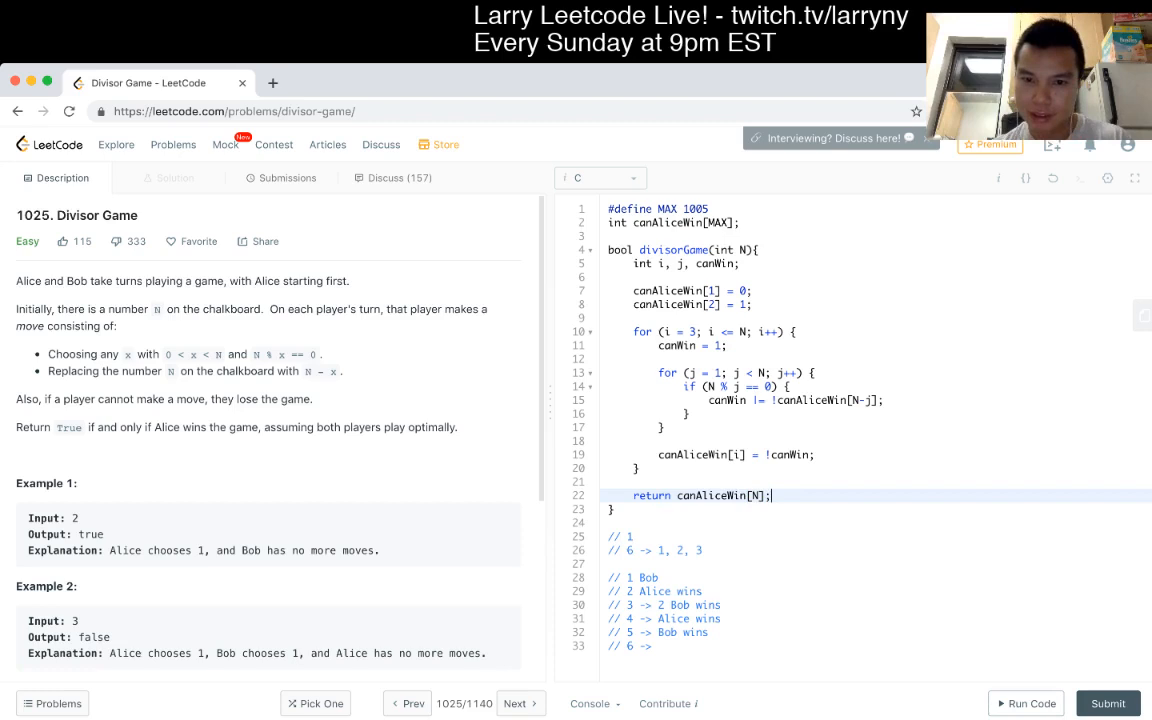
key("Up")
key("Up")
key("Up")
key("Down")
key("Down")
key("Down")
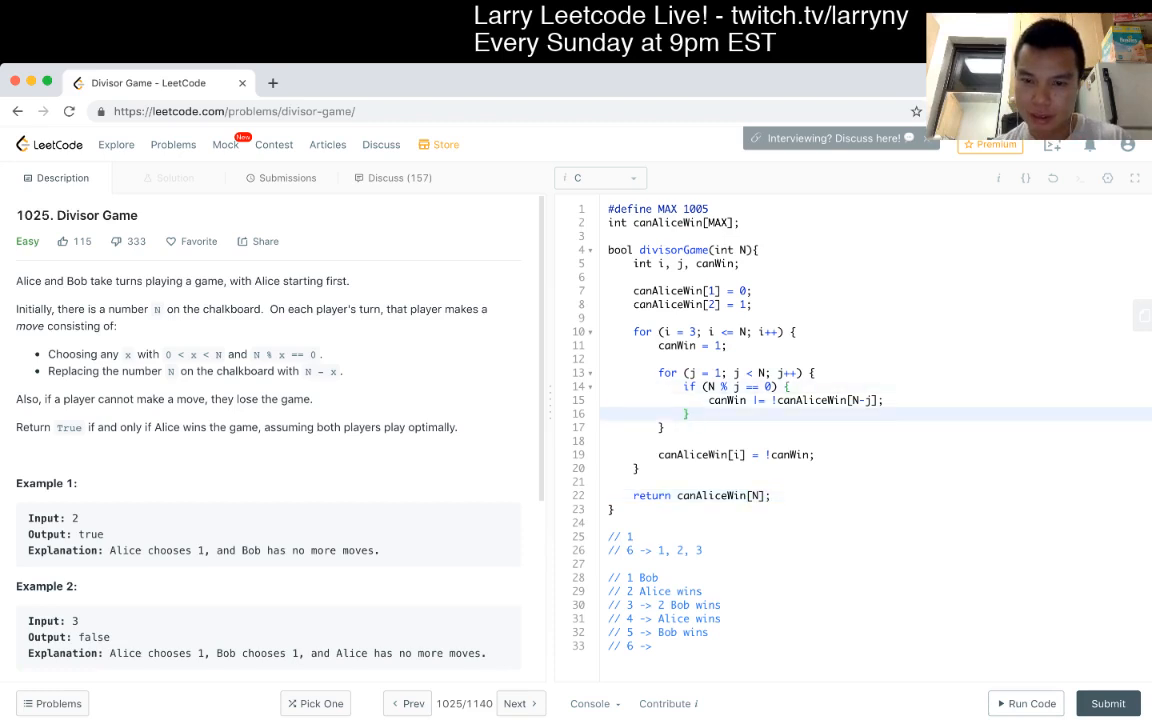
key("ctrl+apostrophe")
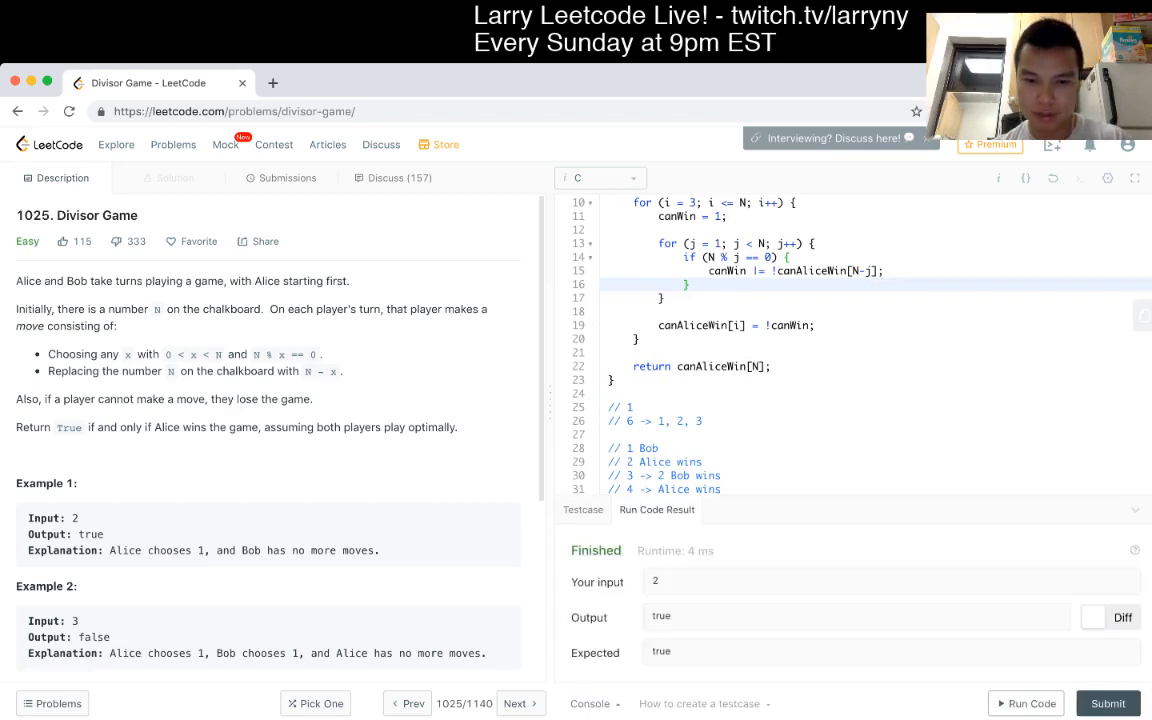
Extend the custom test inputs to 2 through 6 and run the solution on them
left_click(583, 509)
left_click(700, 583)
key("Return")
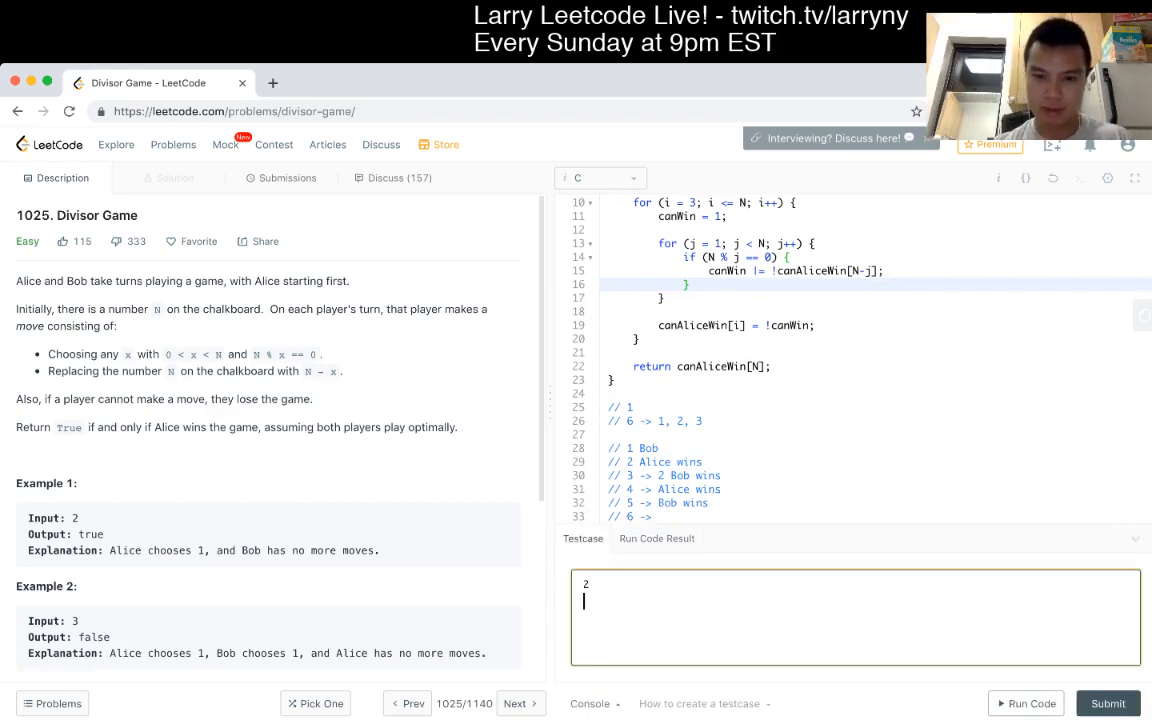
type("3")
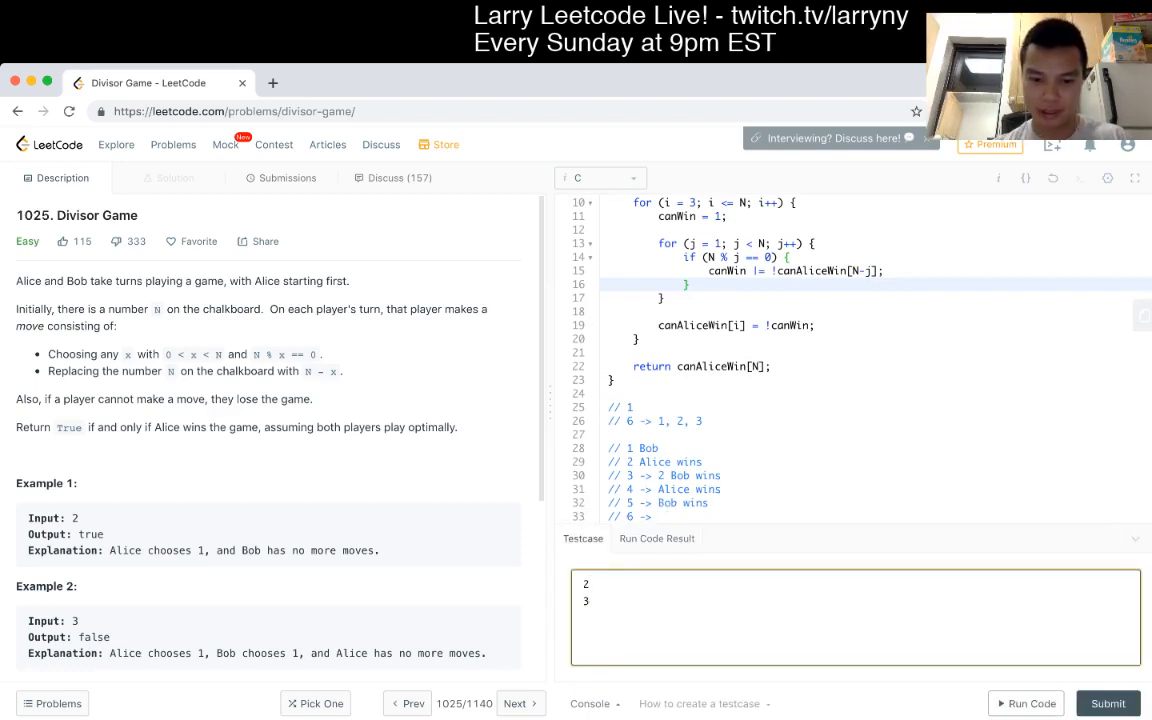
key("Return")
type("4 5 6 7")
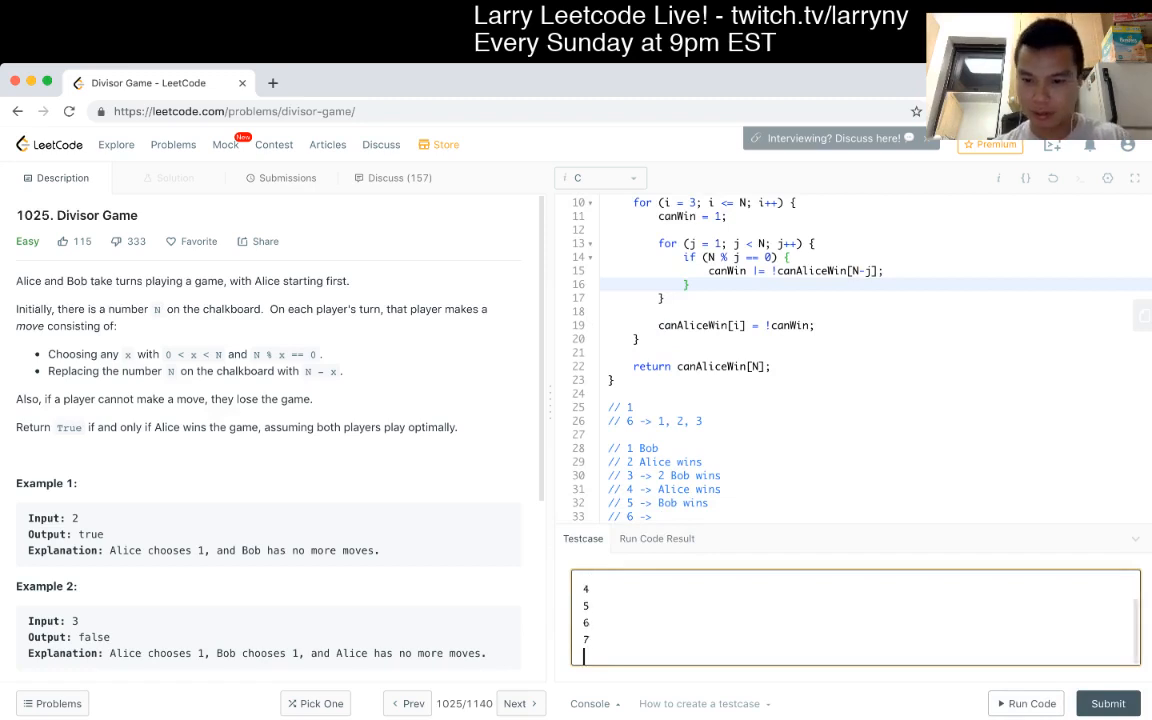
key("ctrl+apostrophe")
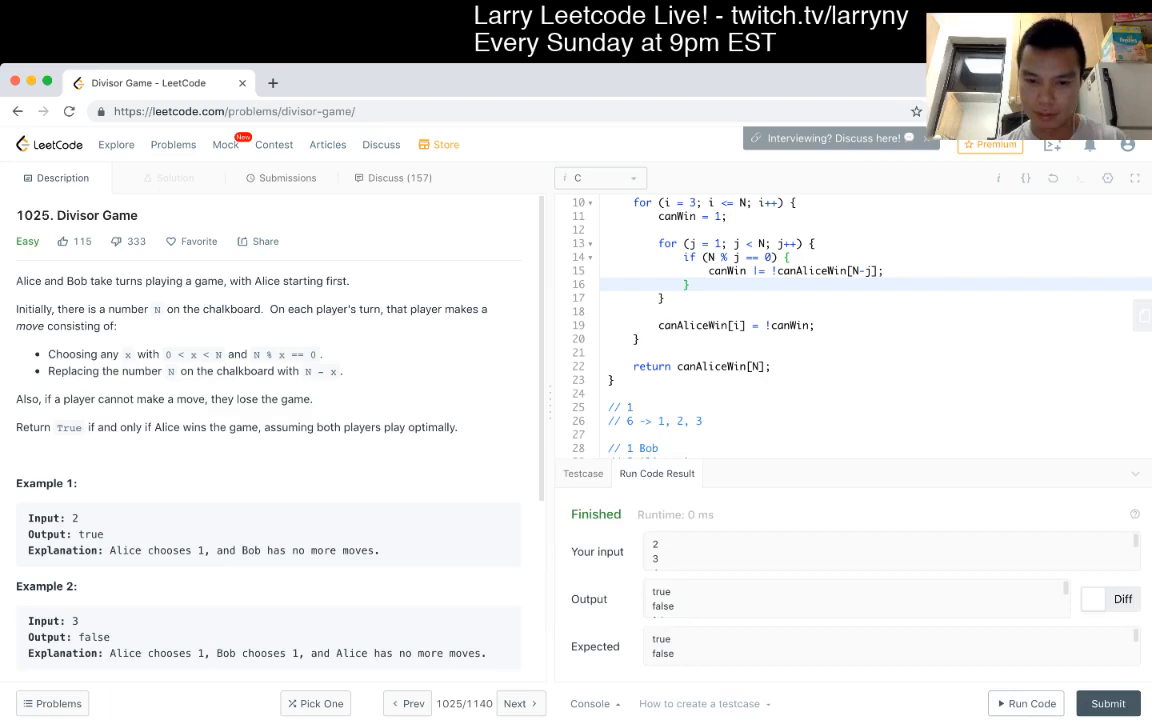
scroll(850, 600, "down", 2)
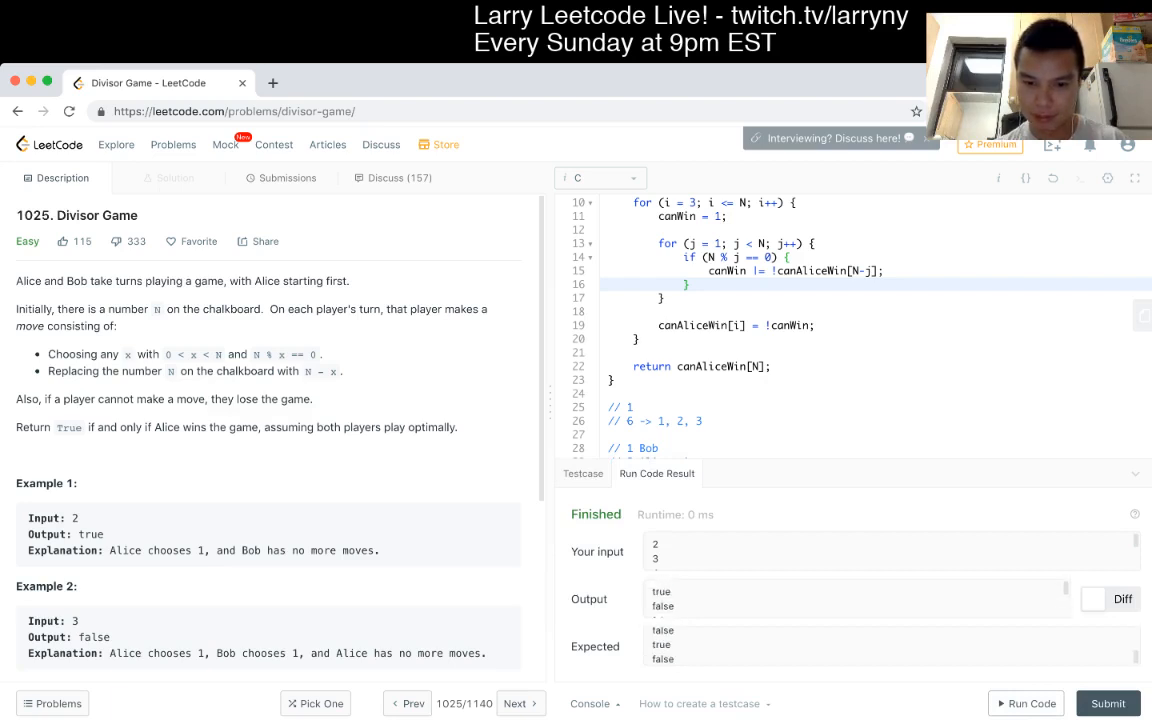
scroll(850, 598, "up", 1)
Rerun and compare the all-false output values against the alternating expected answers
left_click_drag(655, 590, 675, 608)
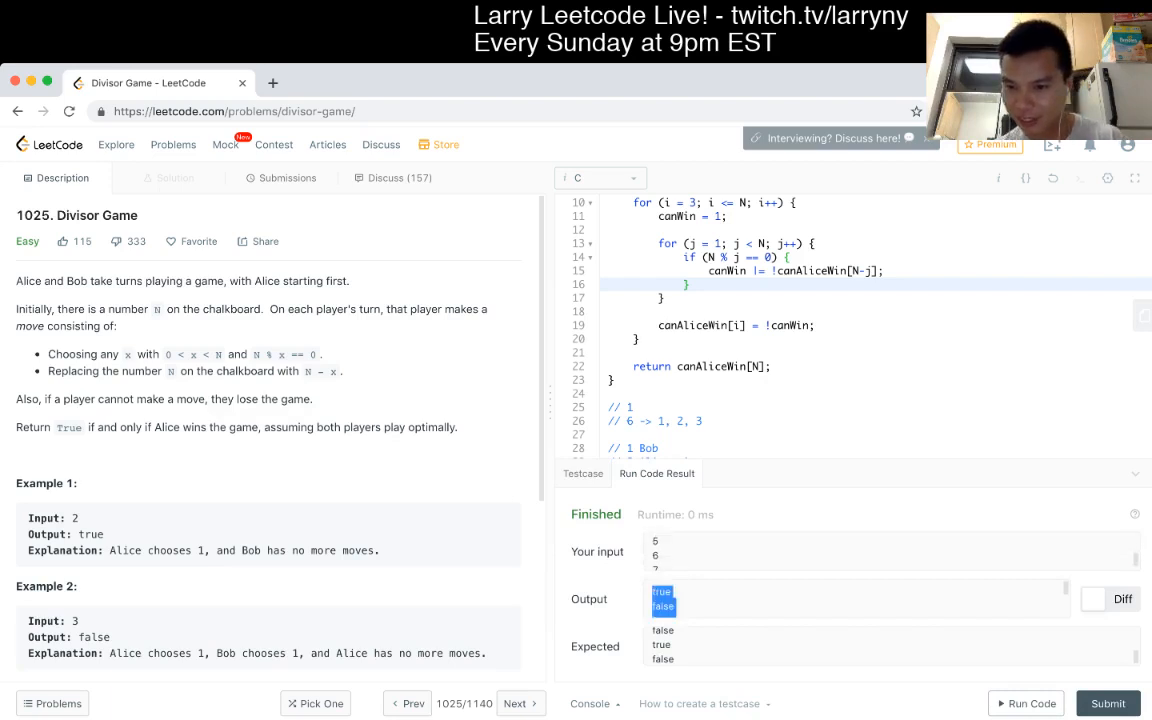
left_click_drag(583, 473, 660, 415)
left_click_drag(660, 473, 660, 538)
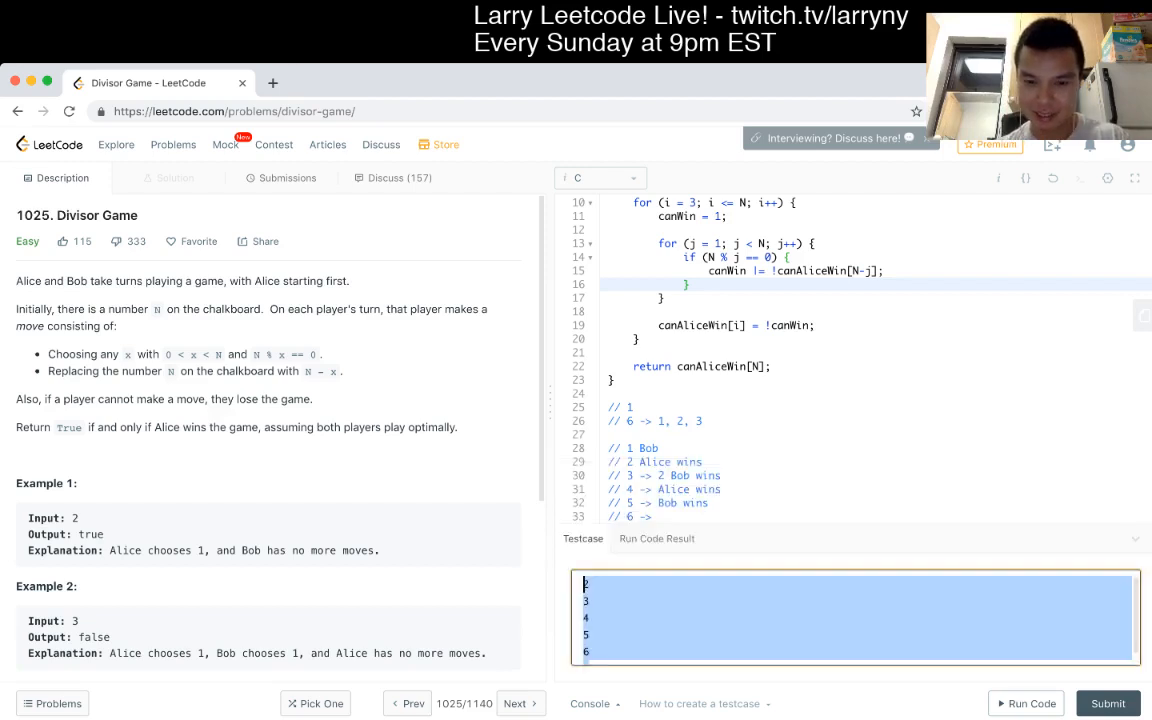
key("ctrl+Return")
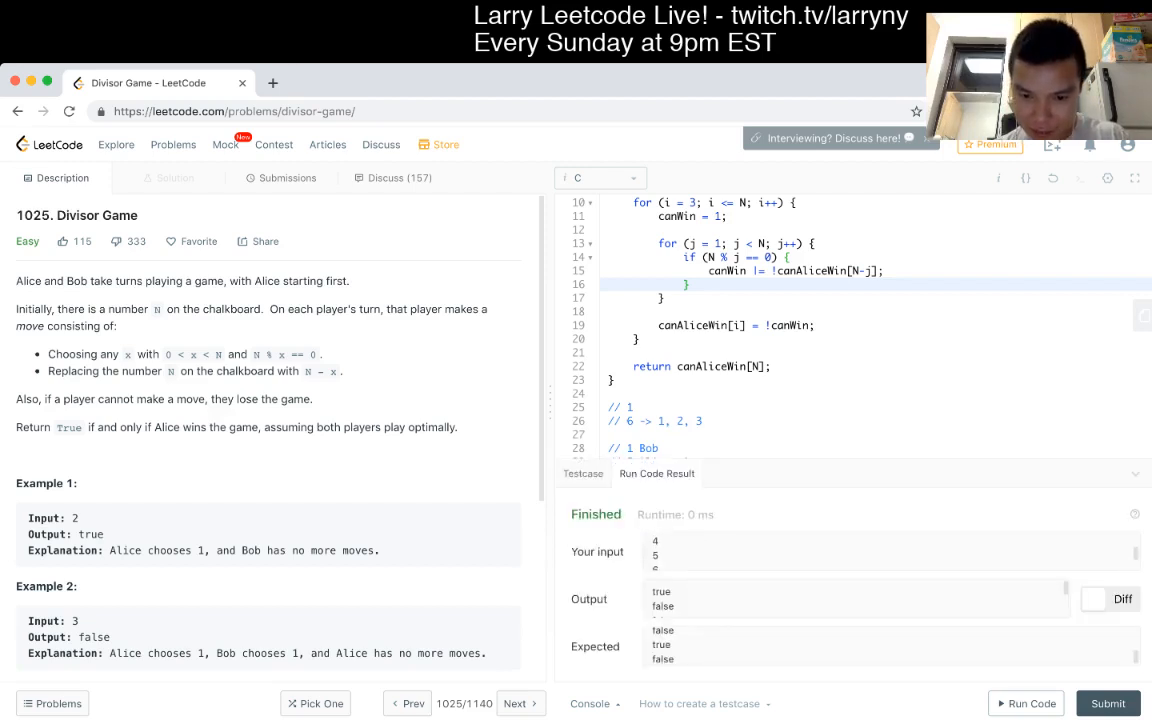
left_click_drag(652, 590, 676, 607)
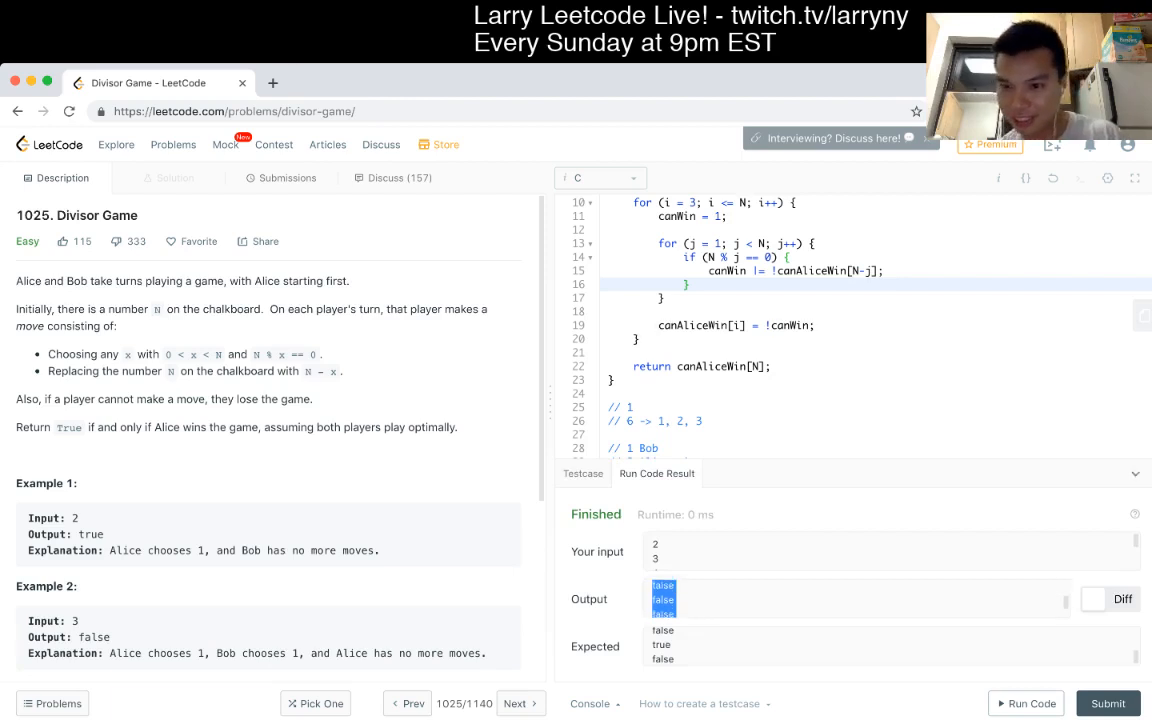
scroll(850, 330, "down", 3)
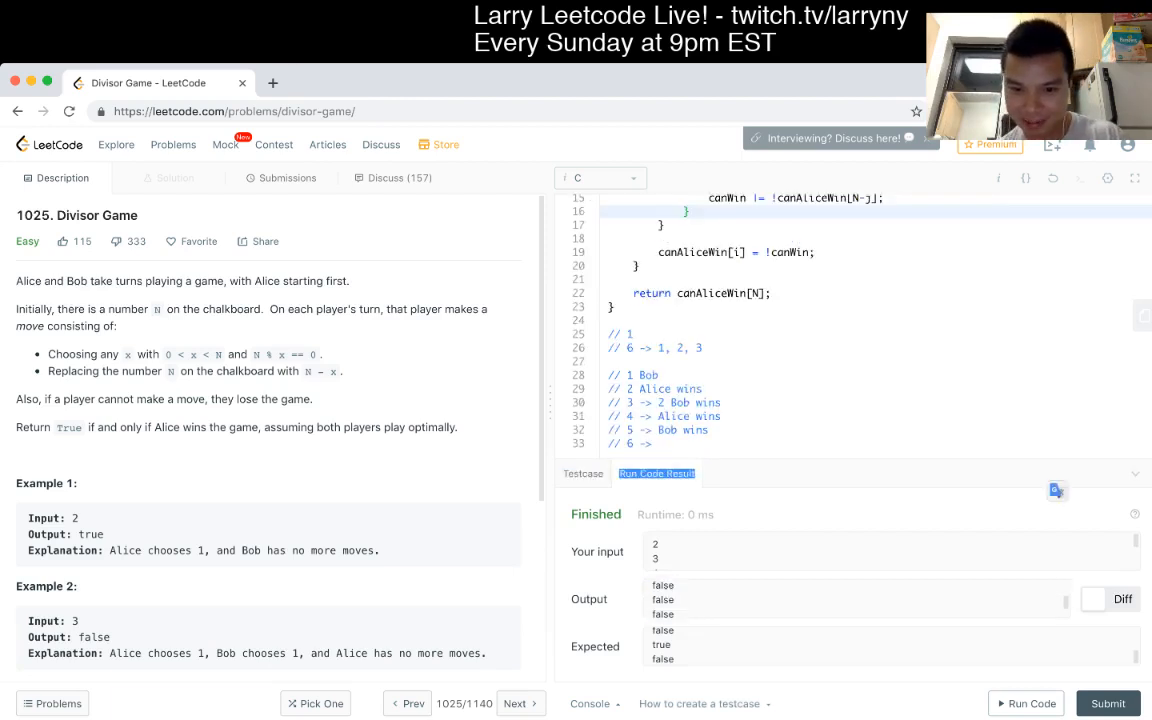
left_click(656, 473)
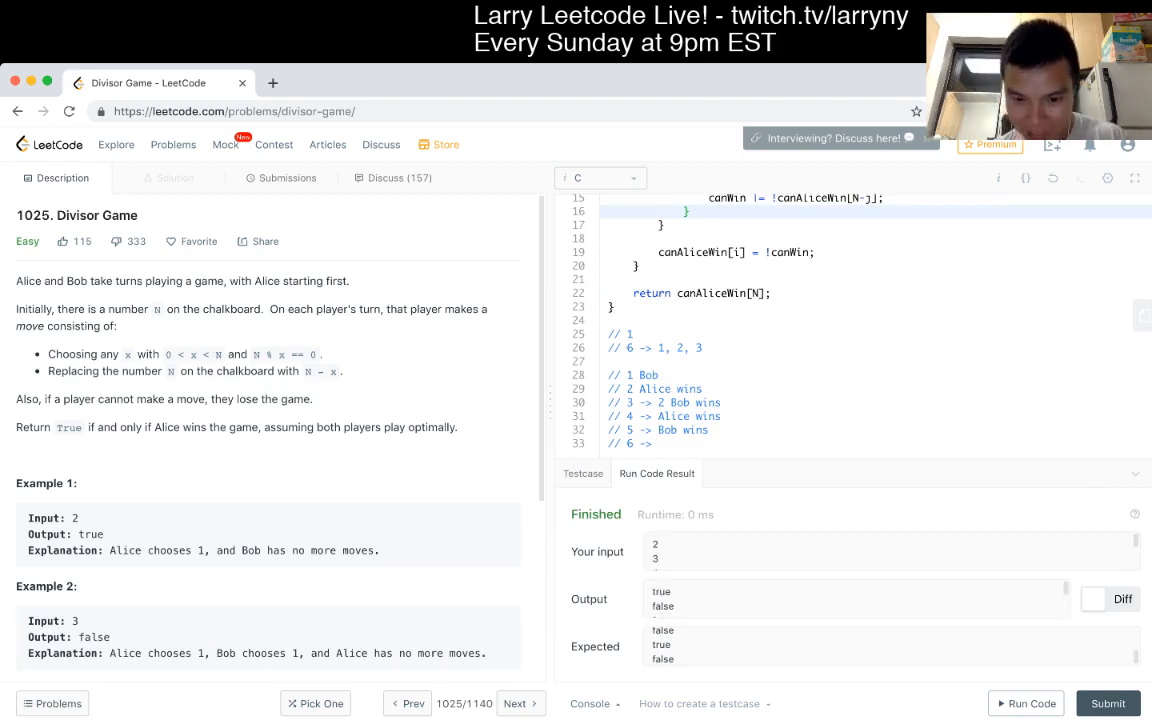
left_click_drag(655, 582, 675, 612)
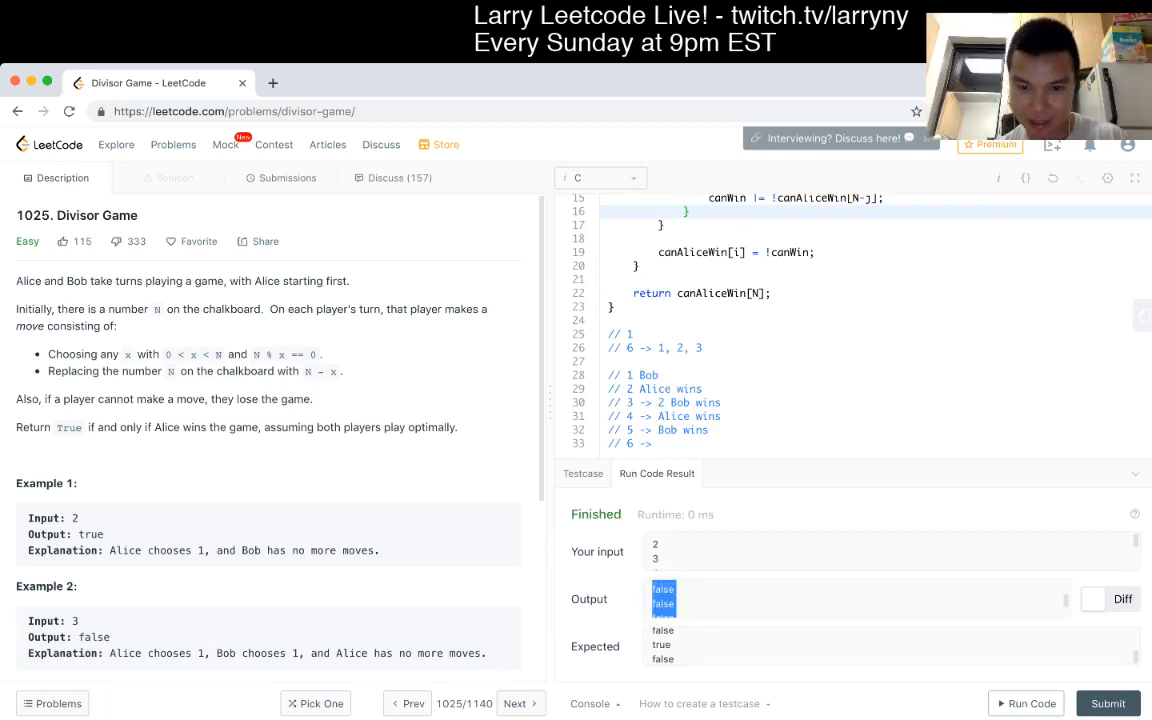
scroll(663, 598, "down", 1)
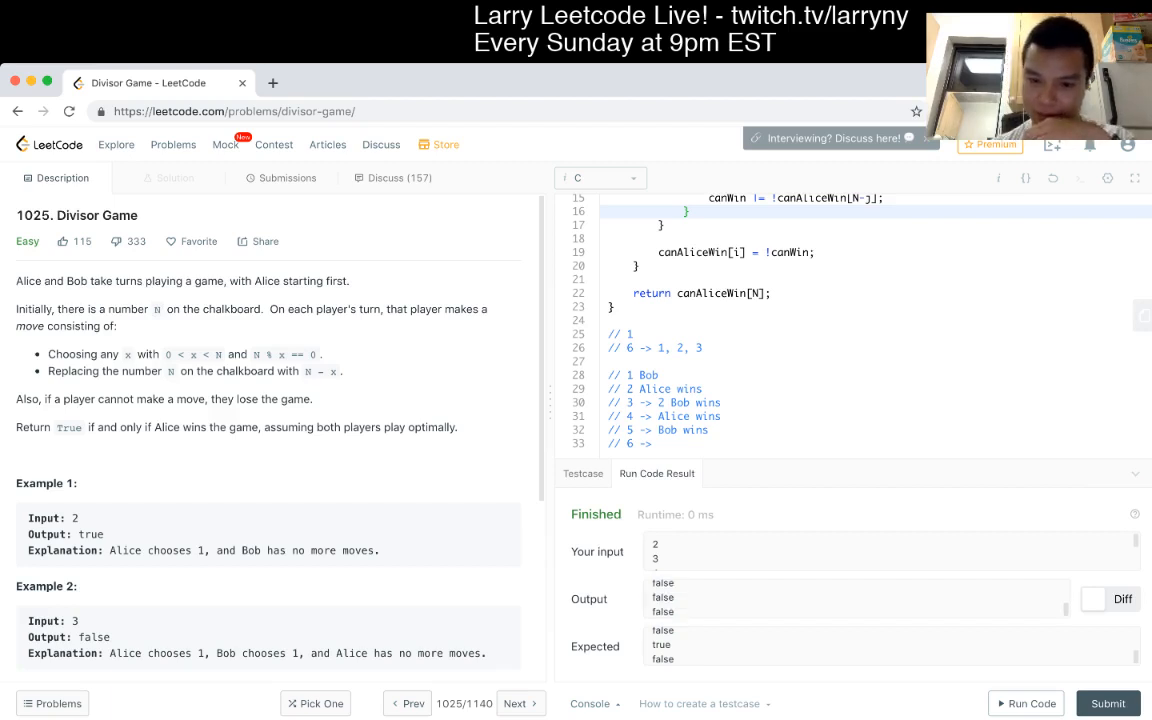
left_click(597, 578)
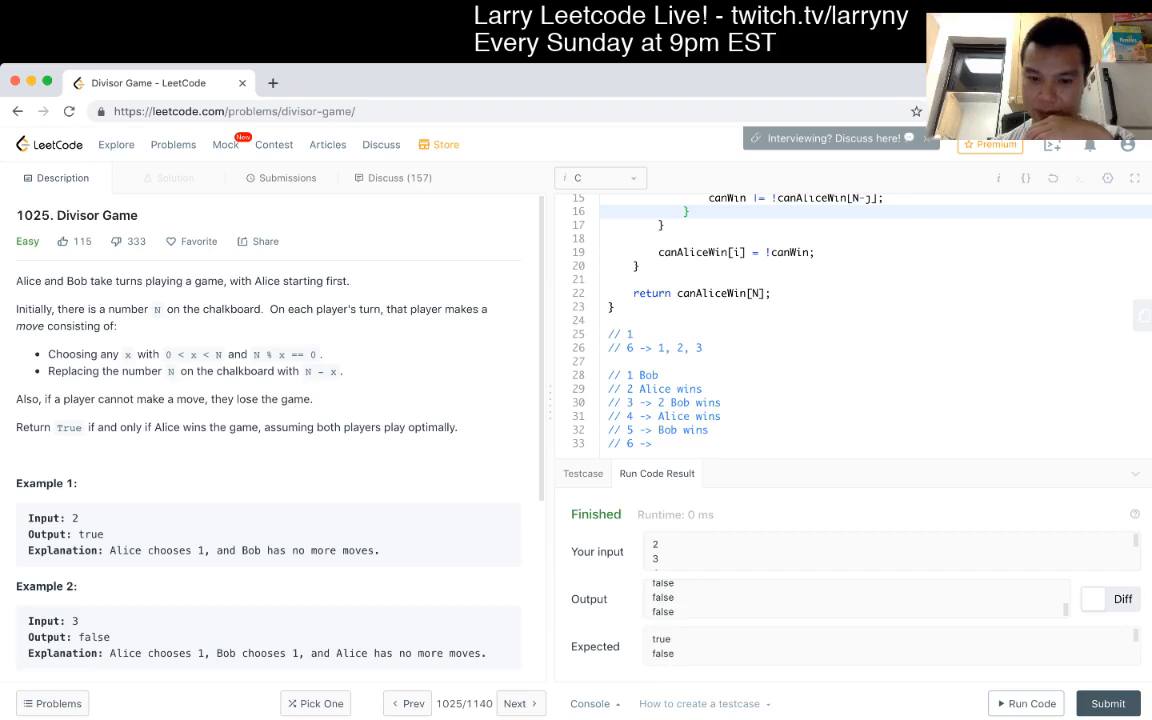
scroll(663, 645, "down", 1)
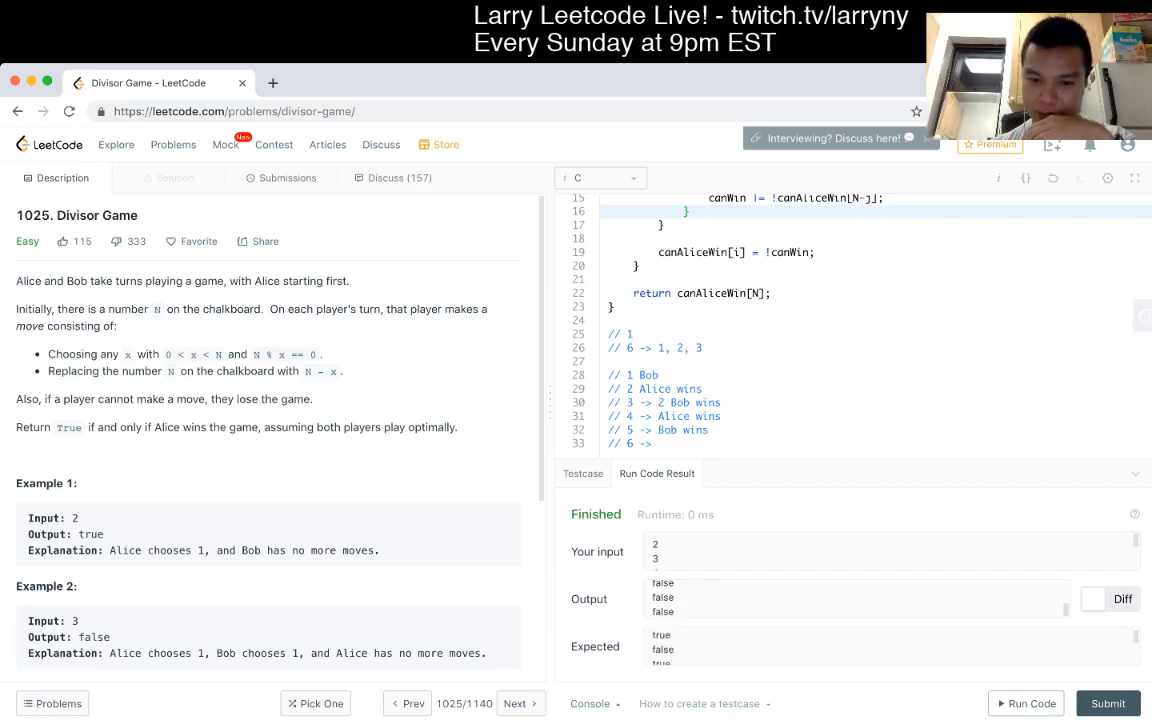
scroll(663, 645, "down", 1)
scroll(663, 645, "up", 1)
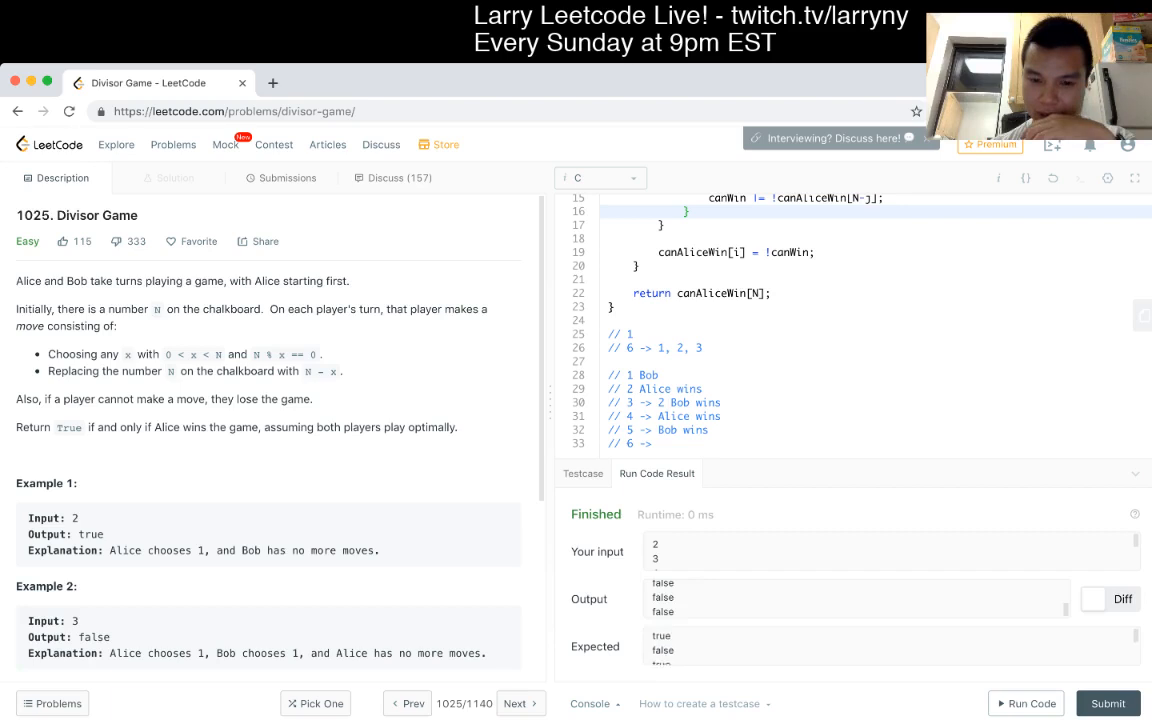
scroll(663, 645, "up", 1)
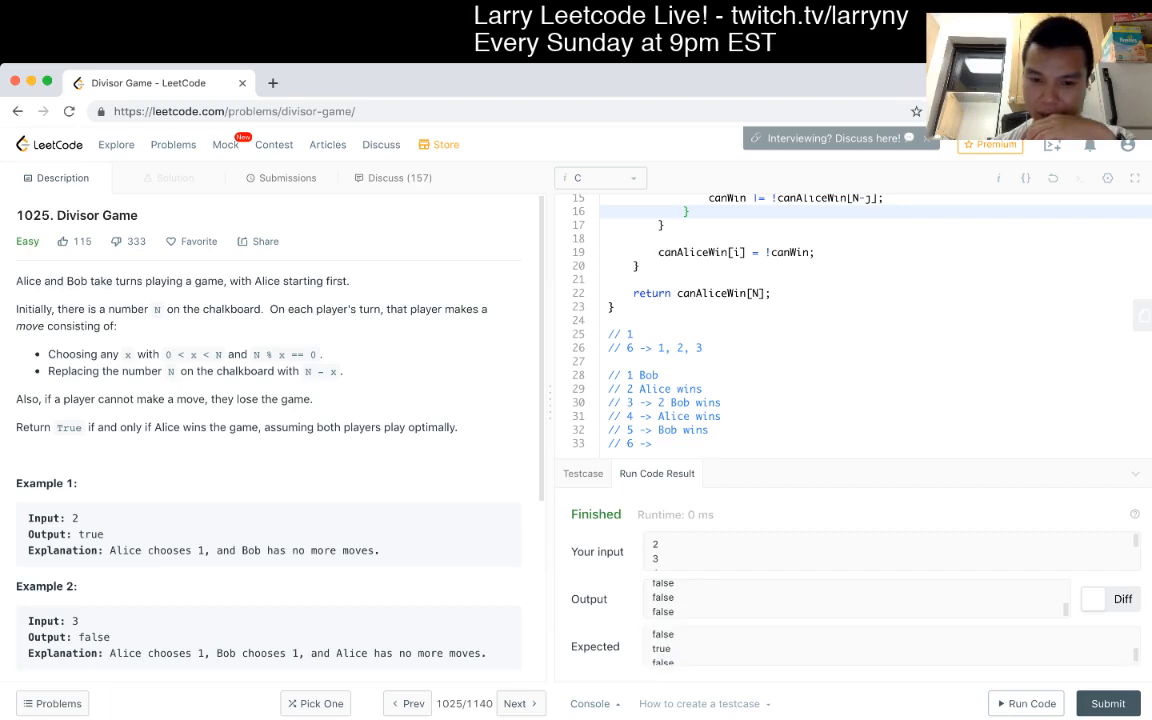
scroll(663, 645, "up", 1)
scroll(663, 645, "down", 1)
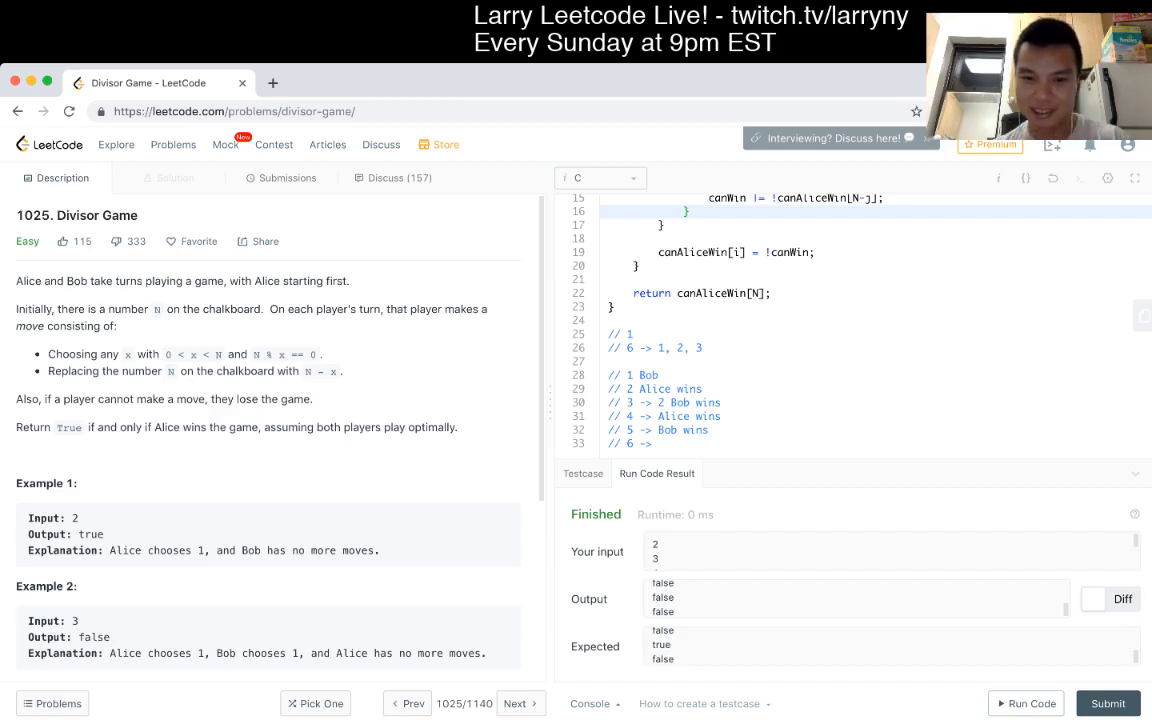
Extend the custom test inputs to 2 through 10 and rerun the solution
left_click(583, 473)
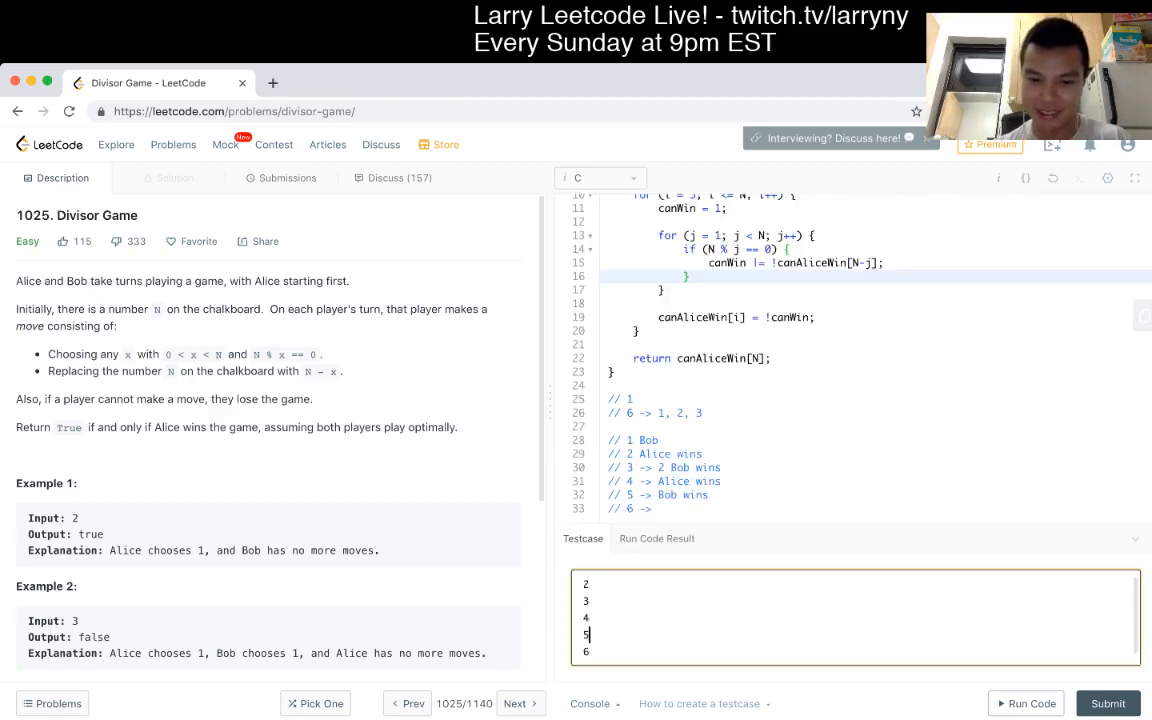
type("7 8")
type(" 9")
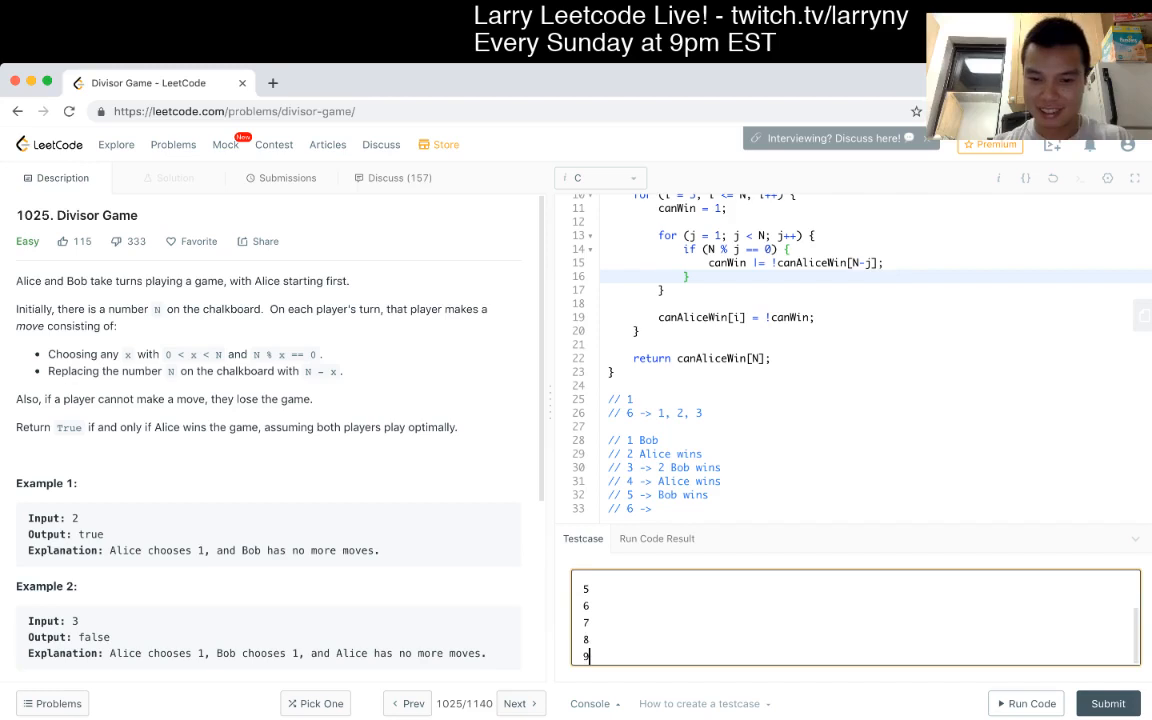
type(" 10")
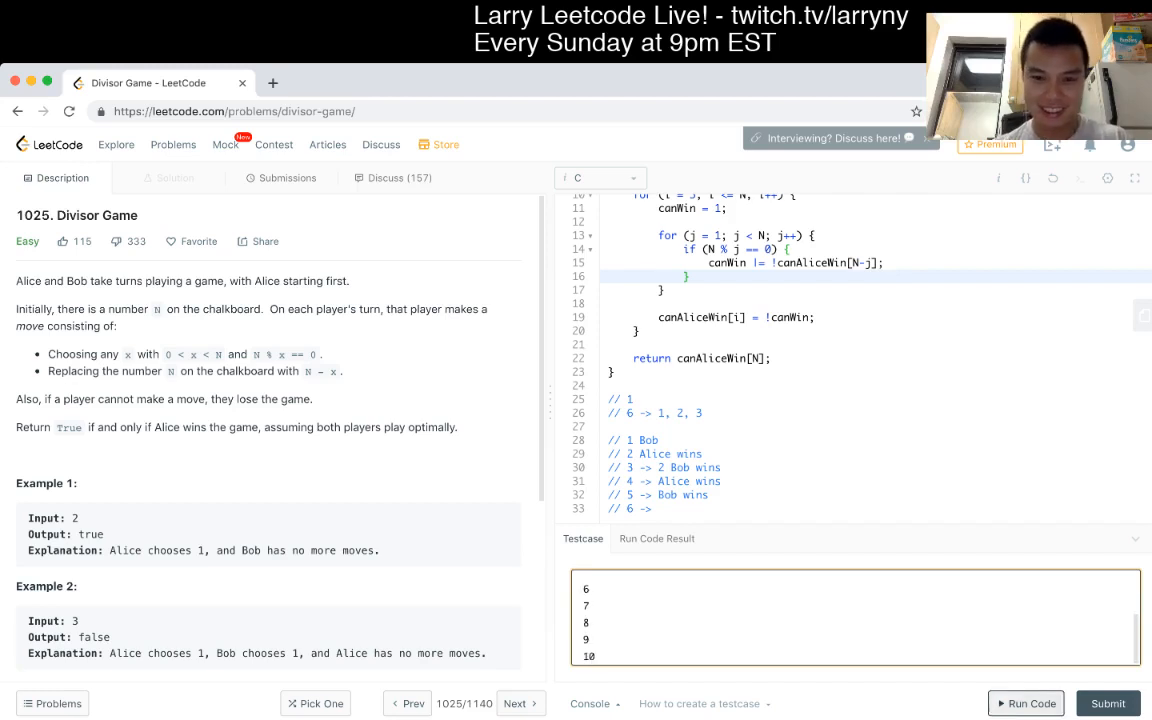
left_click(1025, 703)
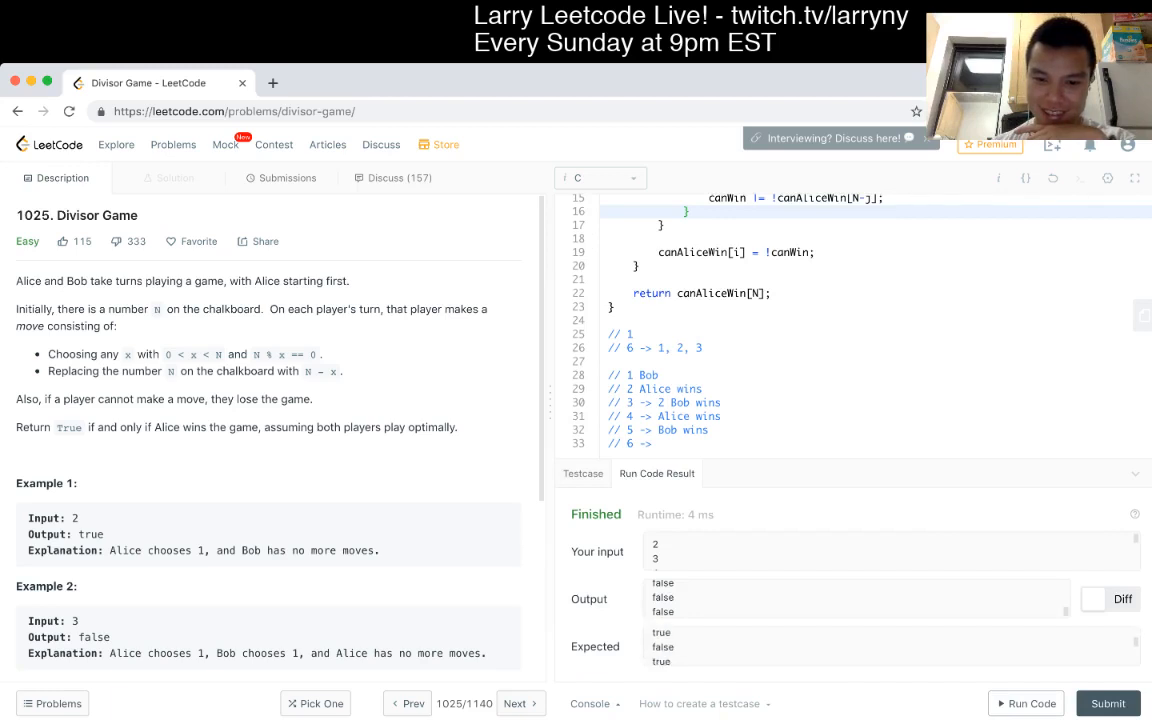
scroll(850, 645, "down", 1)
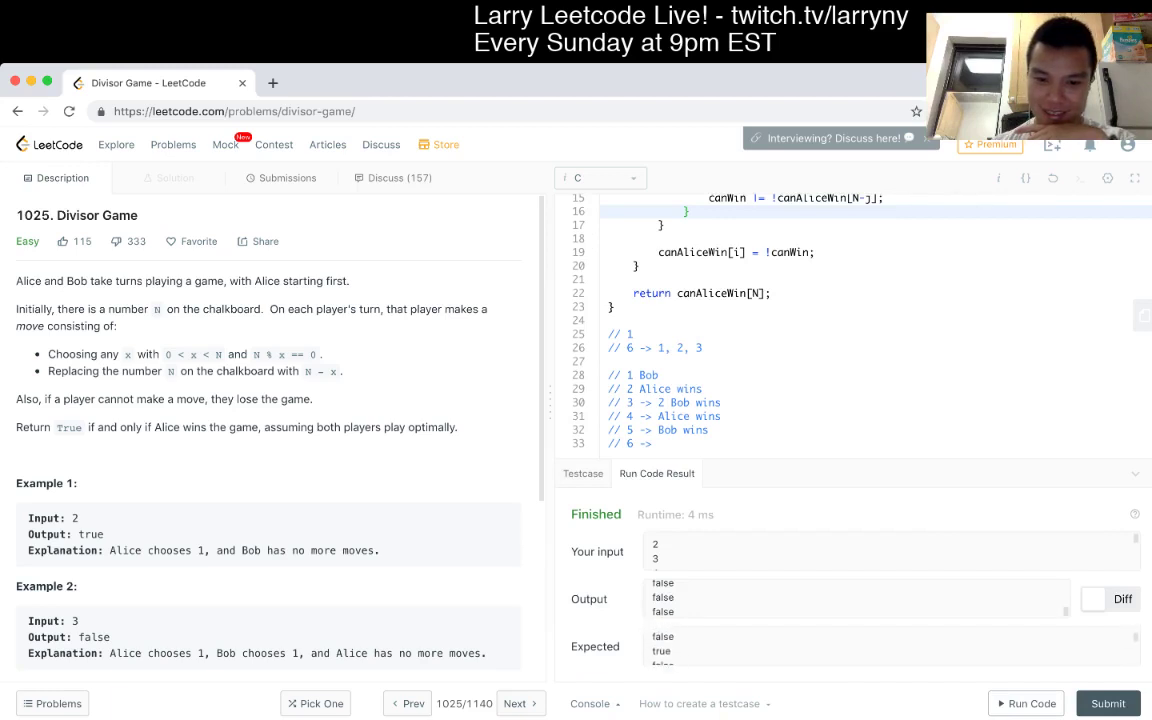
scroll(850, 645, "up", 1)
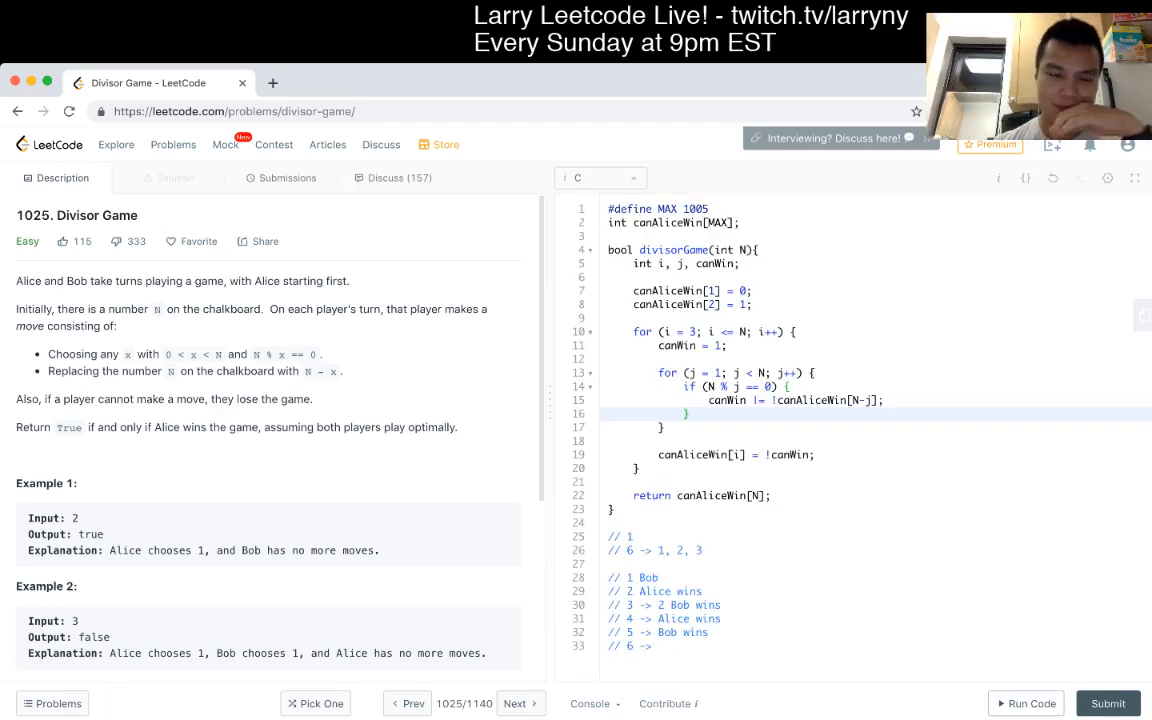
Collapse the results panel and review the case notes, canWin = 1 line and return line
left_click(1135, 473)
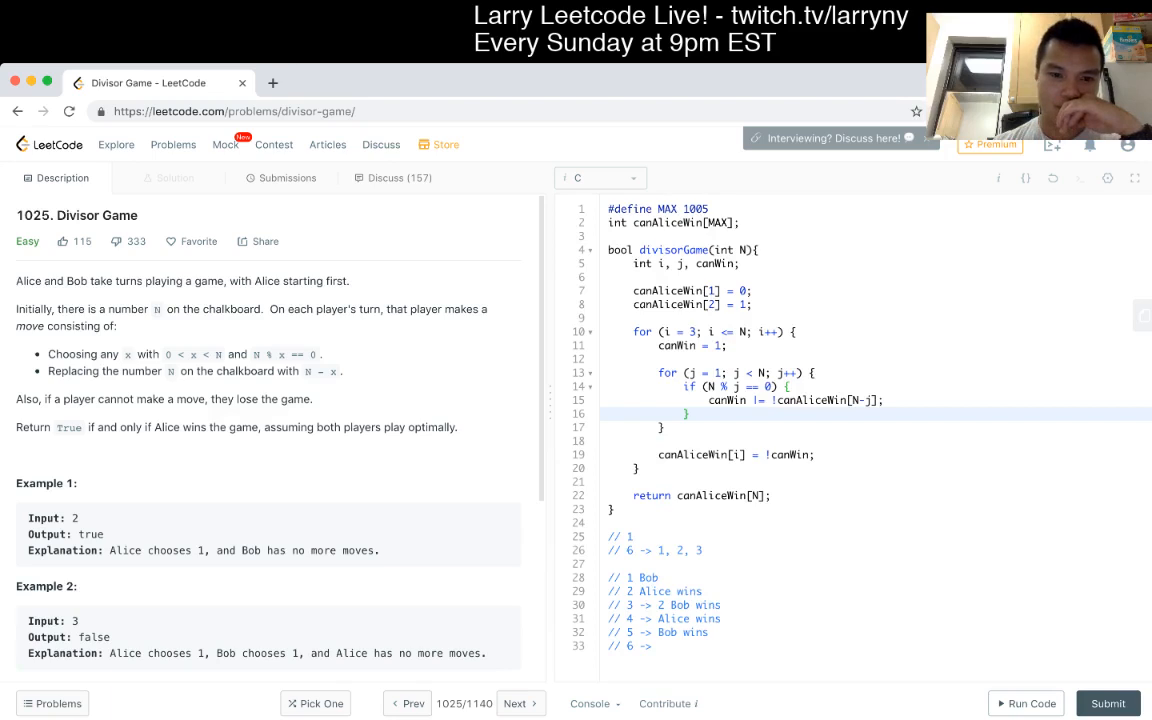
left_click(705, 550)
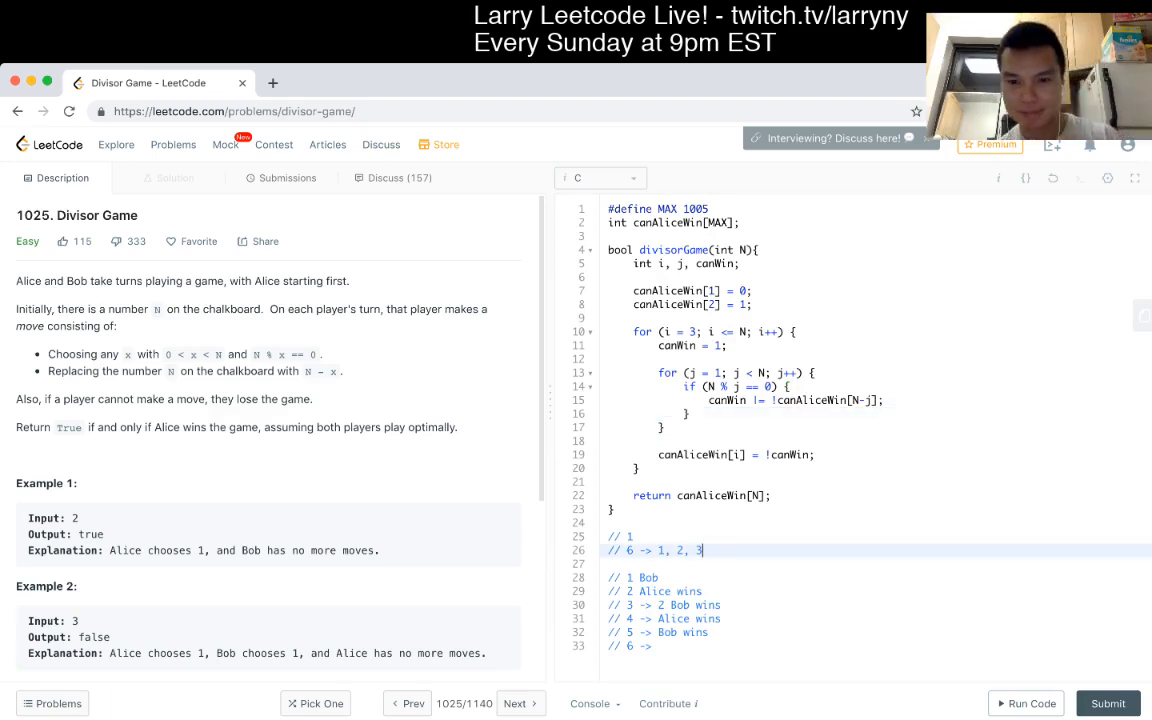
left_click(728, 345)
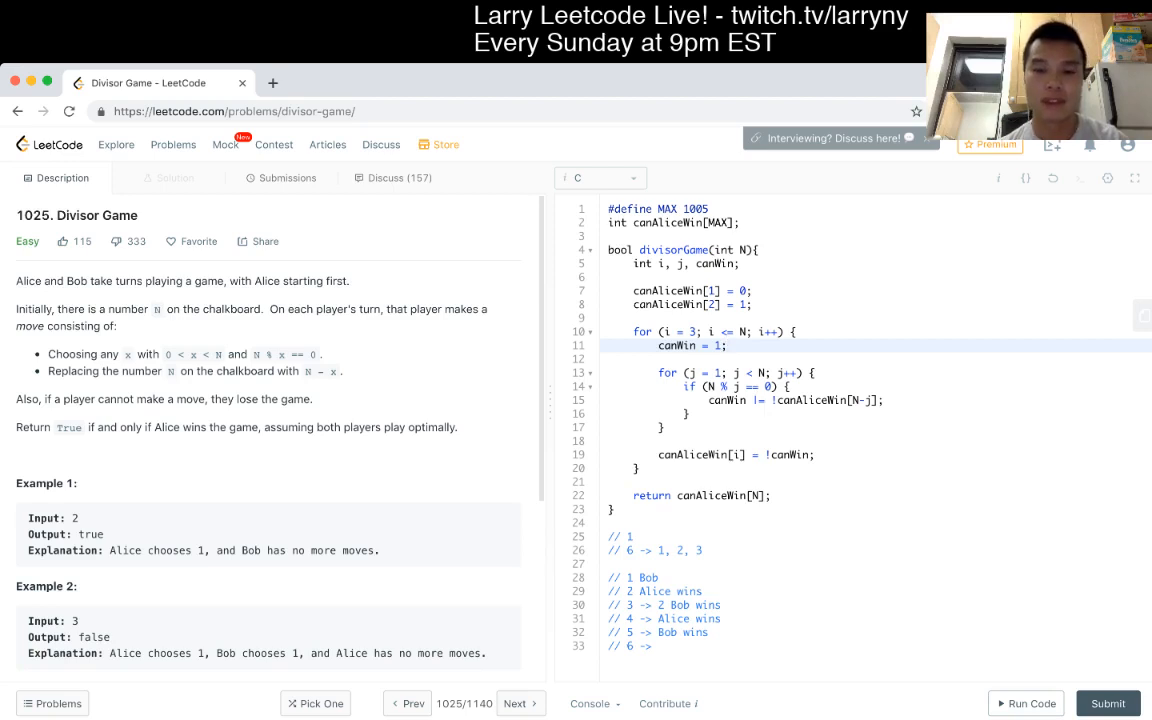
left_click(850, 495)
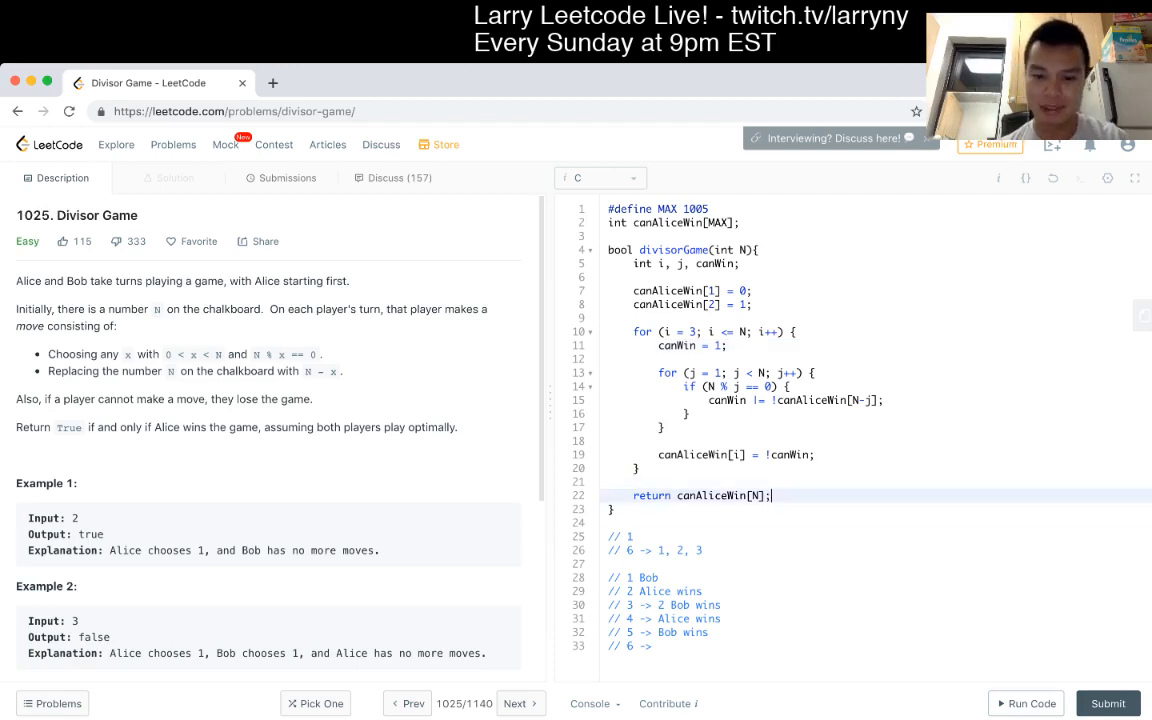
Jot odd/even parity comment lines below the existing case notes
left_click_drag(608, 536, 660, 646)
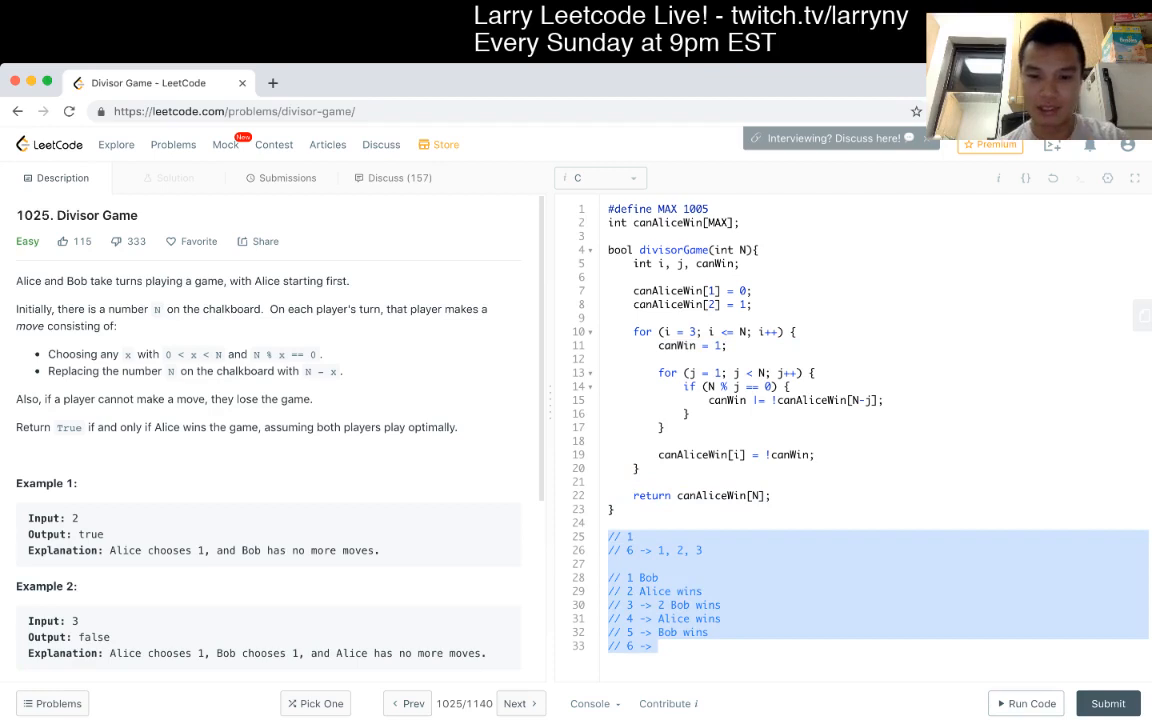
key("Return")
key("Return")
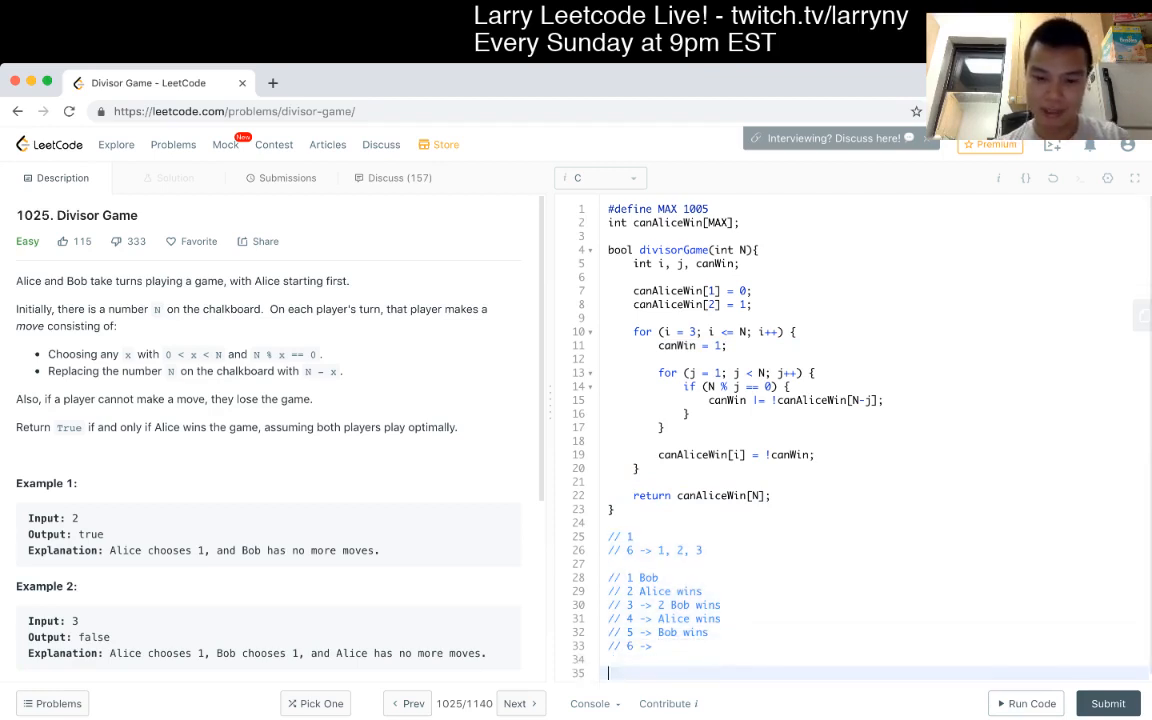
type("// odd -")
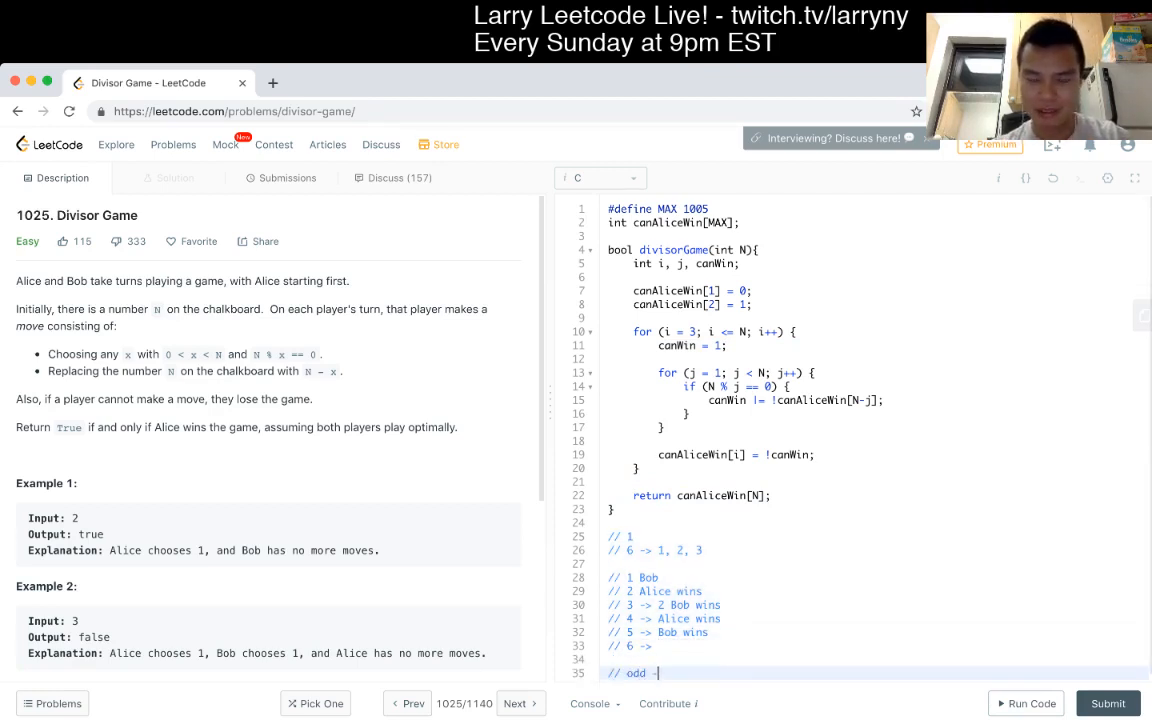
type(">")
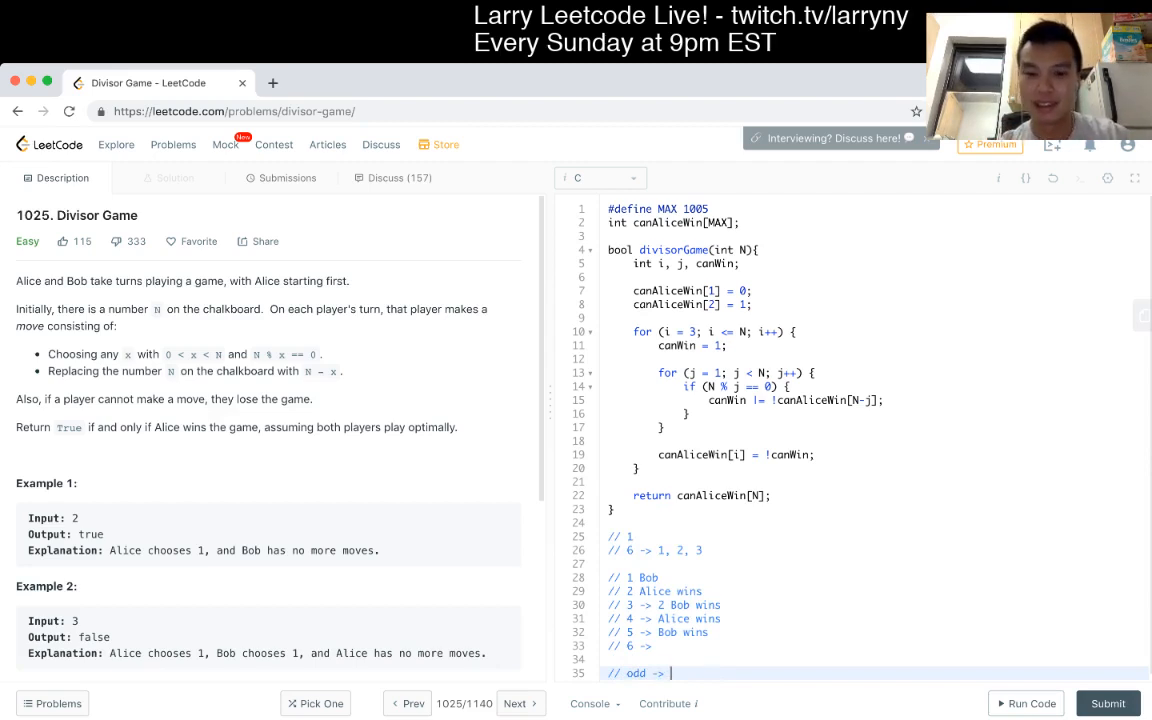
type("even")
key("Return")
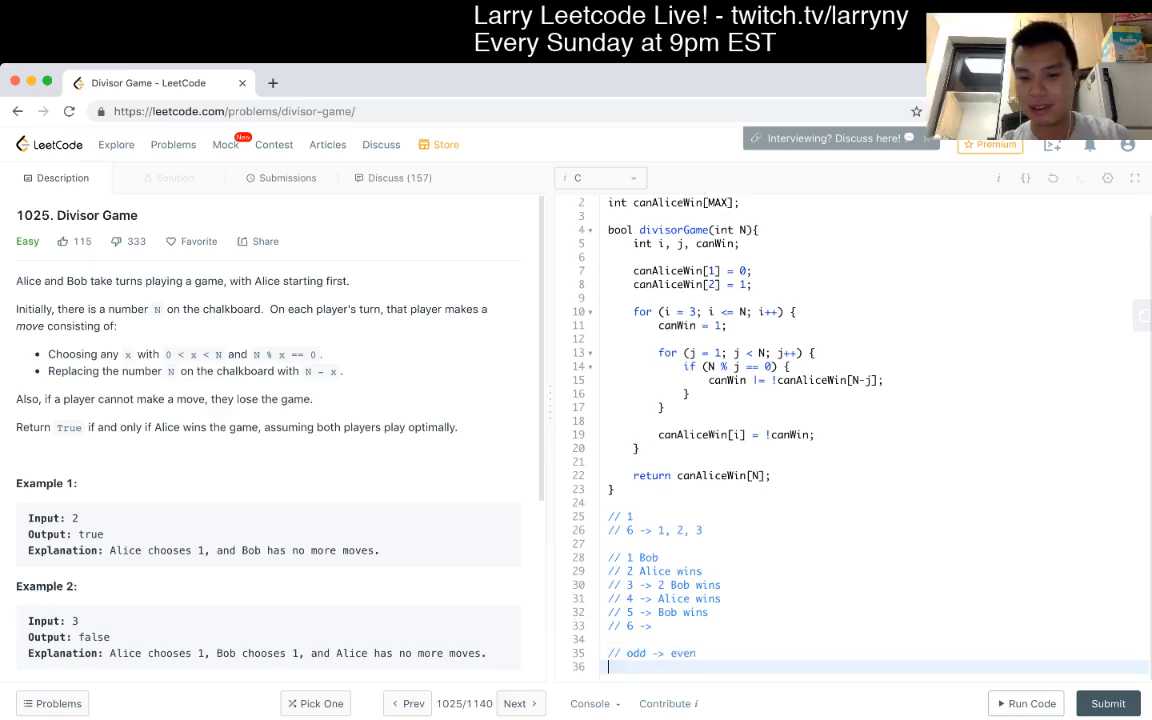
type("// even ->")
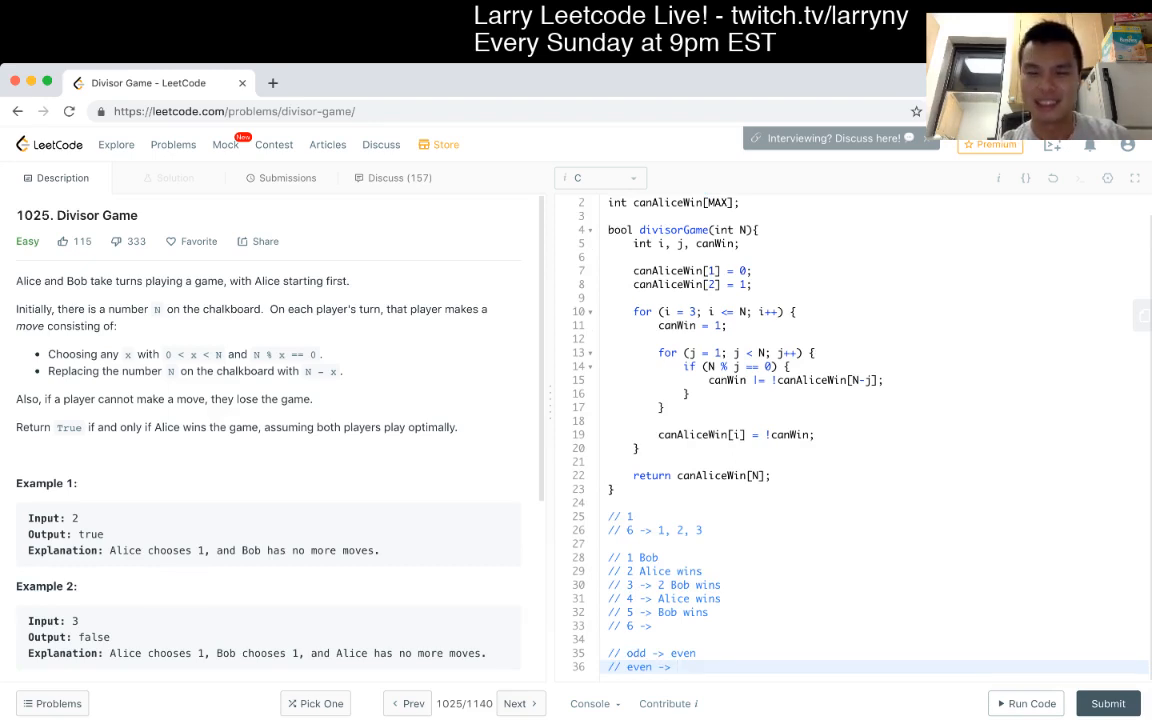
type("even")
key("Return")
type("//")
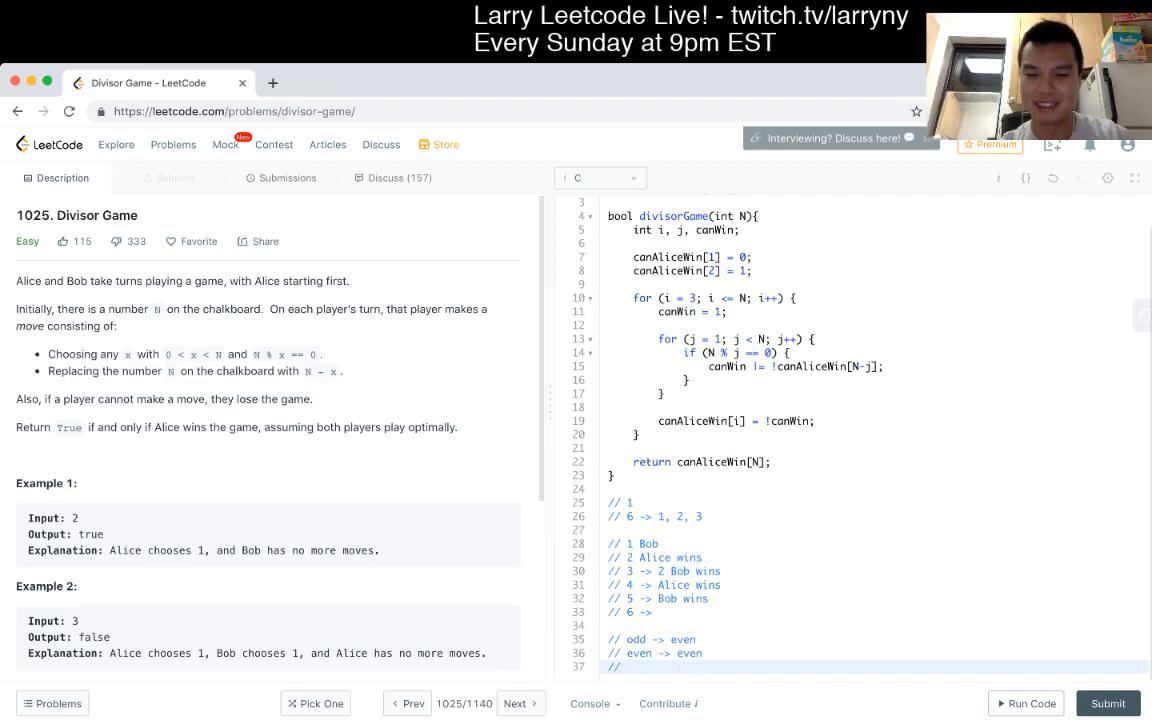
key("Up")
type("or od")
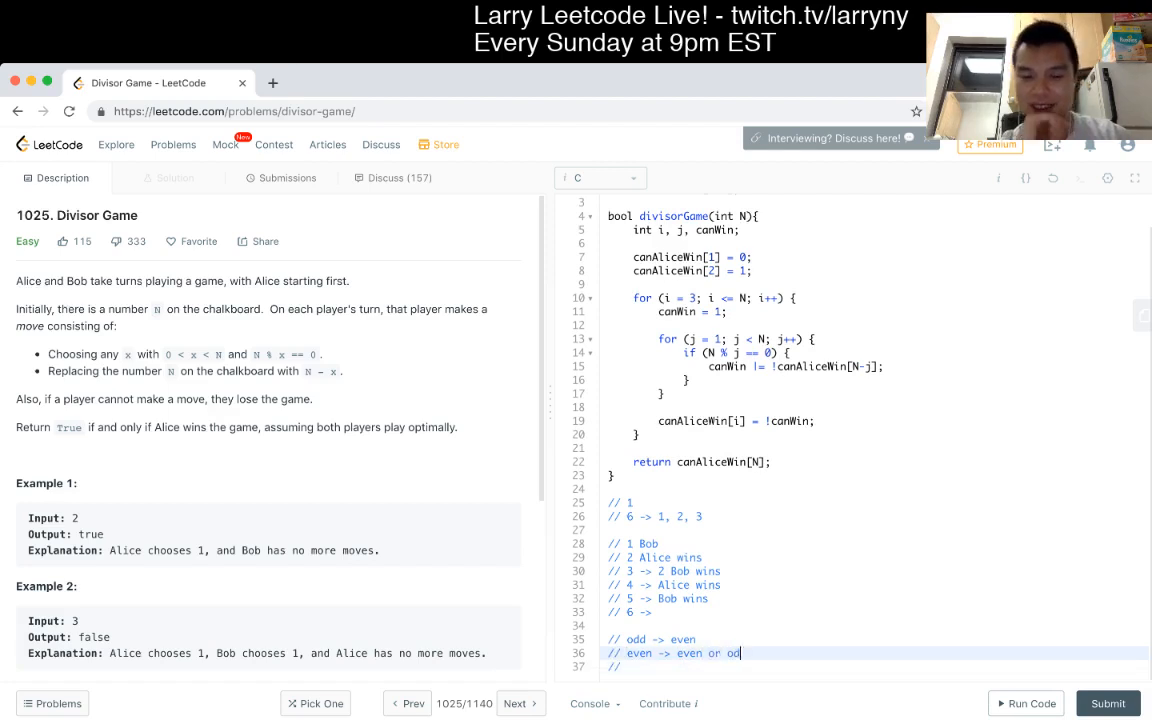
type("d")
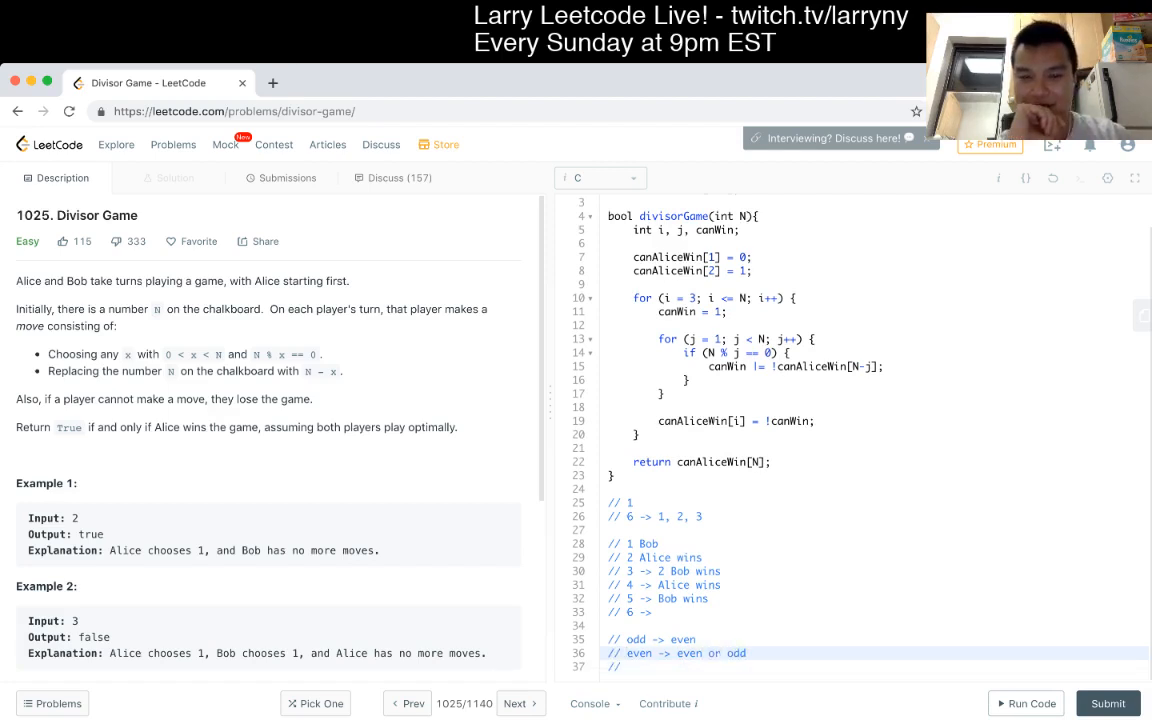
Select the leftover odd/even comment lines and delete them so the file ends at '6 ->'
key("Up")
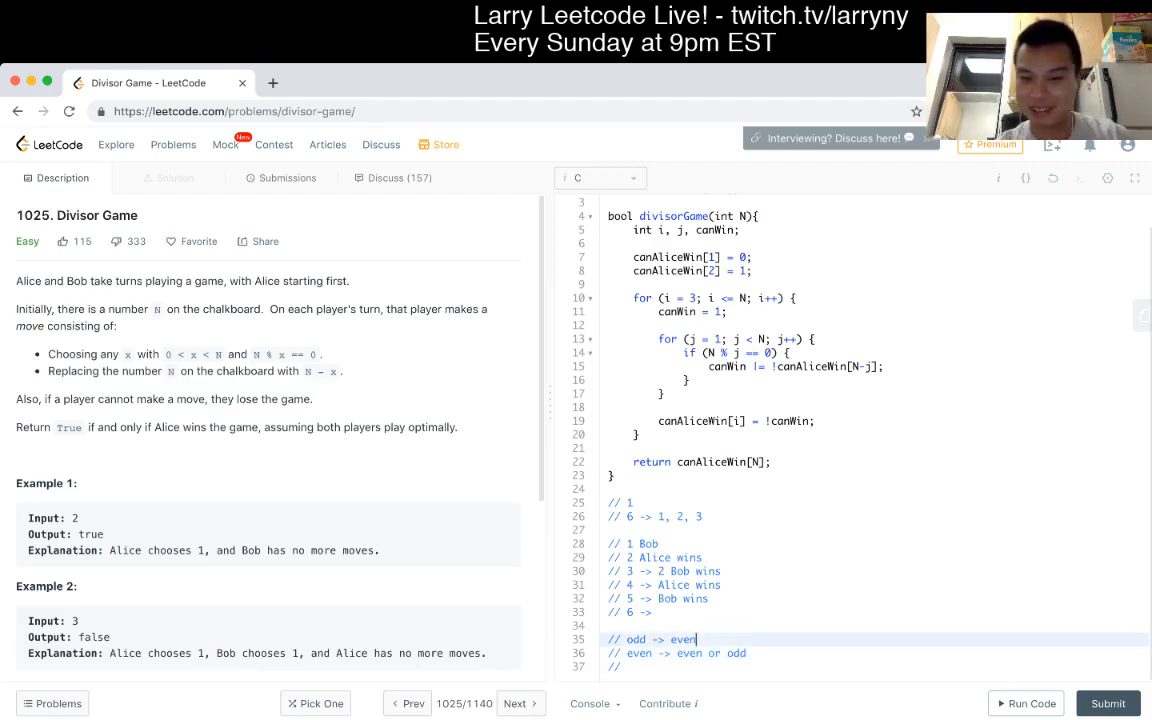
key("Up")
key("shift+Down")
key("shift+Down")
key("shift+Down")
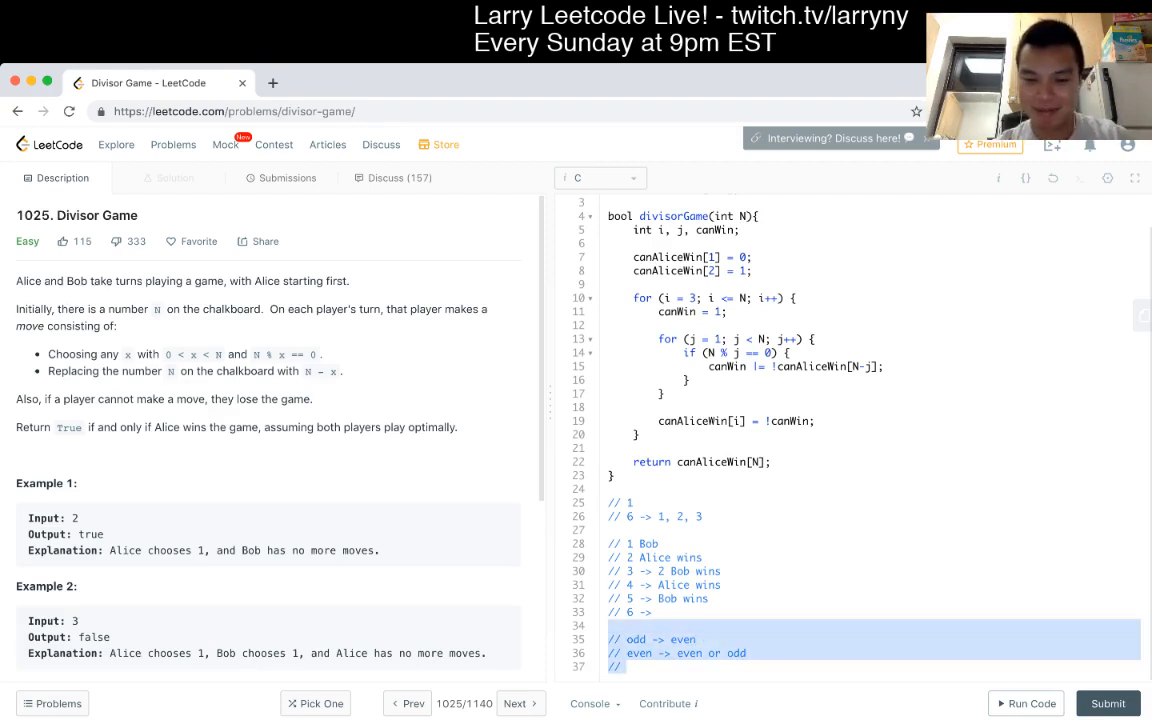
key("Up")
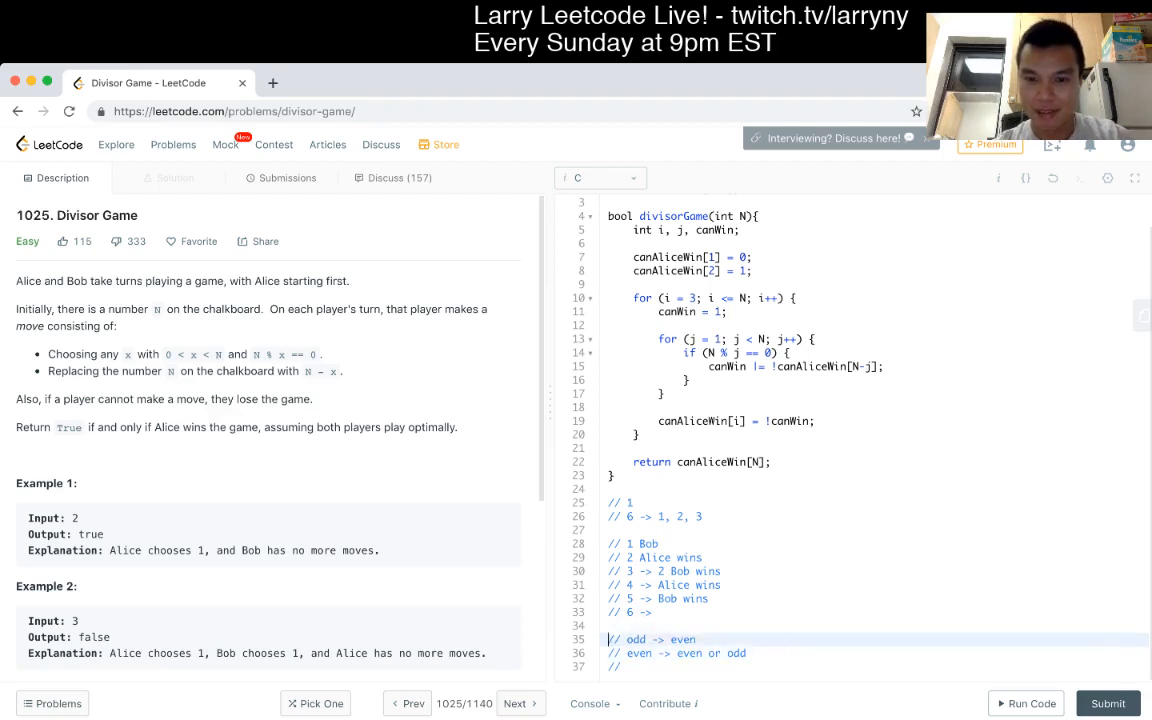
key("shift+Up")
key("shift+Up")
key("shift+Up")
key("BackSpace")
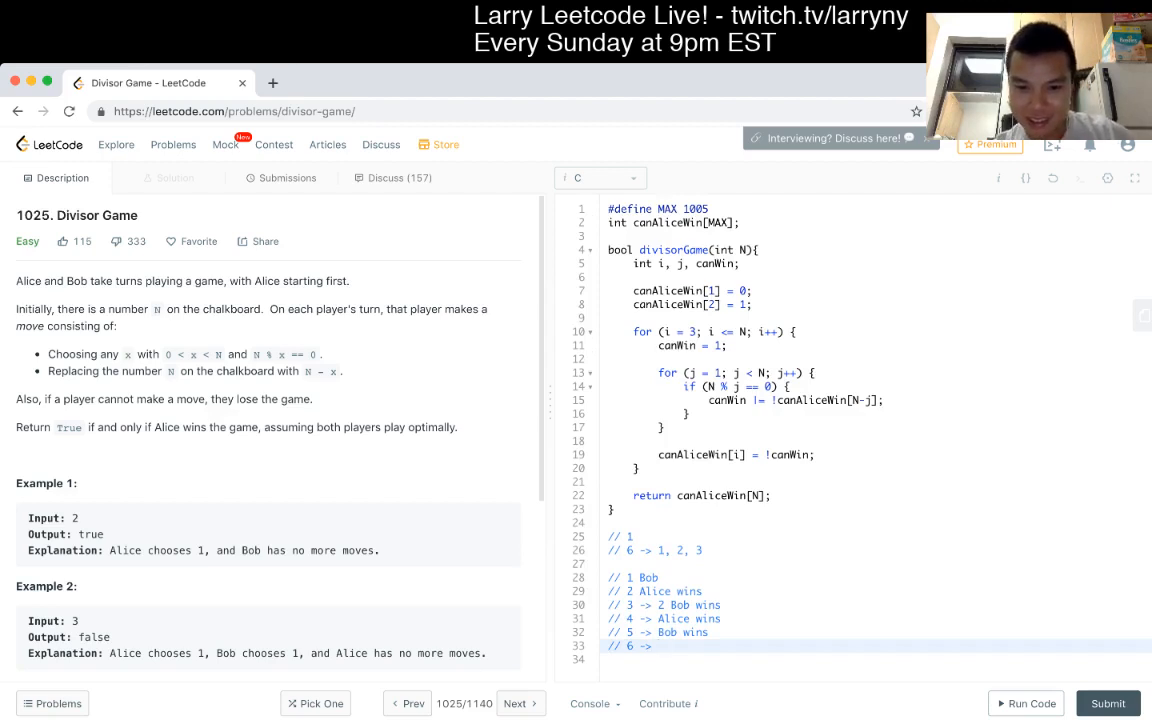
Run the solution on the sample cases, getting true, false, false versus expected true, false
key("Up")
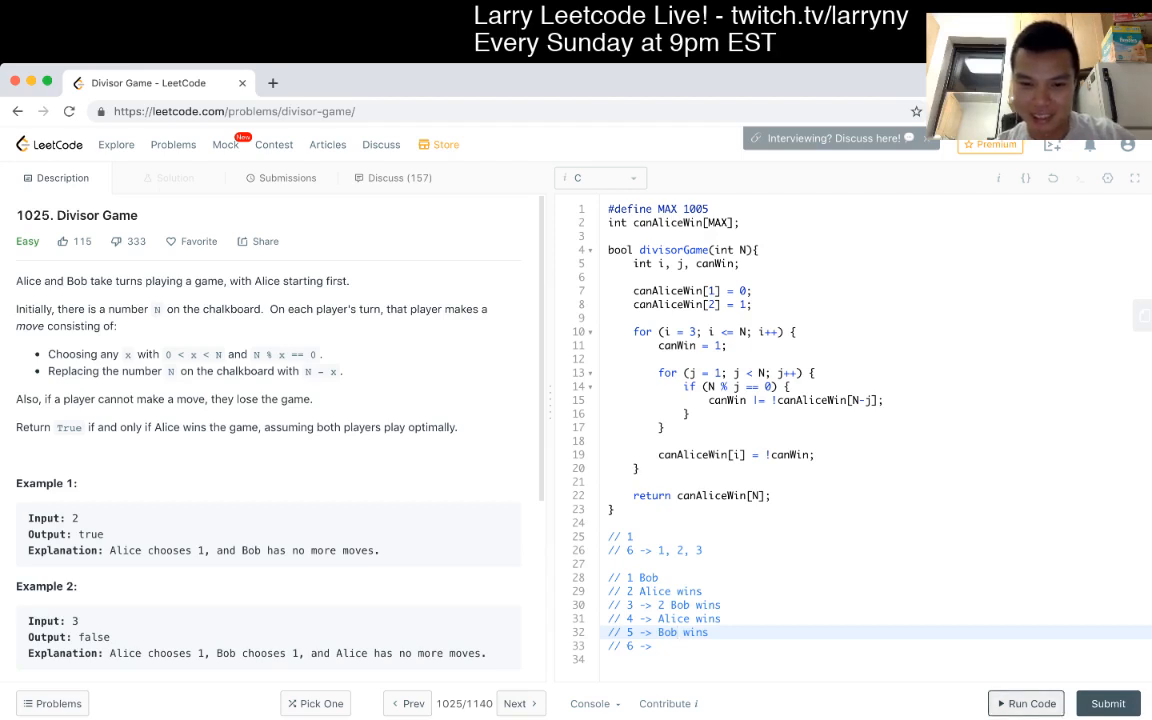
left_click(1025, 703)
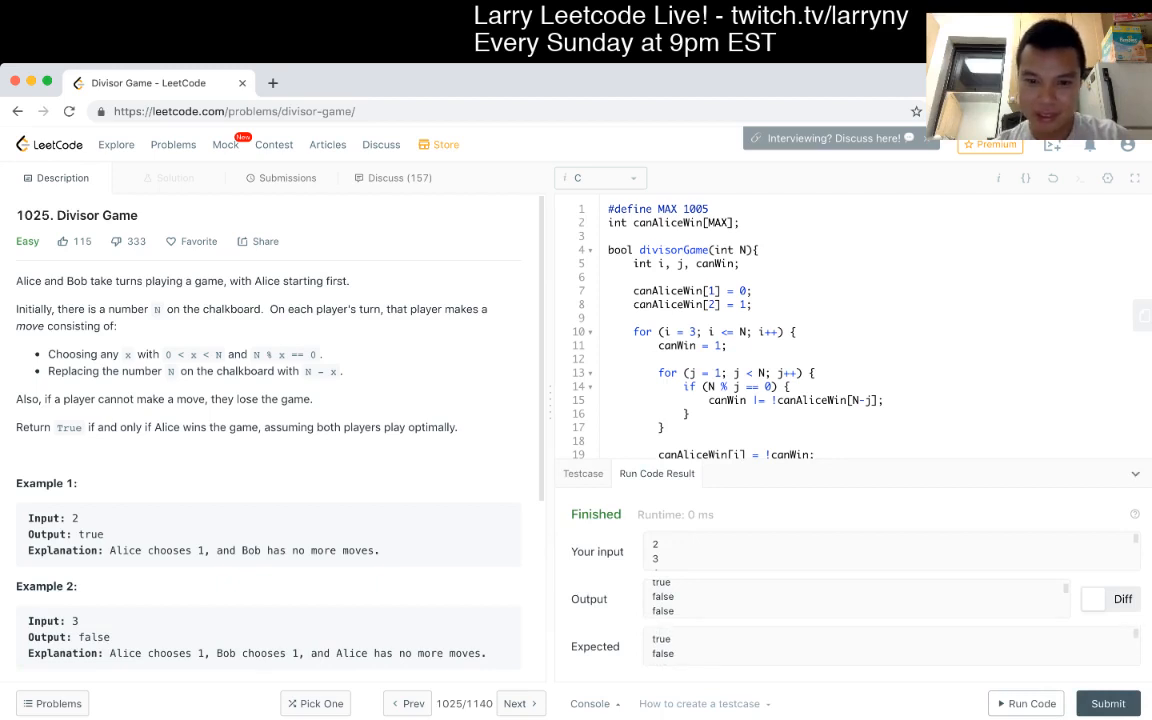
key("Escape")
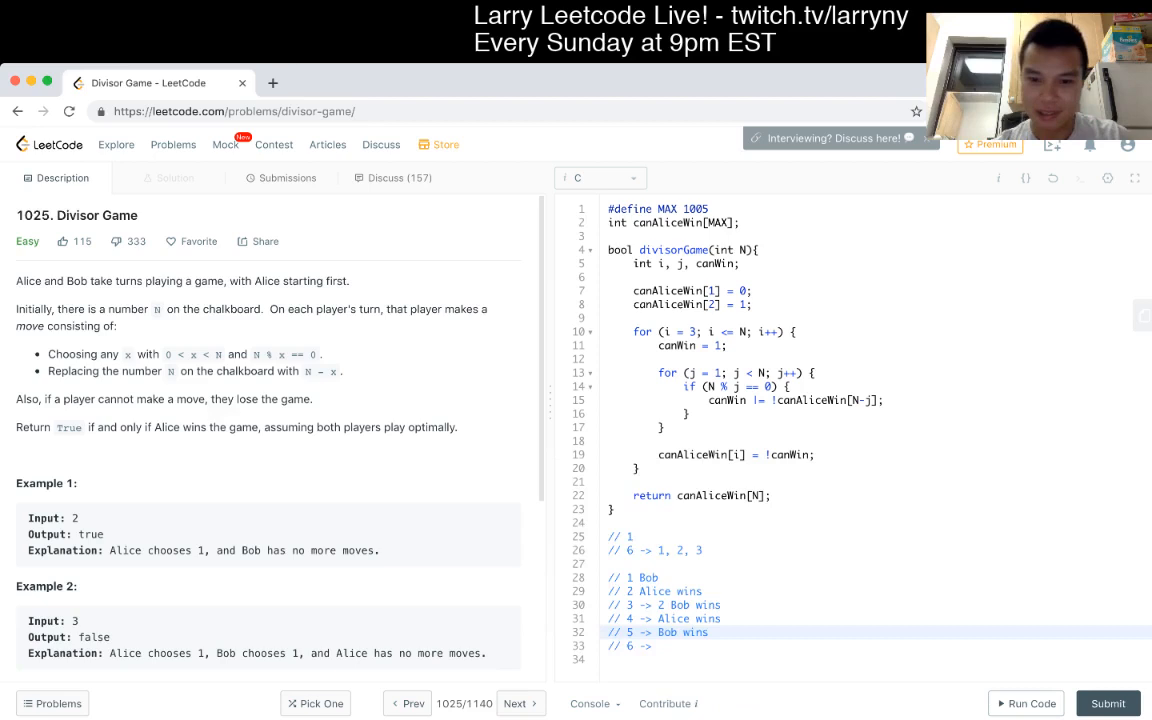
double_click(688, 618)
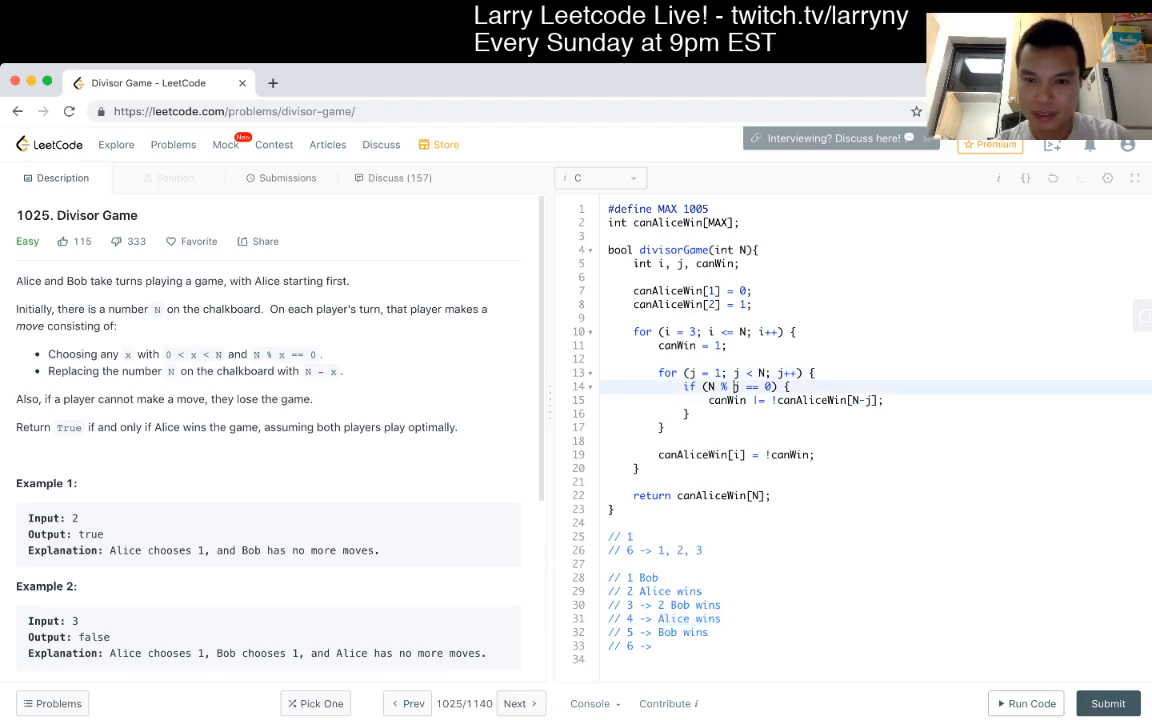
left_click(744, 386)
left_click(810, 400)
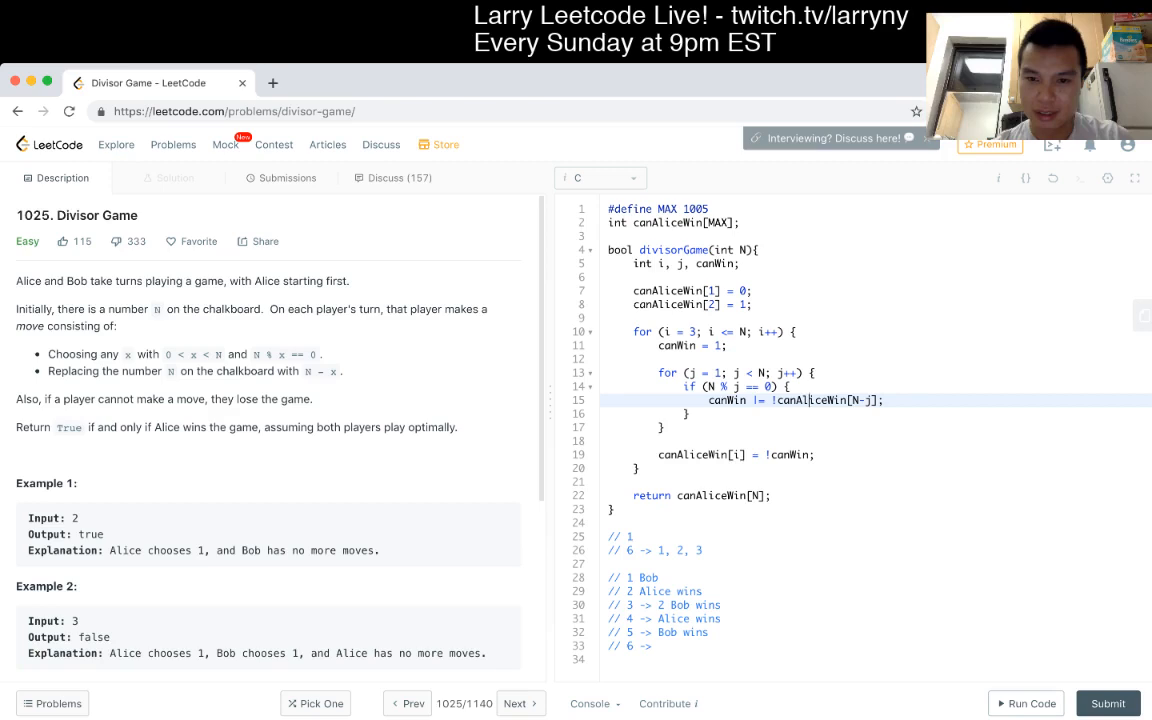
double_click(727, 400)
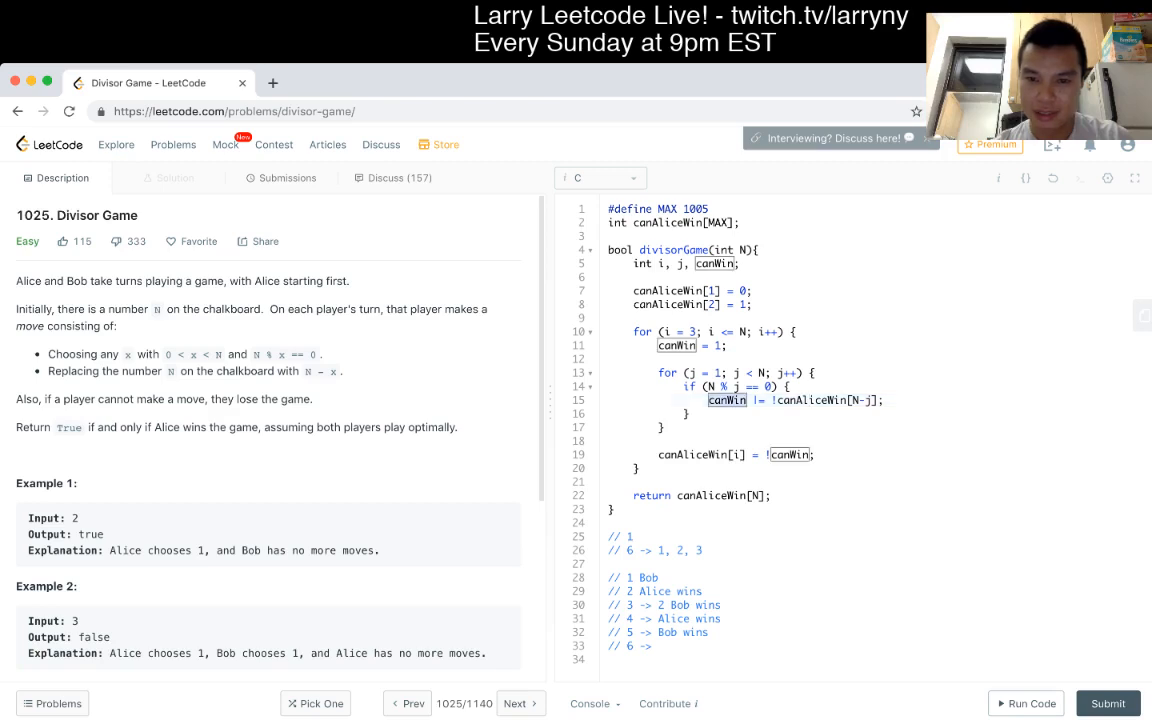
left_click(775, 454)
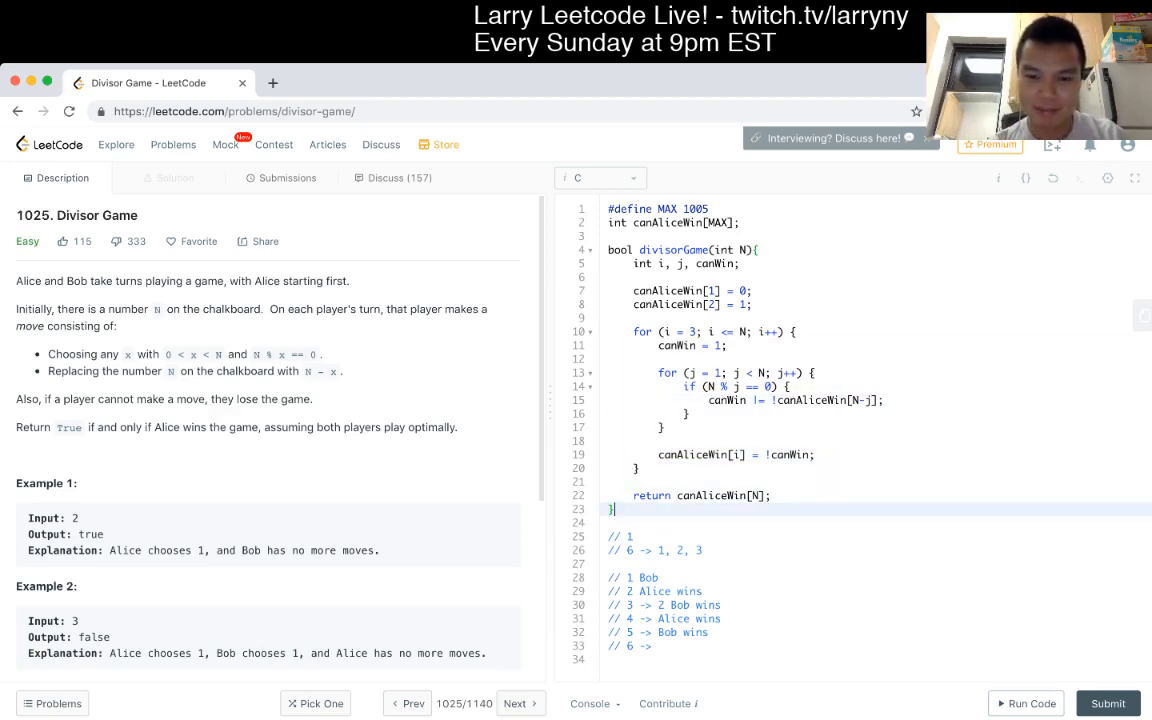
key("Down")
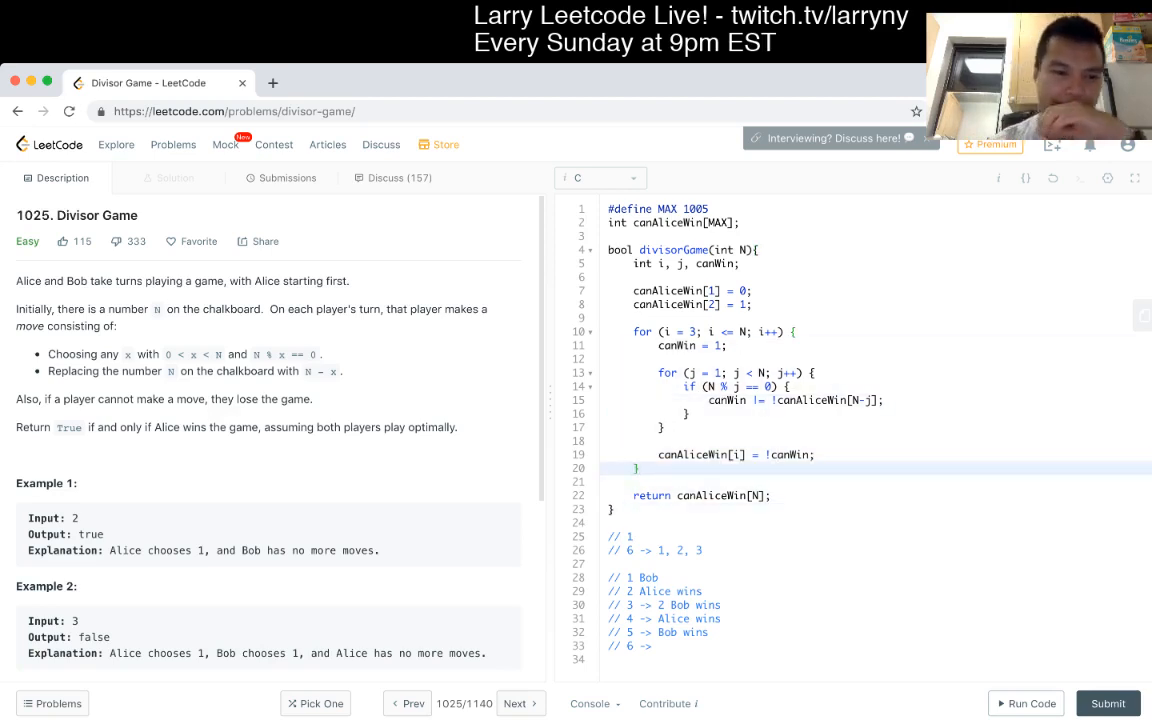
scroll(270, 450, "down", 5)
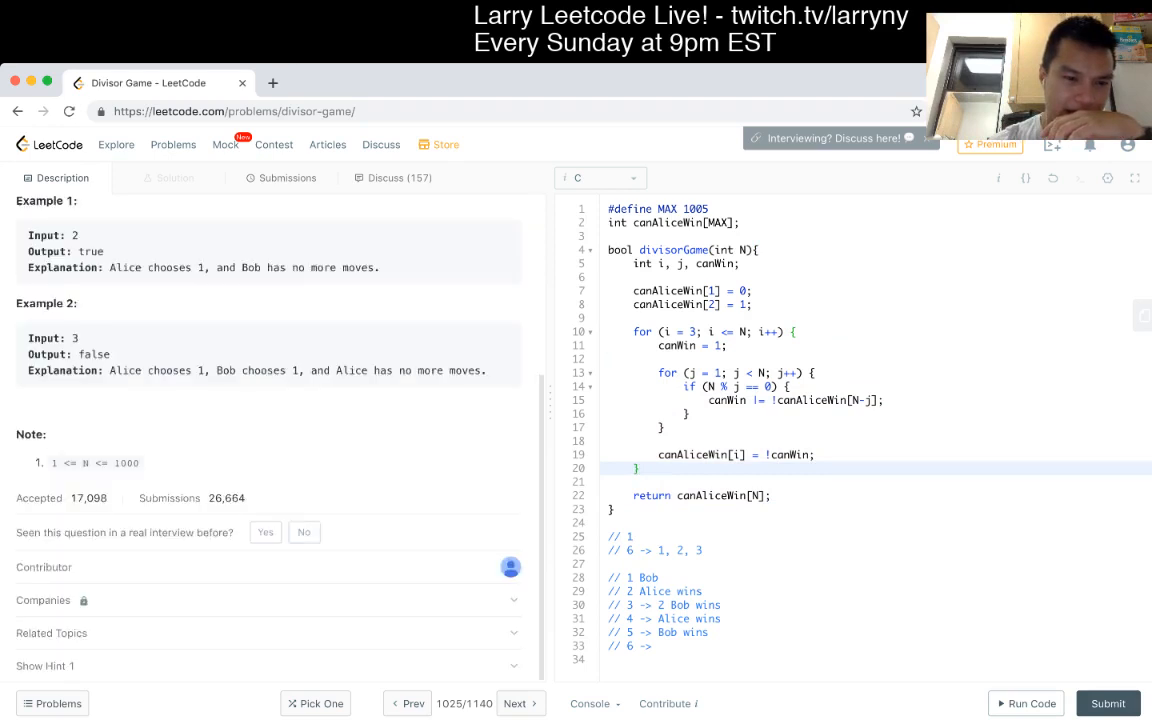
scroll(270, 450, "up", 1)
scroll(270, 400, "up", 3)
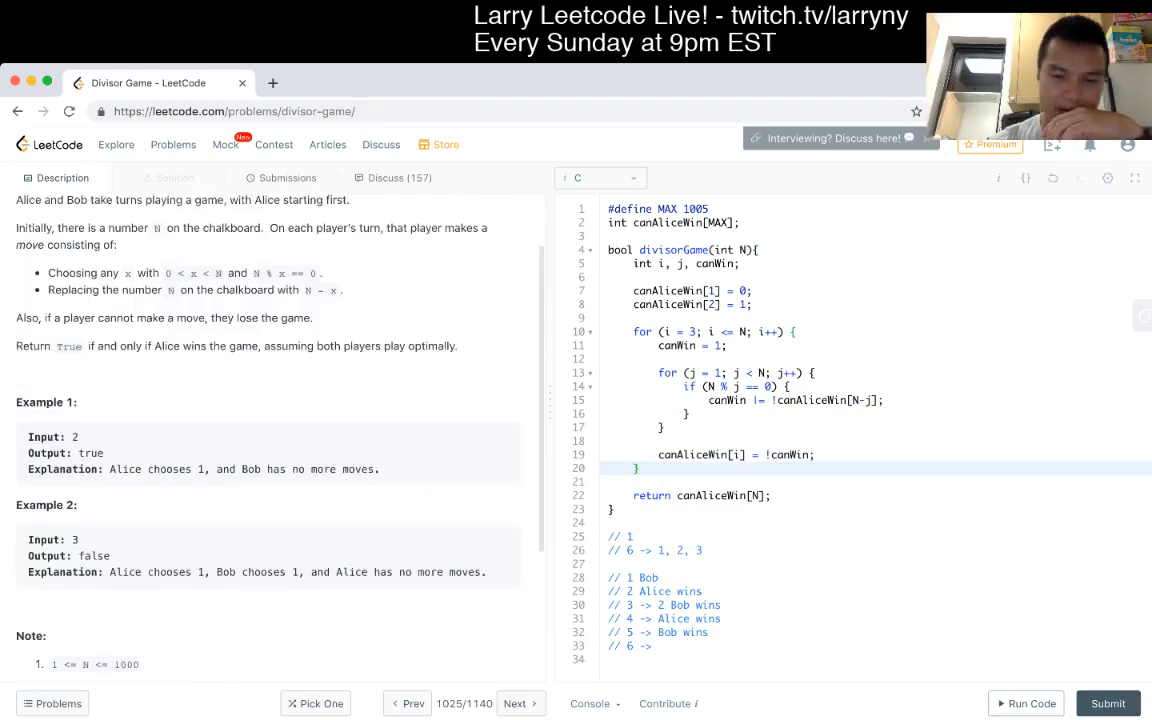
scroll(270, 400, "up", 3)
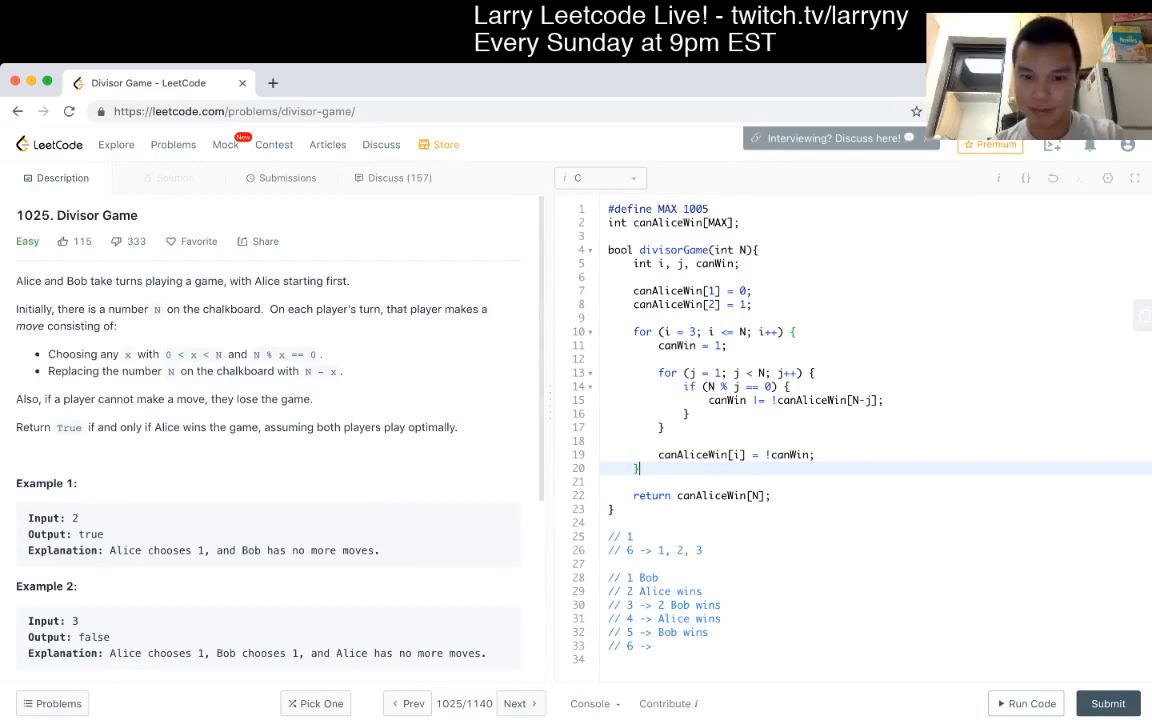
left_click(778, 400)
key("Down")
key("Down")
key("Down")
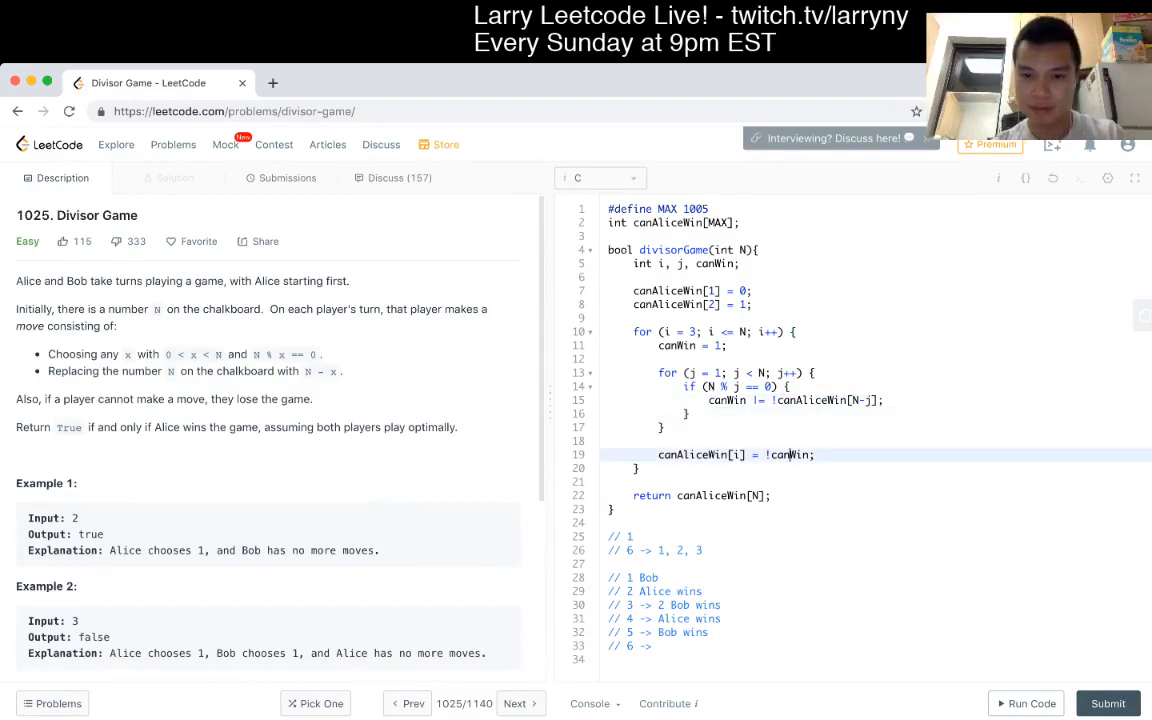
key("alt+Left")
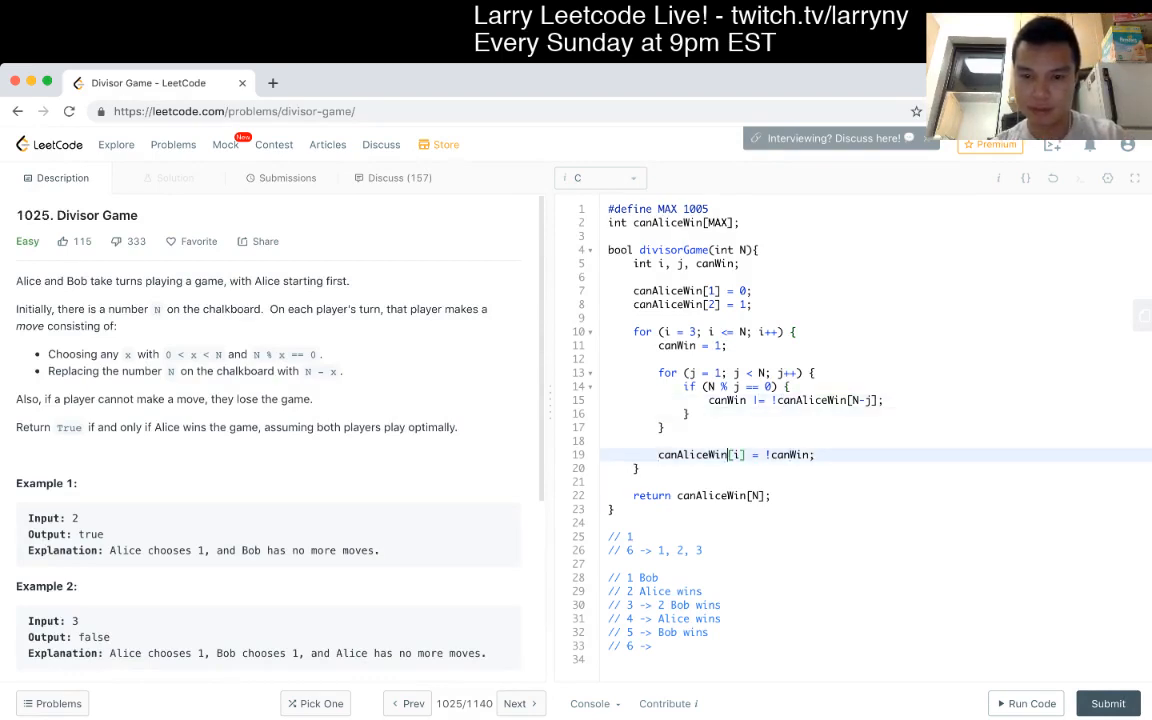
key("Right")
key("Right")
key("Right")
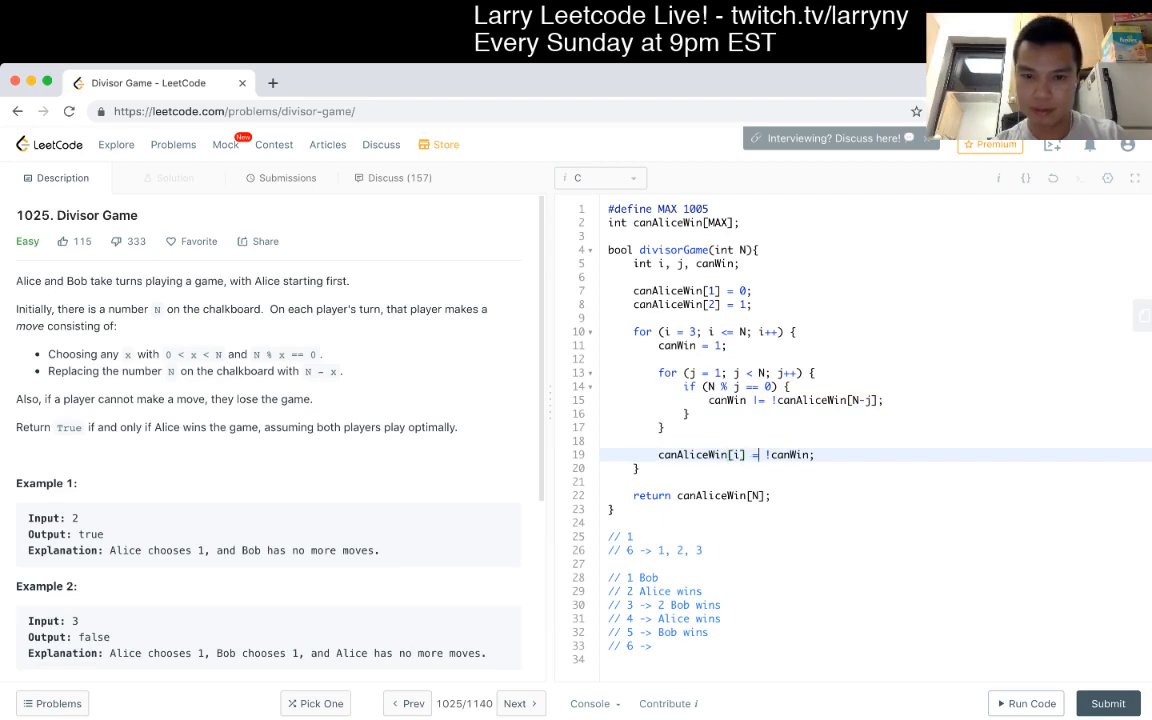
key("Up")
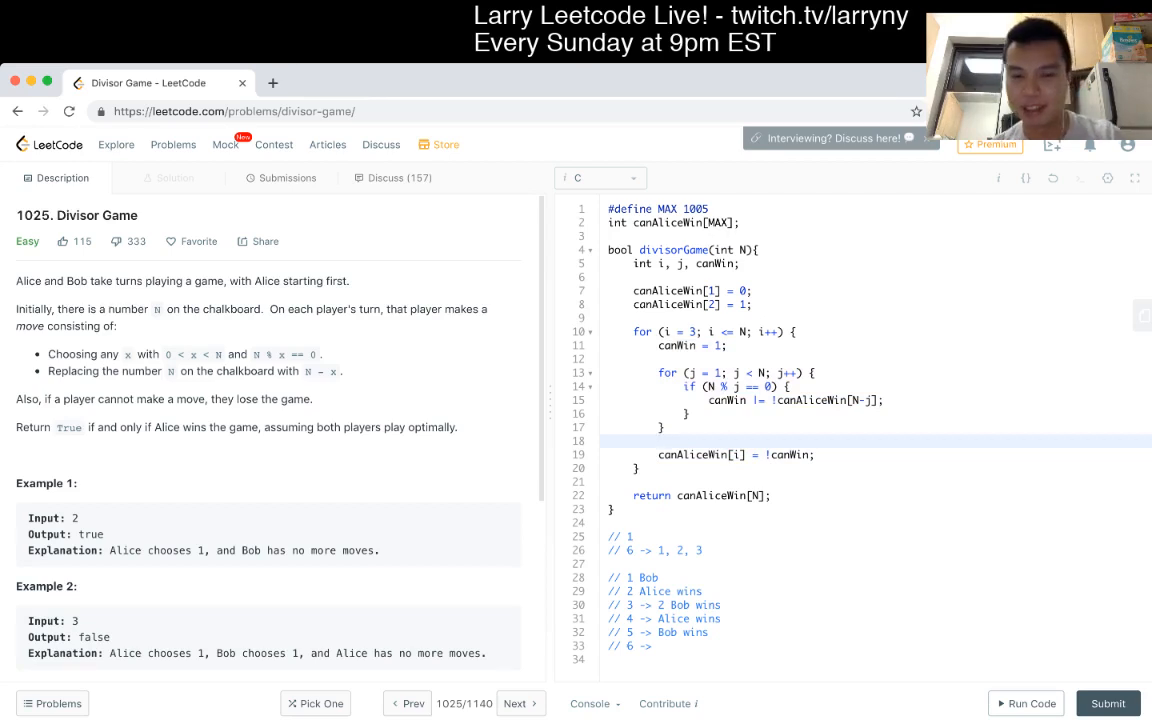
key("Up")
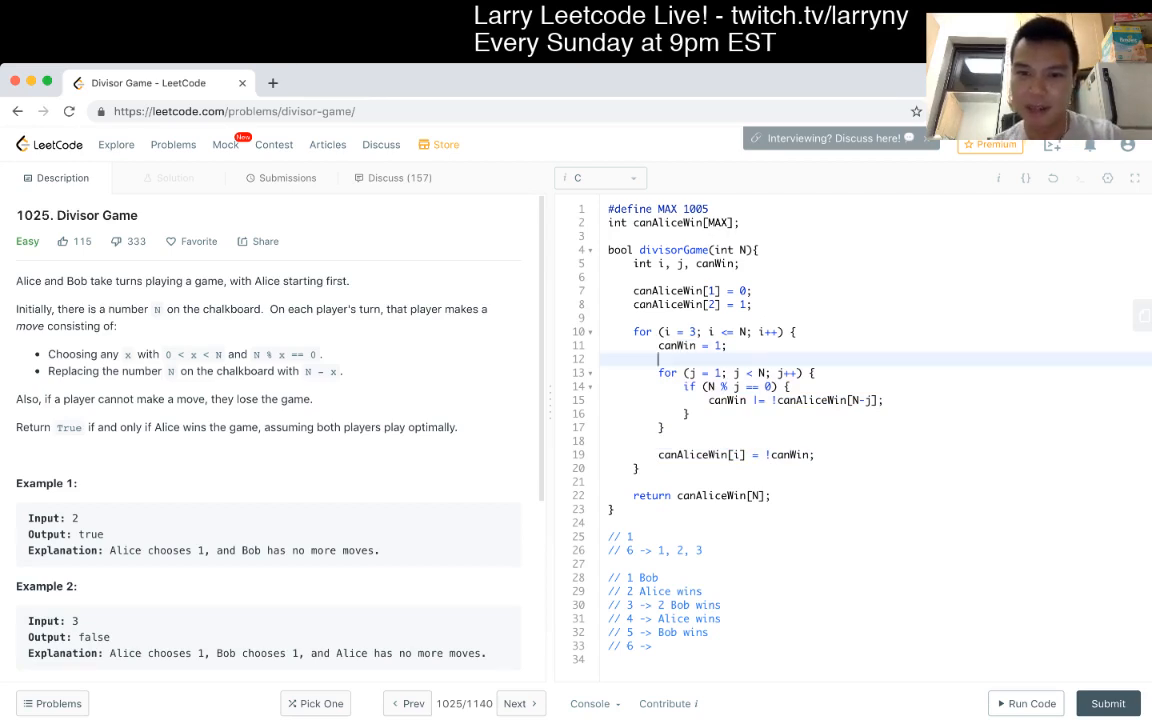
key("Up")
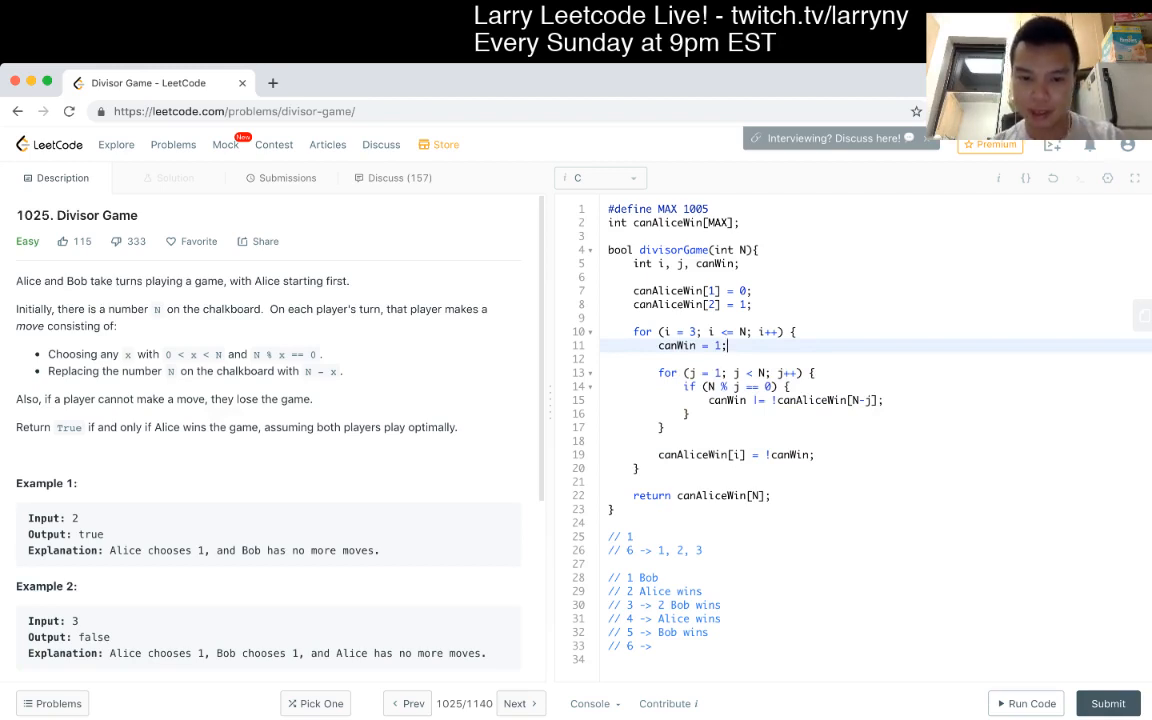
left_click(660, 632)
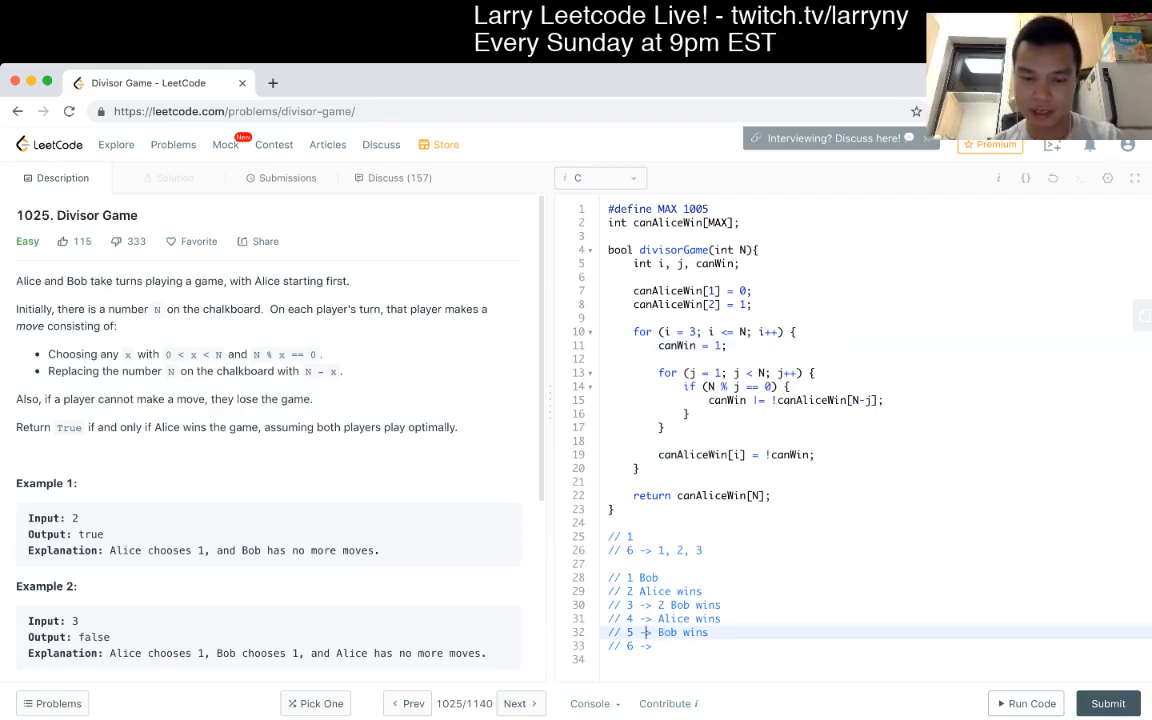
key("Up")
key("Up")
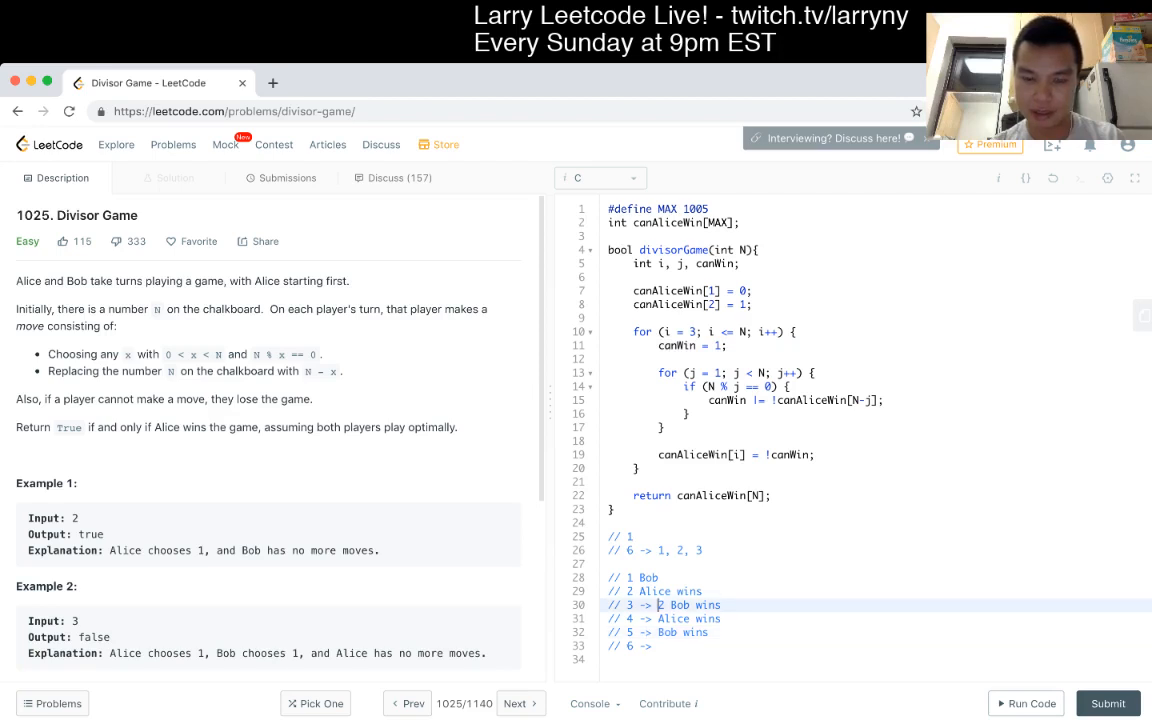
key("Down")
key("Down")
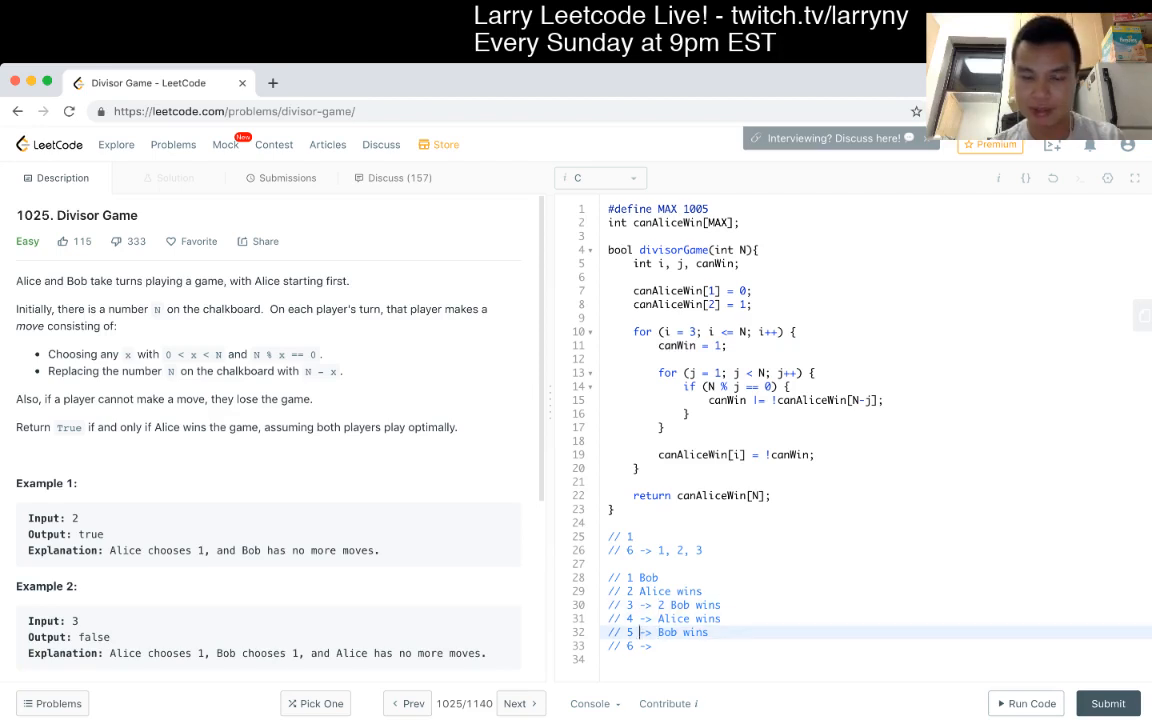
key("Up")
key("Up")
key("Down")
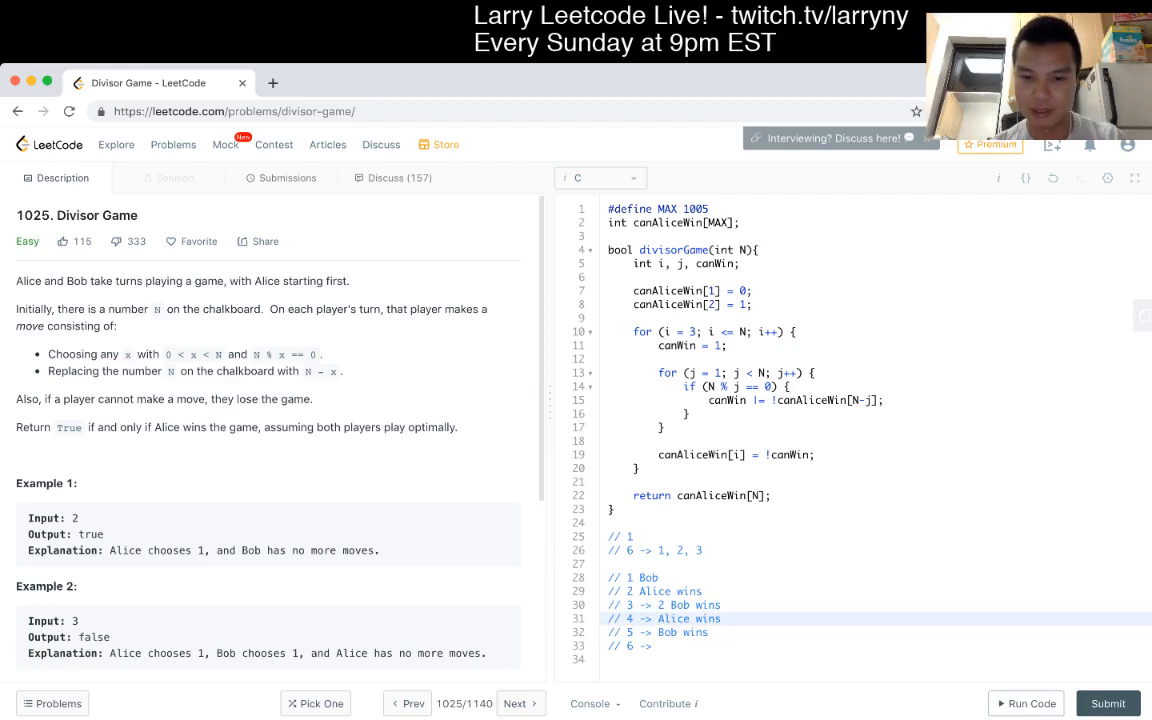
key("shift+End")
key("shift+Down")
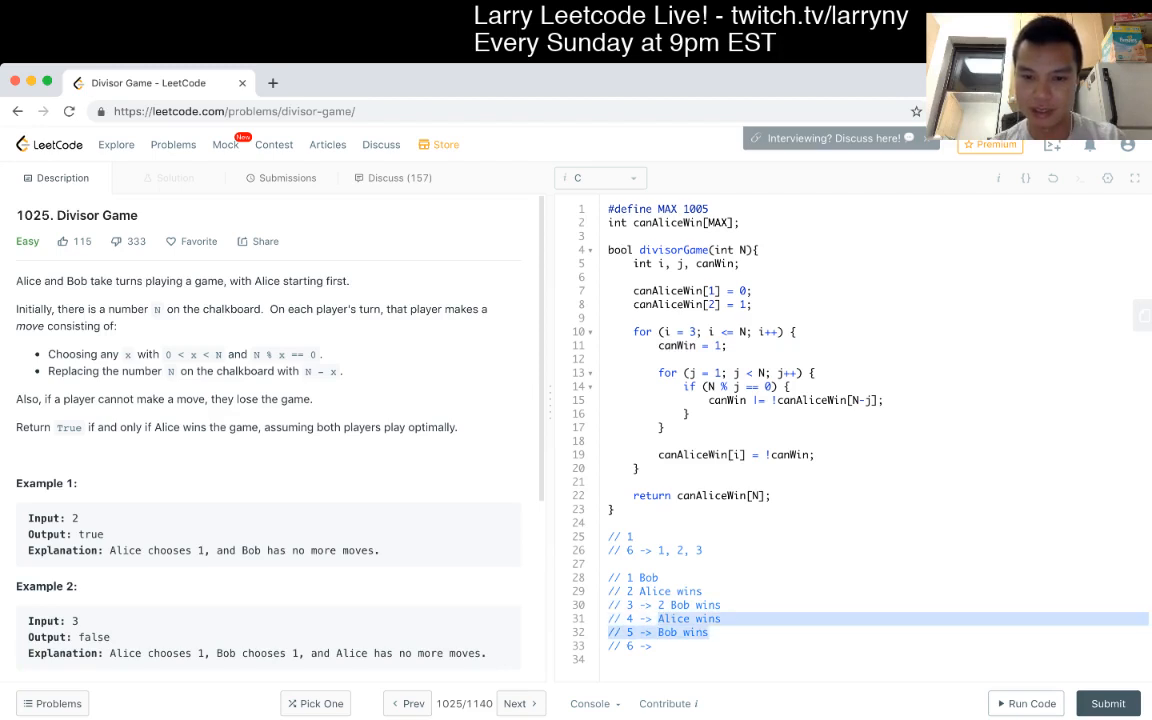
key("End")
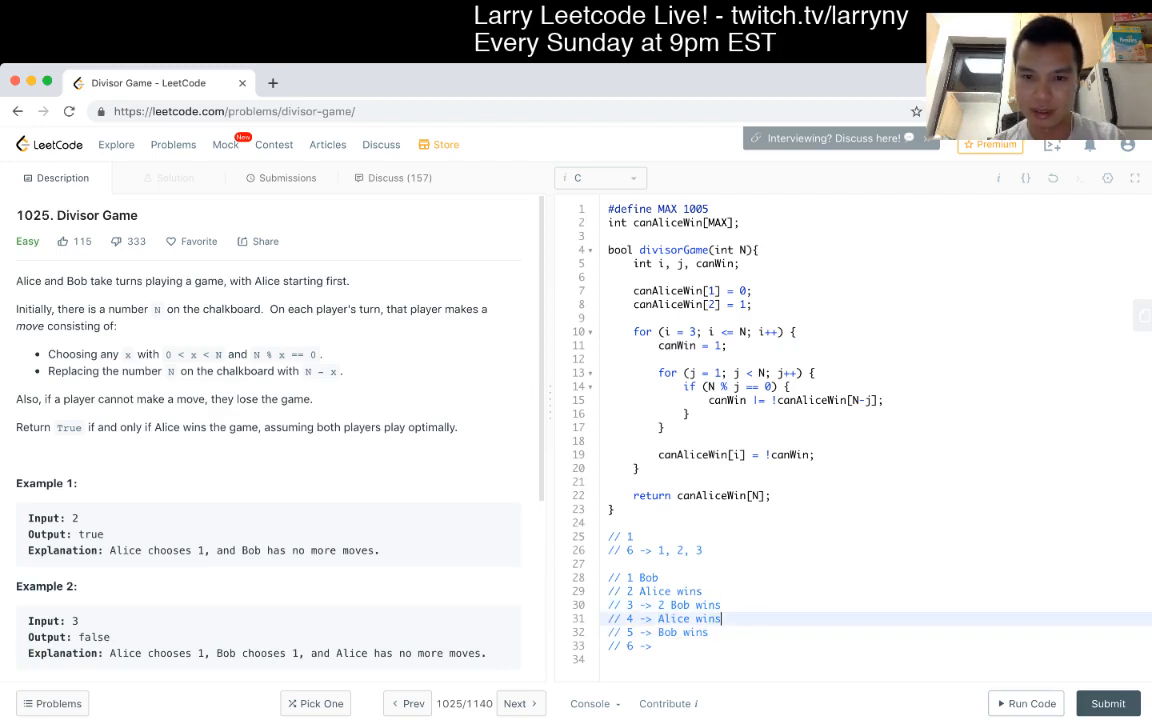
left_click(721, 345)
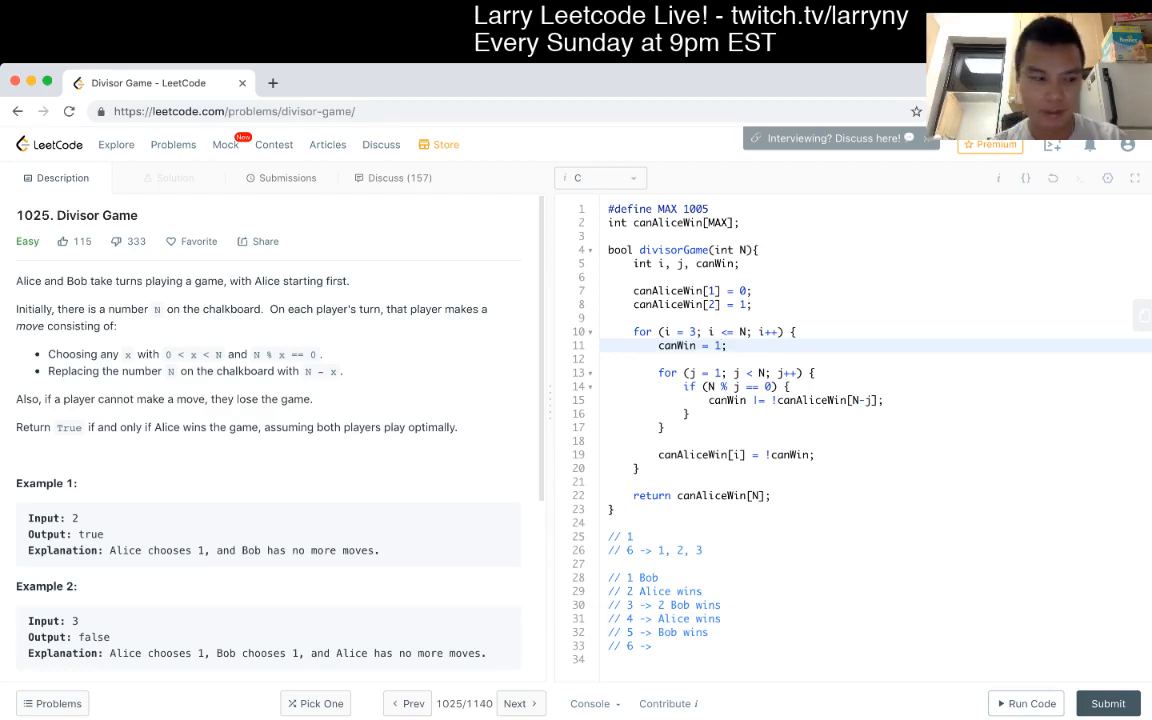
Review the 4 -> Alice and 5 -> Bob notes, highlighting matches of Bob, and reach the unfinished 6 -> note
left_click(676, 618)
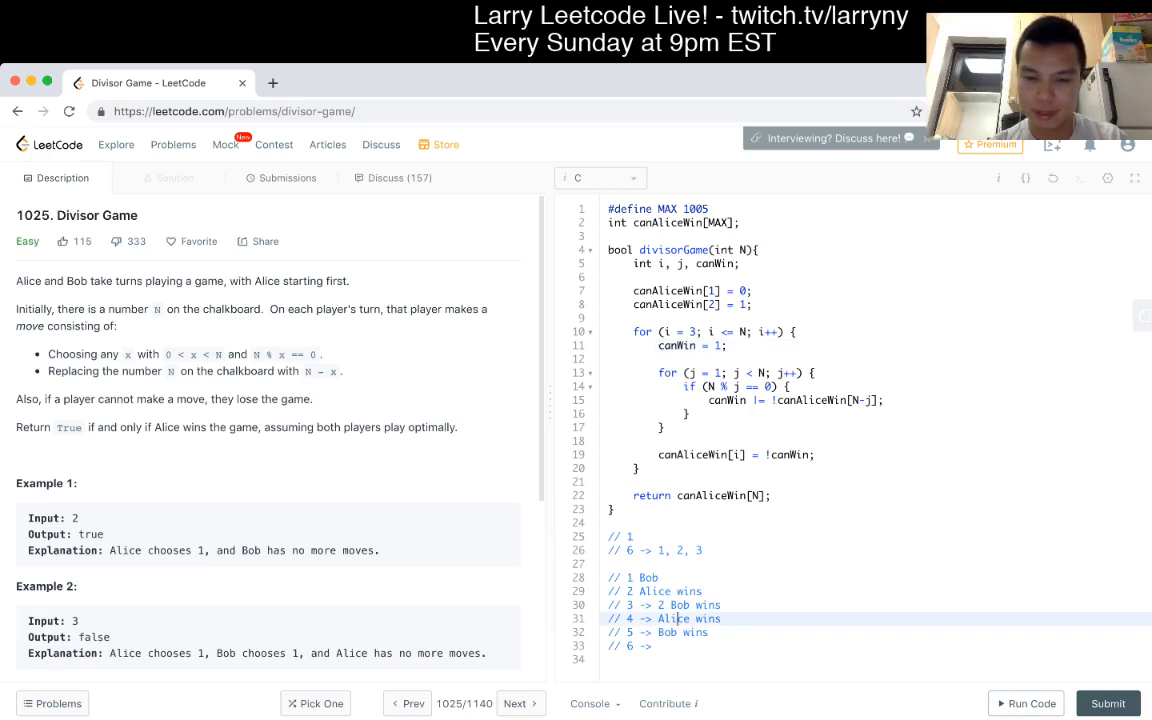
key("Down")
key("ctrl+d")
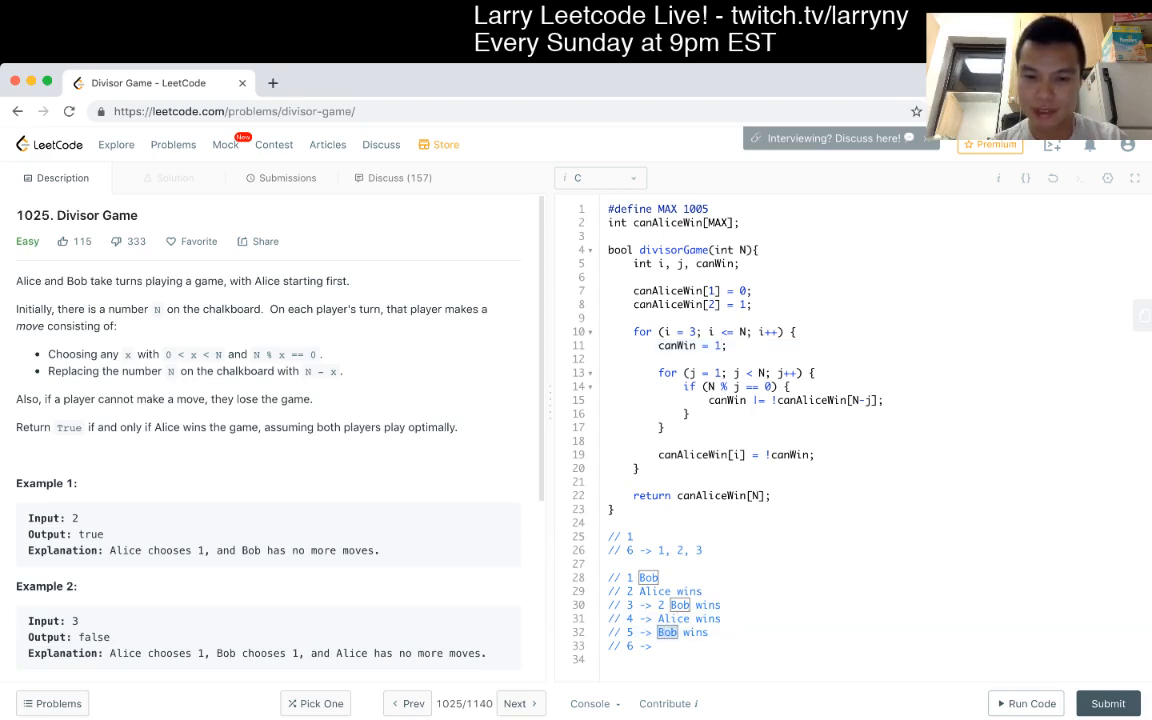
key("Escape")
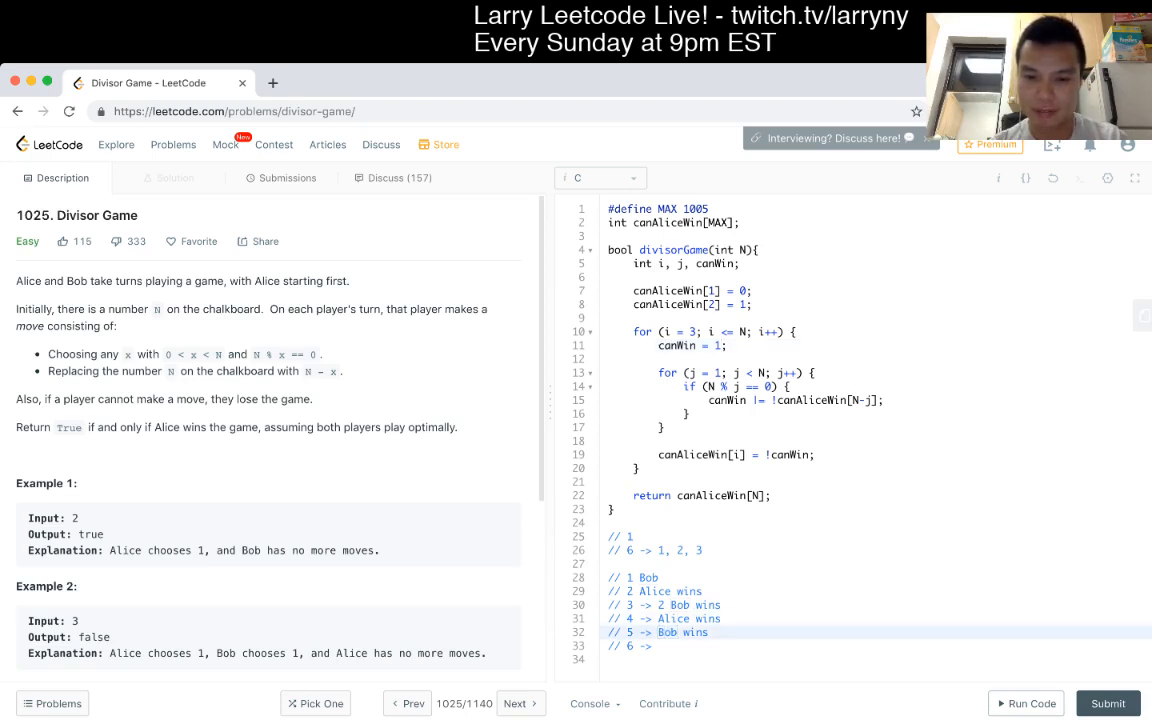
key("ctrl+d")
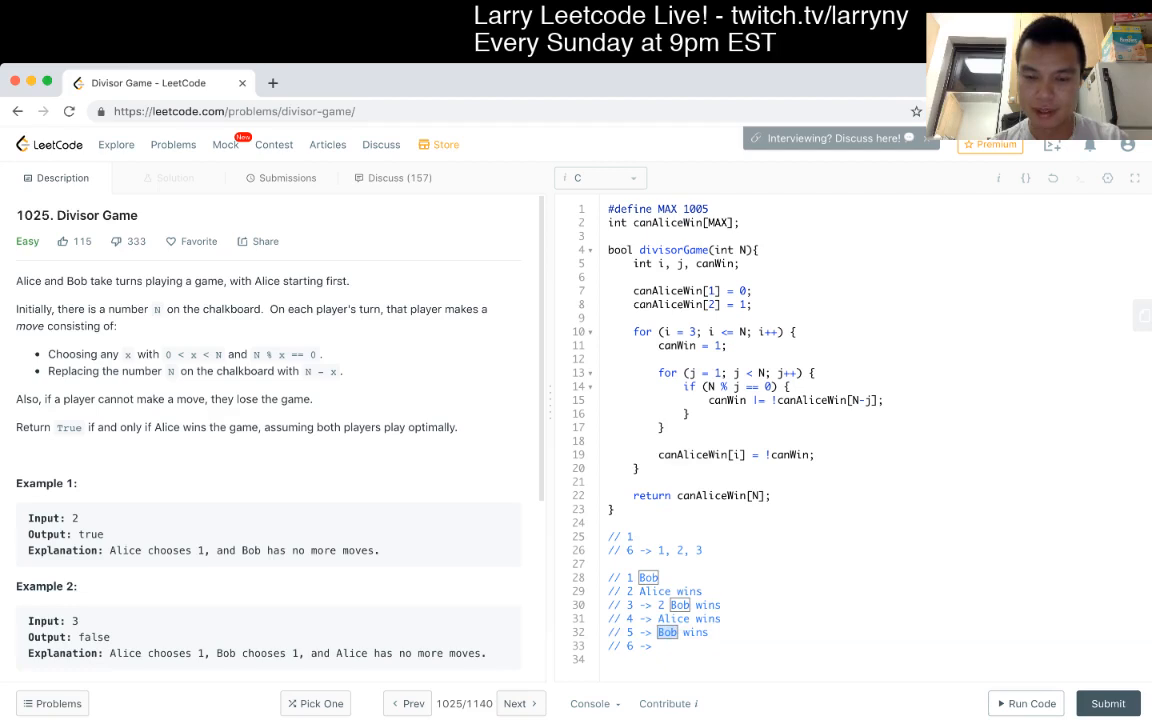
key("Escape")
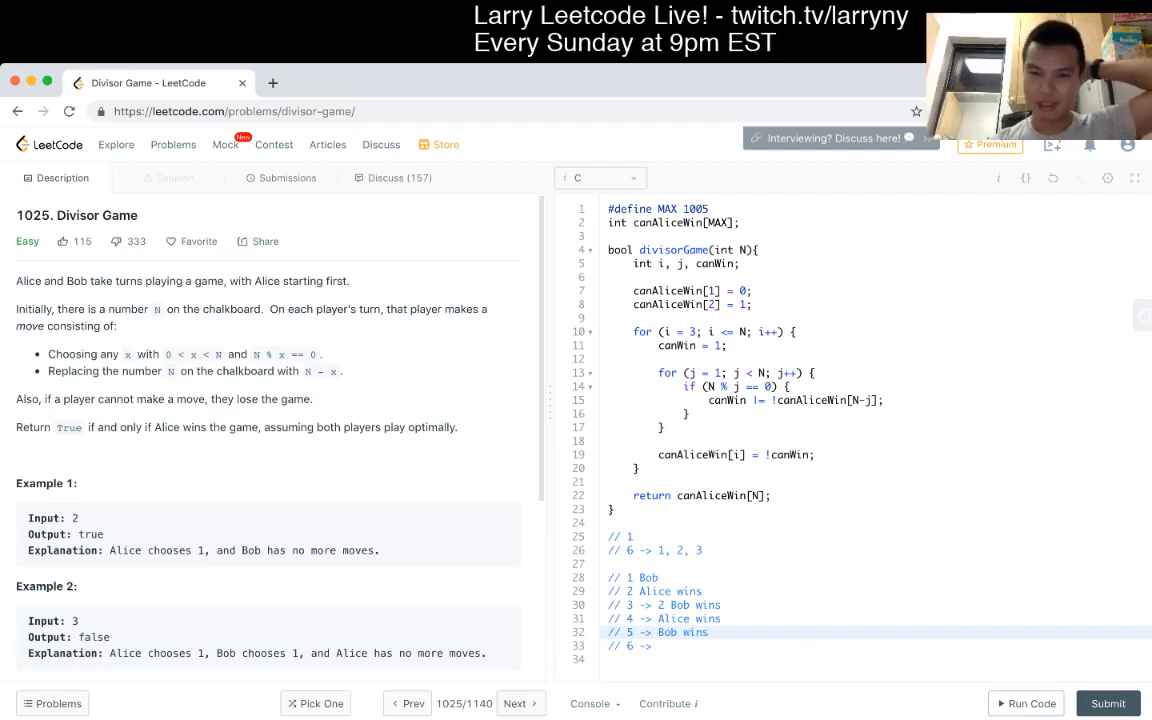
key("End")
key("Up")
key("Up")
key("Up")
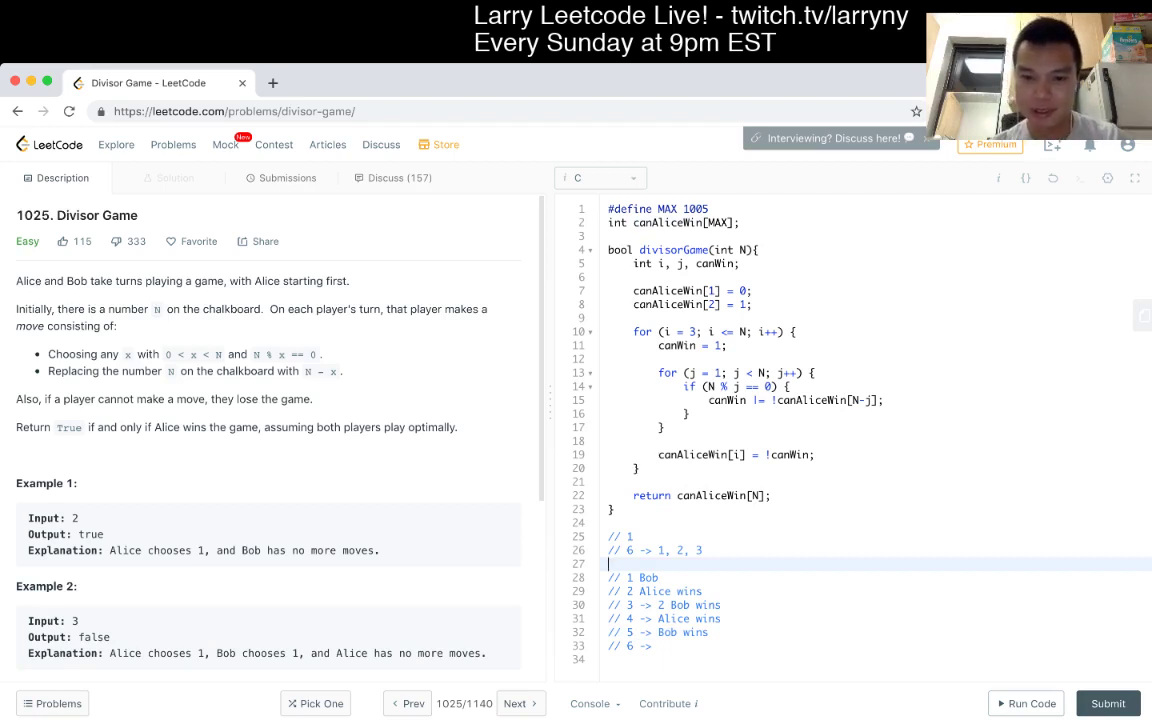
key("Down")
key("Down")
key("Down")
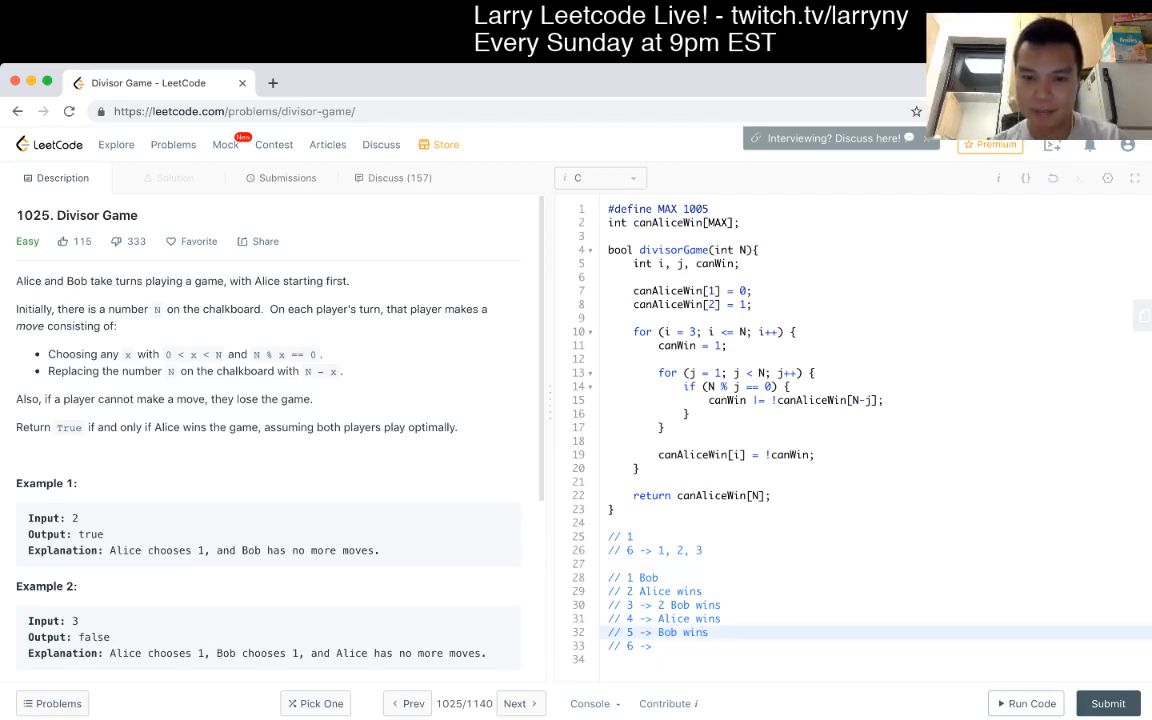
key("Up")
key("Down")
key("Down")
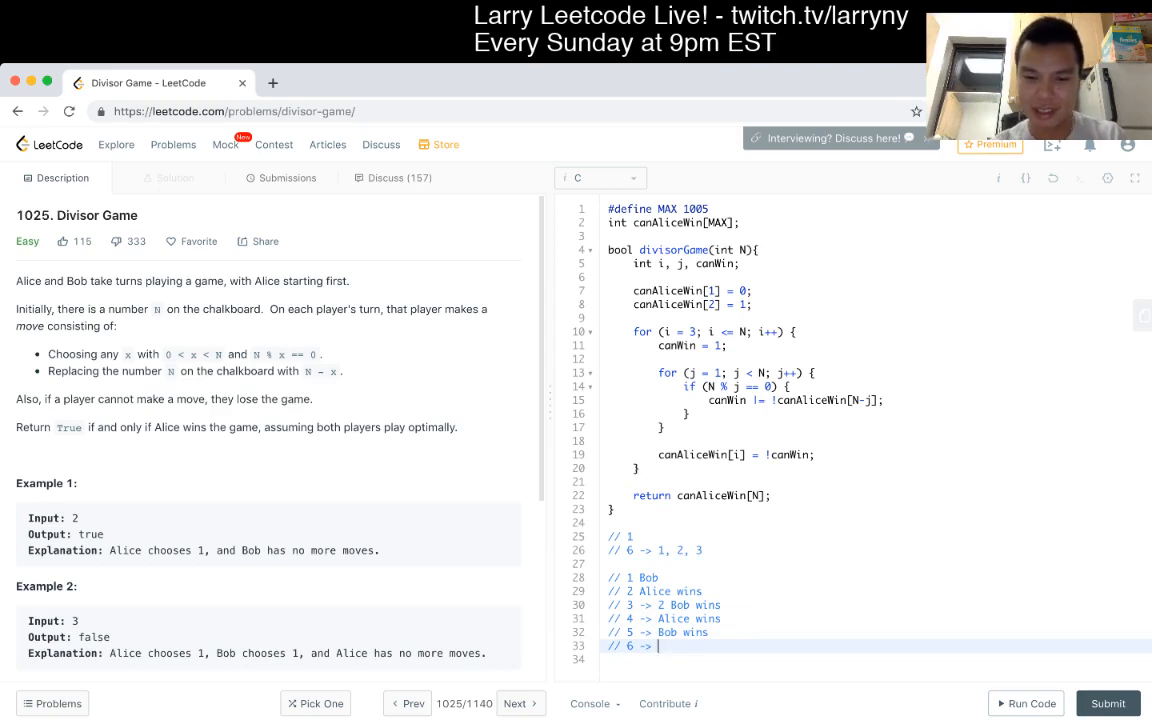
type("5")
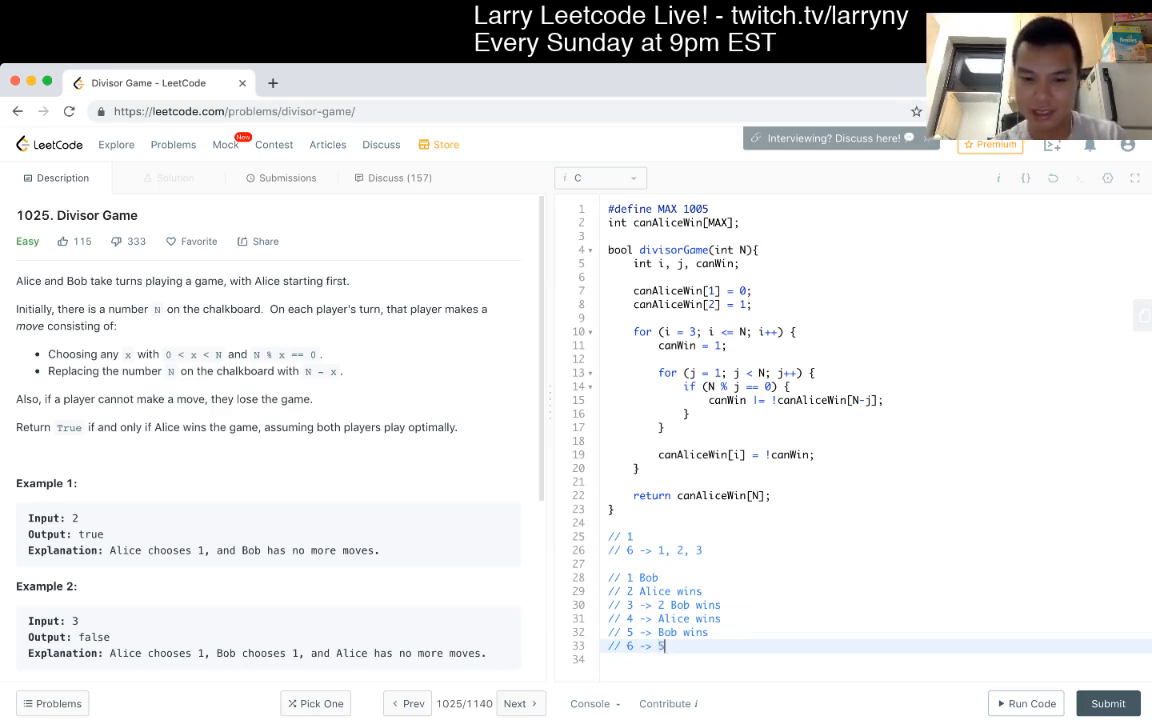
type(" Alice")
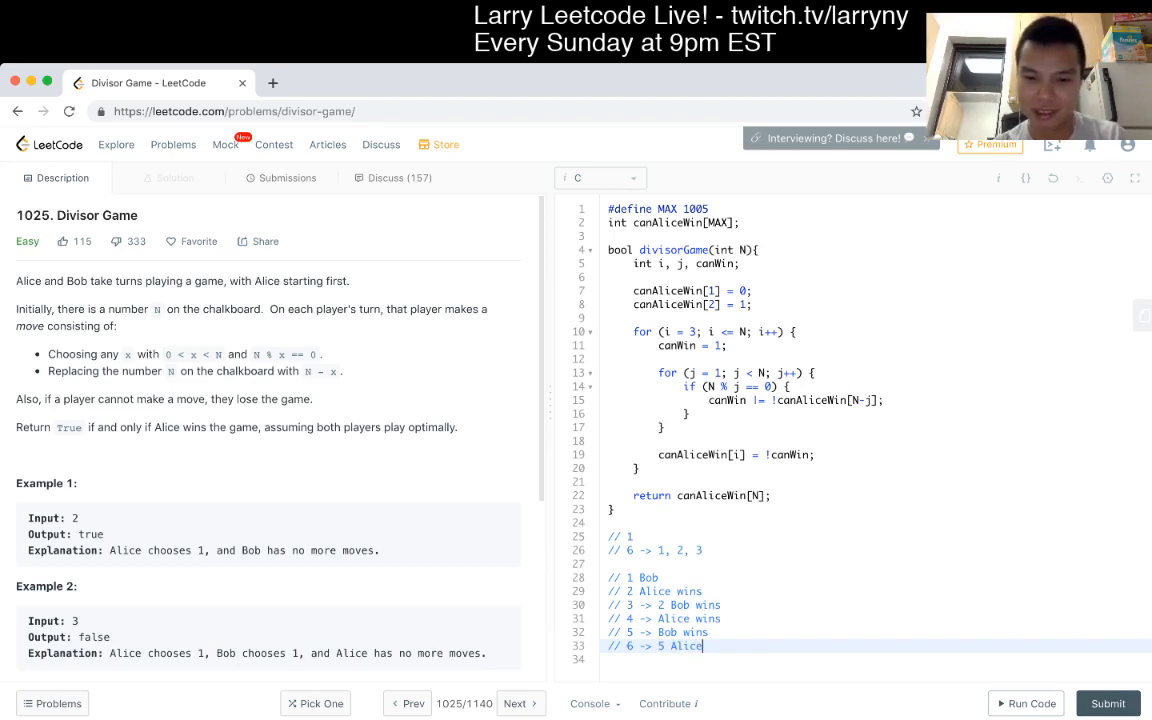
Add comment lines '// 6 -> 5 Alice', '// 7 -> Bob wins' and '// 8 -> Alice wins'
key("Return")
type("// ")
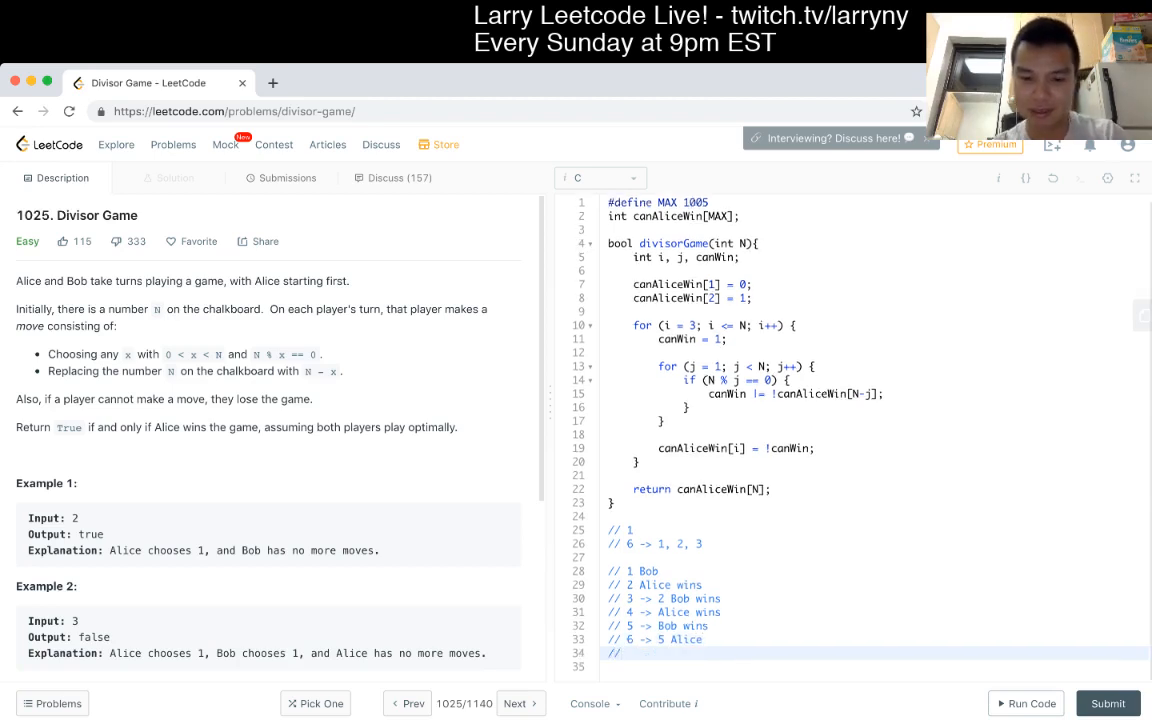
type("7 ->")
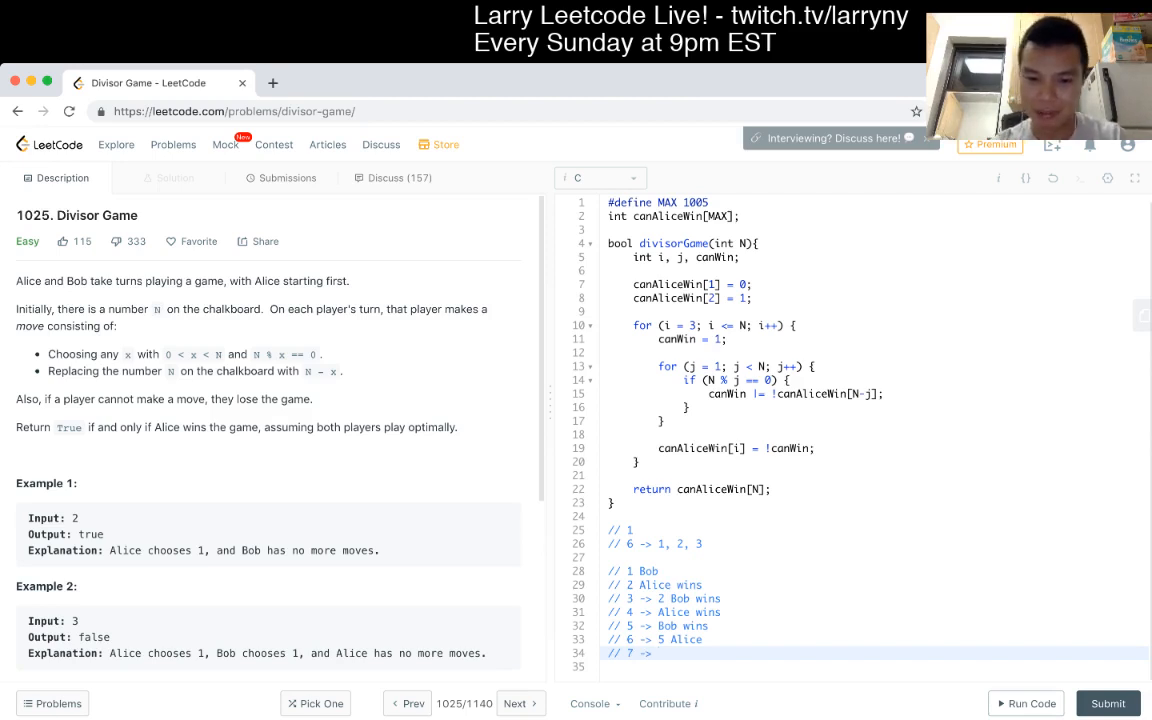
type(" Bob wins")
key("Return")
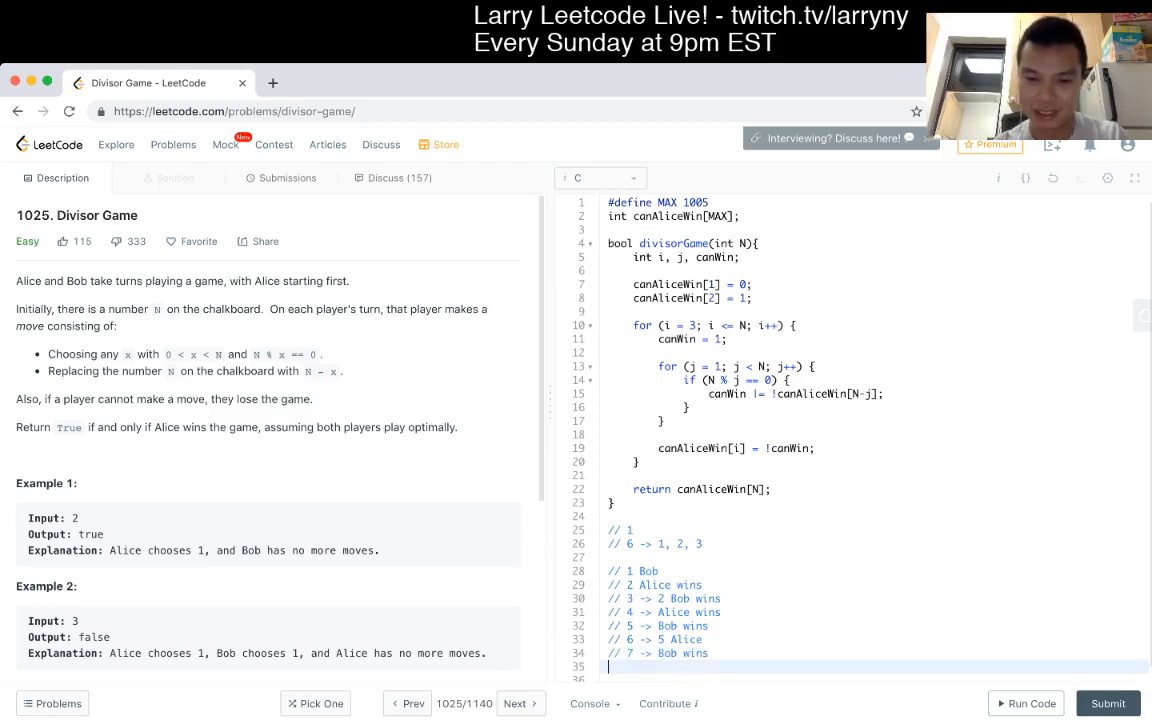
type("// 8")
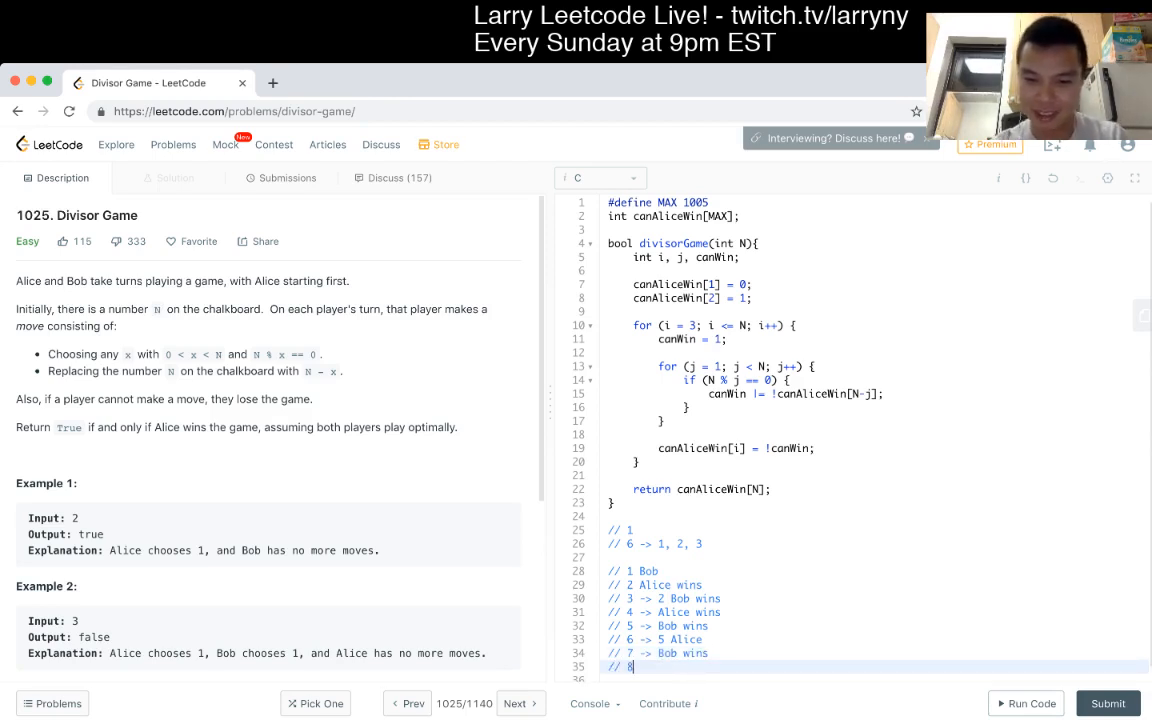
type(" ->")
scroll(850, 450, "down", 1)
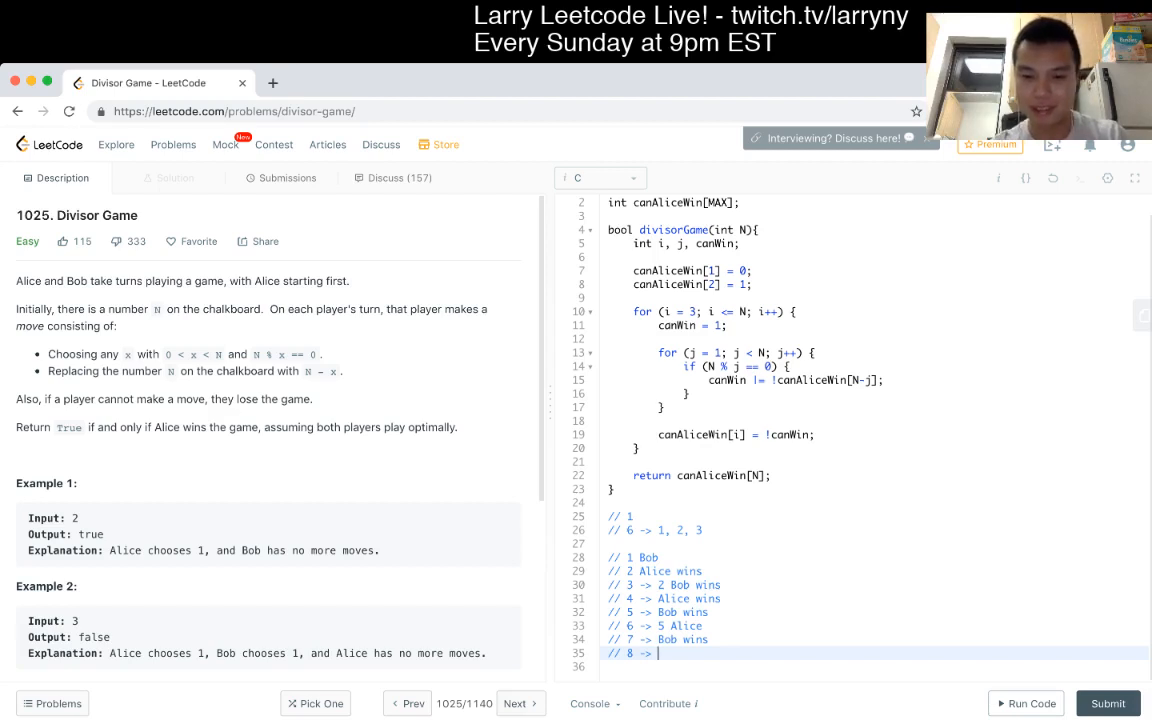
type("Alice ")
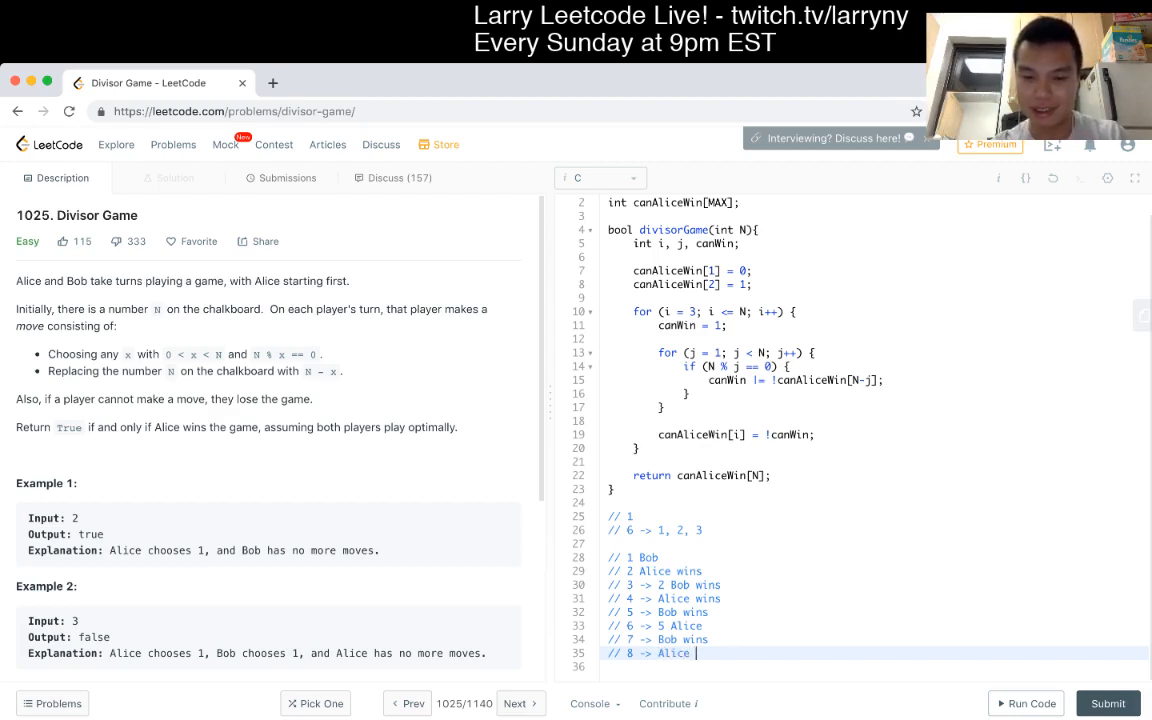
type("wis")
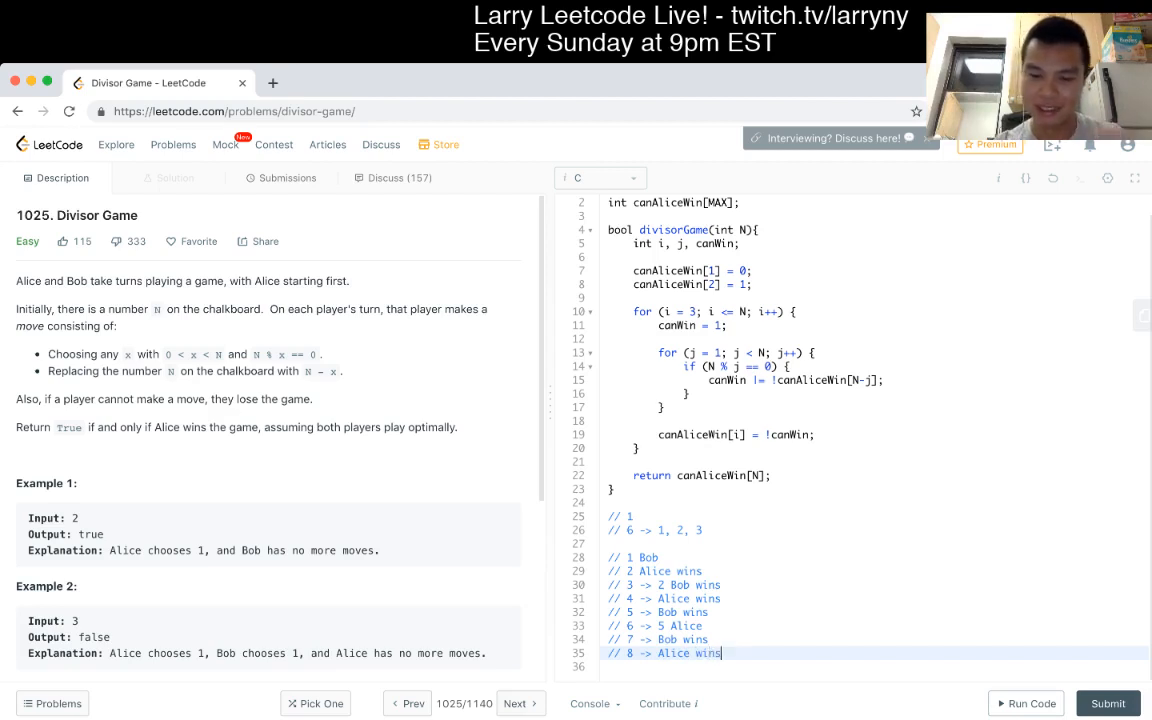
key("BackSpace")
type("ns")
key("Return")
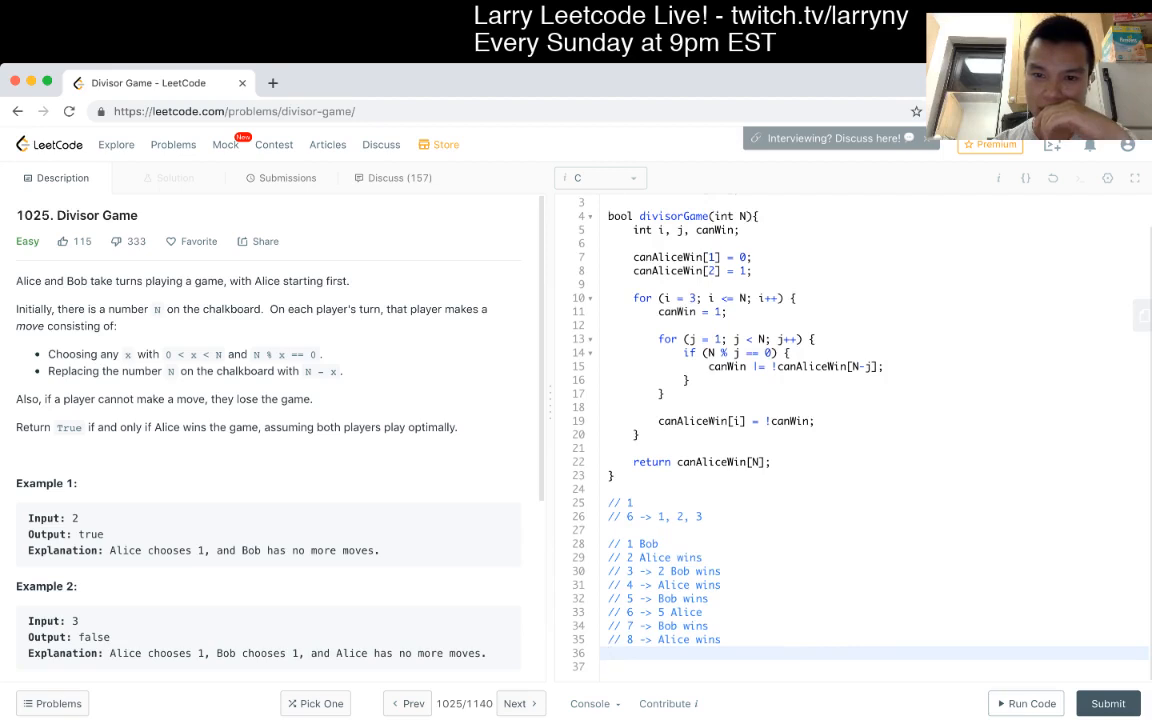
Change canWin's initial value from 1 to 0 and run the sample tests
left_click(722, 311)
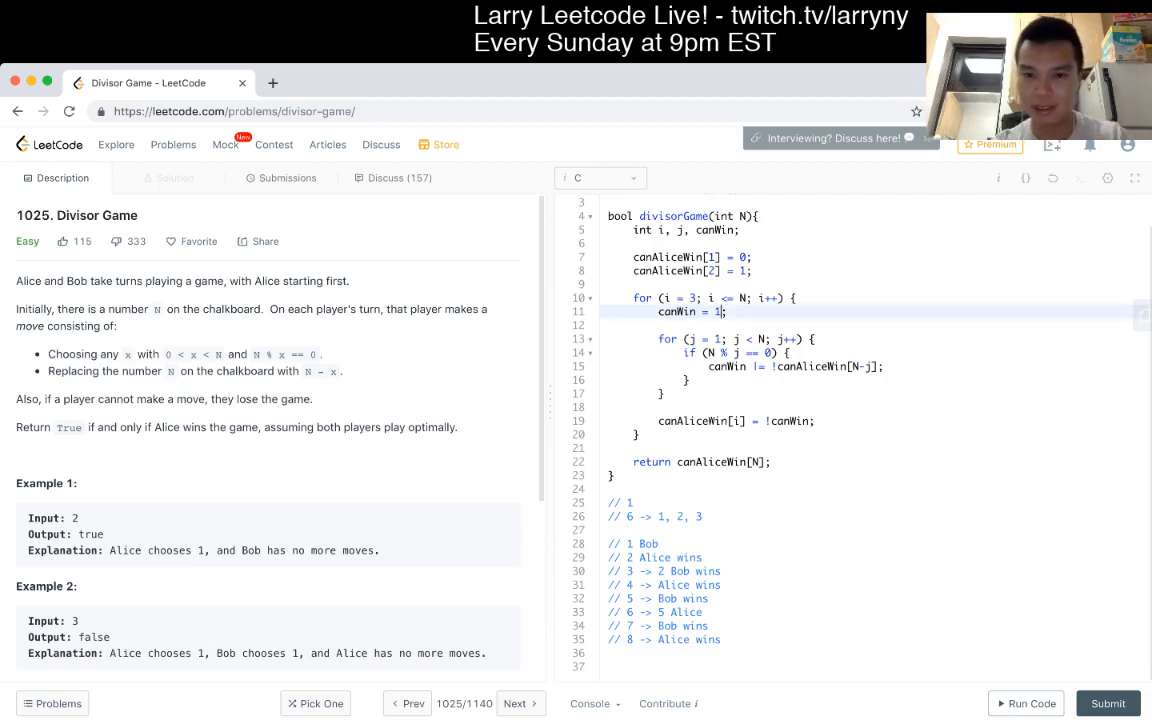
key("BackSpace")
type("0")
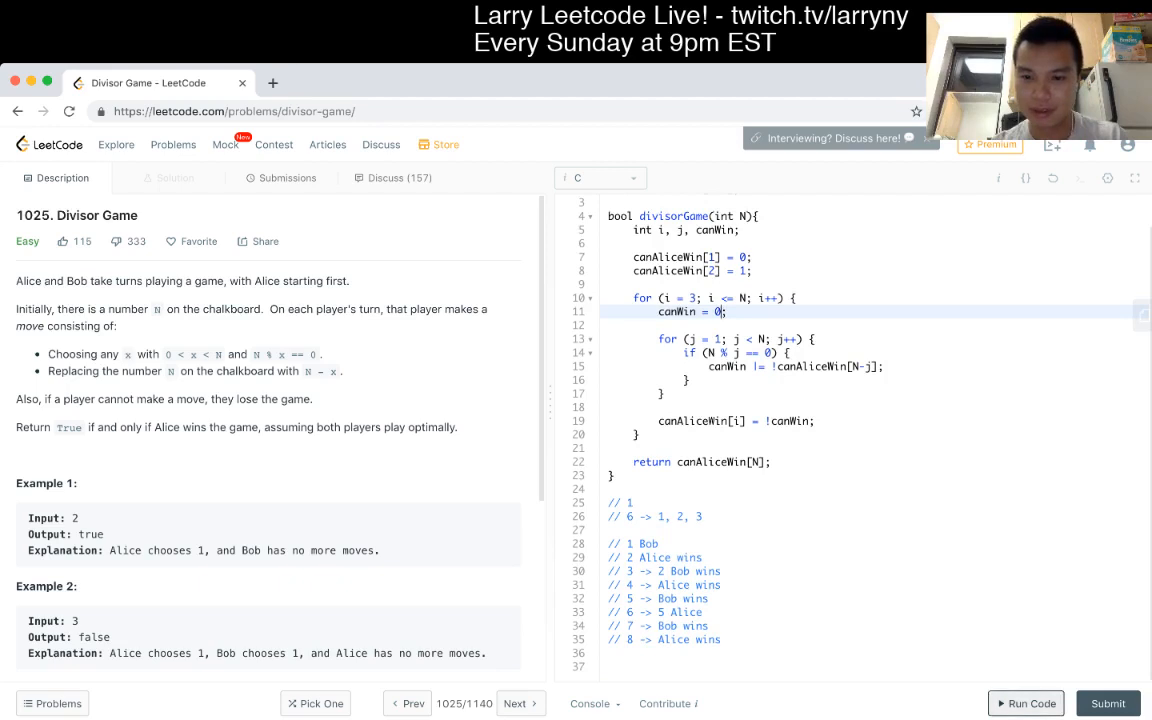
left_click(1026, 703)
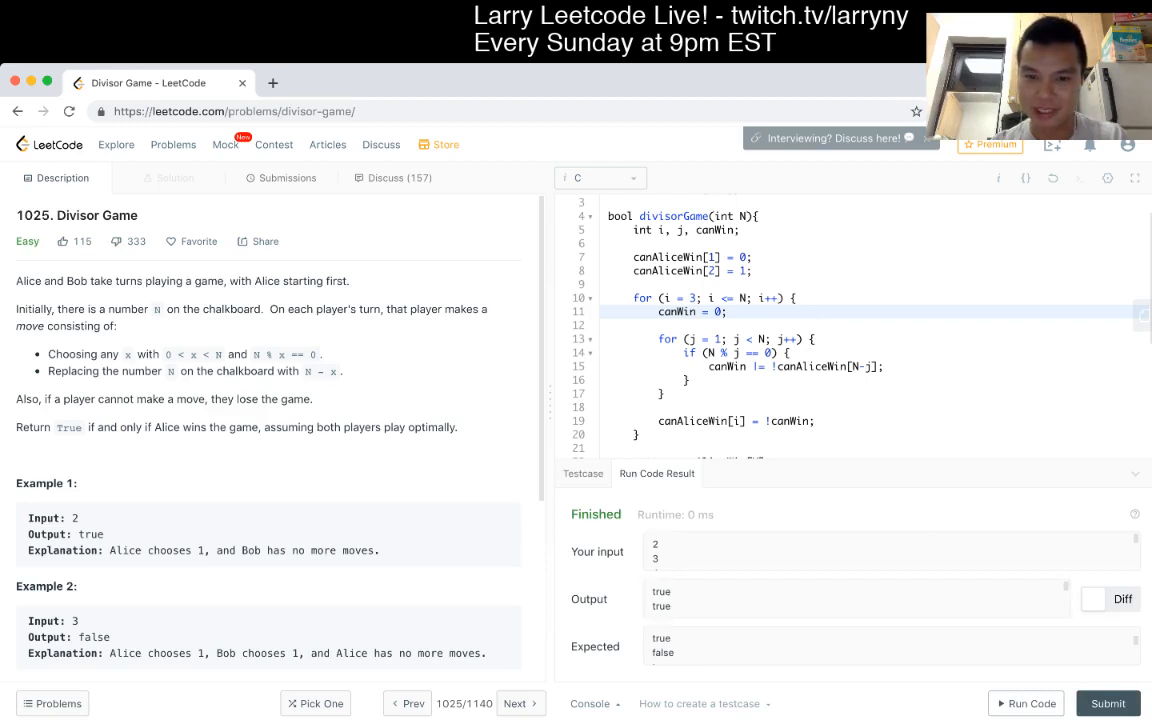
left_click(664, 393)
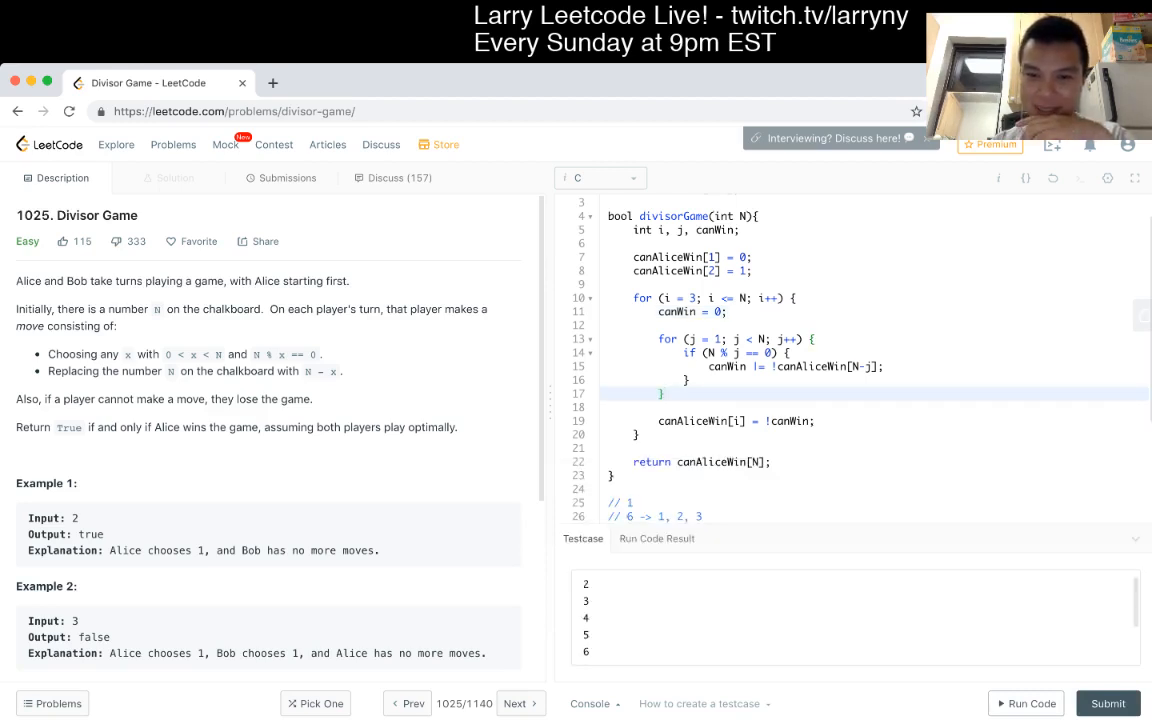
Remove the '!' before canAliceWin[N-j] on line 15 and run the tests again
left_click(726, 311)
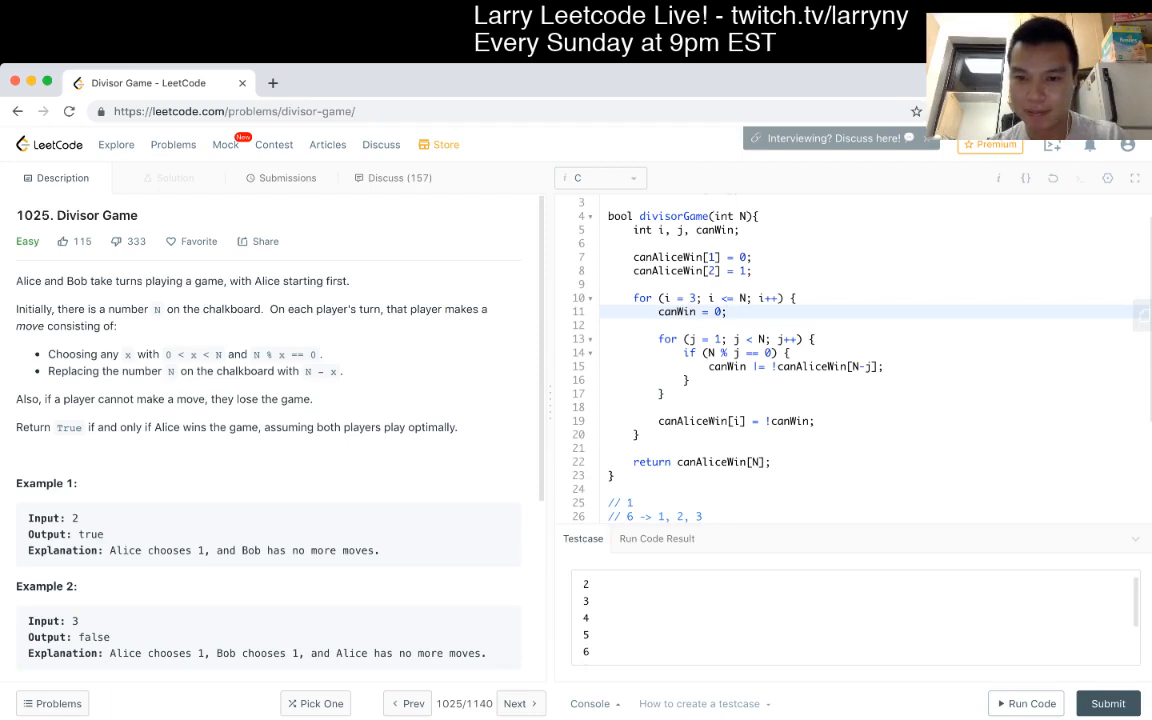
left_click(780, 366)
scroll(850, 350, "up", 2)
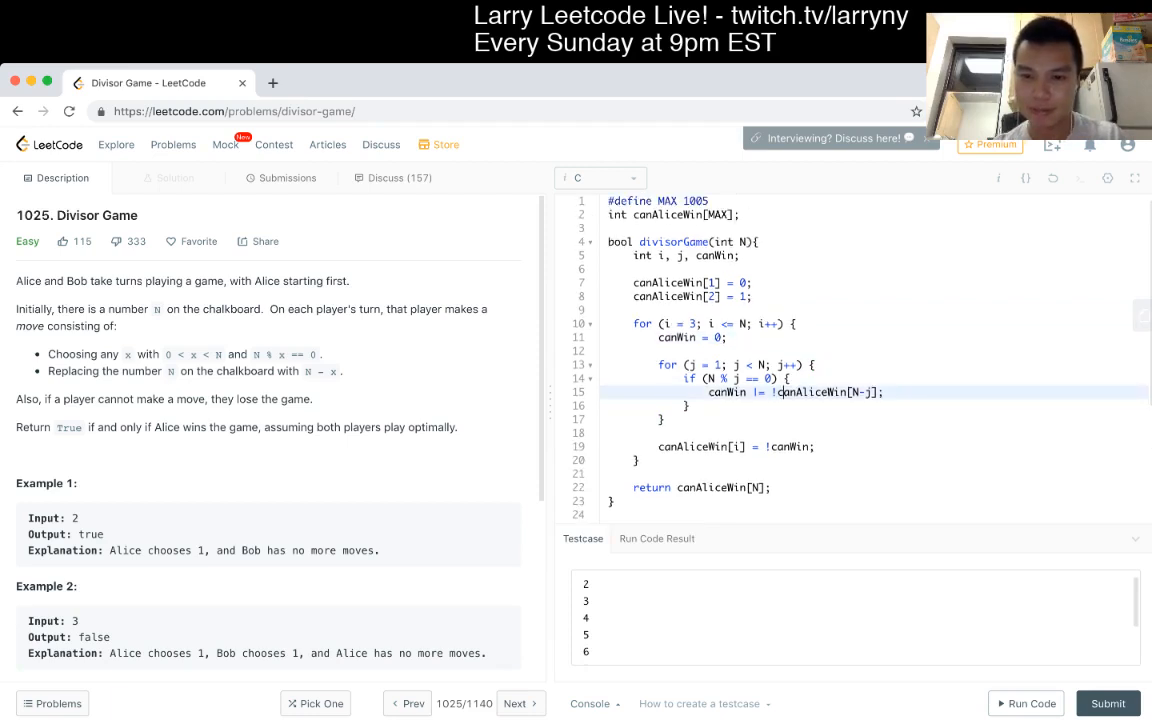
double_click(780, 392)
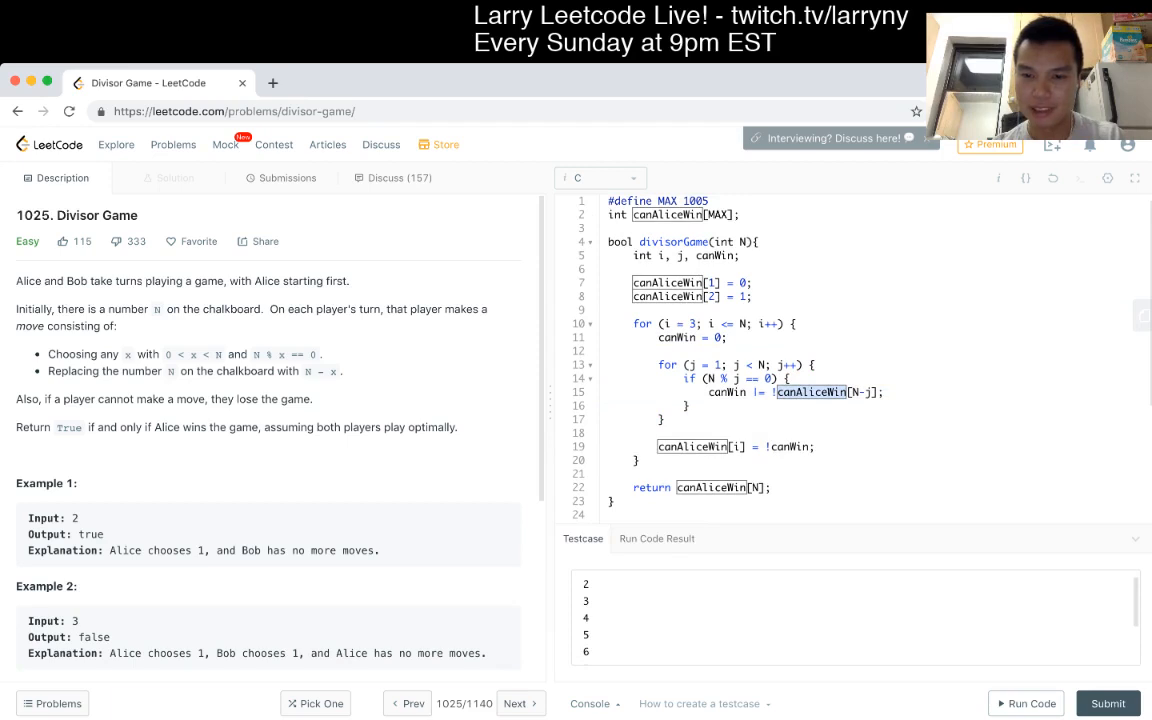
left_click(776, 392)
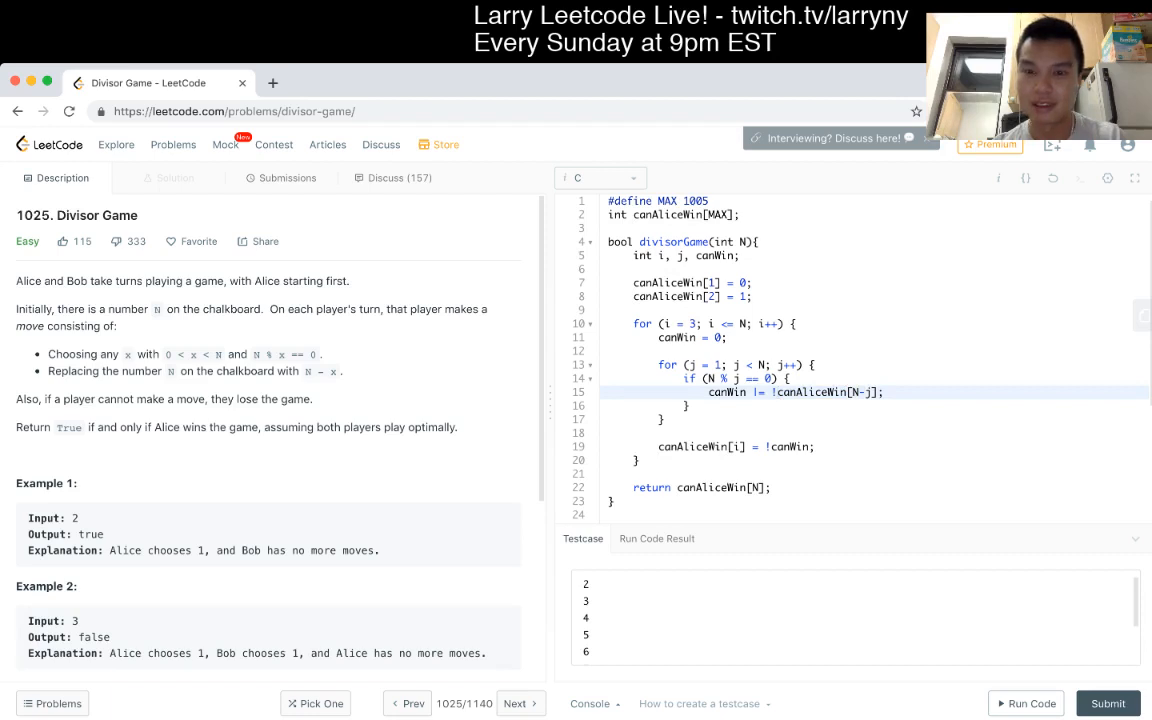
key("BackSpace")
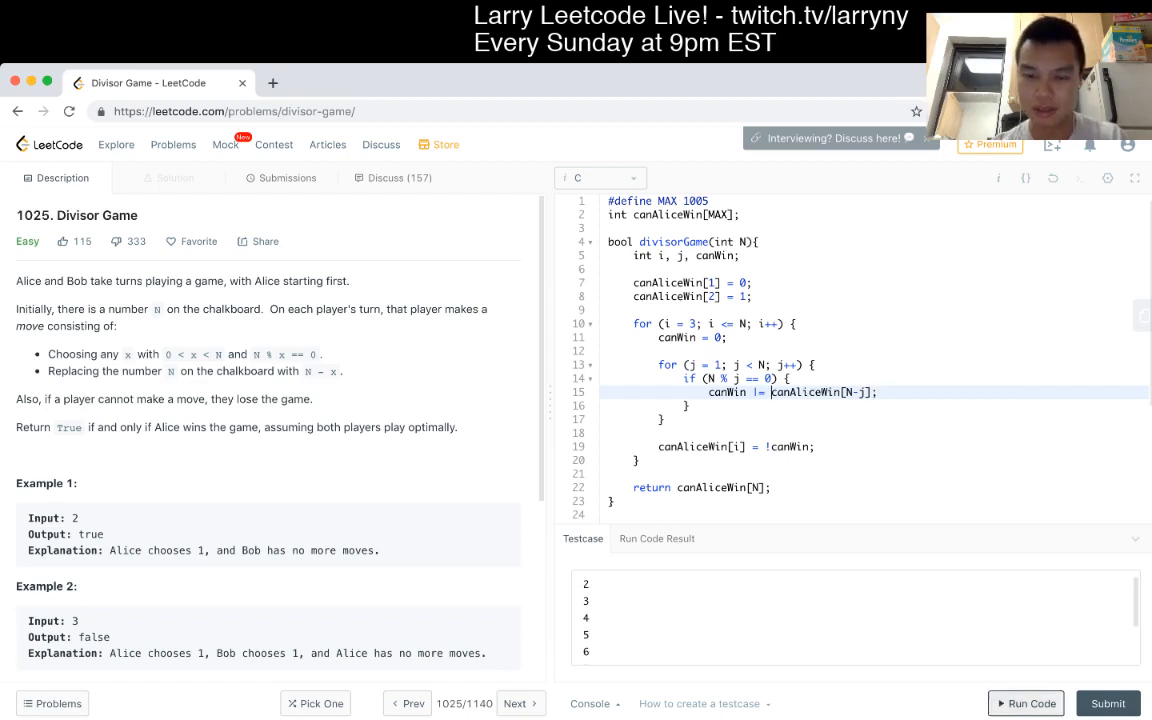
left_click(1026, 703)
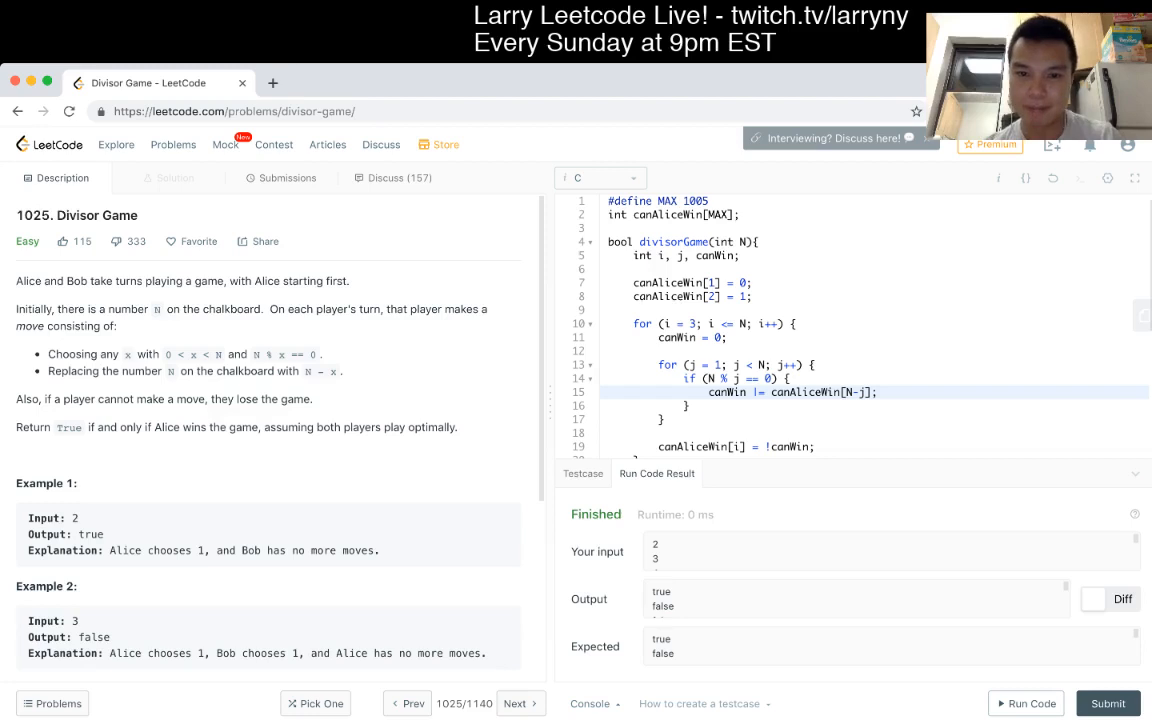
key("Up")
key("Up")
key("Up")
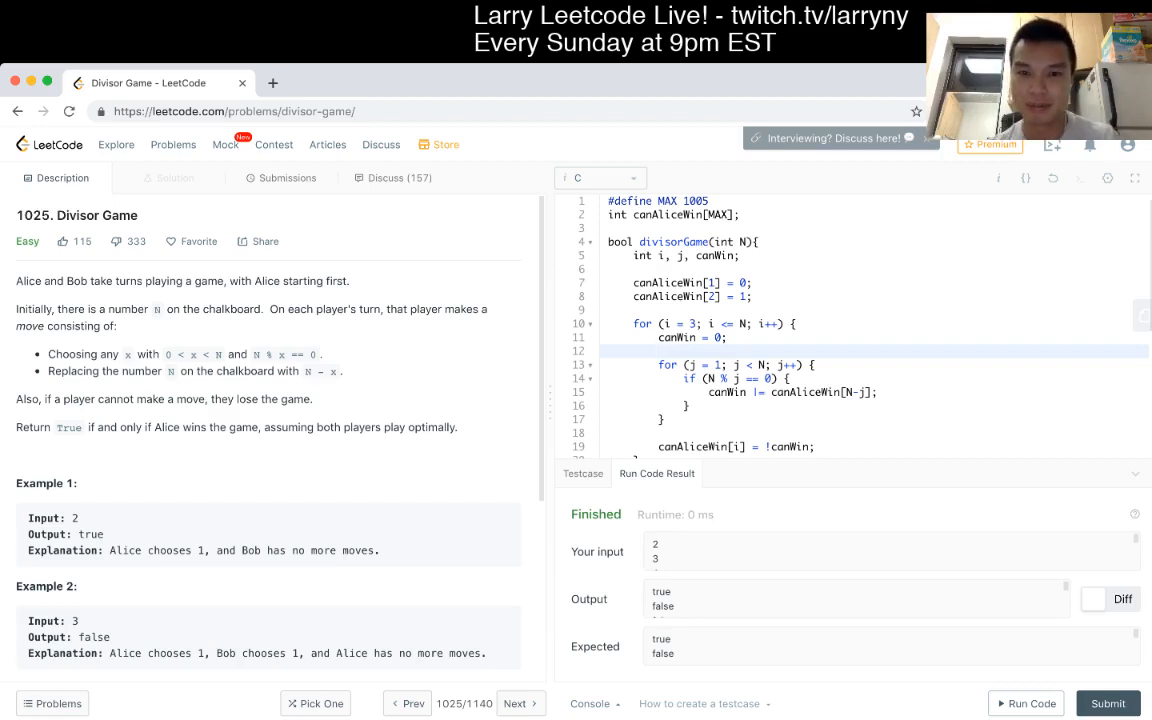
left_click(703, 214)
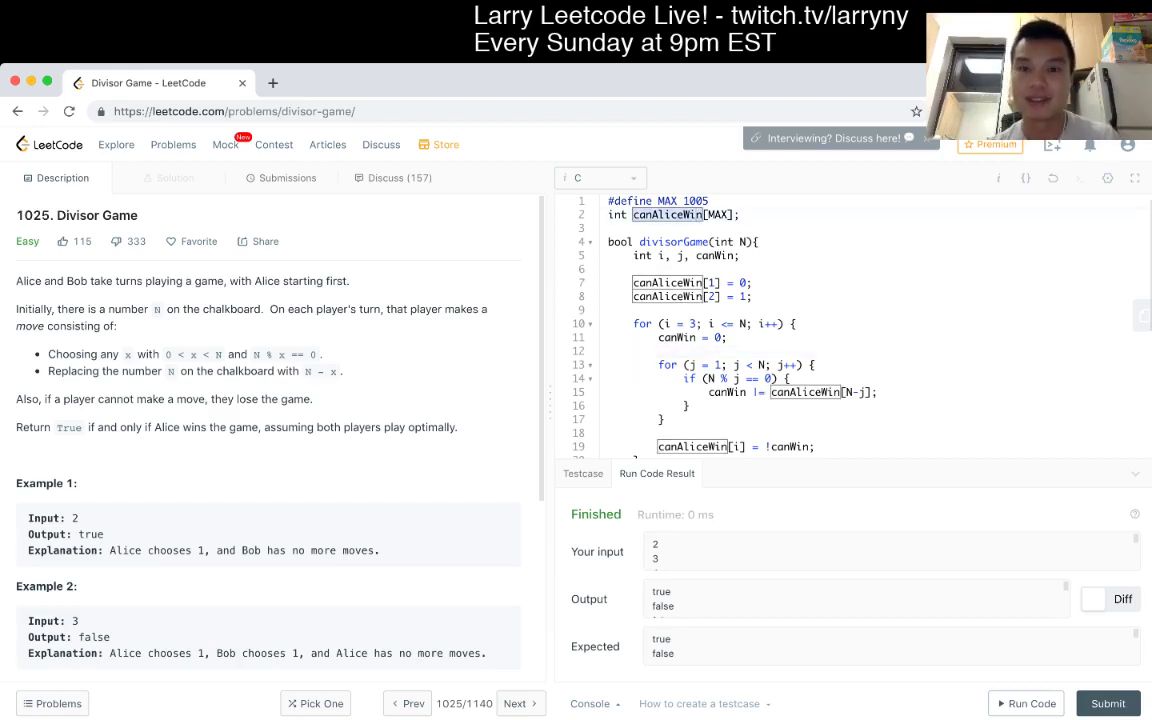
left_click(850, 351)
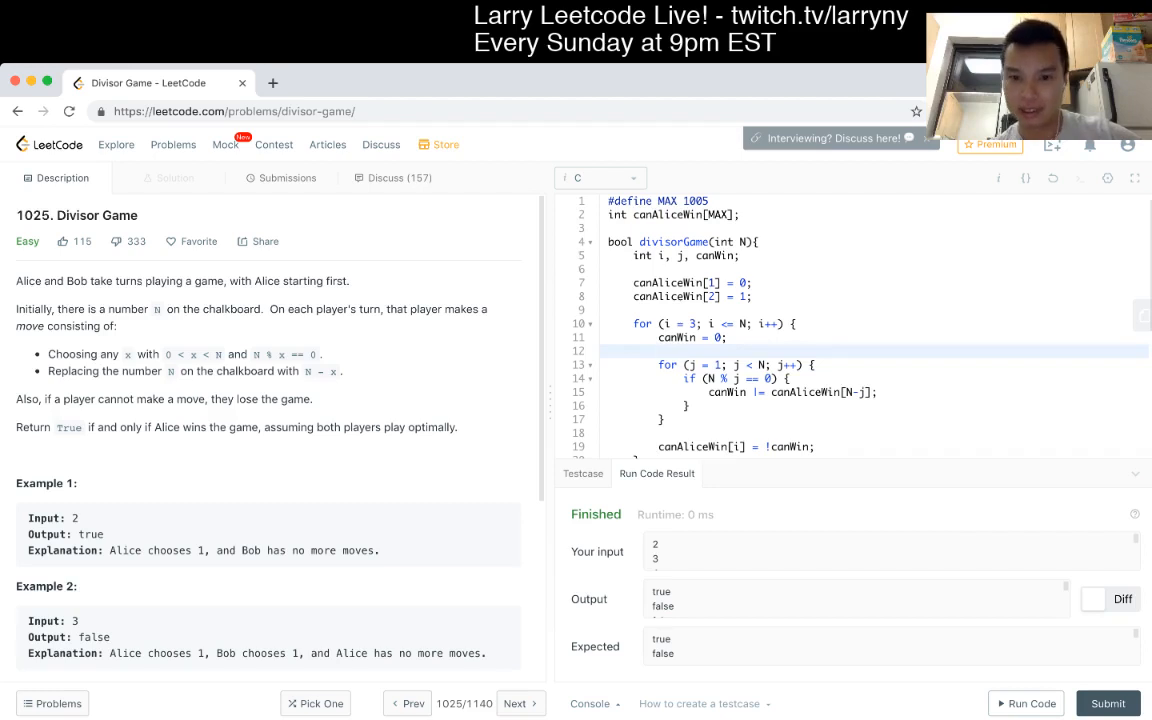
left_click(772, 392)
double_click(790, 392)
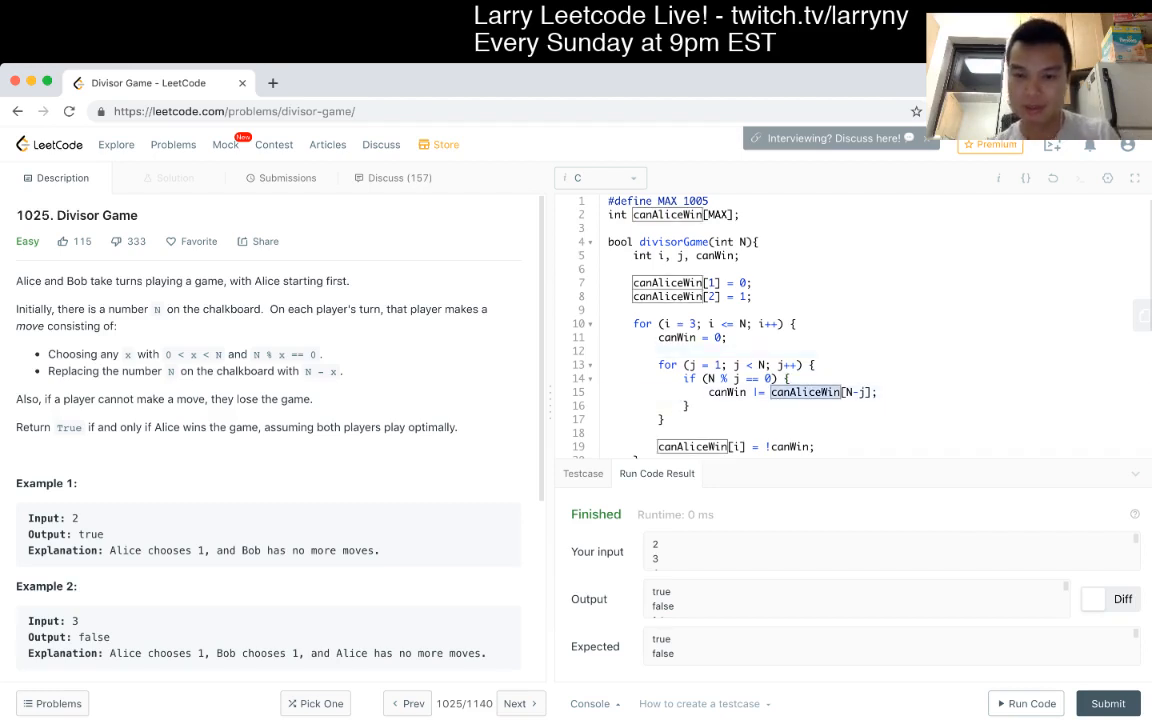
key("Left")
type("!")
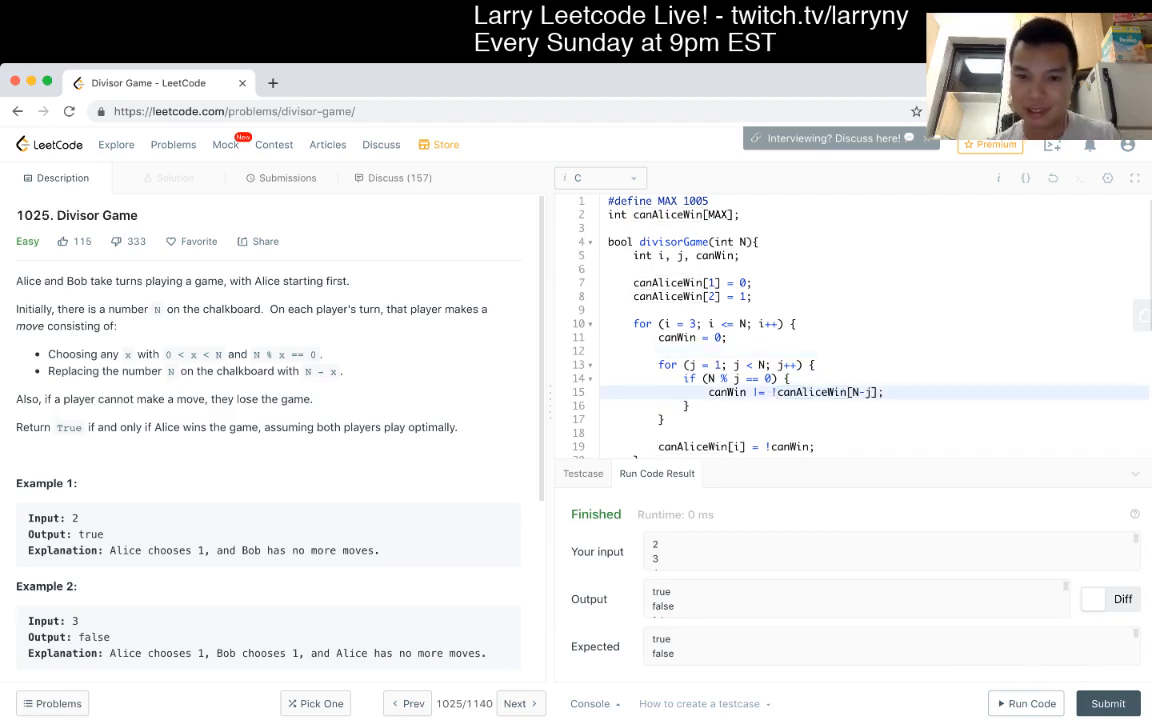
scroll(850, 350, "down", 1)
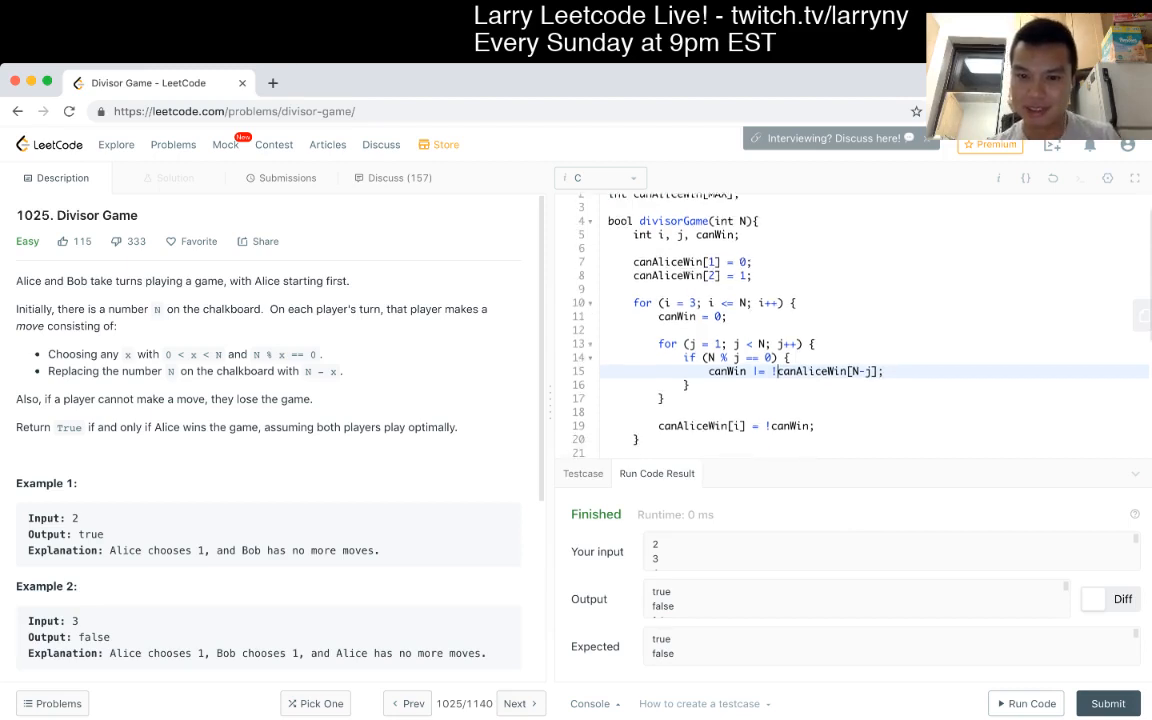
left_click(772, 426)
key("BackSpace")
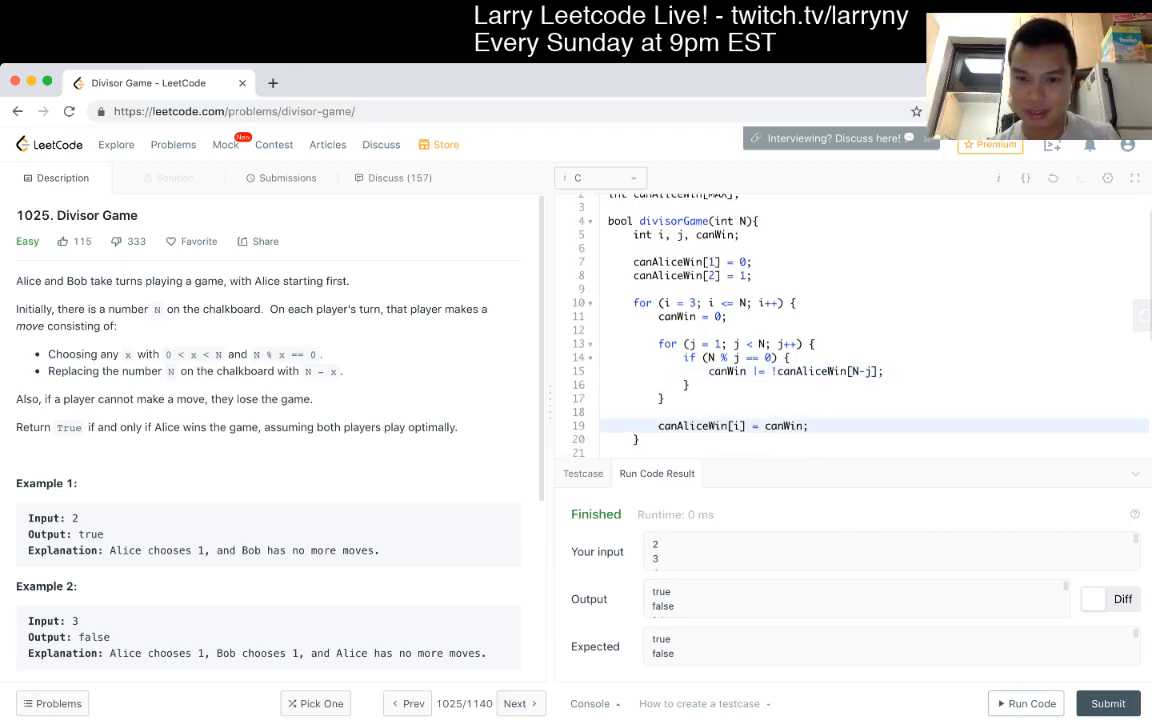
key("ctrl+Return")
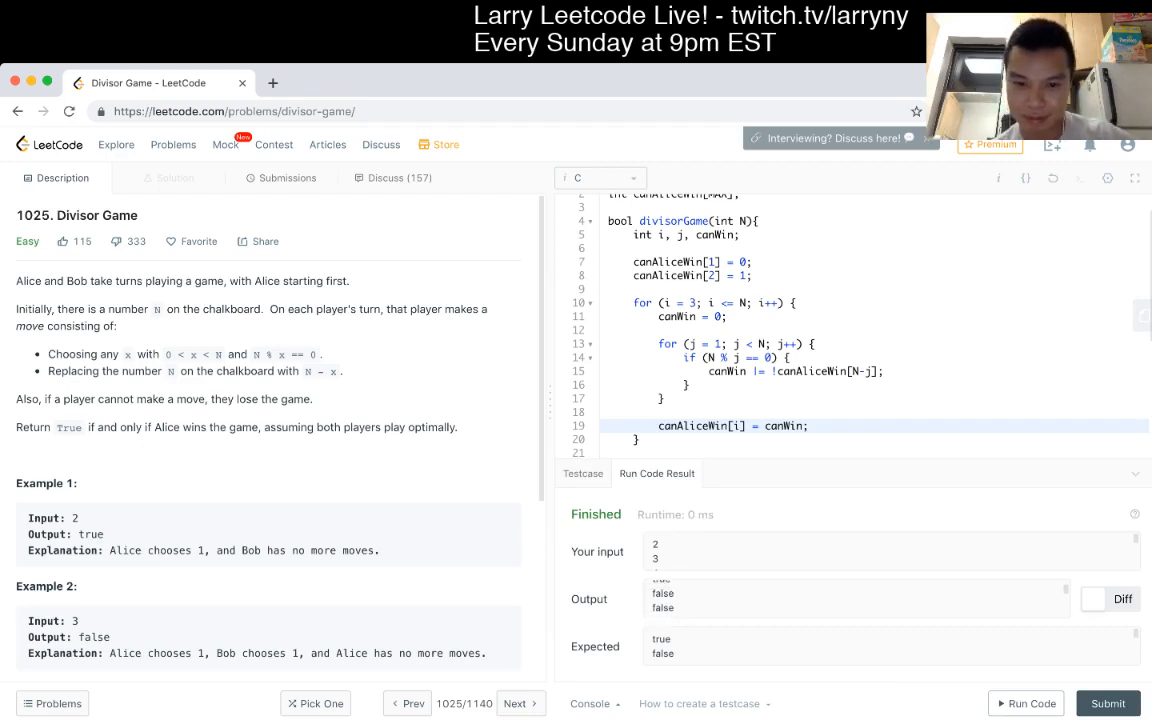
scroll(850, 598, "up", 1)
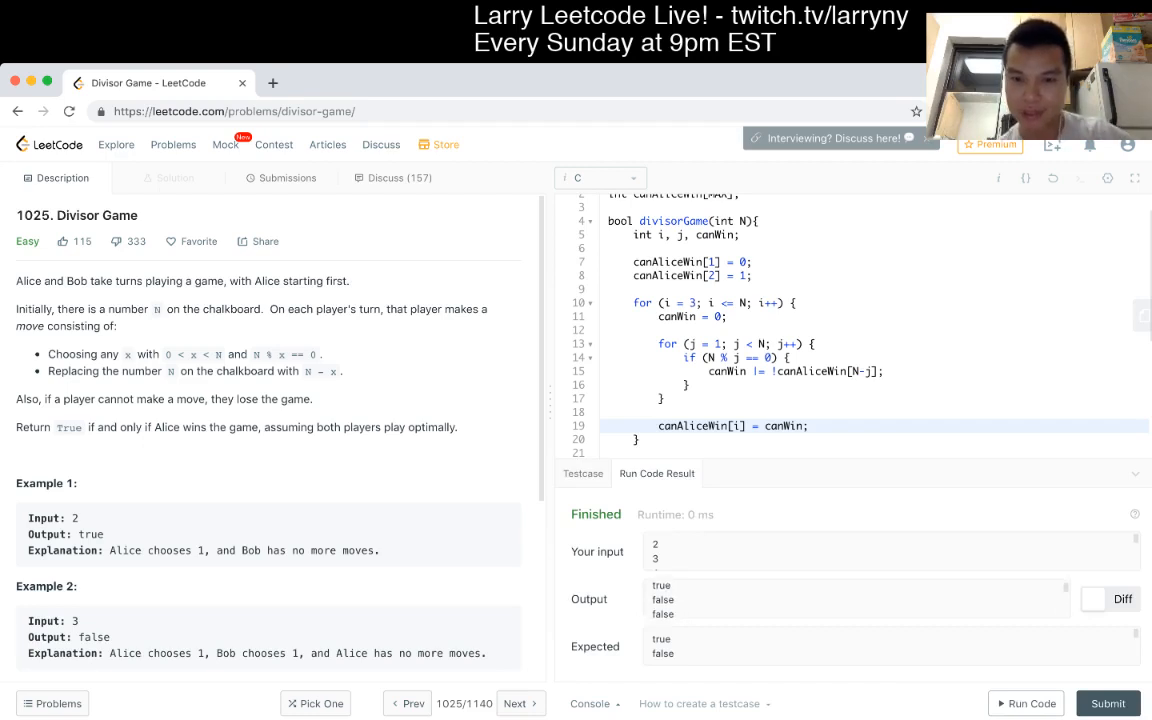
left_click(700, 439)
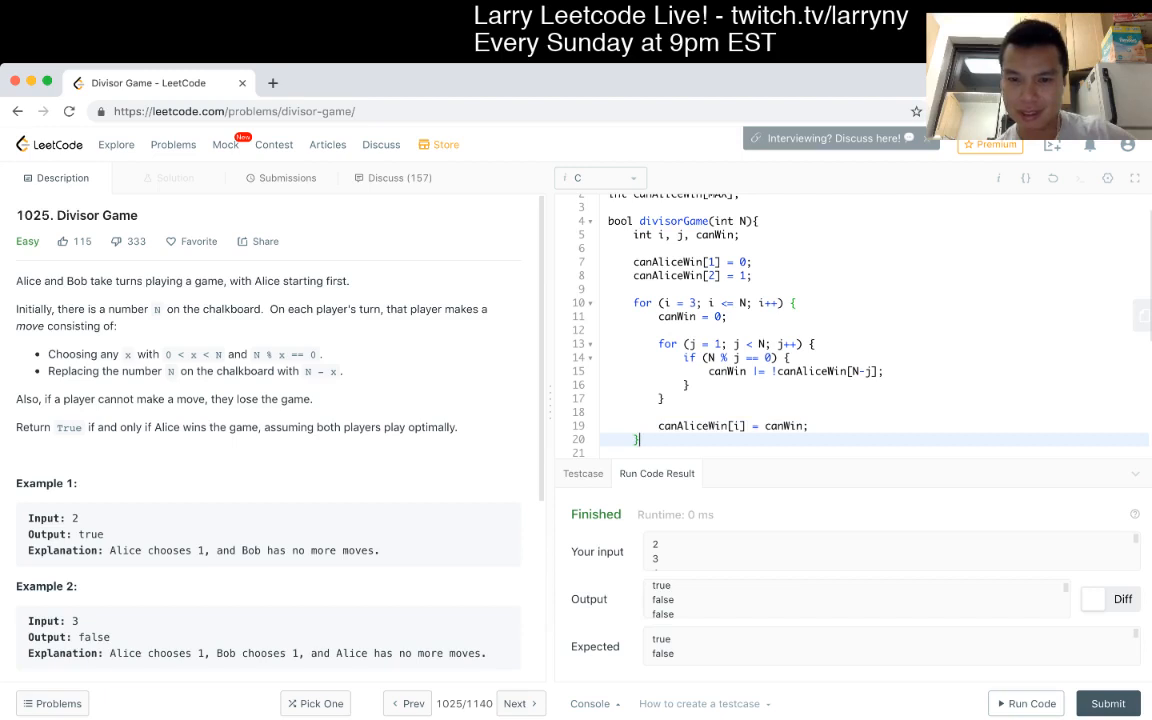
key("Up")
key("Up")
key("Up")
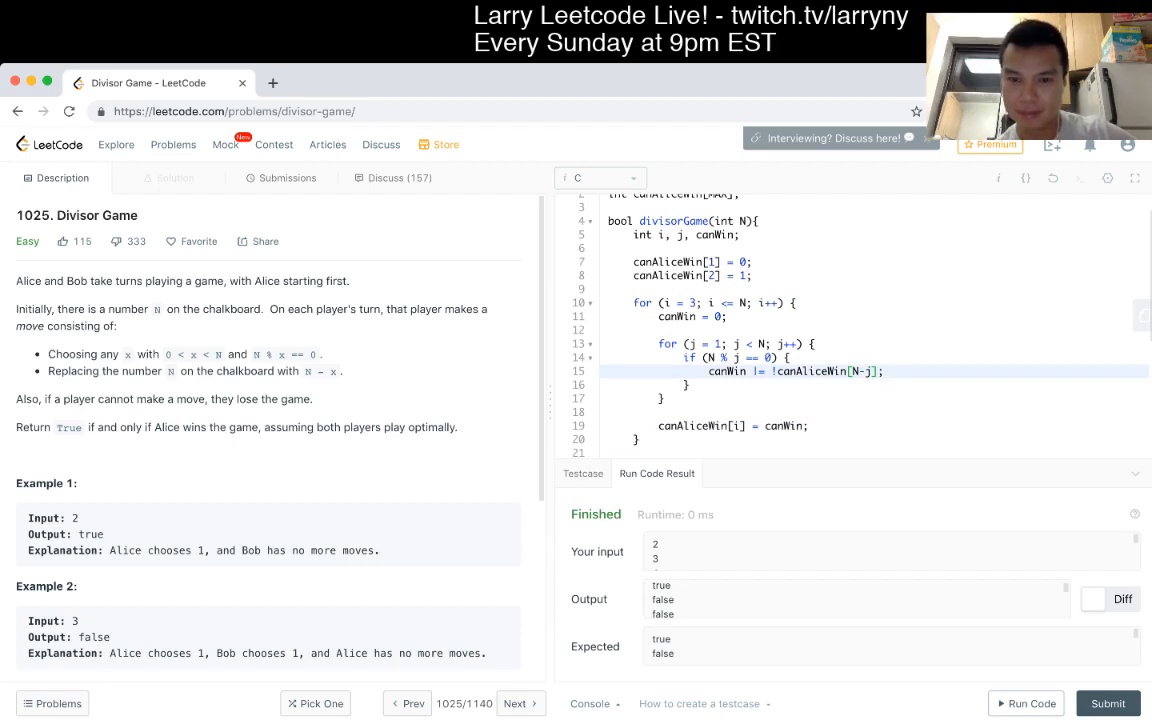
key("Left")
key("Left")
key("Left")
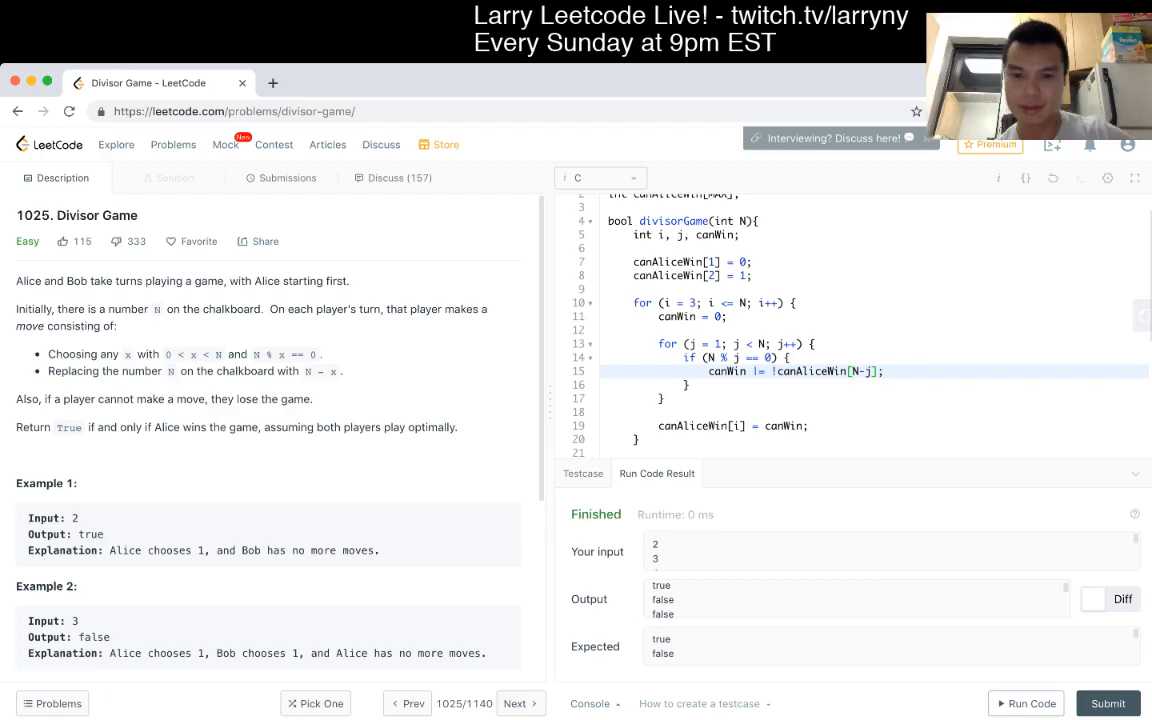
key("Down")
key("Down")
key("Down")
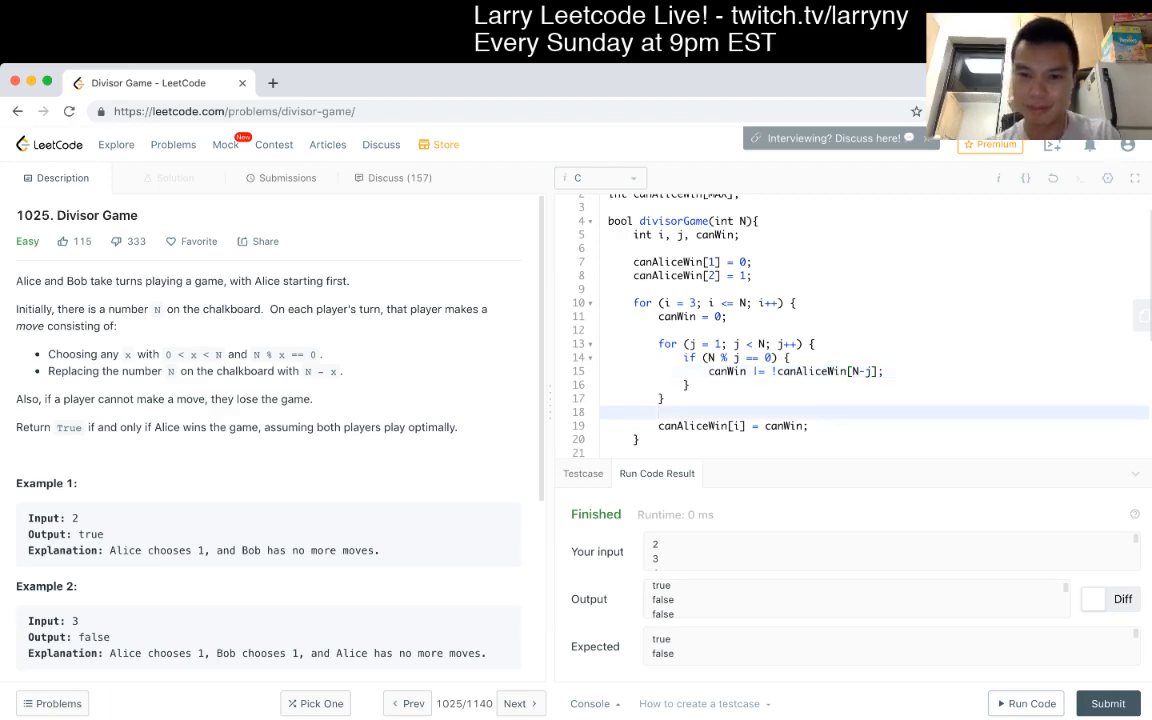
Start a debug print line below the update statement, then delete it
key("Up")
key("Up")
key("Up")
key("End")
key("Return")
type("printf")
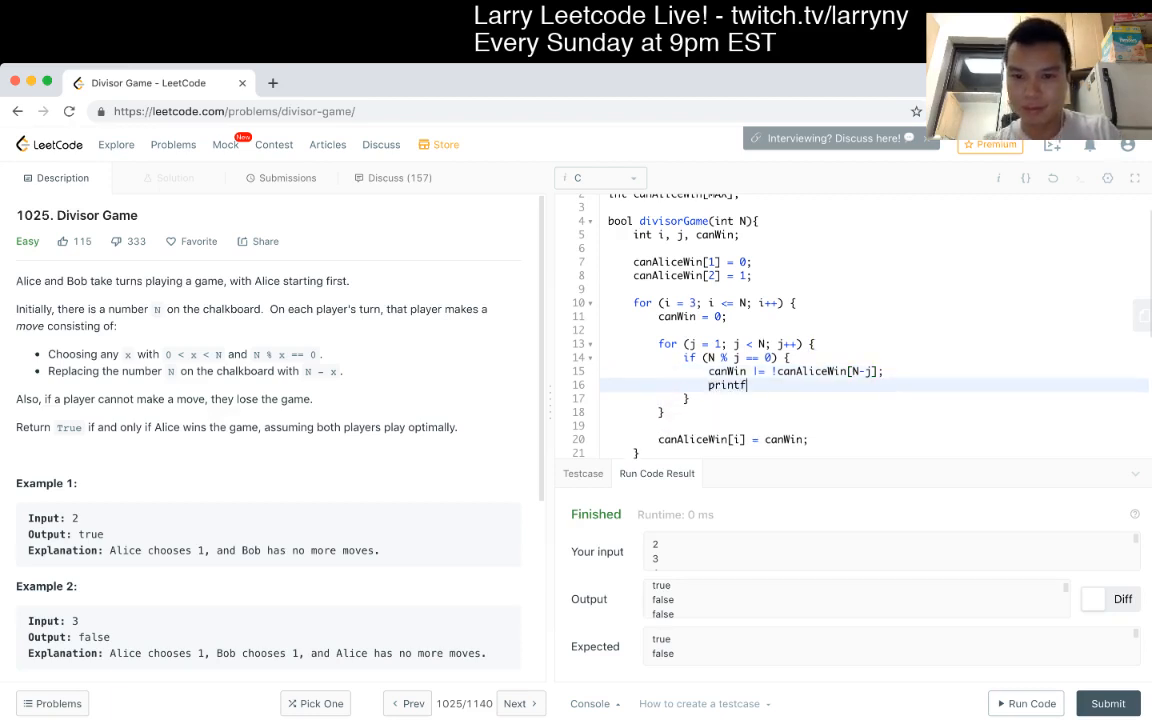
type("(\"%d %d %d")
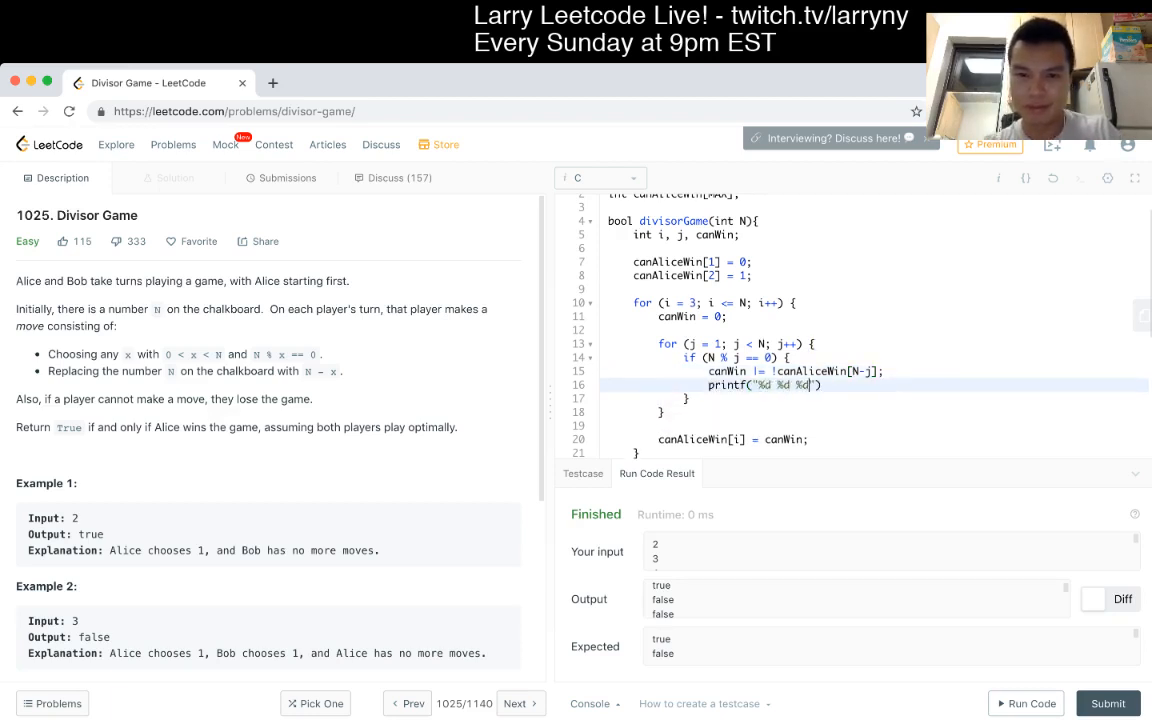
type("\\n\",")
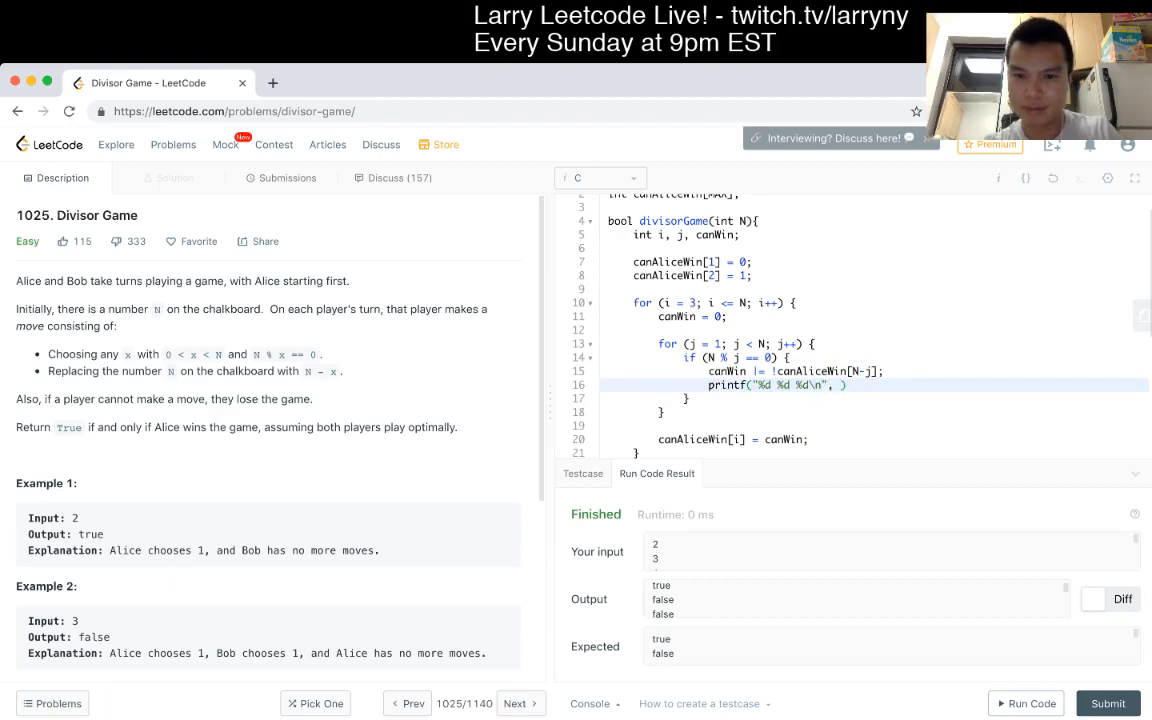
key("ctrl+shift+k")
key("Up")
key("Up")
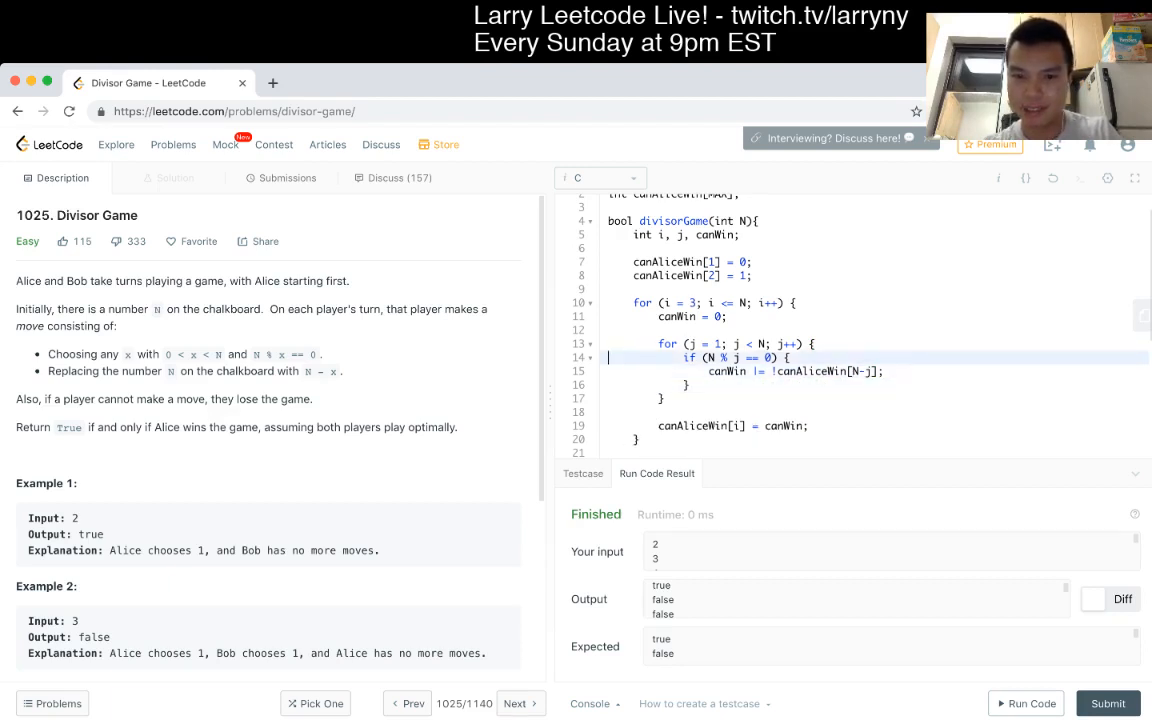
Replace N with i in the inner loop bound, remainder check and canAliceWin[i-j] index
key("Right")
key("Right")
key("Right")
key("BackSpace")
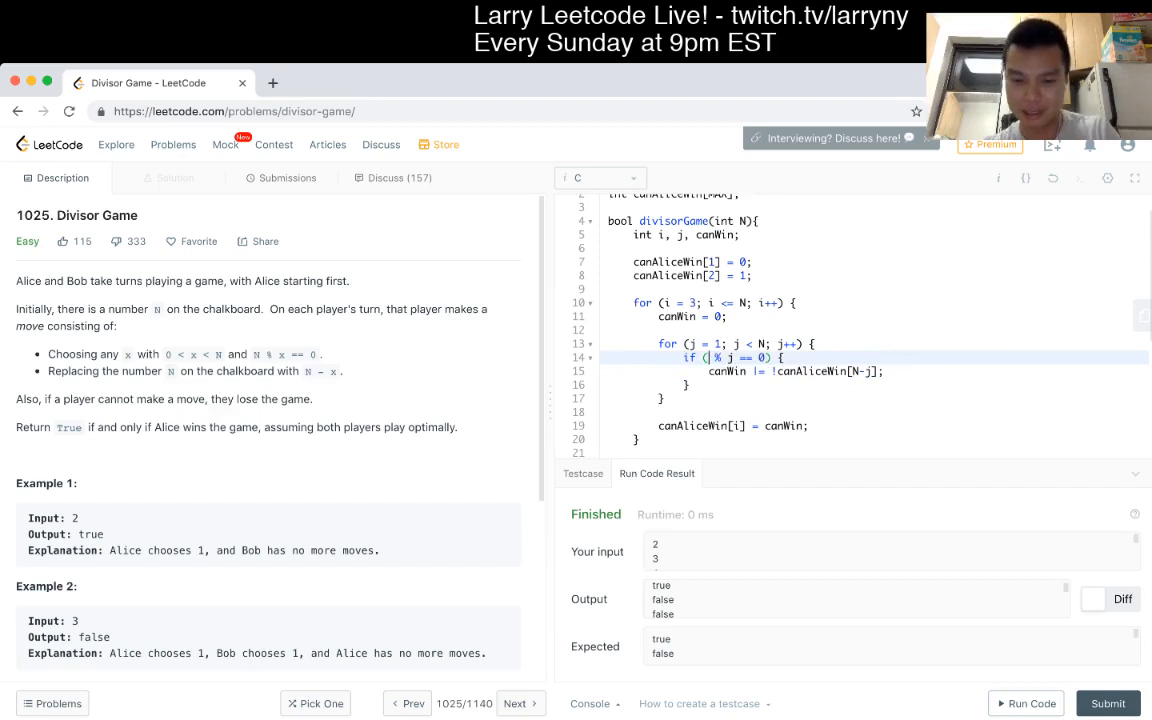
type("i")
key("Up")
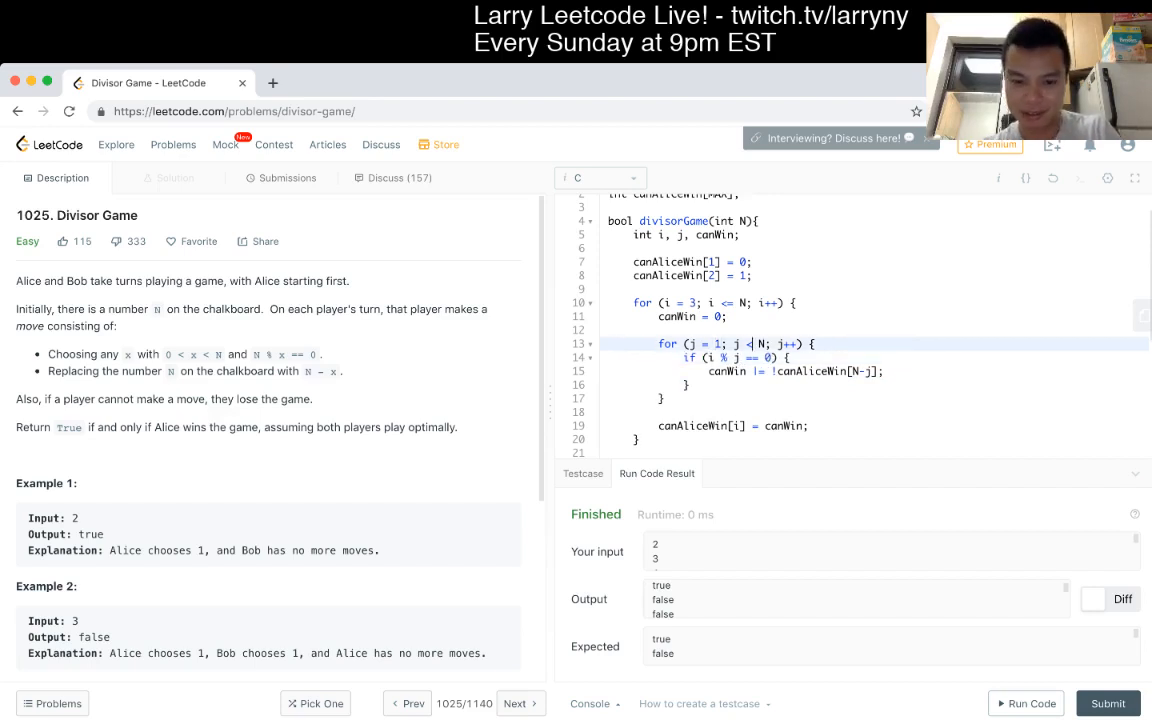
key("Delete")
type("i")
key("Down")
key("End")
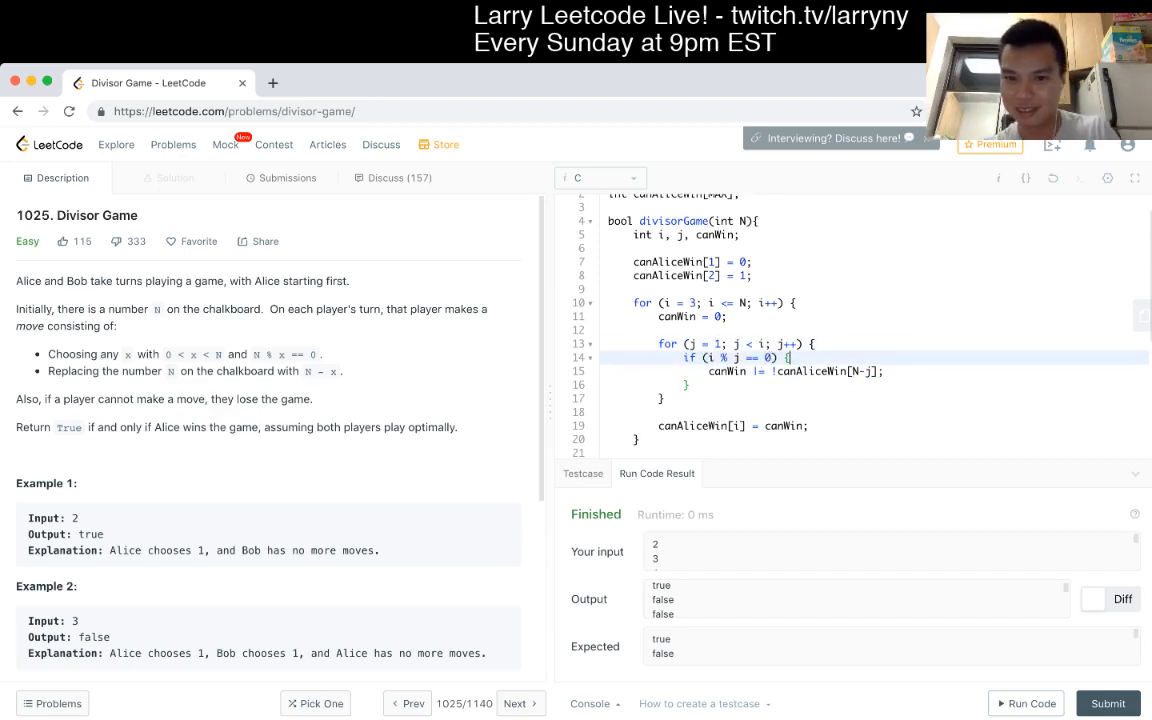
key("Down")
key("Left")
key("Left")
key("Left")
key("BackSpace")
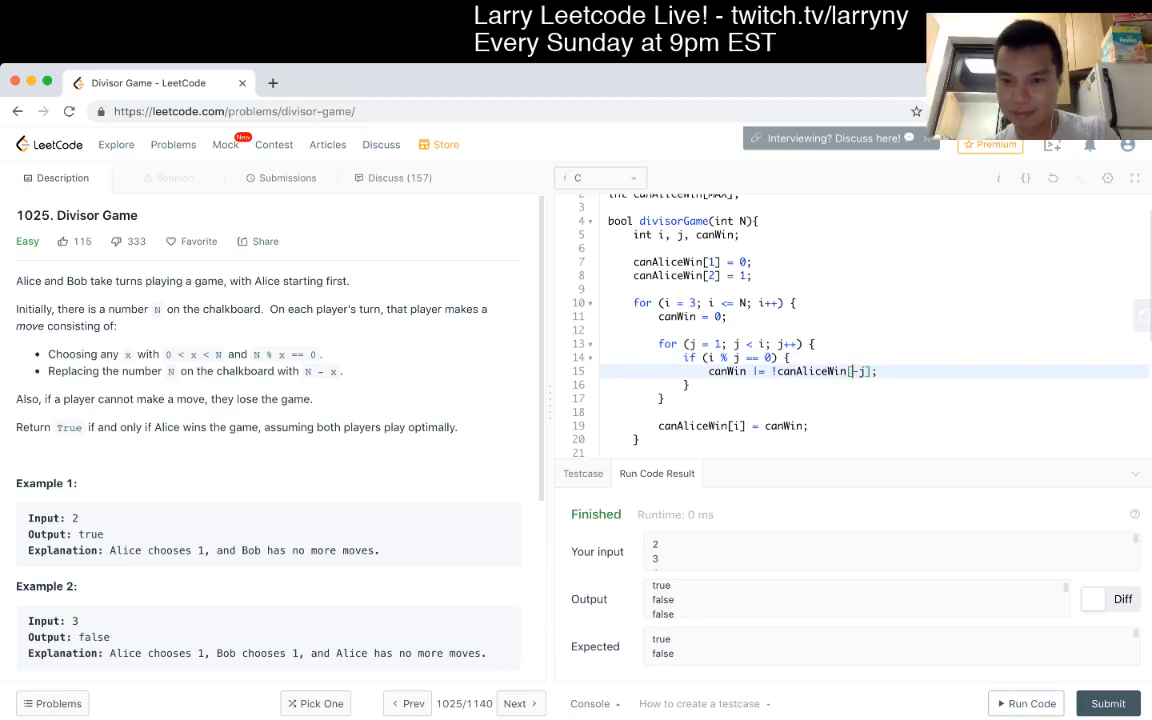
type("i")
Run the corrected code, getting true, false, true, and show the test inputs 2 to 6
left_click(924, 632)
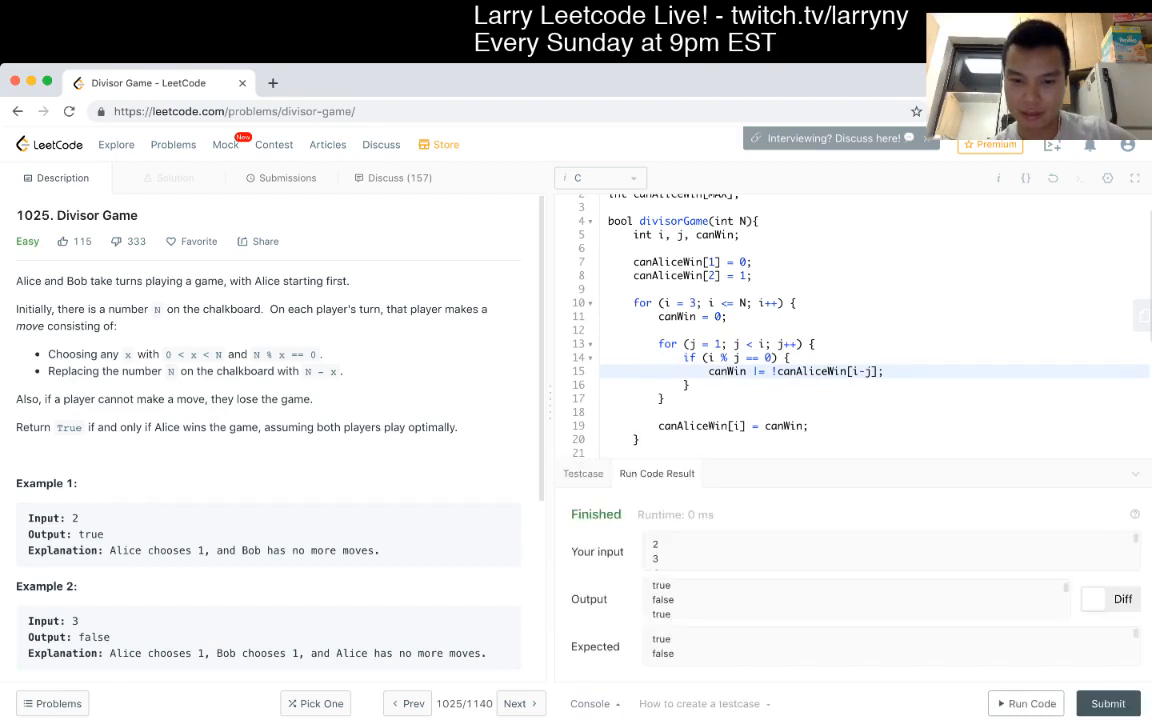
left_click(583, 473)
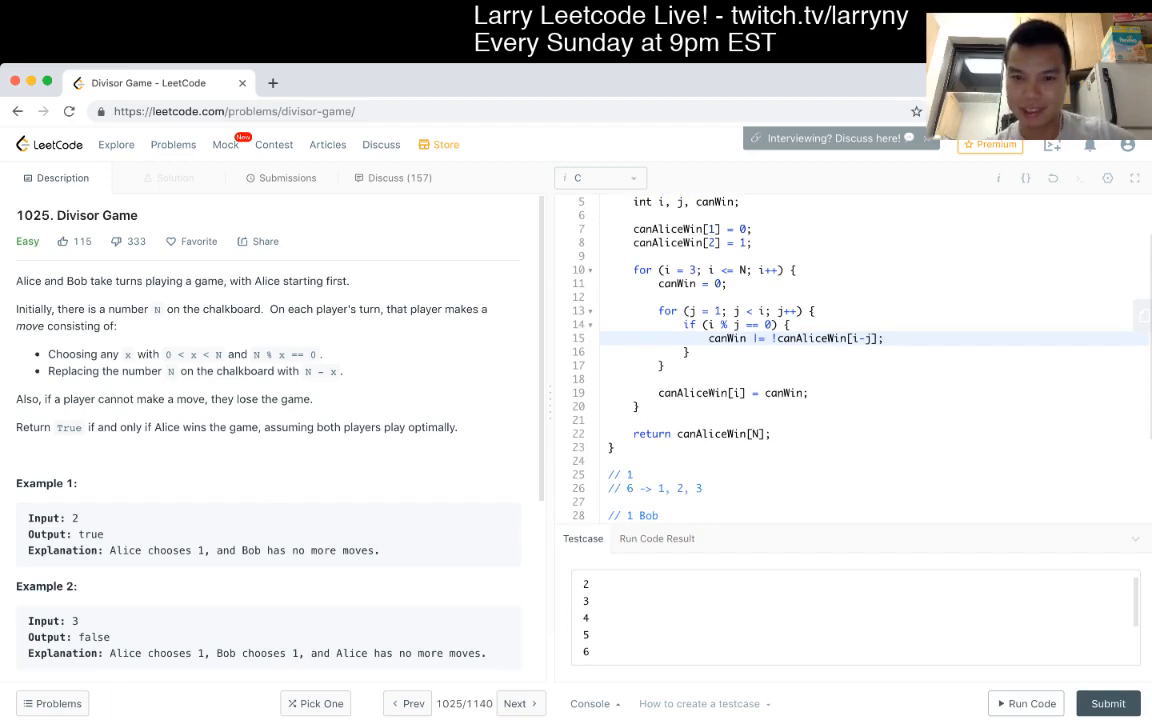
Submit the solution for an Accepted result, glance over the function body, and return to the Description
key("ctrl+Return")
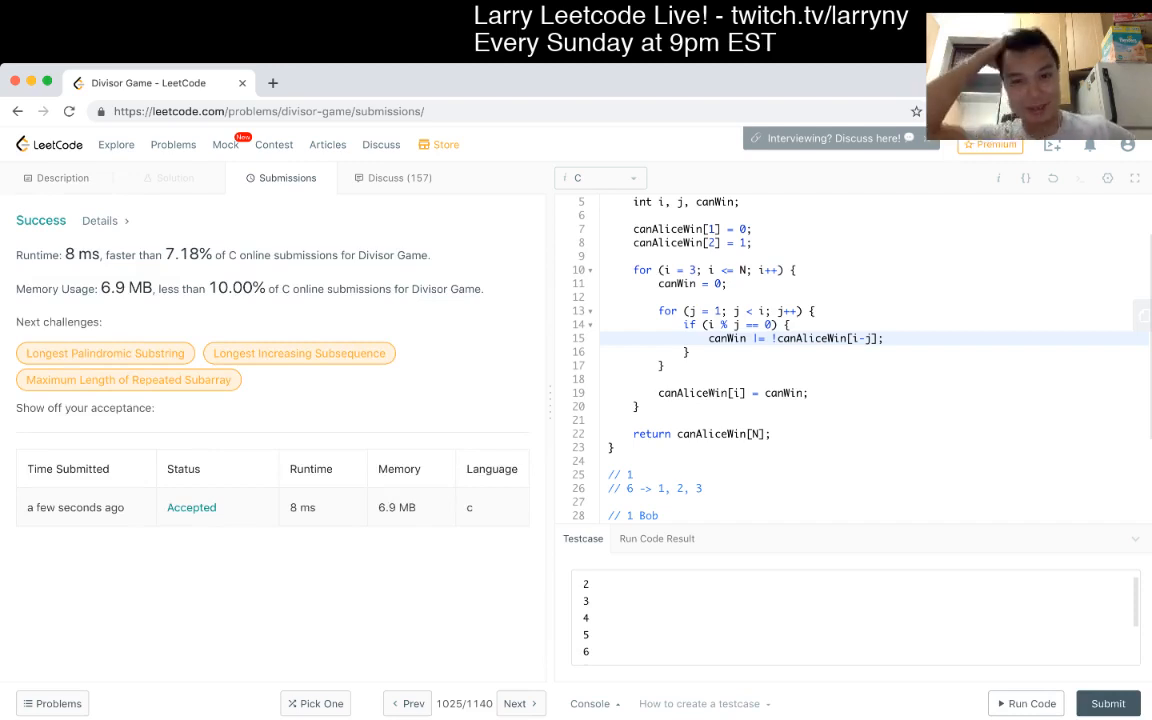
scroll(850, 350, "up", 2)
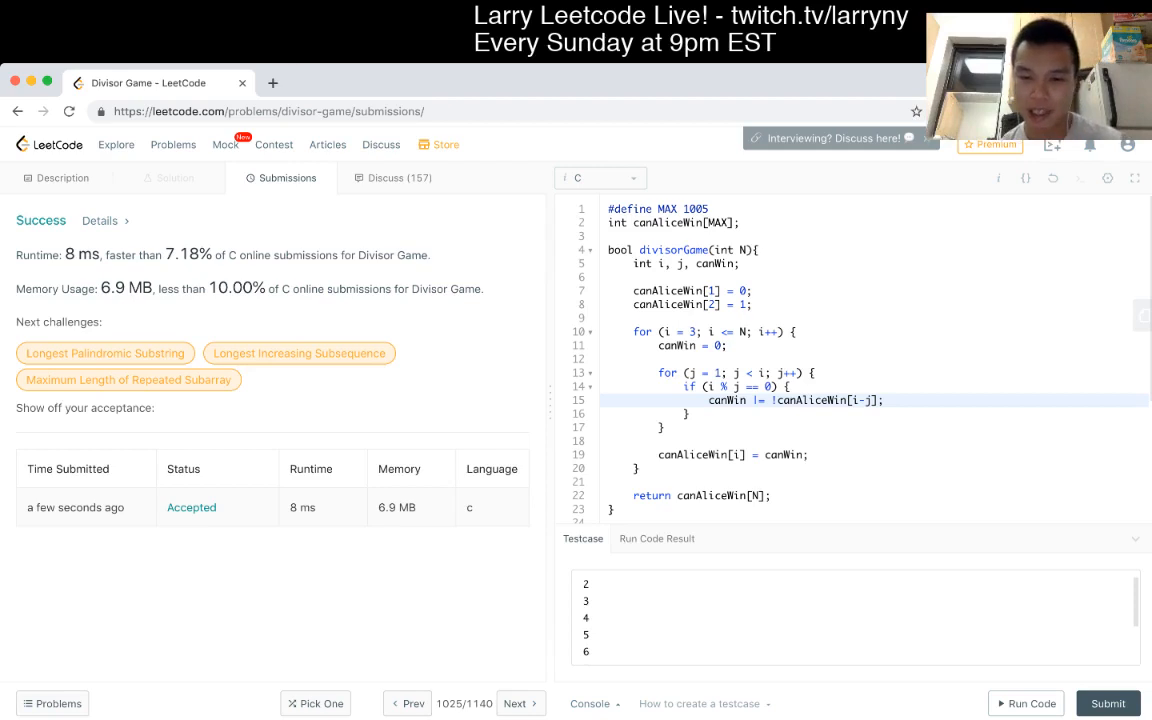
scroll(850, 350, "down", 1)
scroll(850, 350, "down", 1)
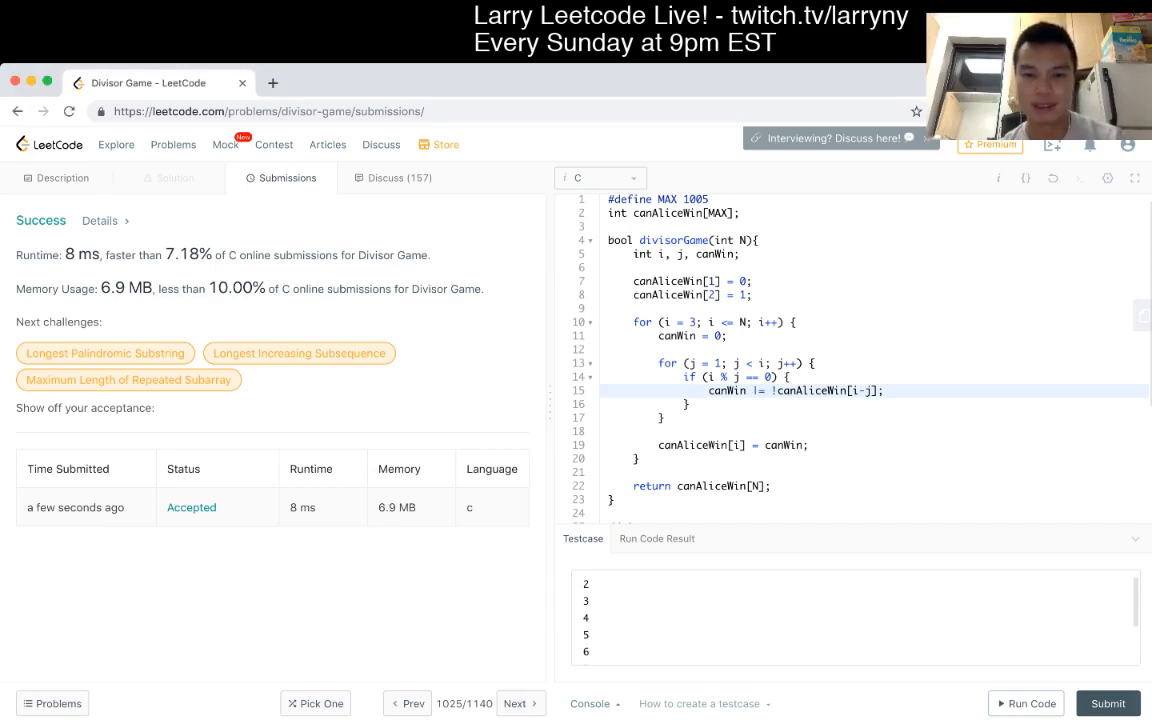
scroll(850, 350, "down", 3)
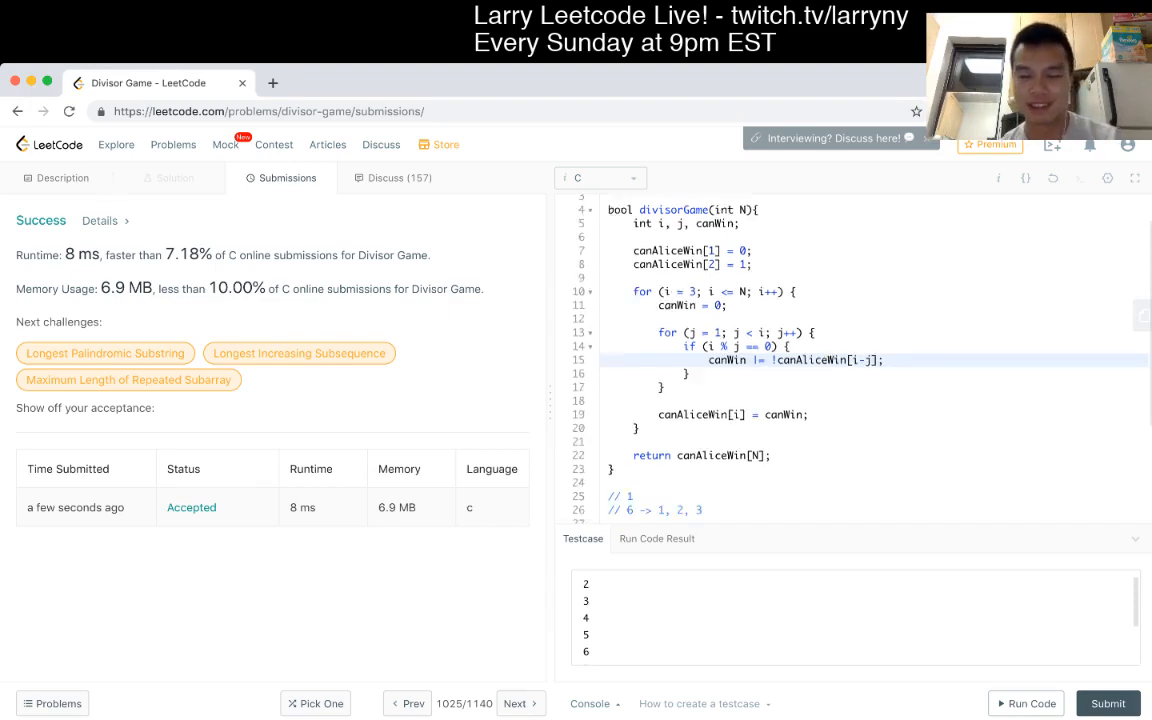
scroll(850, 350, "up", 3)
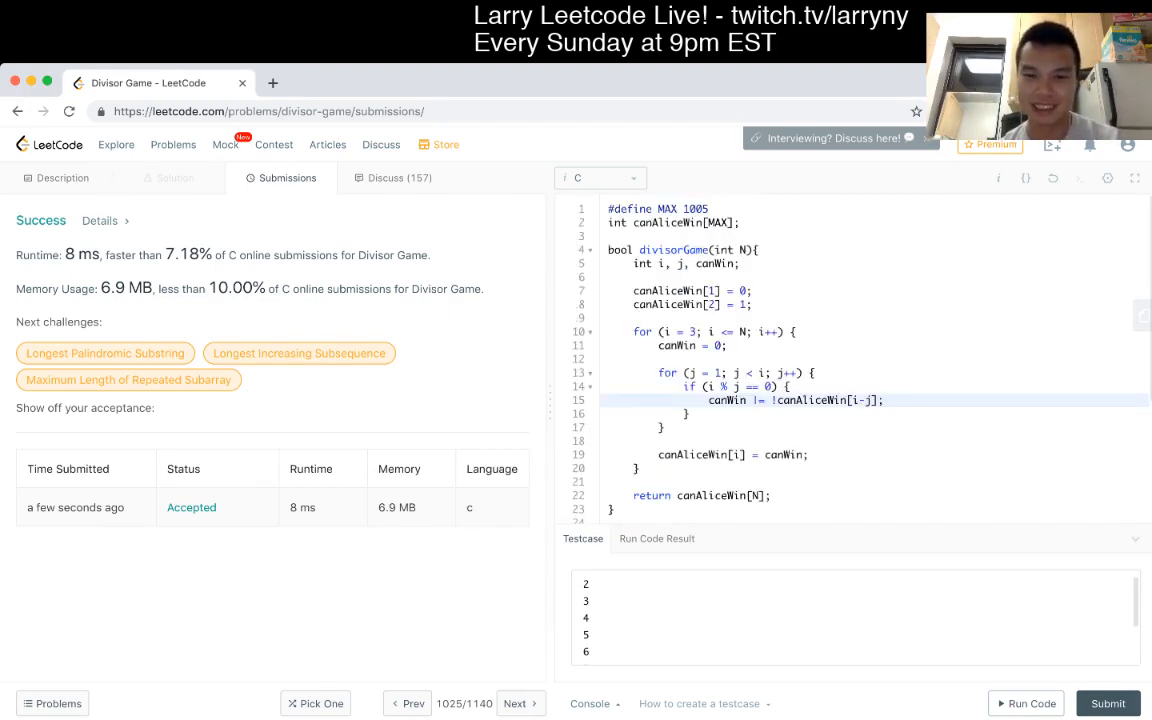
left_click_drag(608, 250, 775, 496)
left_click(700, 468)
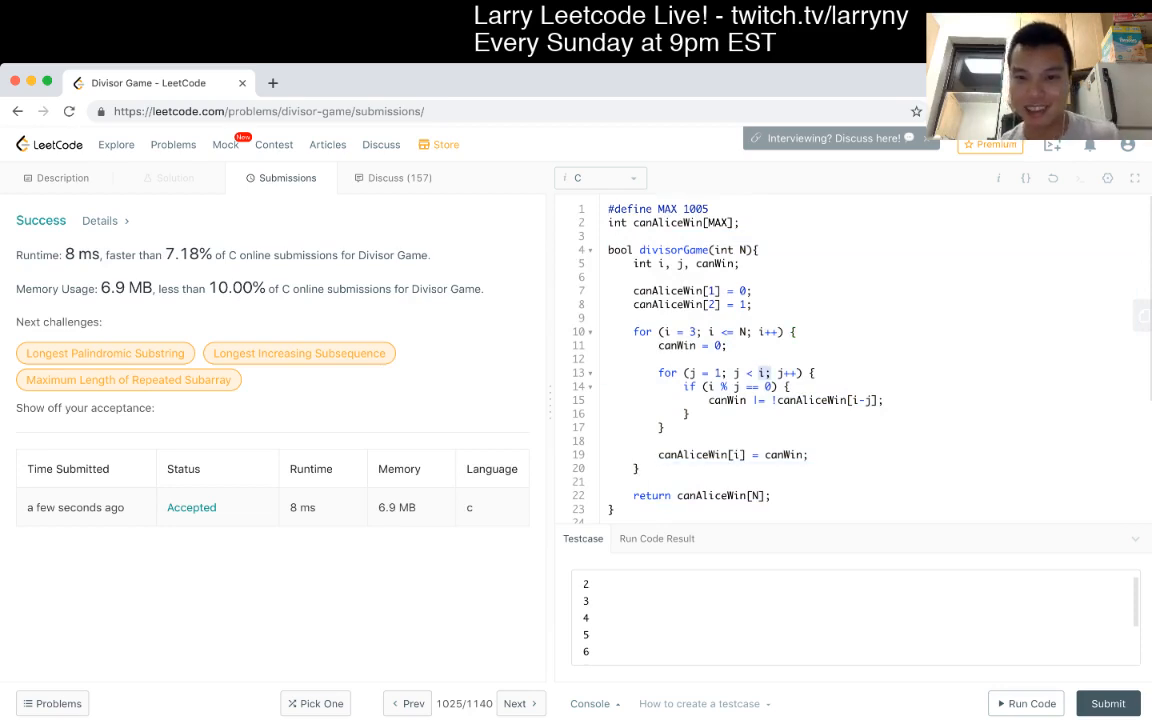
left_click(761, 373)
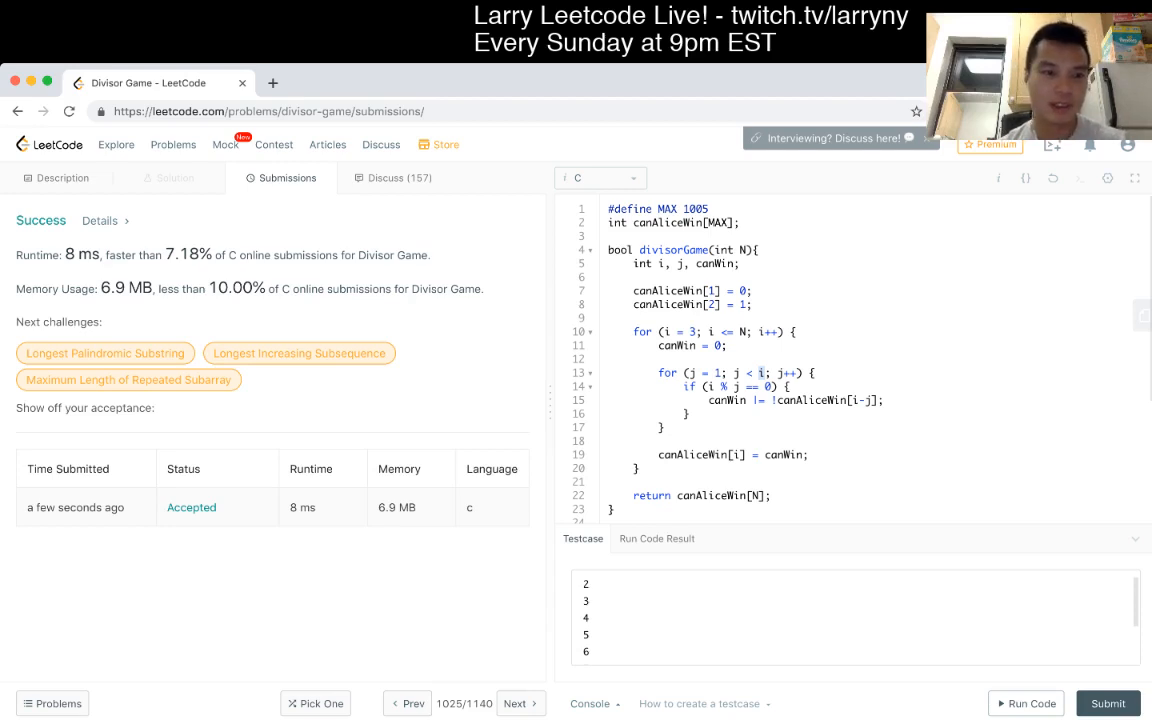
left_click(63, 177)
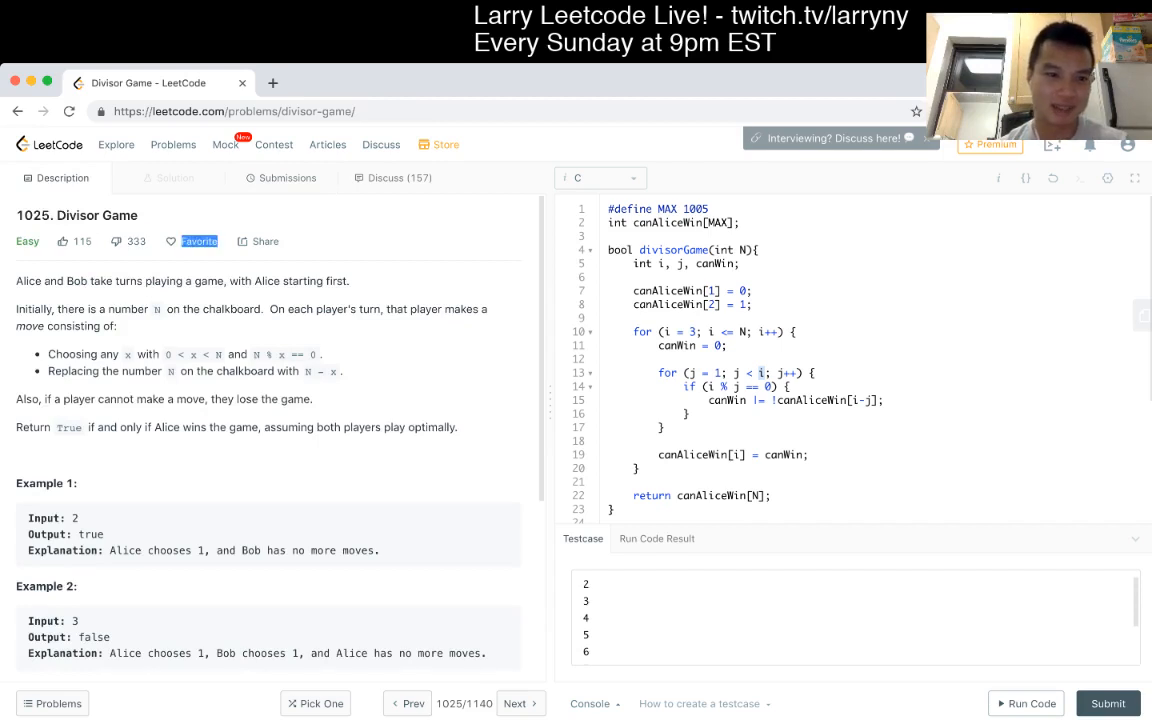
Skim the problem description and select the function body up to line 4
left_click(198, 241)
left_click_drag(220, 241, 20, 230)
left_click(55, 220)
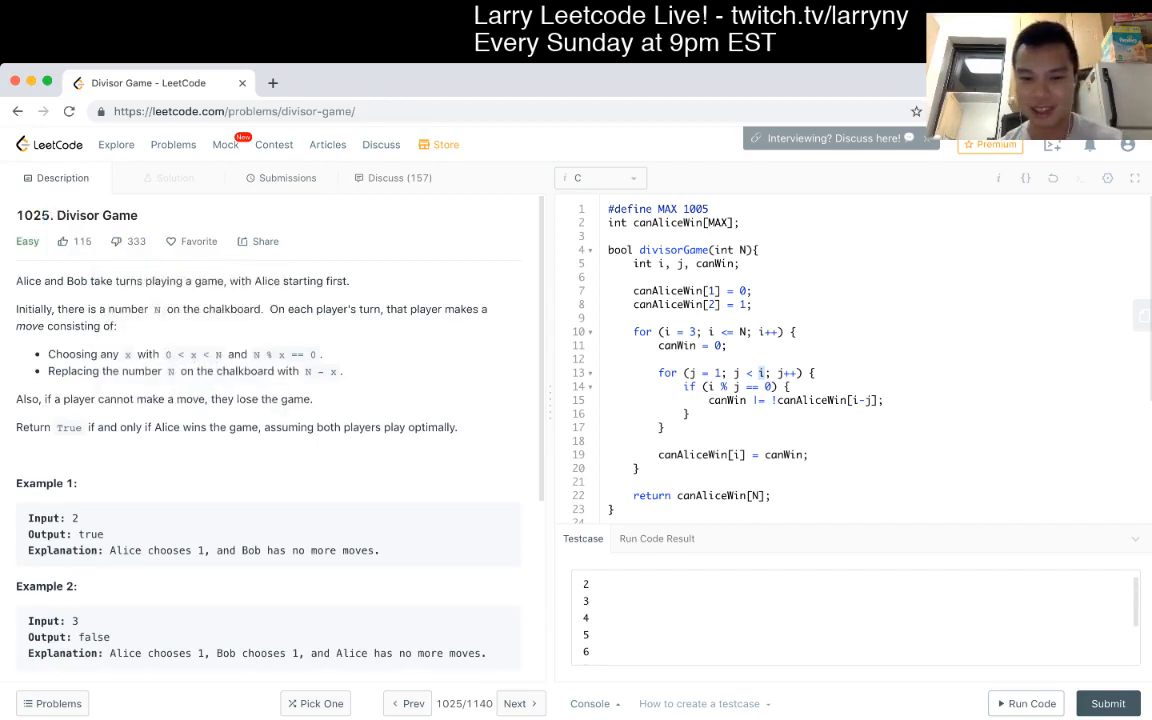
scroll(850, 610, "down", 3)
scroll(850, 350, "down", 5)
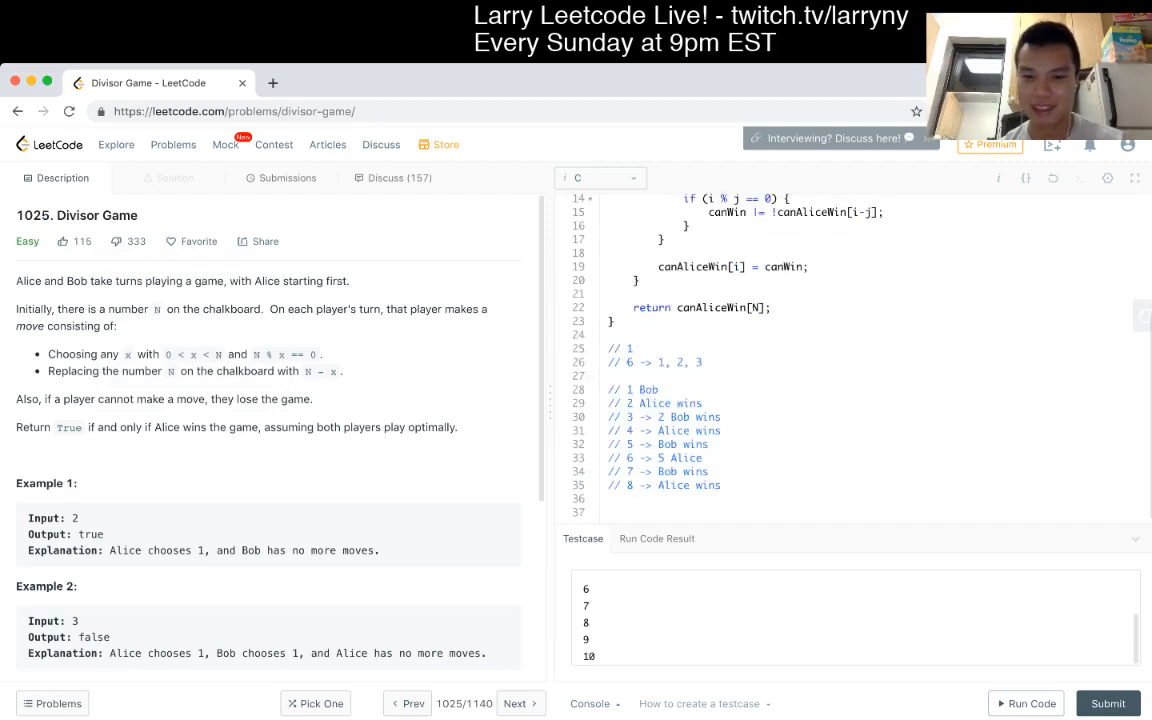
scroll(850, 350, "up", 5)
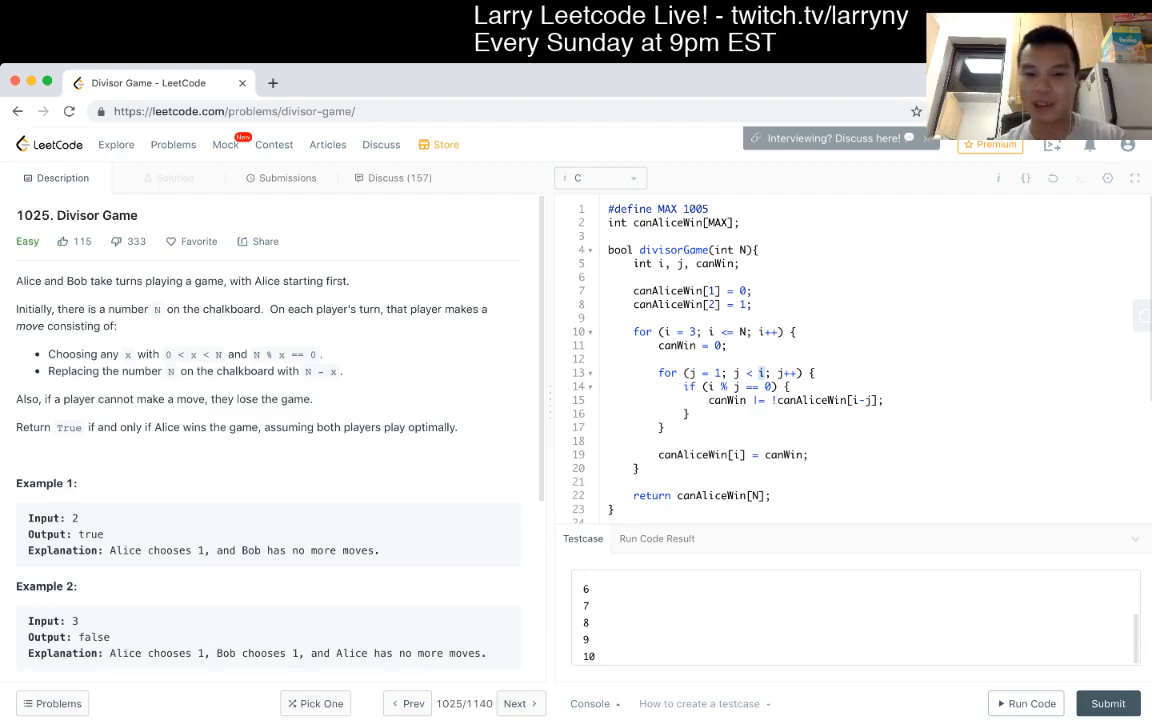
key("shift+Up")
key("shift+Up")
key("shift+Up")
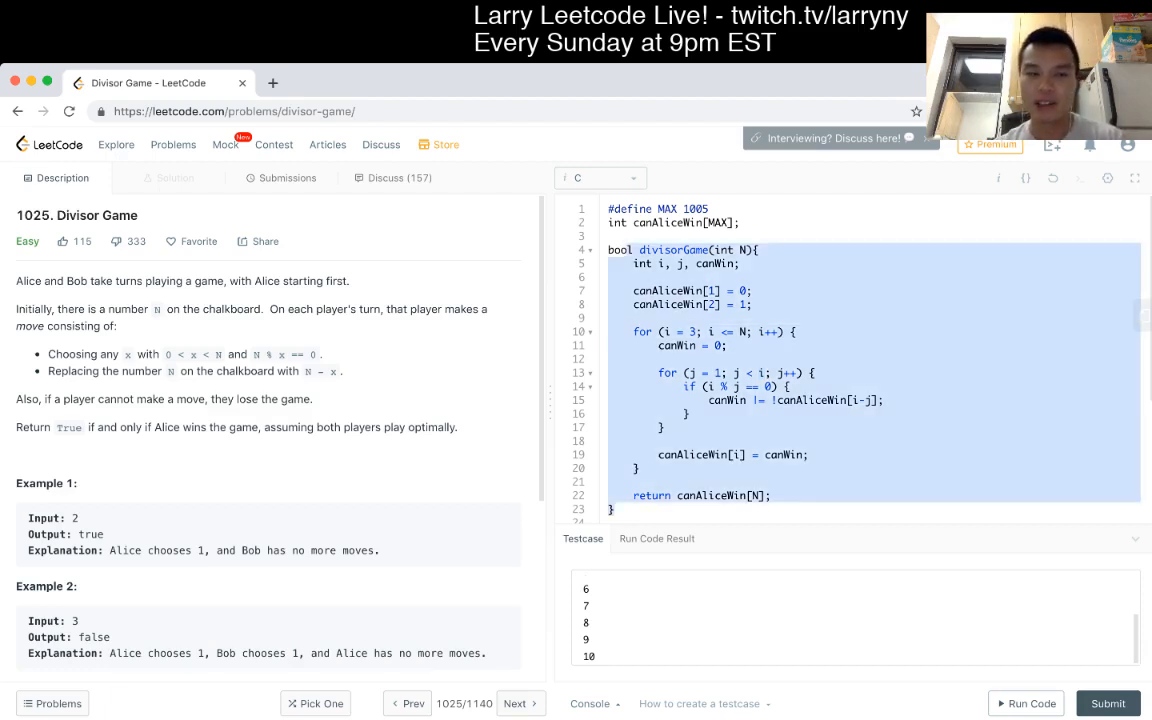
key("Up")
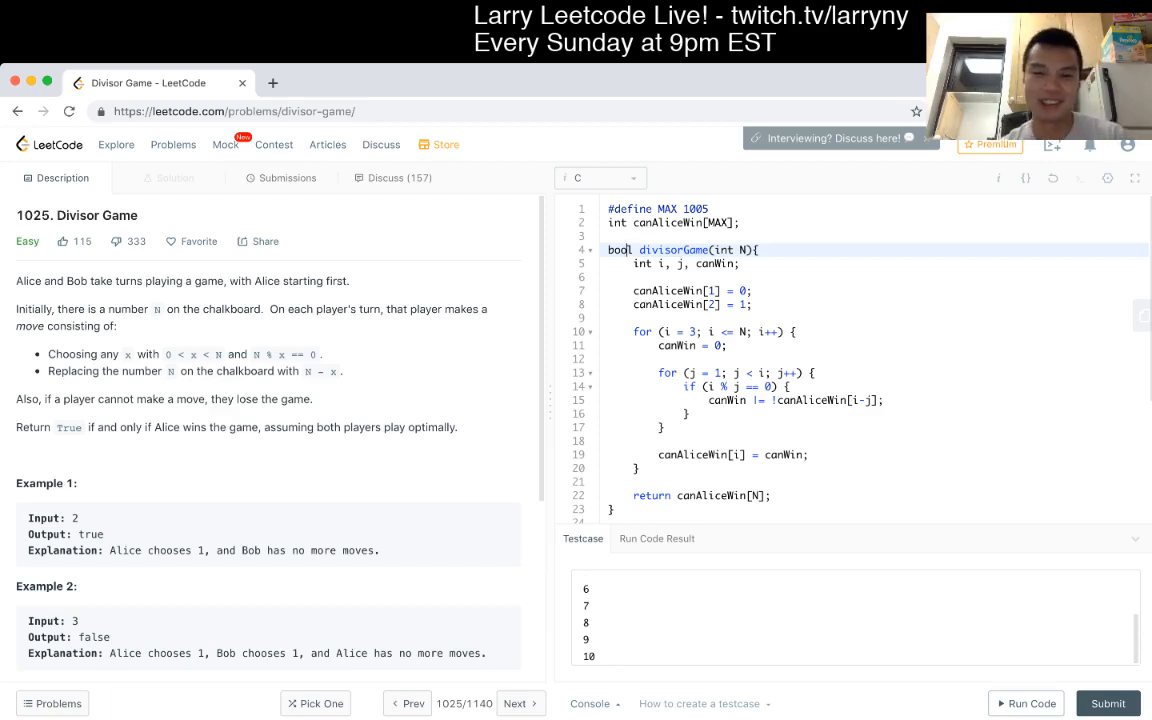
Select lines 7 through 22 for review, deselect, and reload the problem page
left_click(780, 495)
left_click_drag(780, 495, 633, 290)
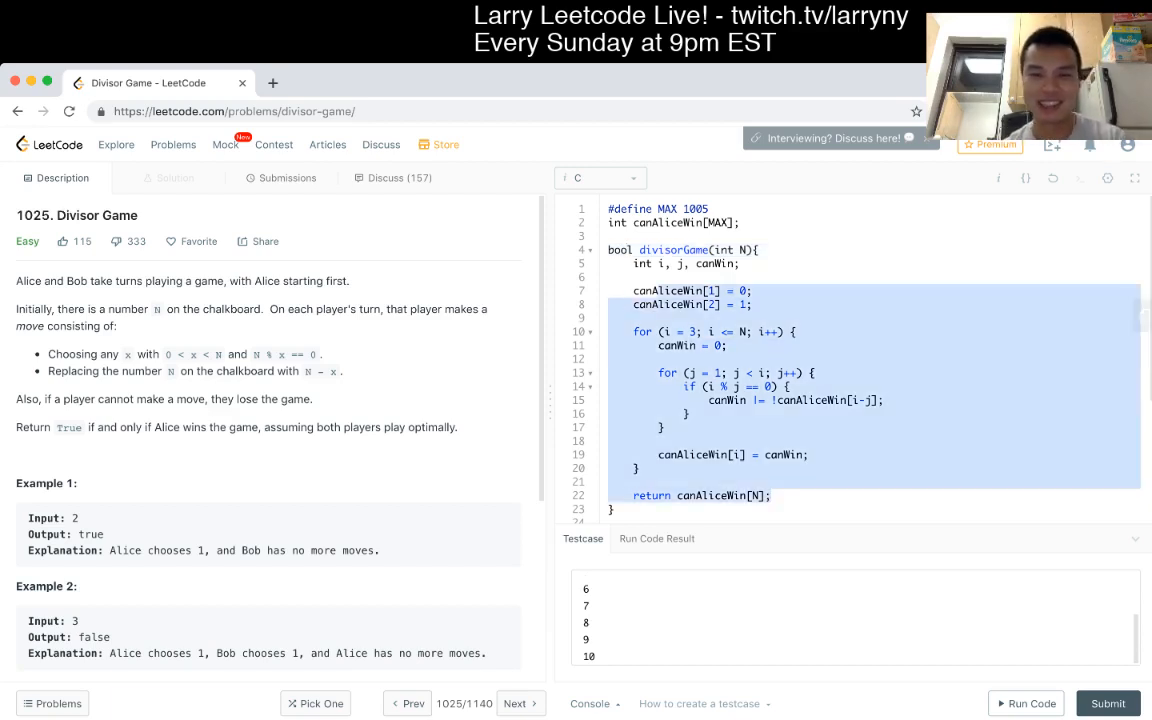
left_click(633, 290)
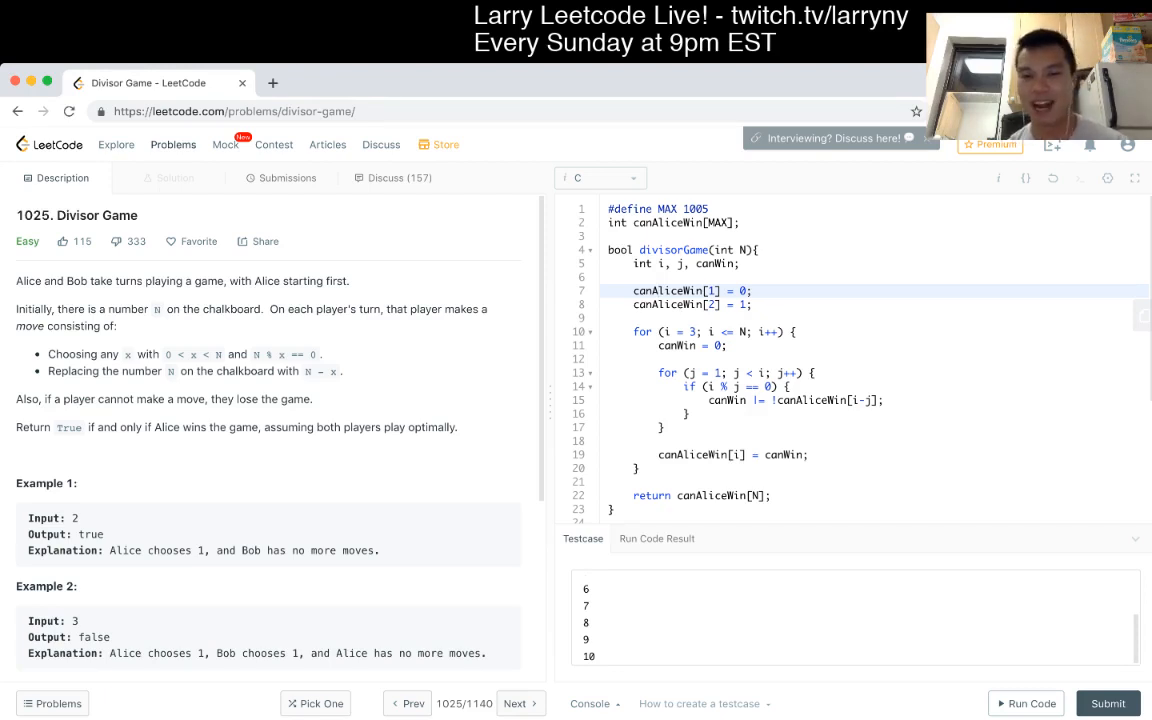
key("F5")
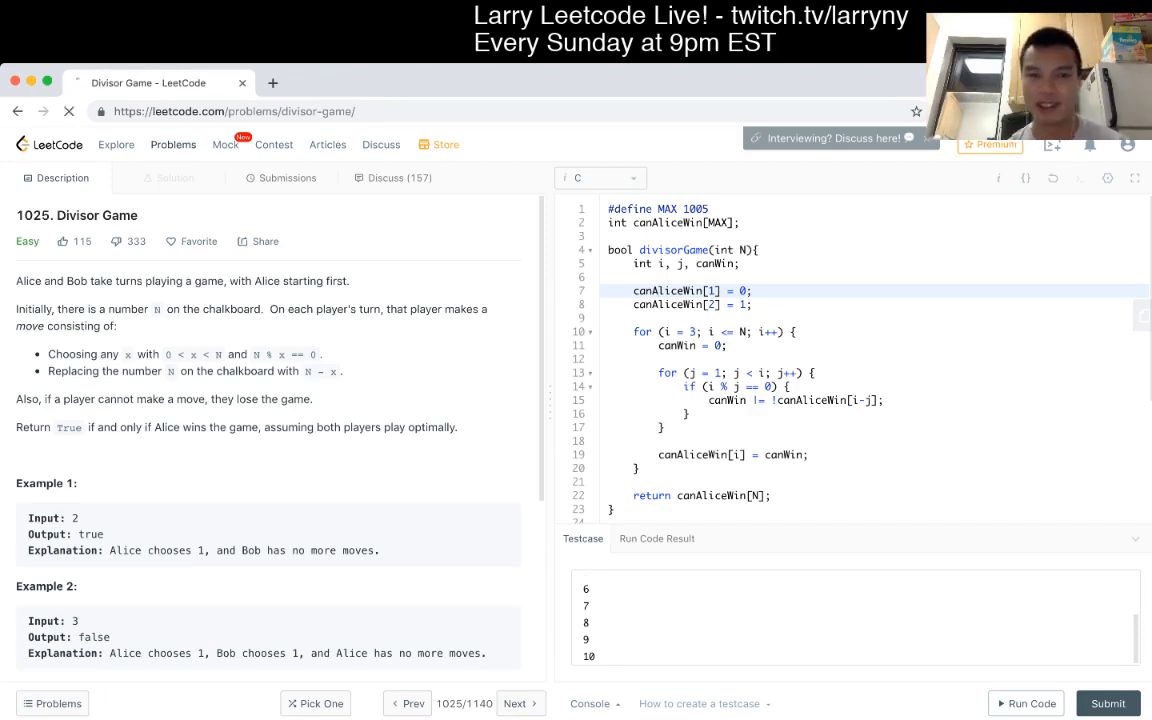